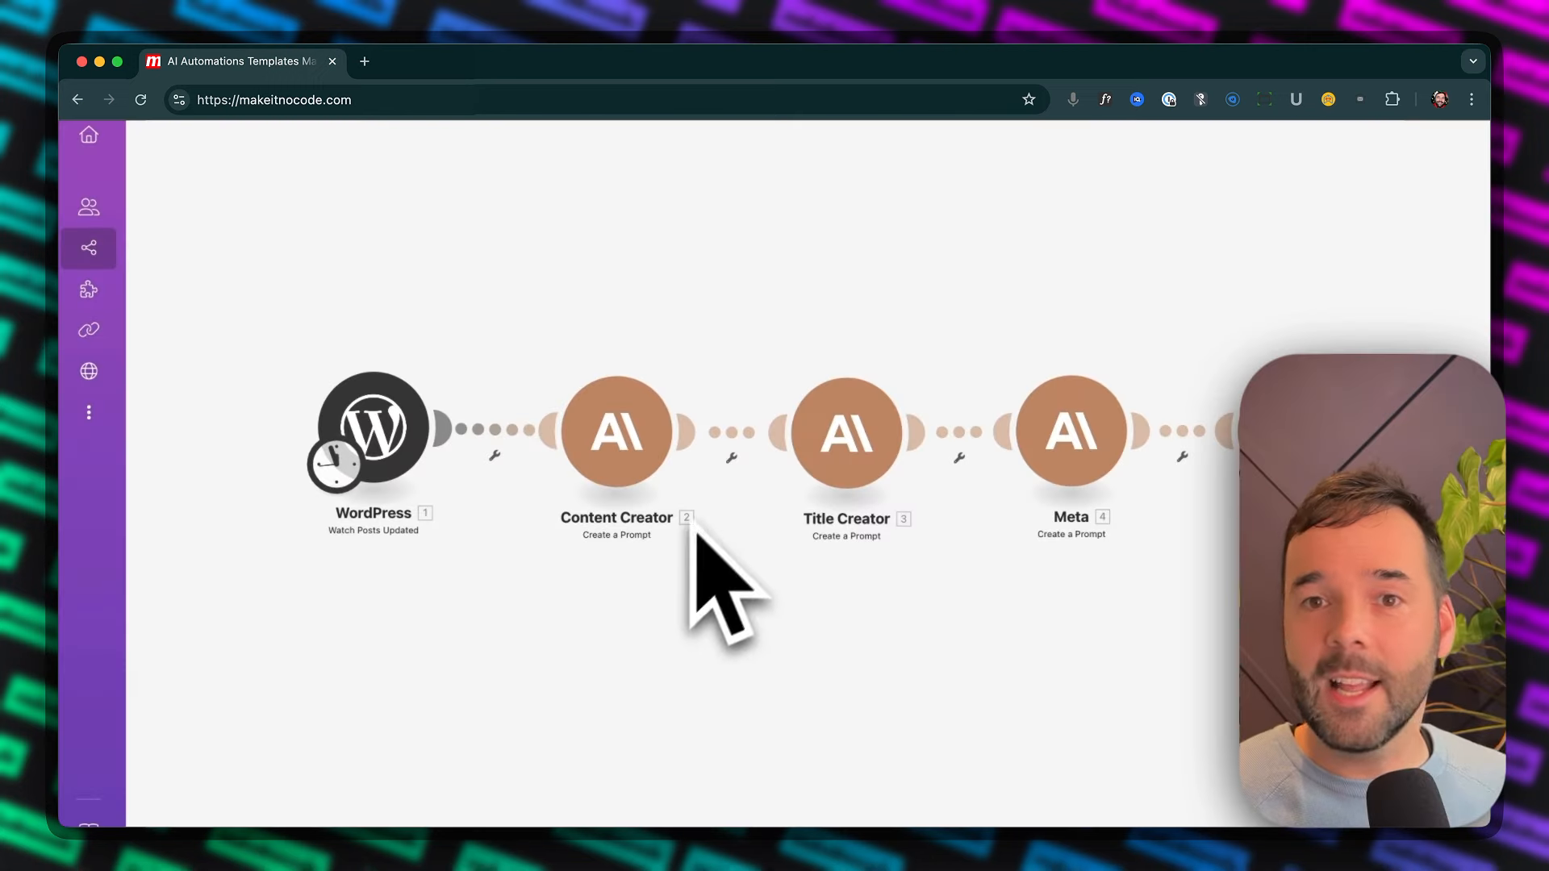
left_click(642, 650)
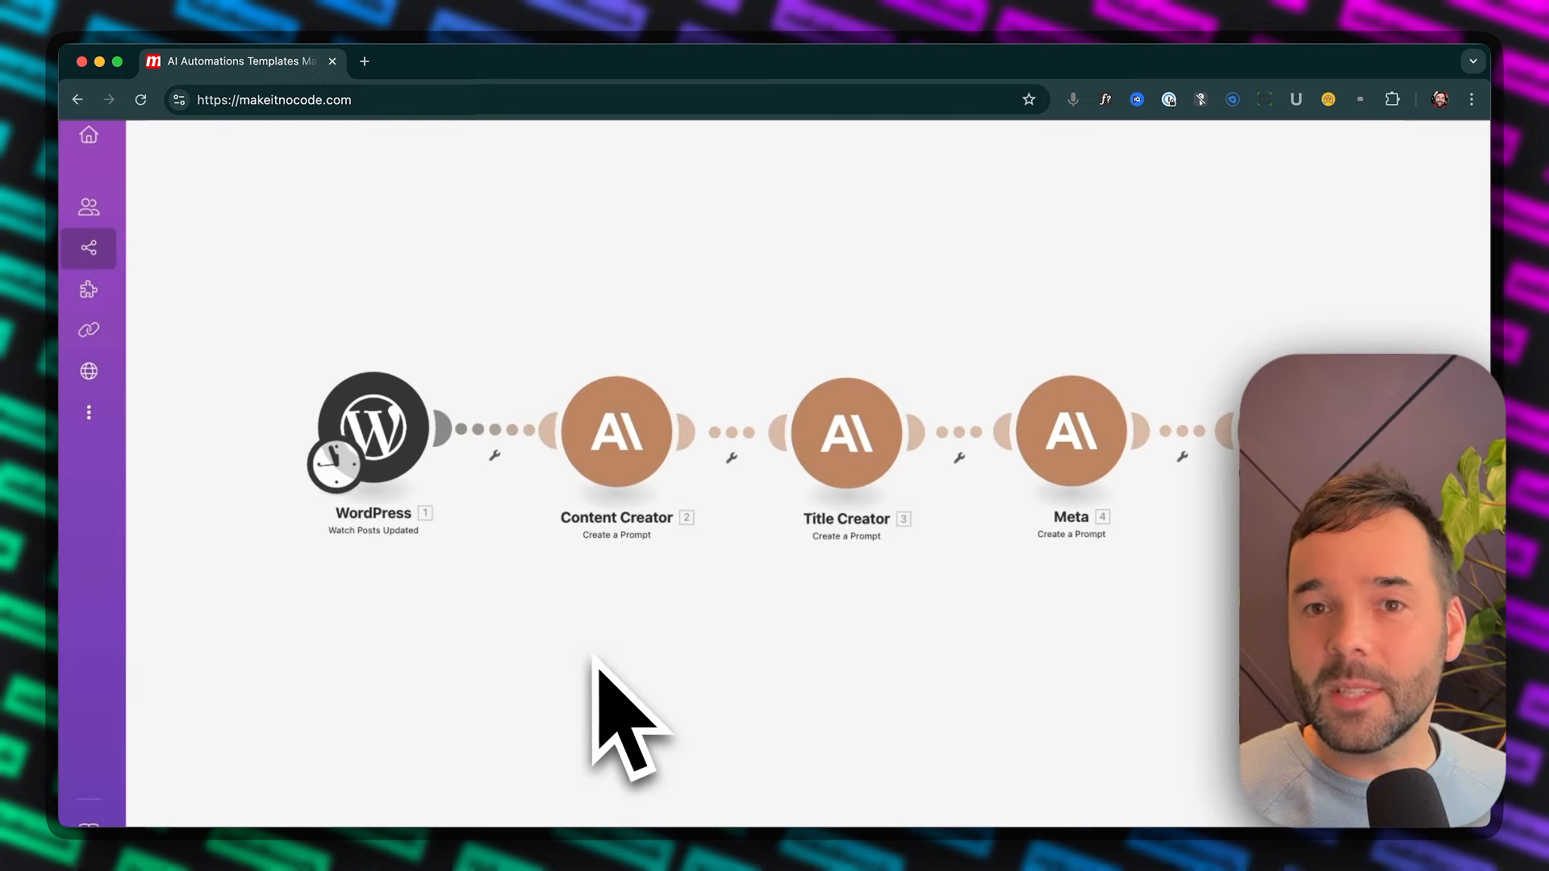
left_click_drag(656, 652, 597, 658)
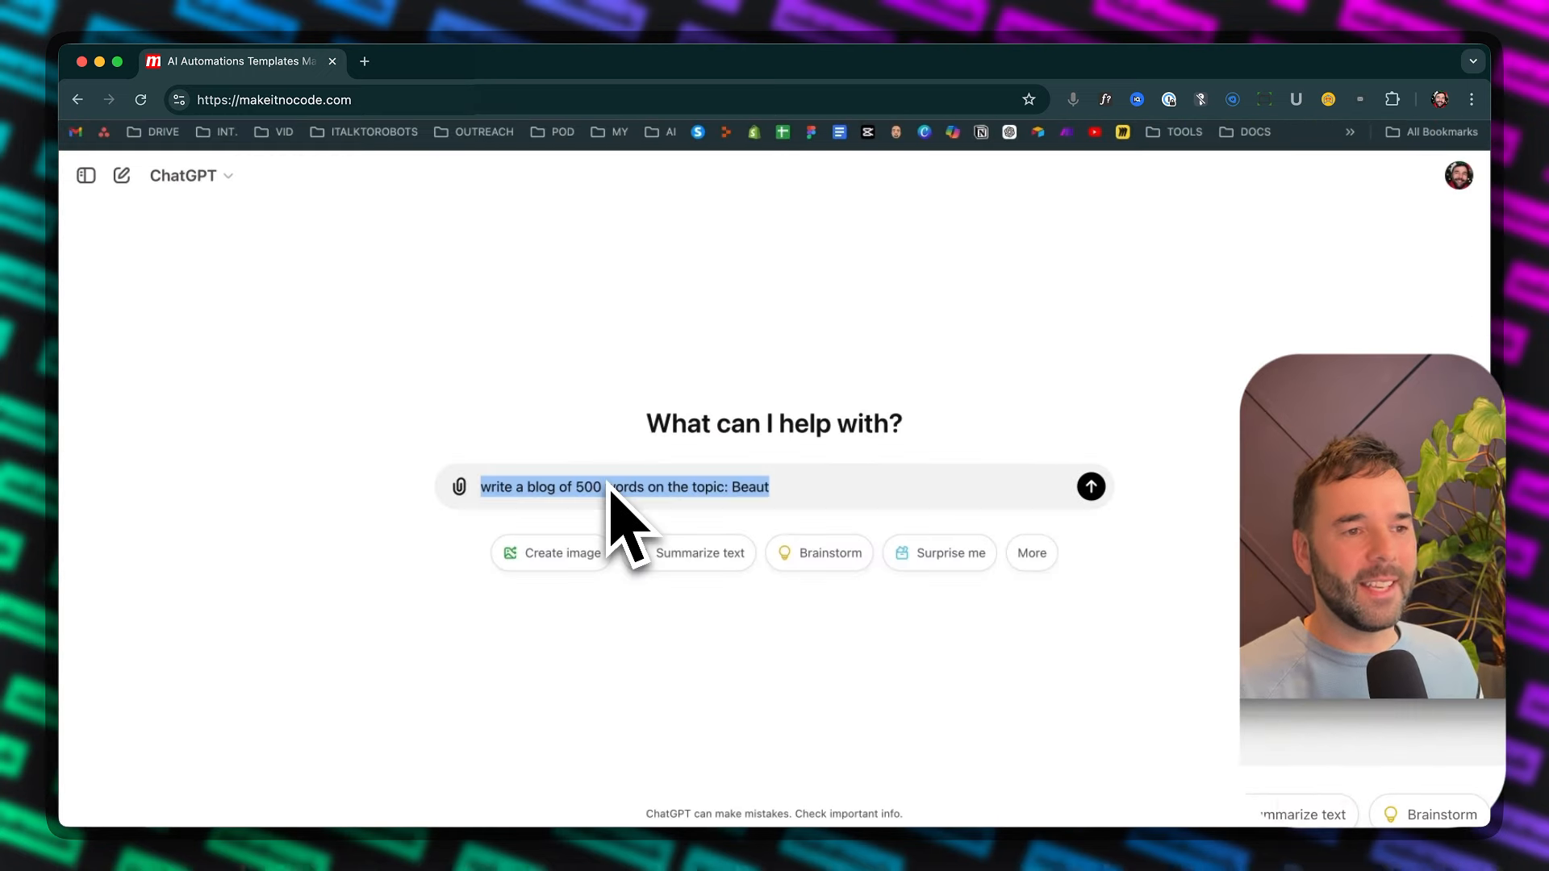
Ask ChatGPT to "write a blog of 500 words on: Beautiful Birds of England"
type("w")
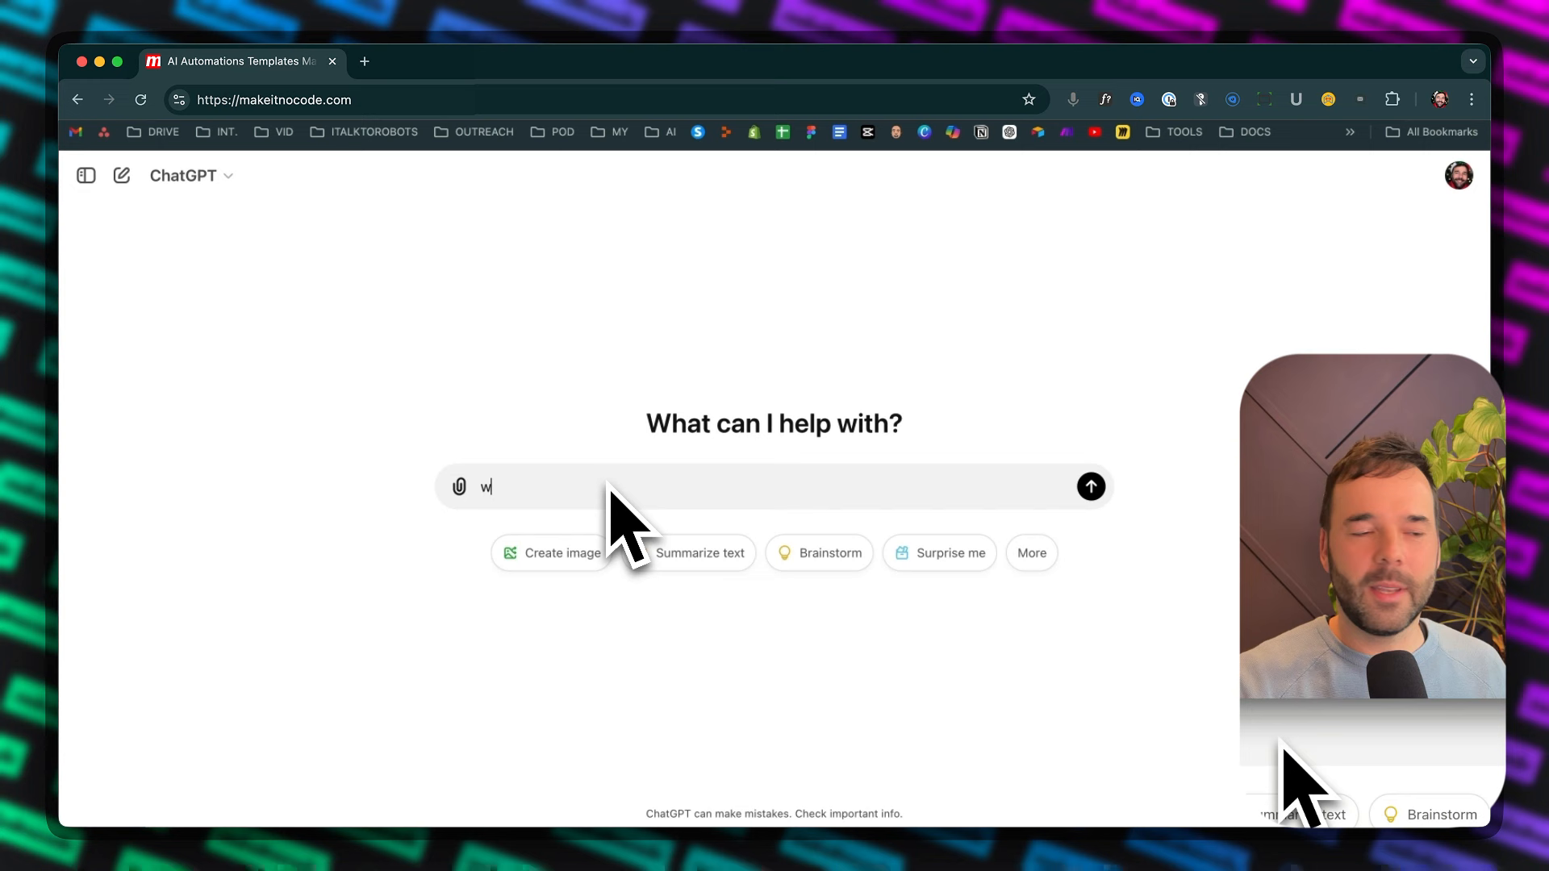
type("rit")
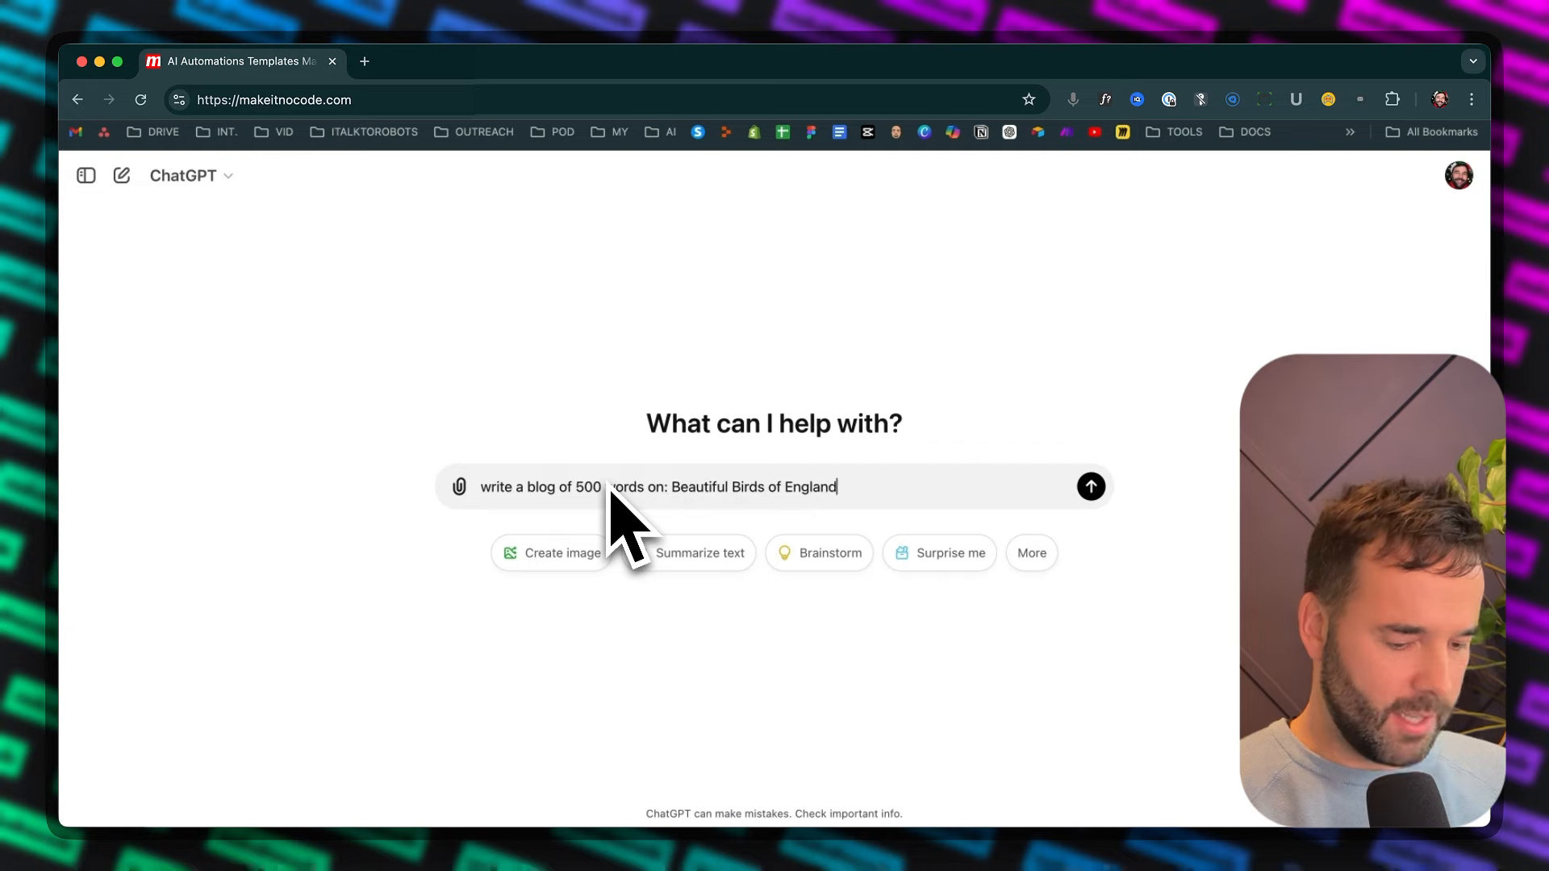
left_click(1091, 487)
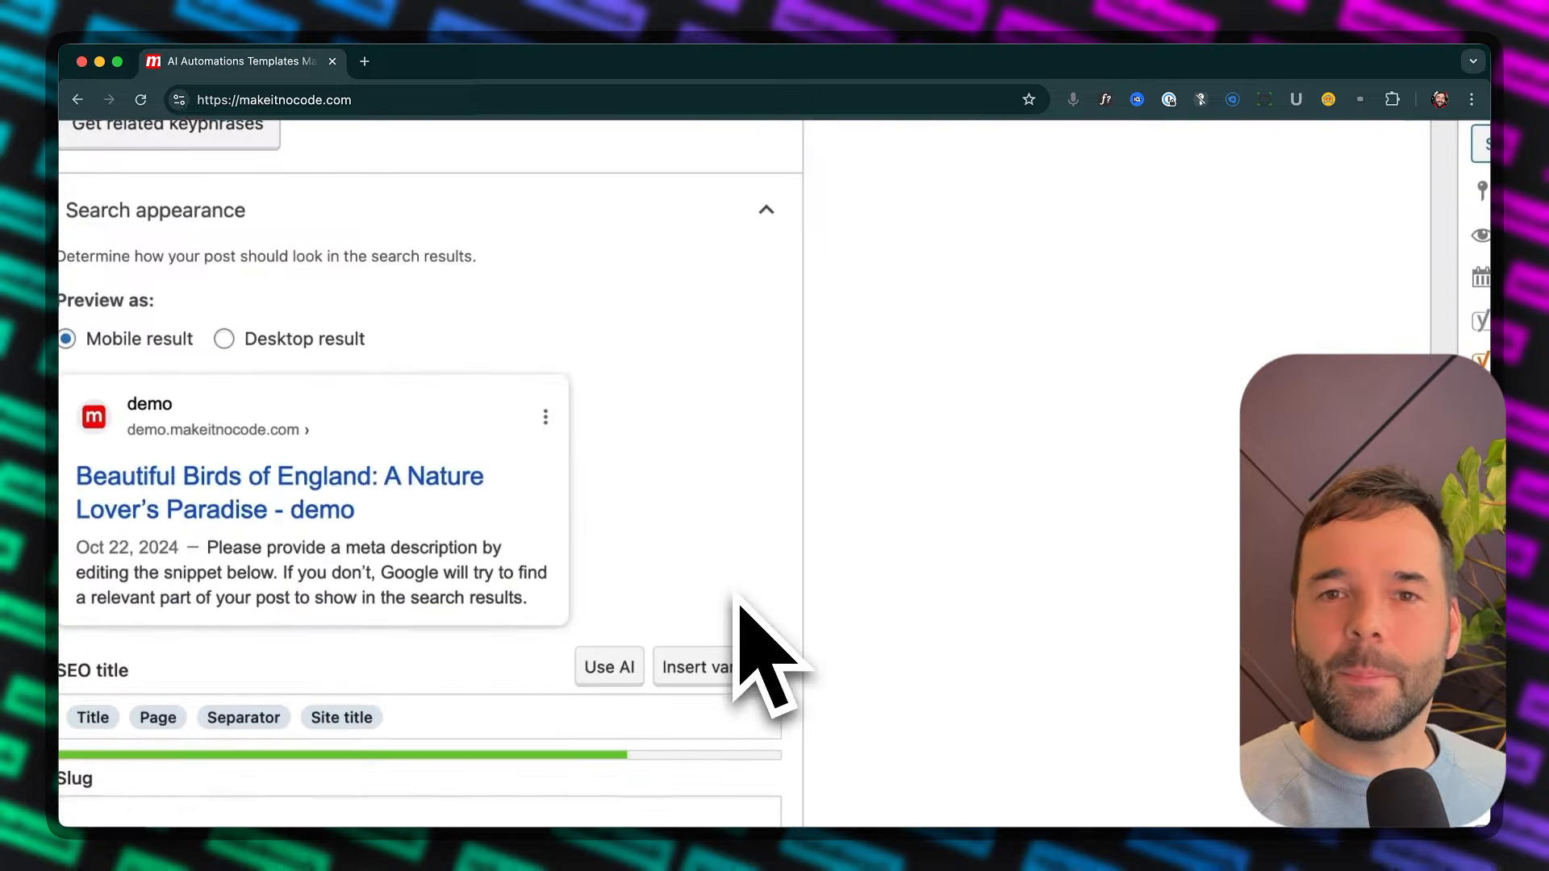
Assign the new Beautiful Birds of England post in WordPress to the Test category
scroll(761, 657, "right", 10)
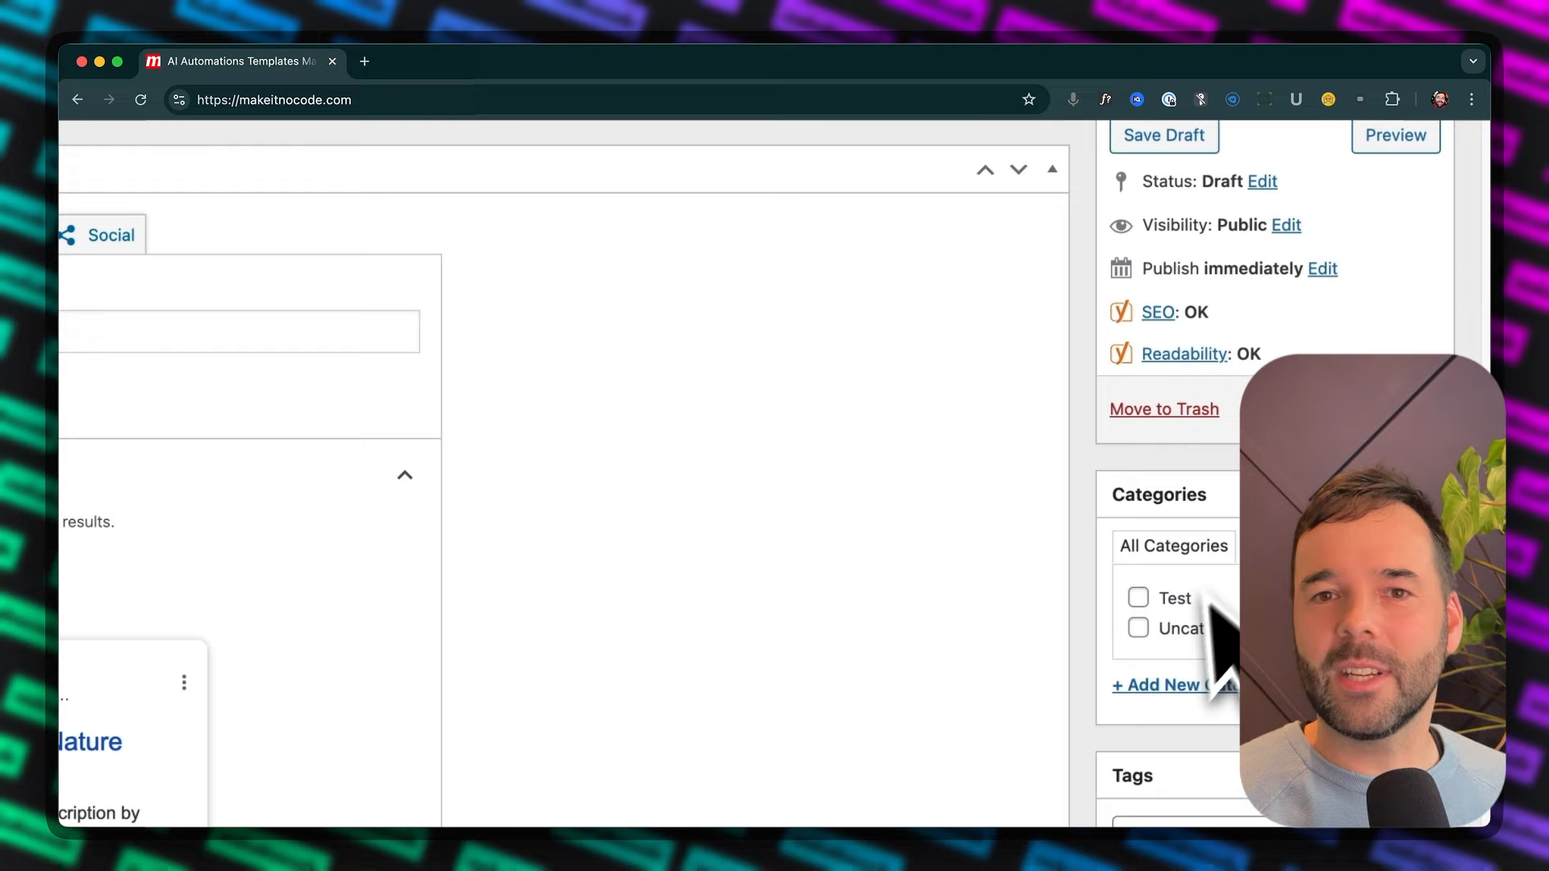
left_click(1186, 597)
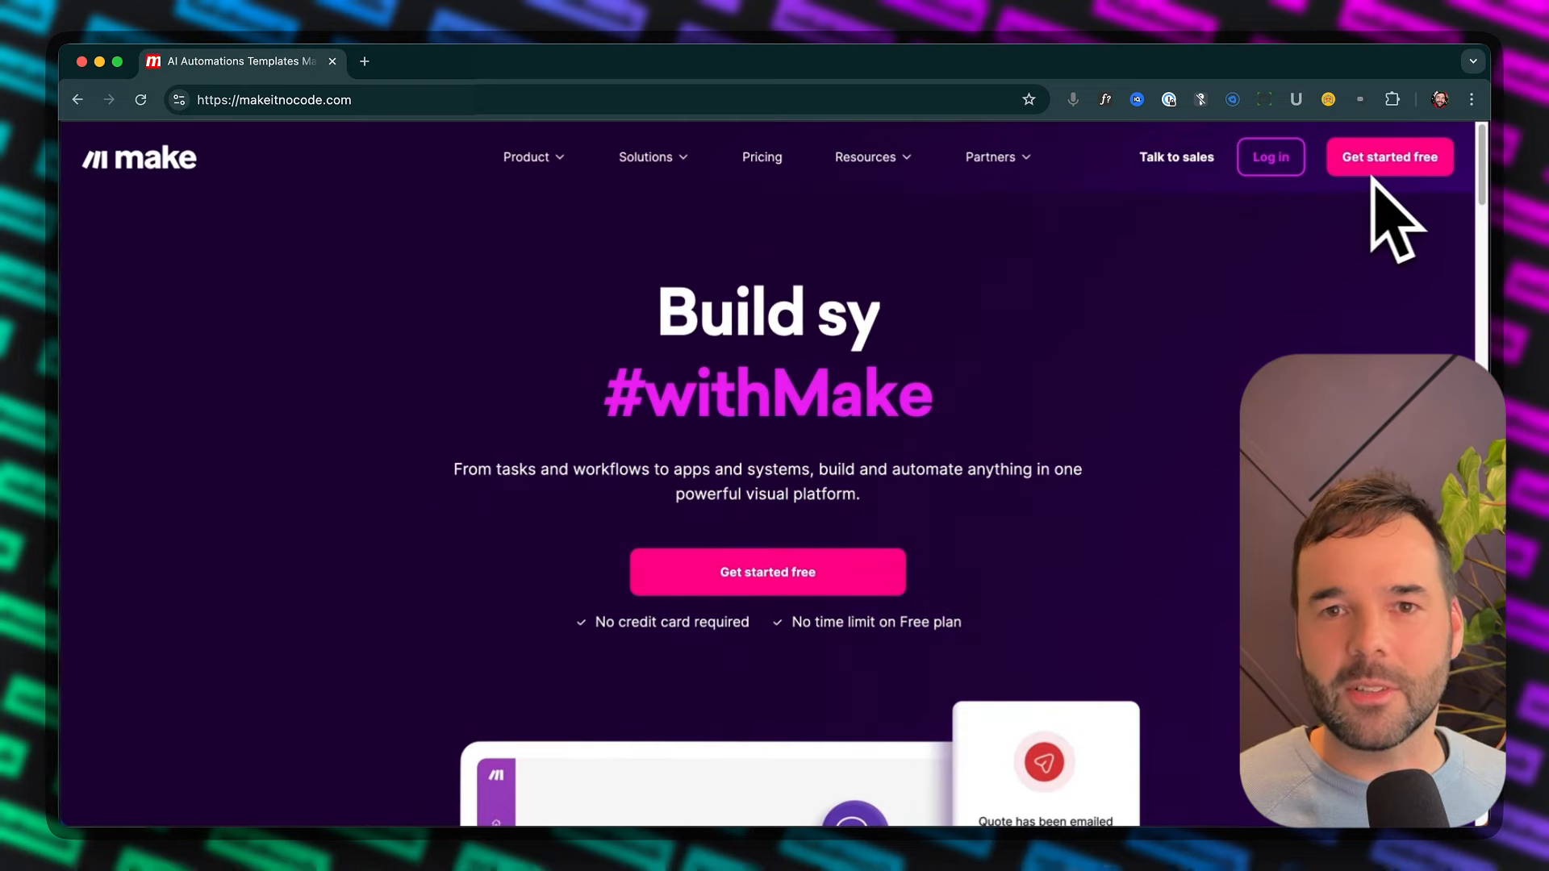
Start the free account sign-up on the Make website
left_click(1383, 248)
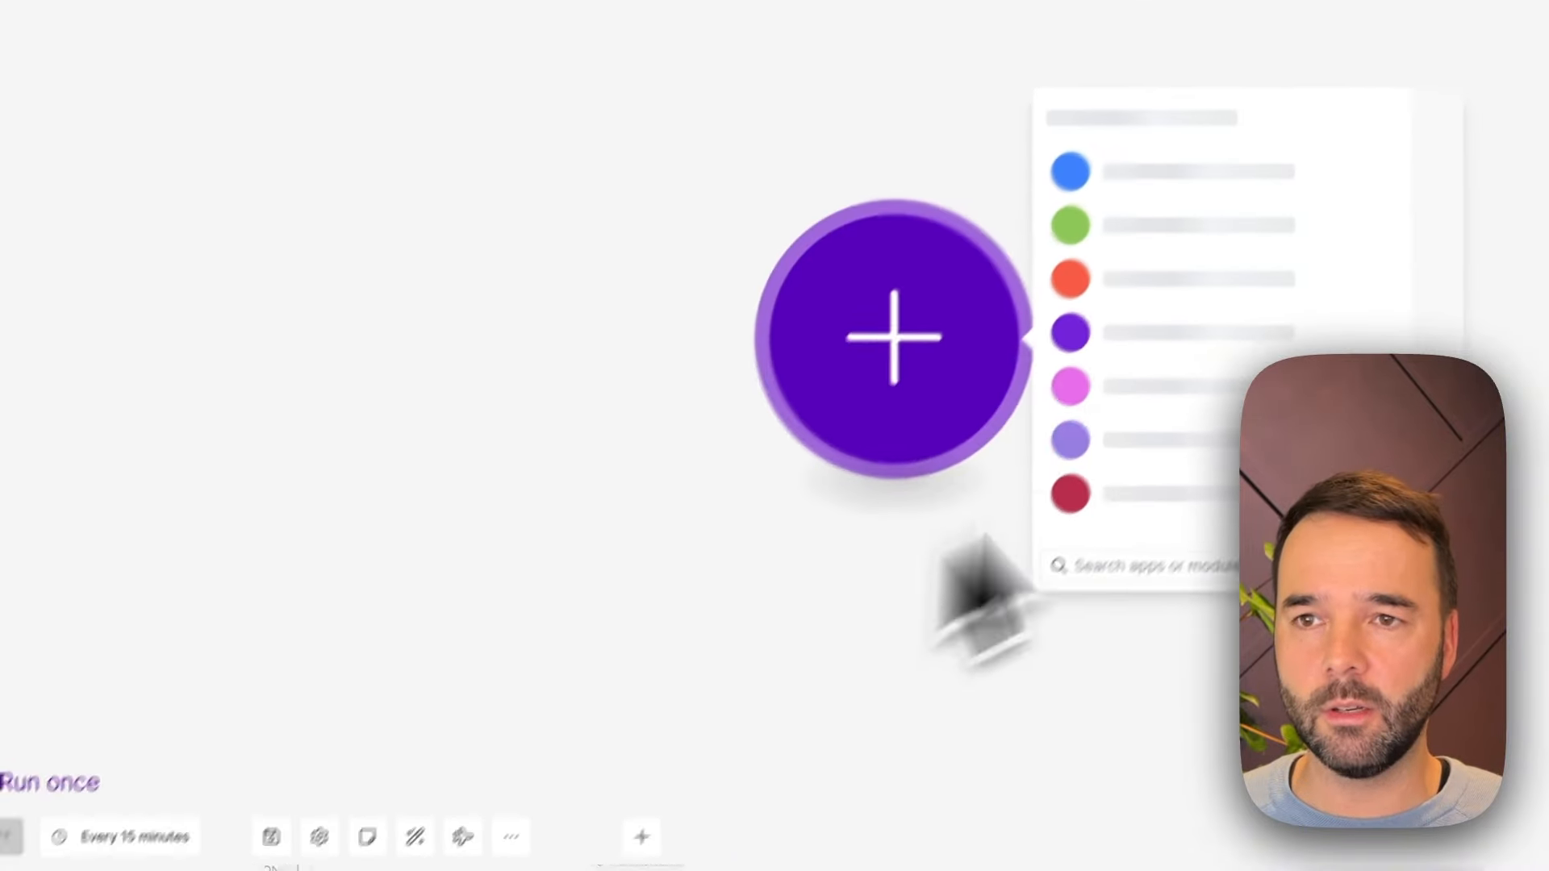
Import the Wordpress Rewriter BASIC blueprint file into the new Make scenario
left_click(983, 542)
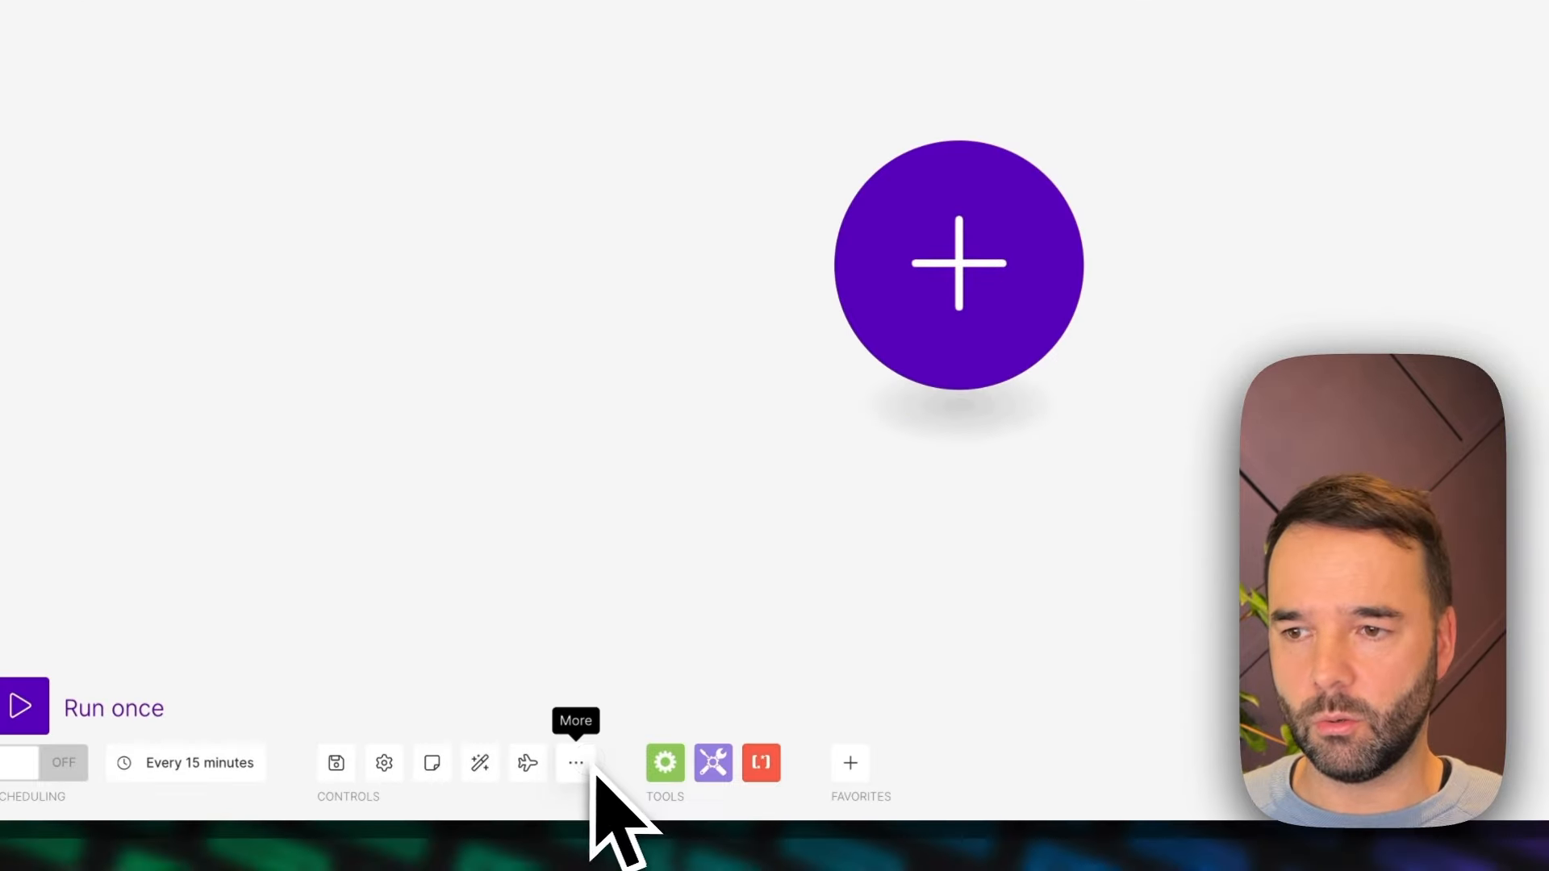
left_click(513, 837)
left_click(523, 695)
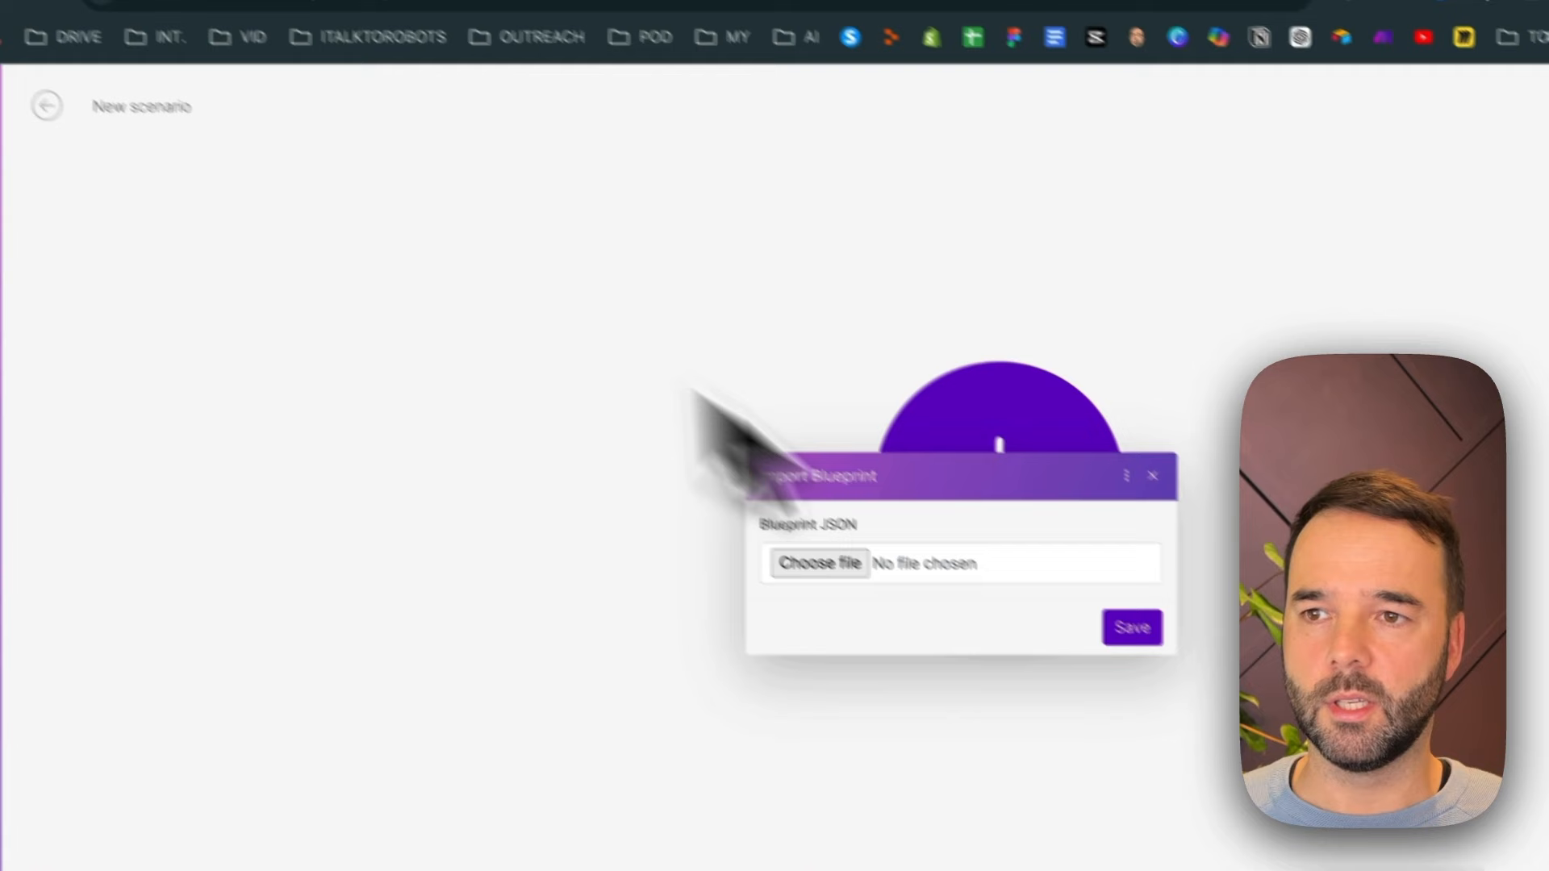
left_click(845, 574)
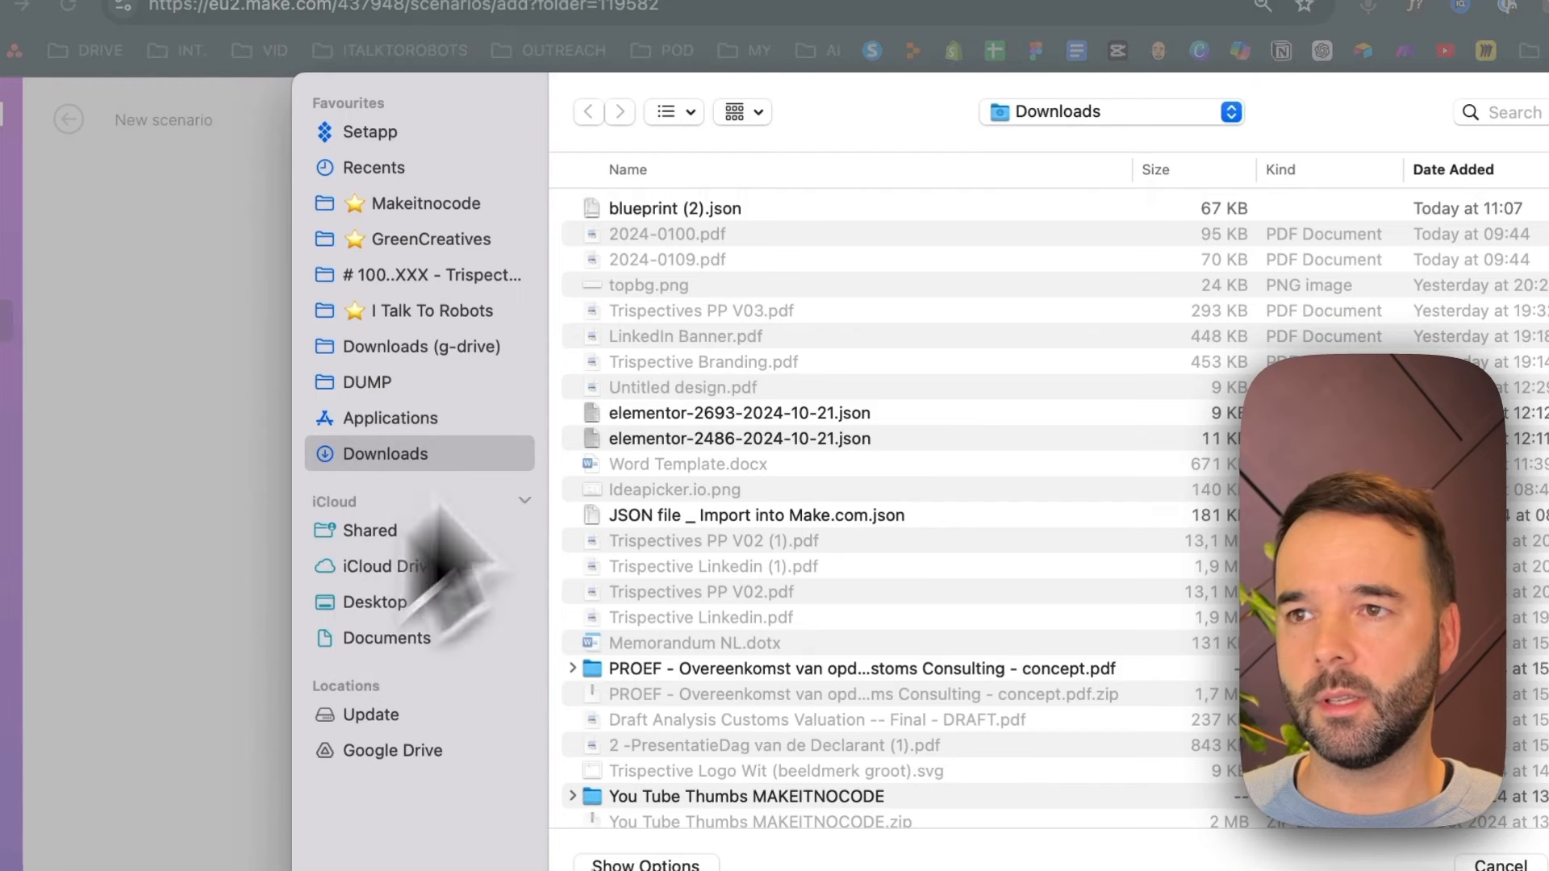
double_click(655, 212)
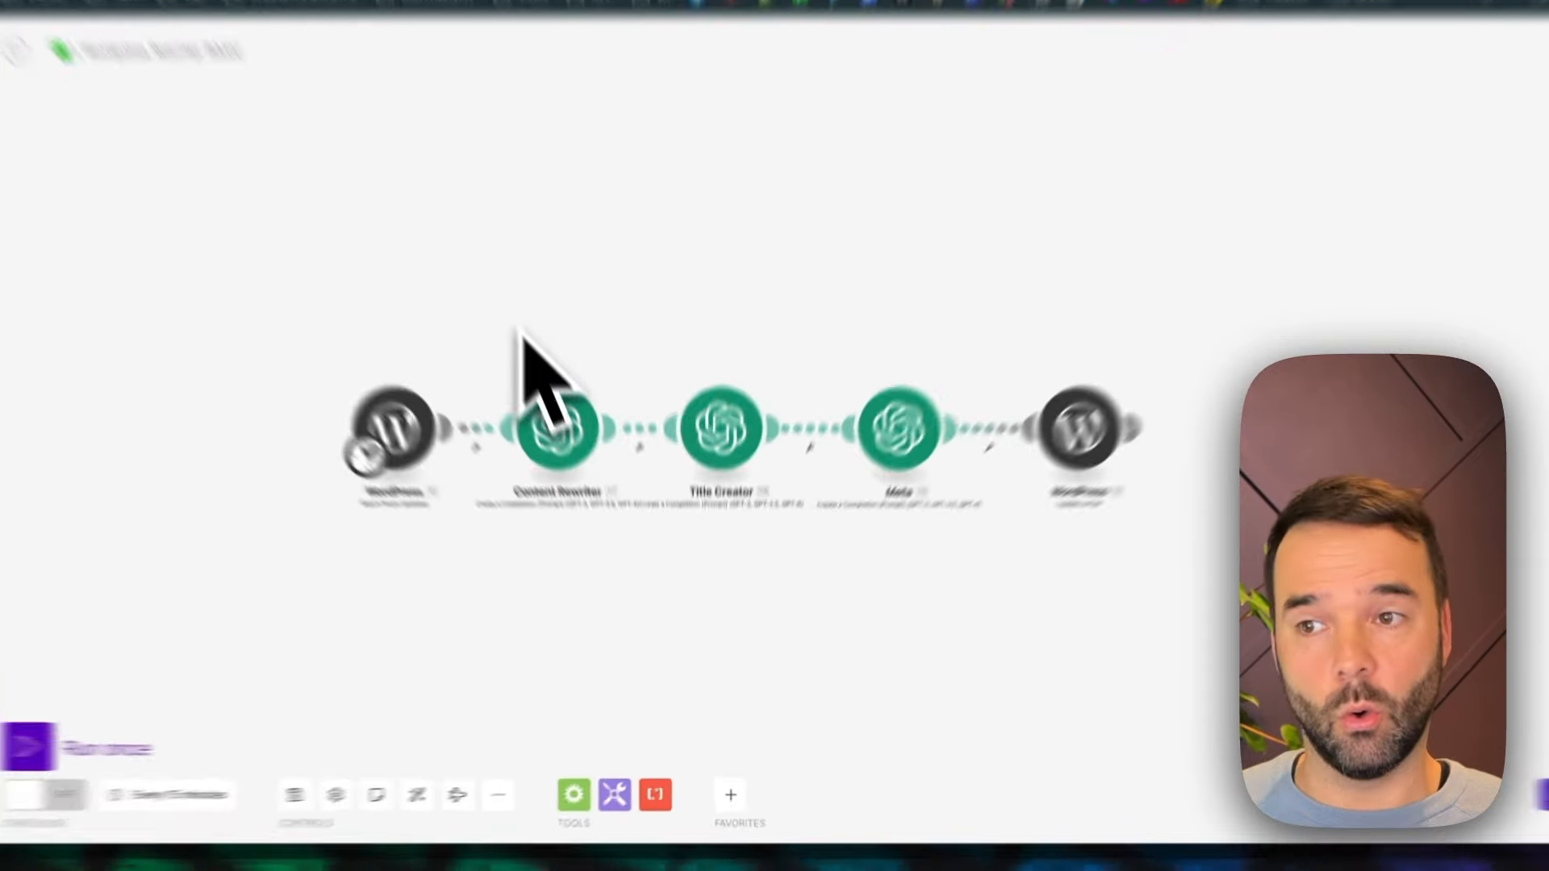
Look over the module chain, briefly box-selecting the Content Rewriter, Title Creator and Meta modules and clearing the selection
left_click_drag(554, 410, 897, 580)
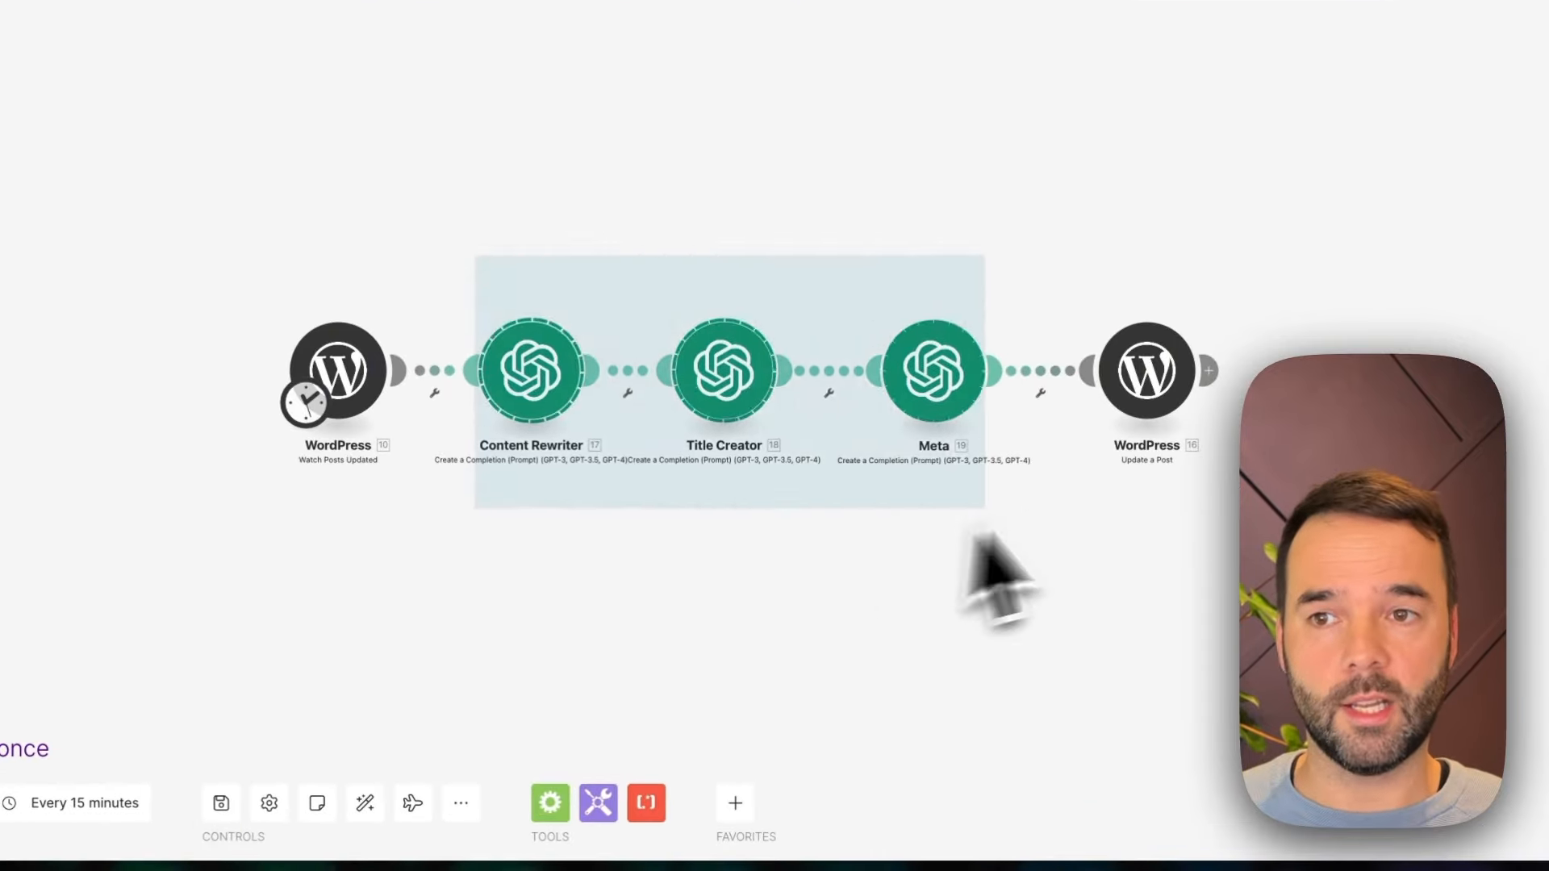
left_click_drag(720, 595, 736, 541)
left_click(741, 534)
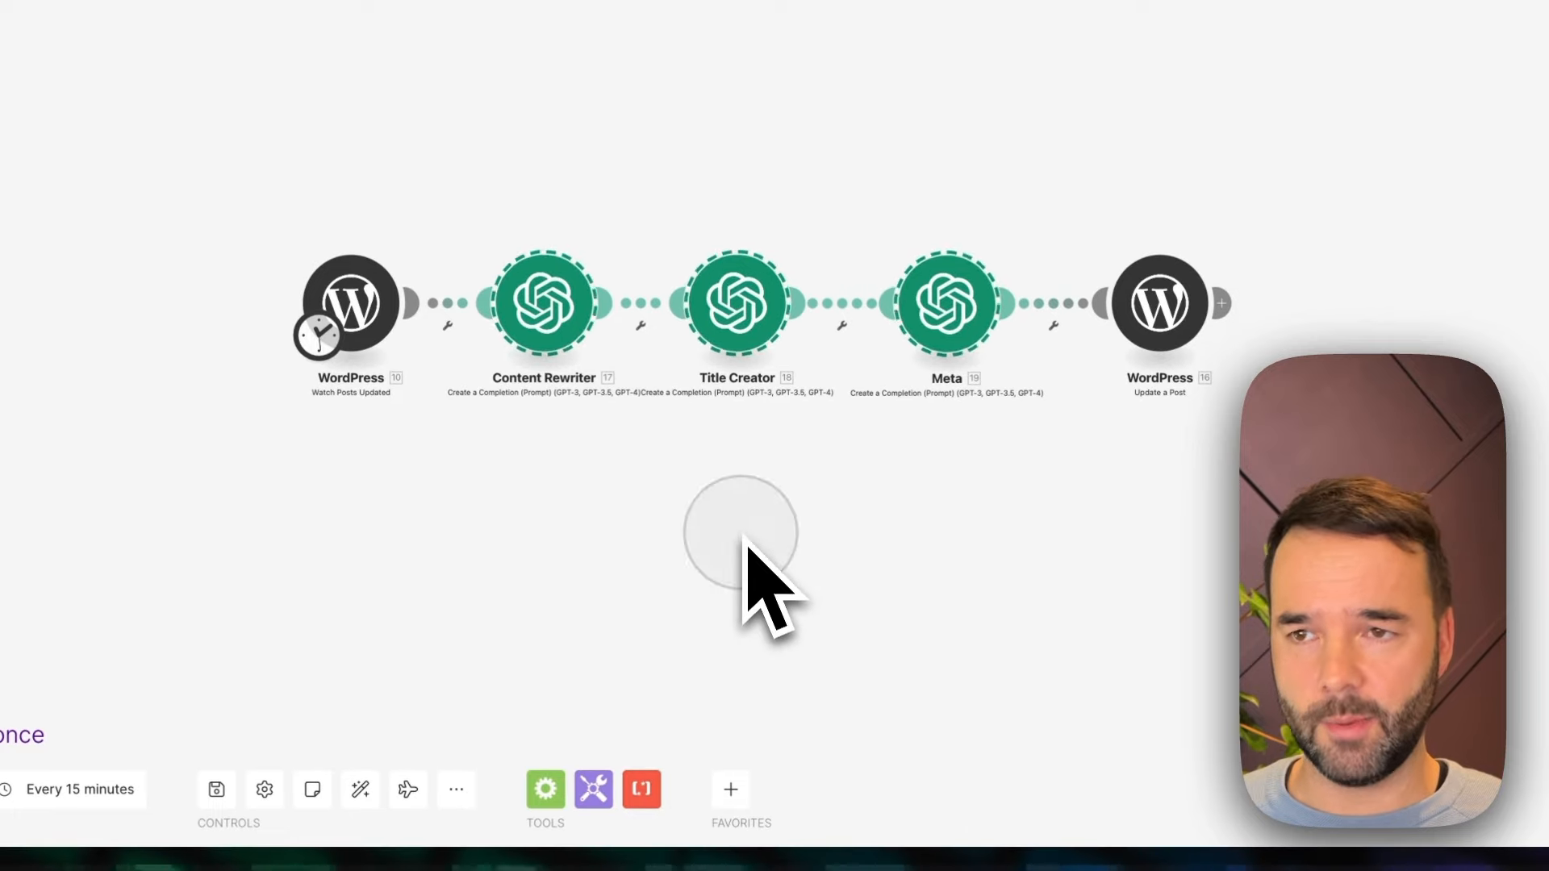
left_click_drag(592, 513, 605, 523)
scroll(606, 526, "up", 3)
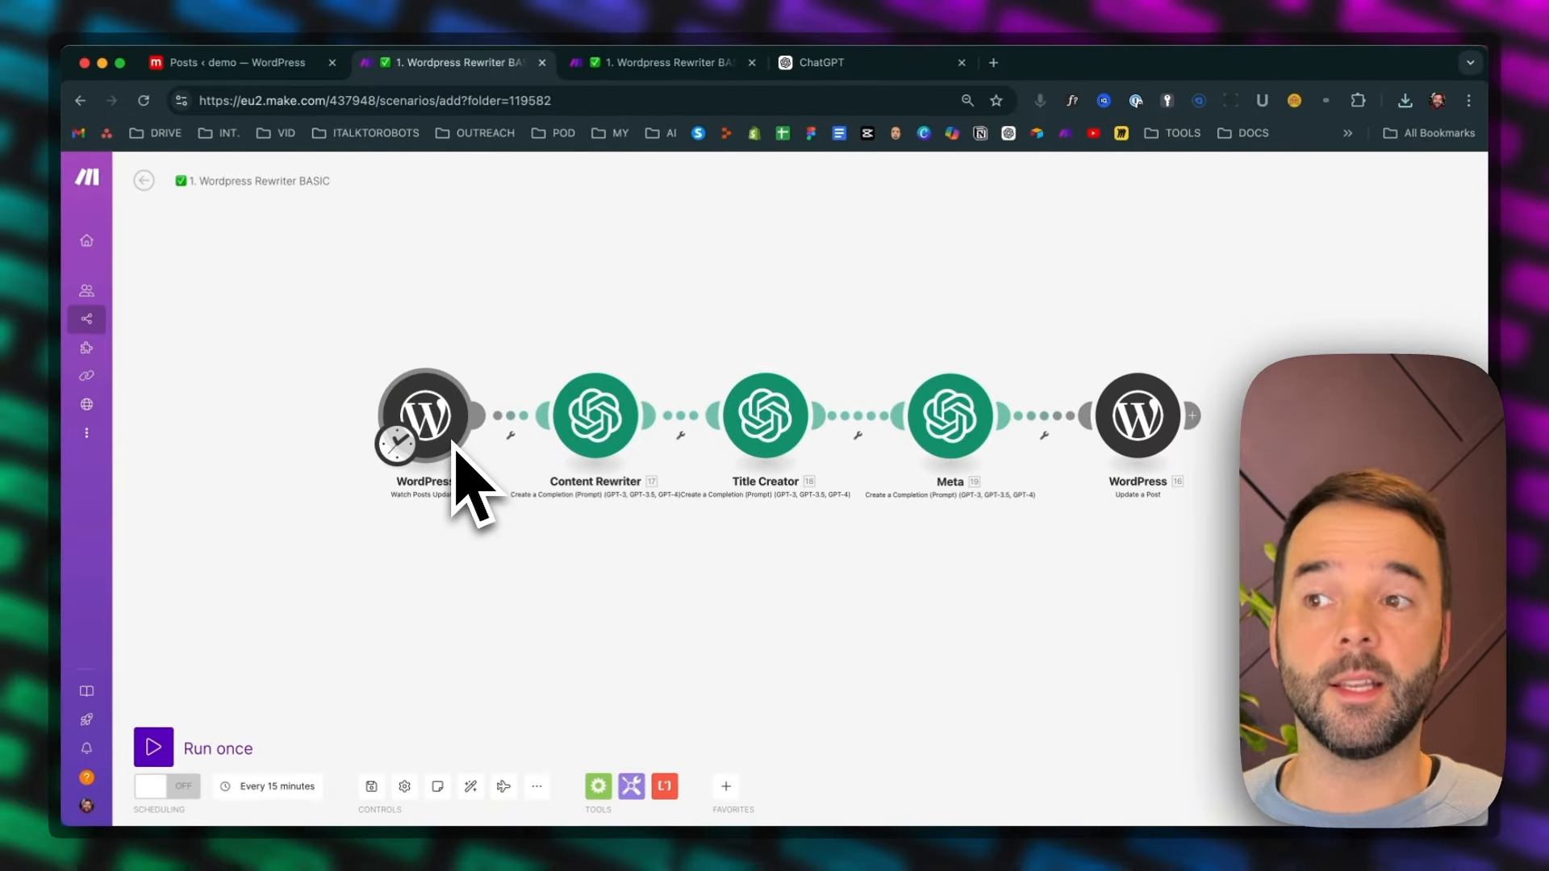
Switch to the demo site's WordPress admin and check the admin menu for the Make plugin
left_click(454, 443)
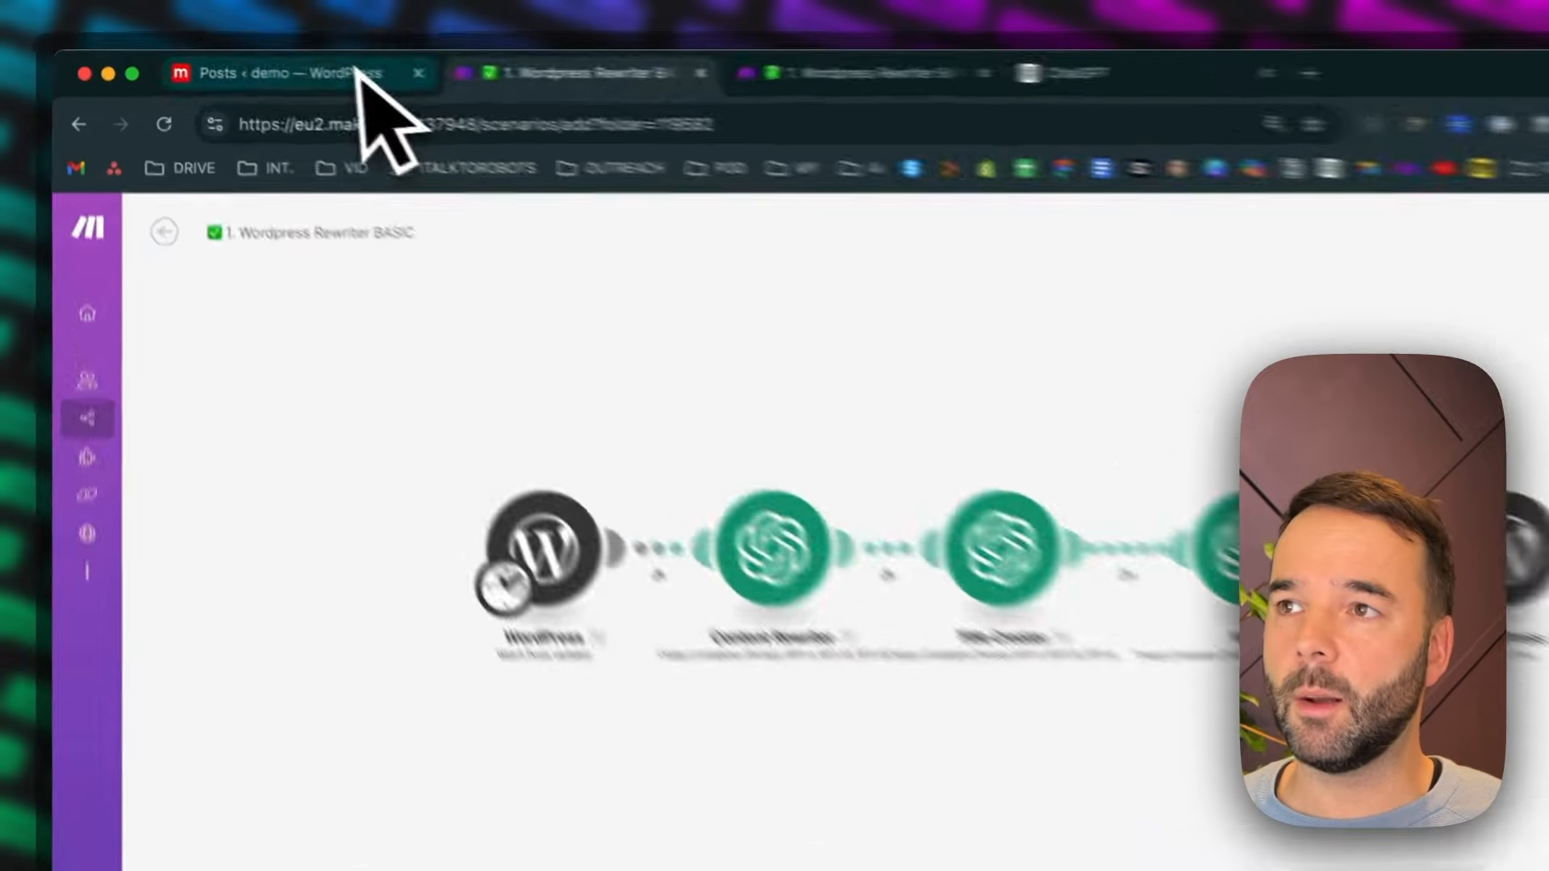
left_click(283, 64)
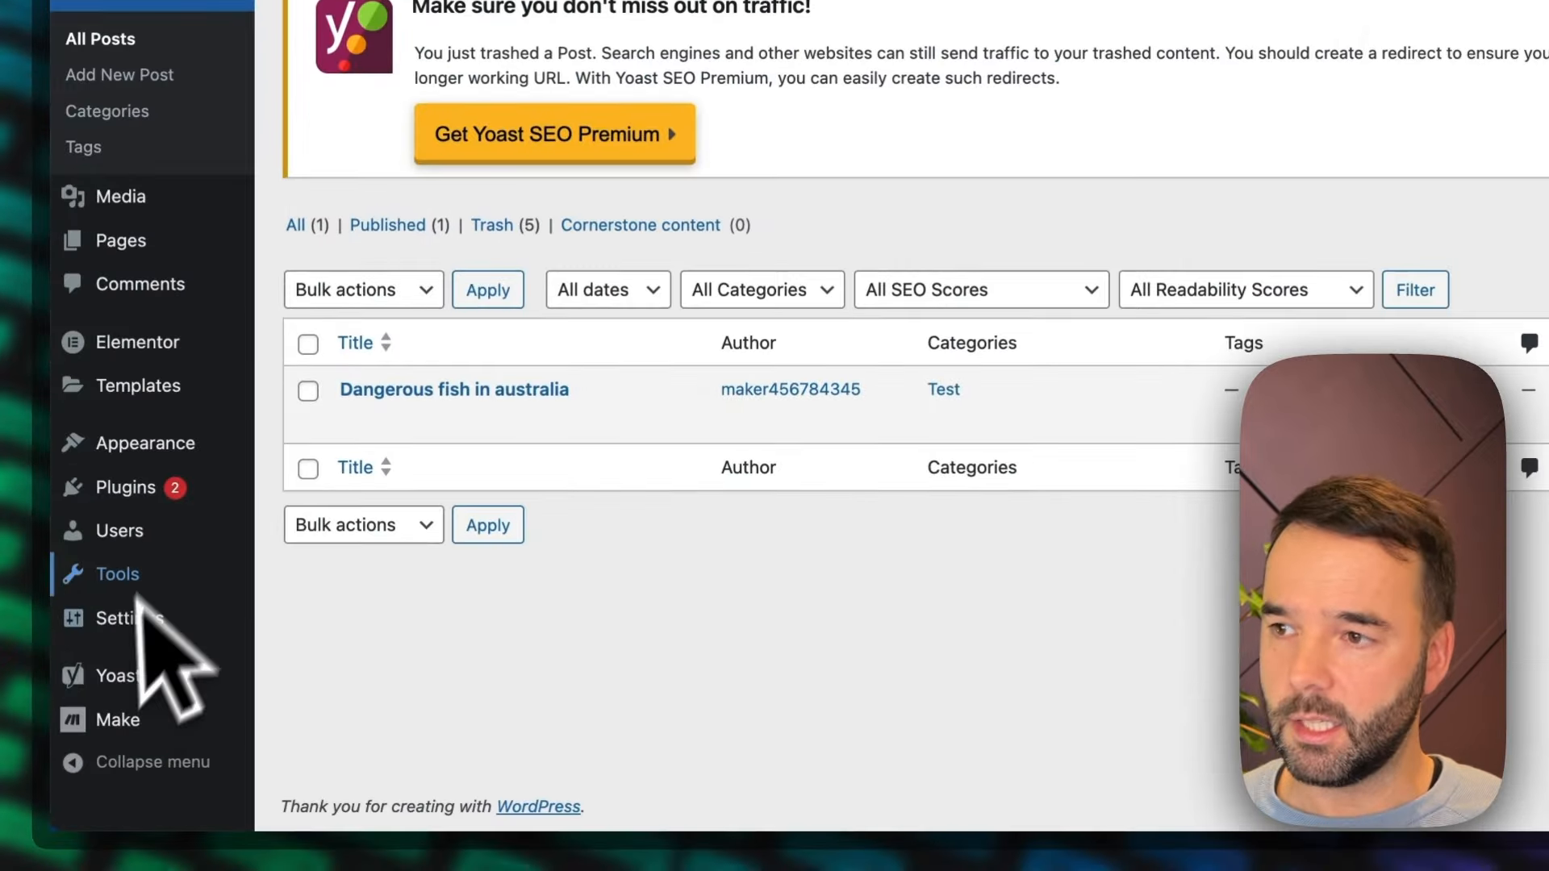
mouse_move(115, 579)
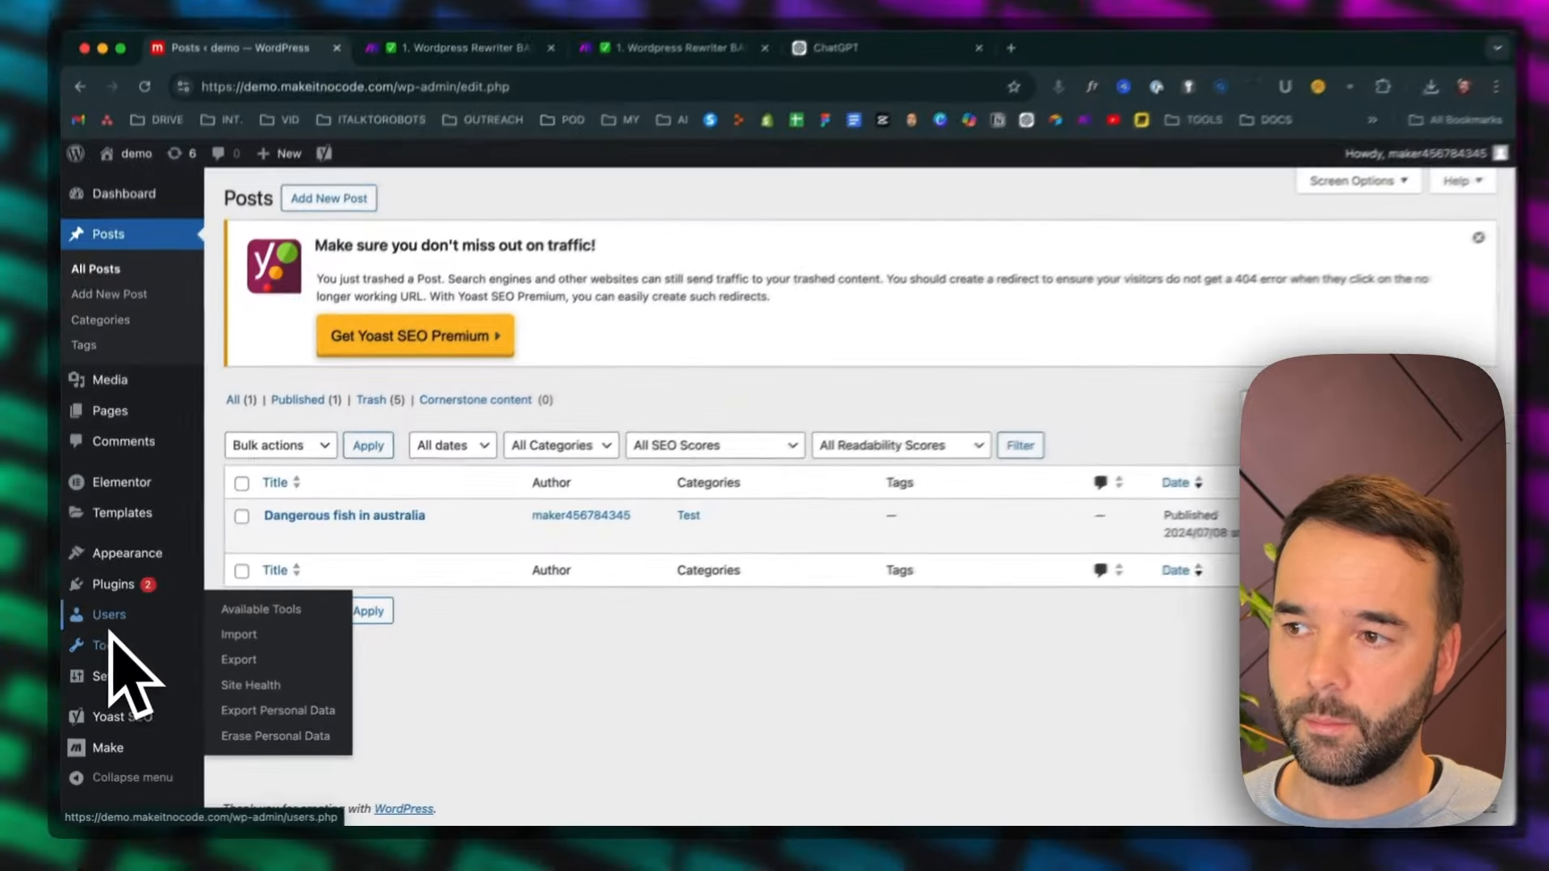
mouse_move(132, 752)
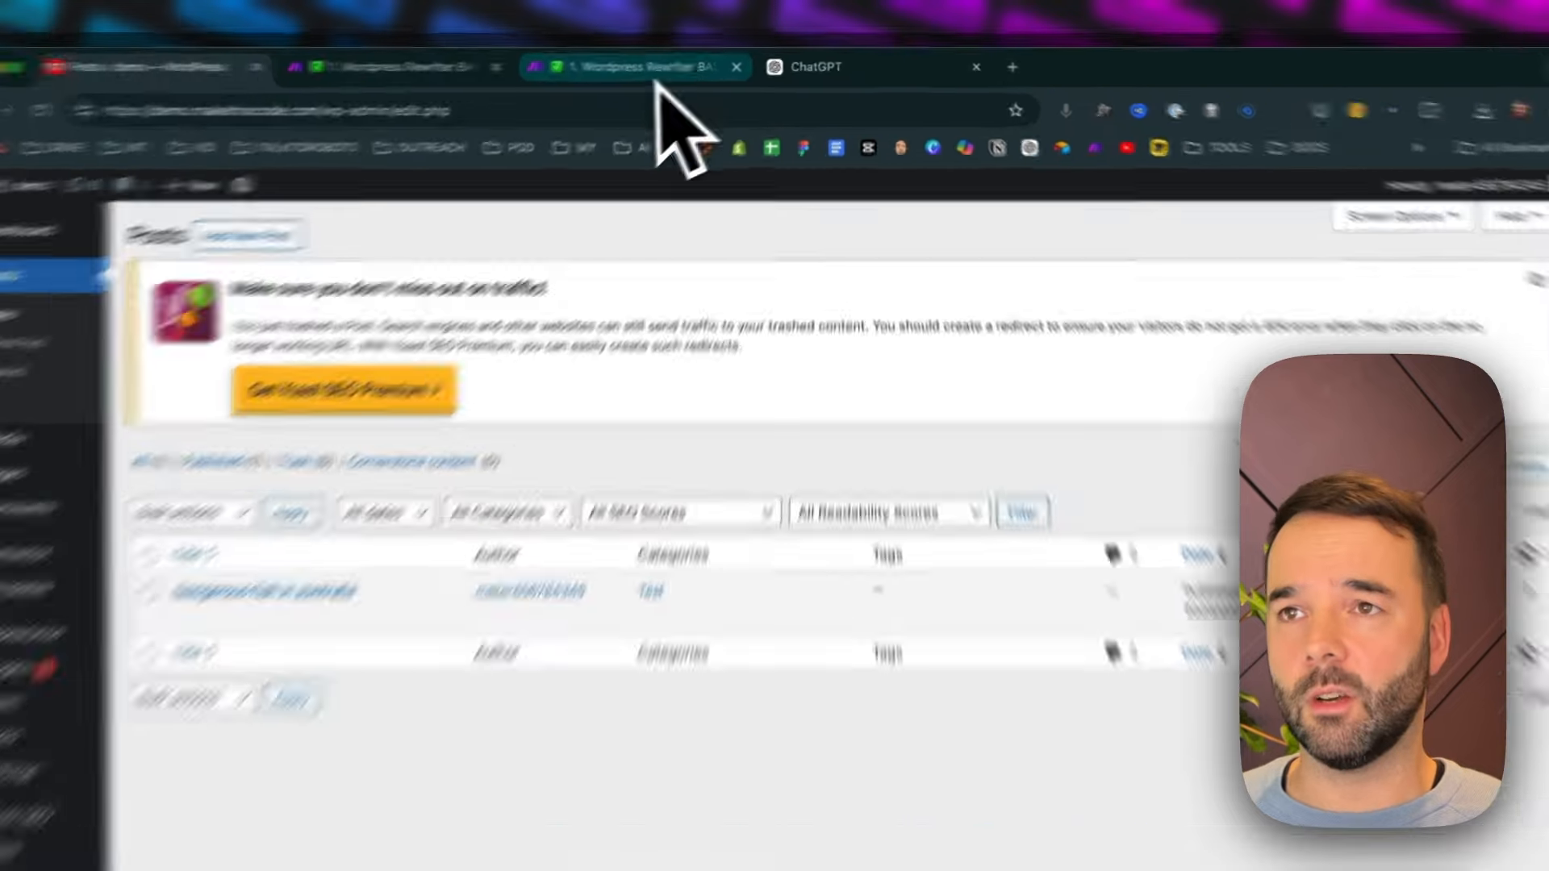
Switch to the saved copy of the Wordpress Rewriter BASIC scenario and open the settings of its WordPress Watch Posts module
left_click(680, 67)
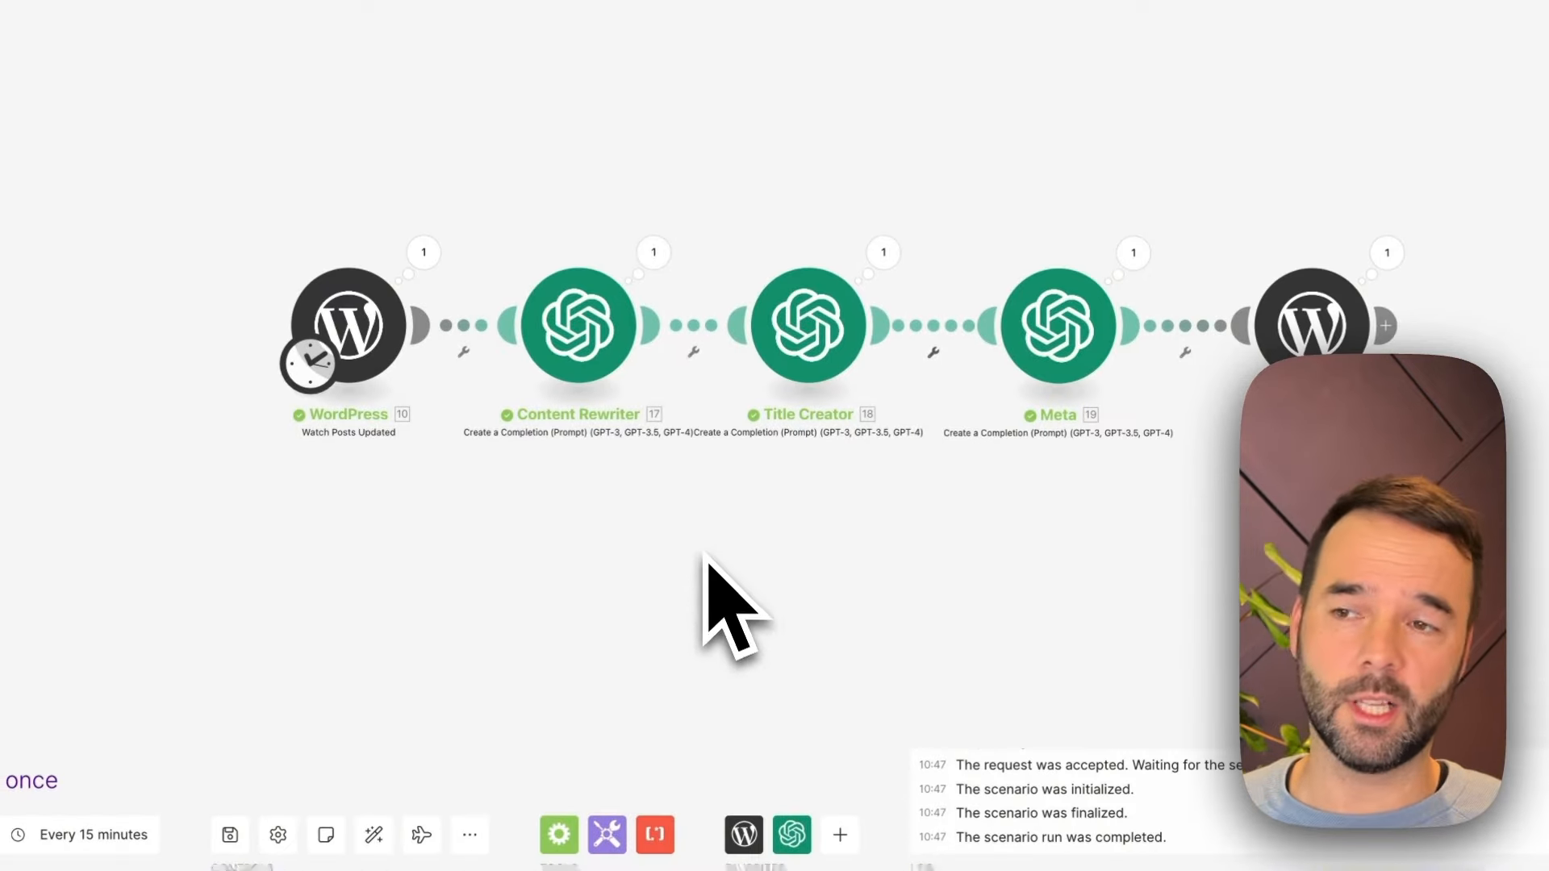
left_click(601, 375)
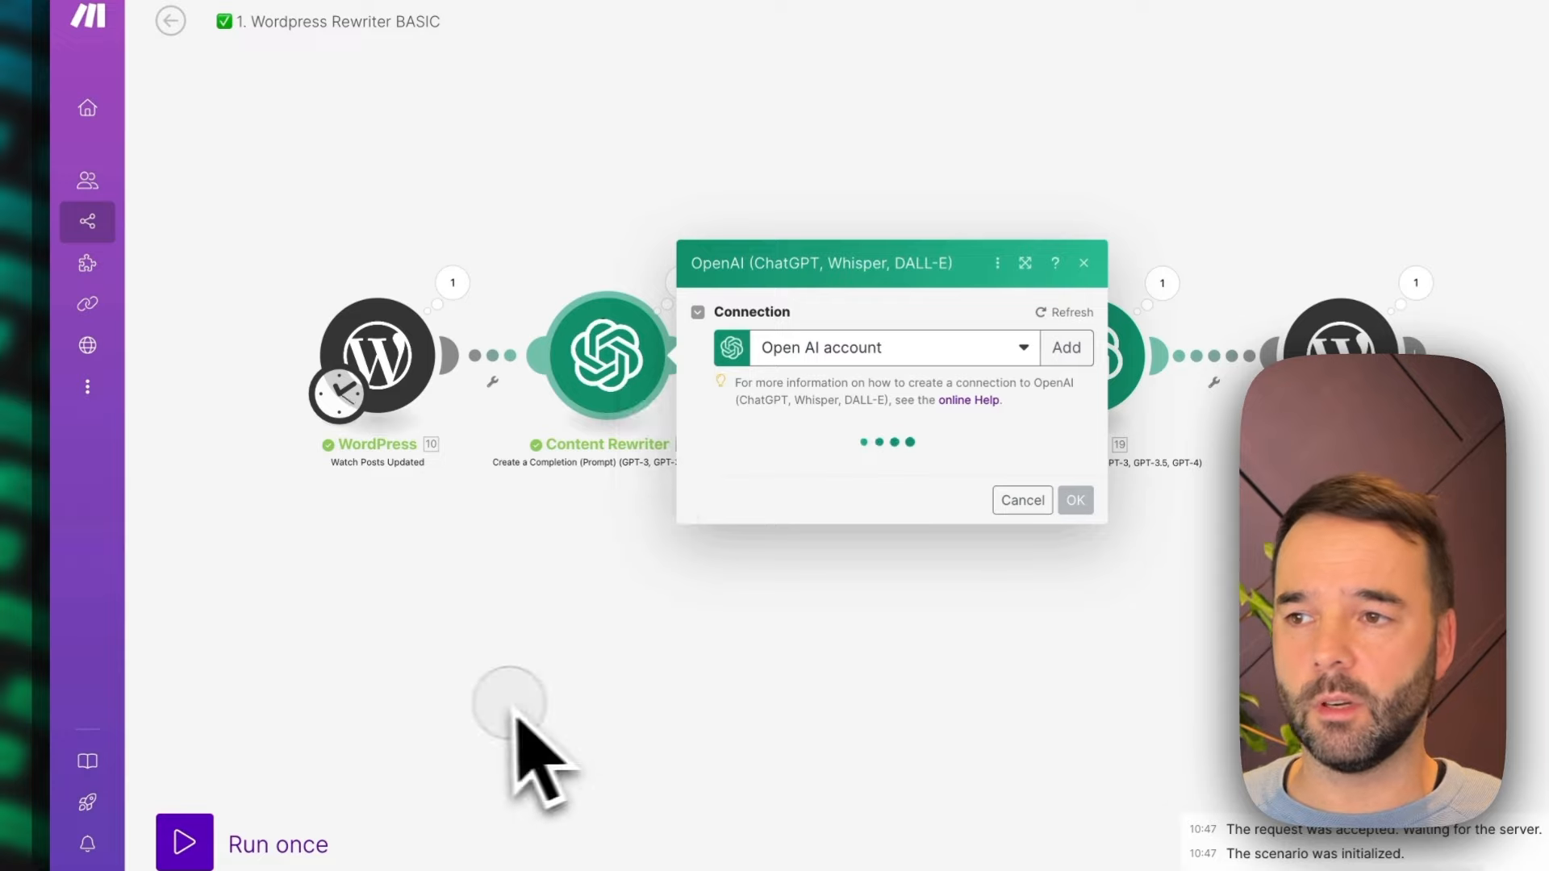
left_click(510, 704)
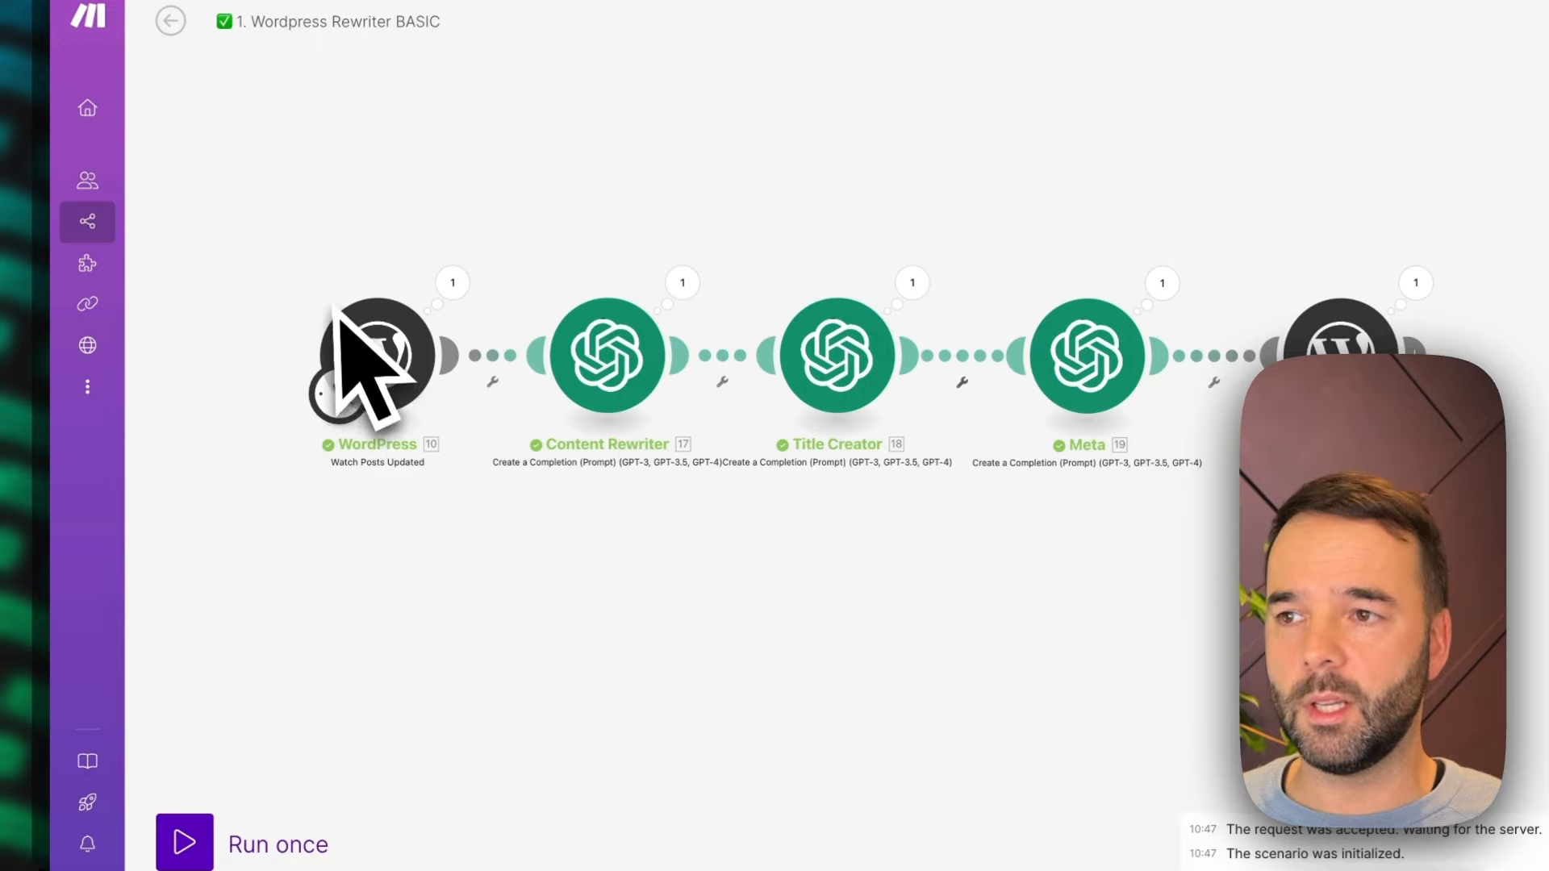
left_click(398, 387)
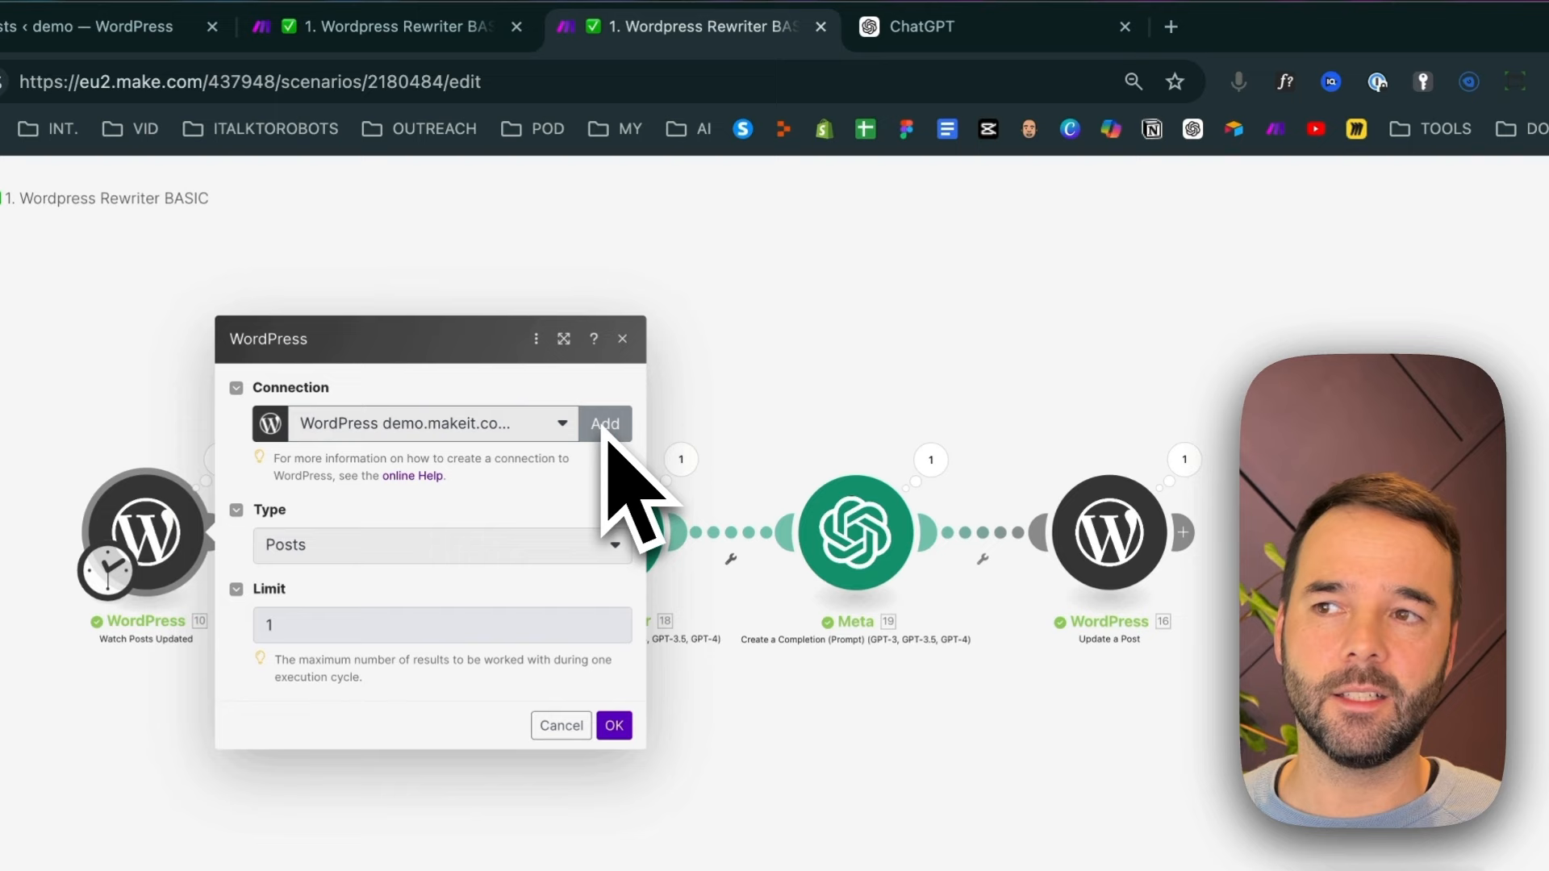
left_click(607, 428)
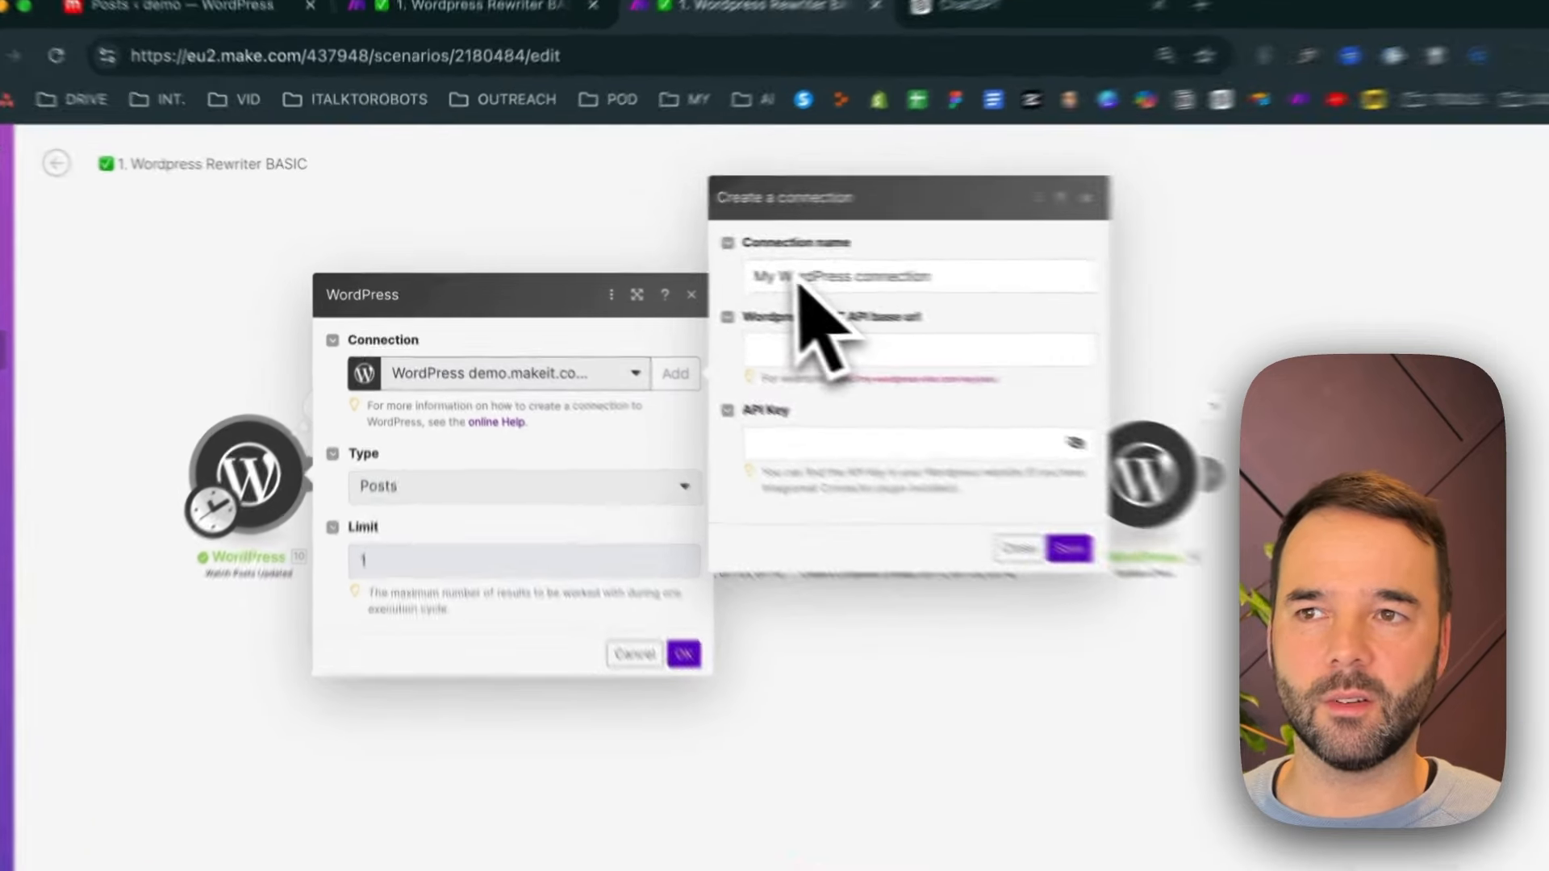
left_click(689, 268)
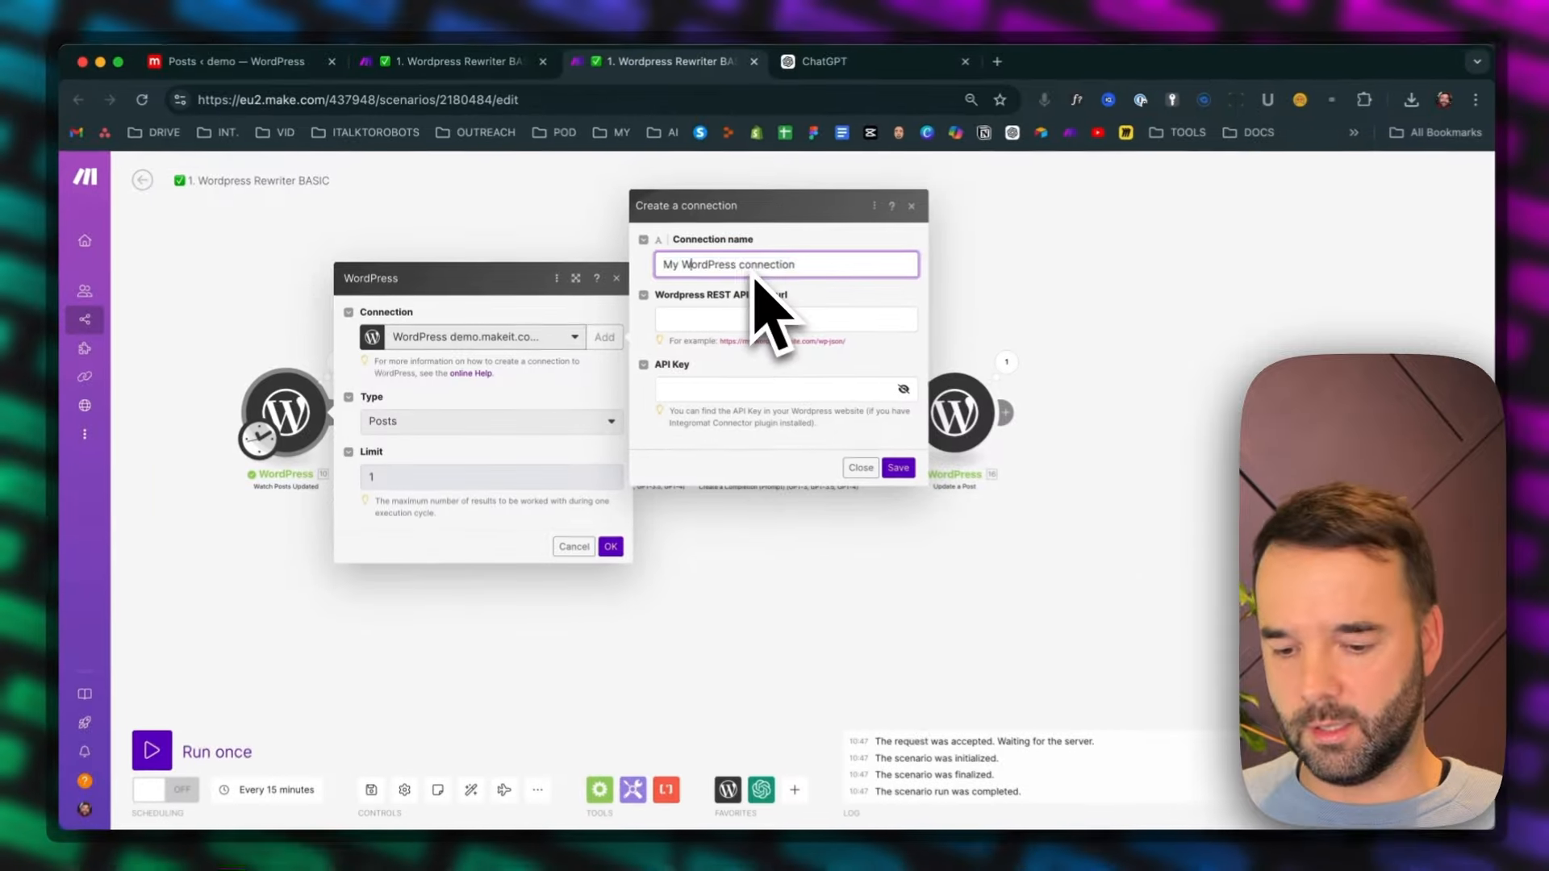
triple_click(908, 286)
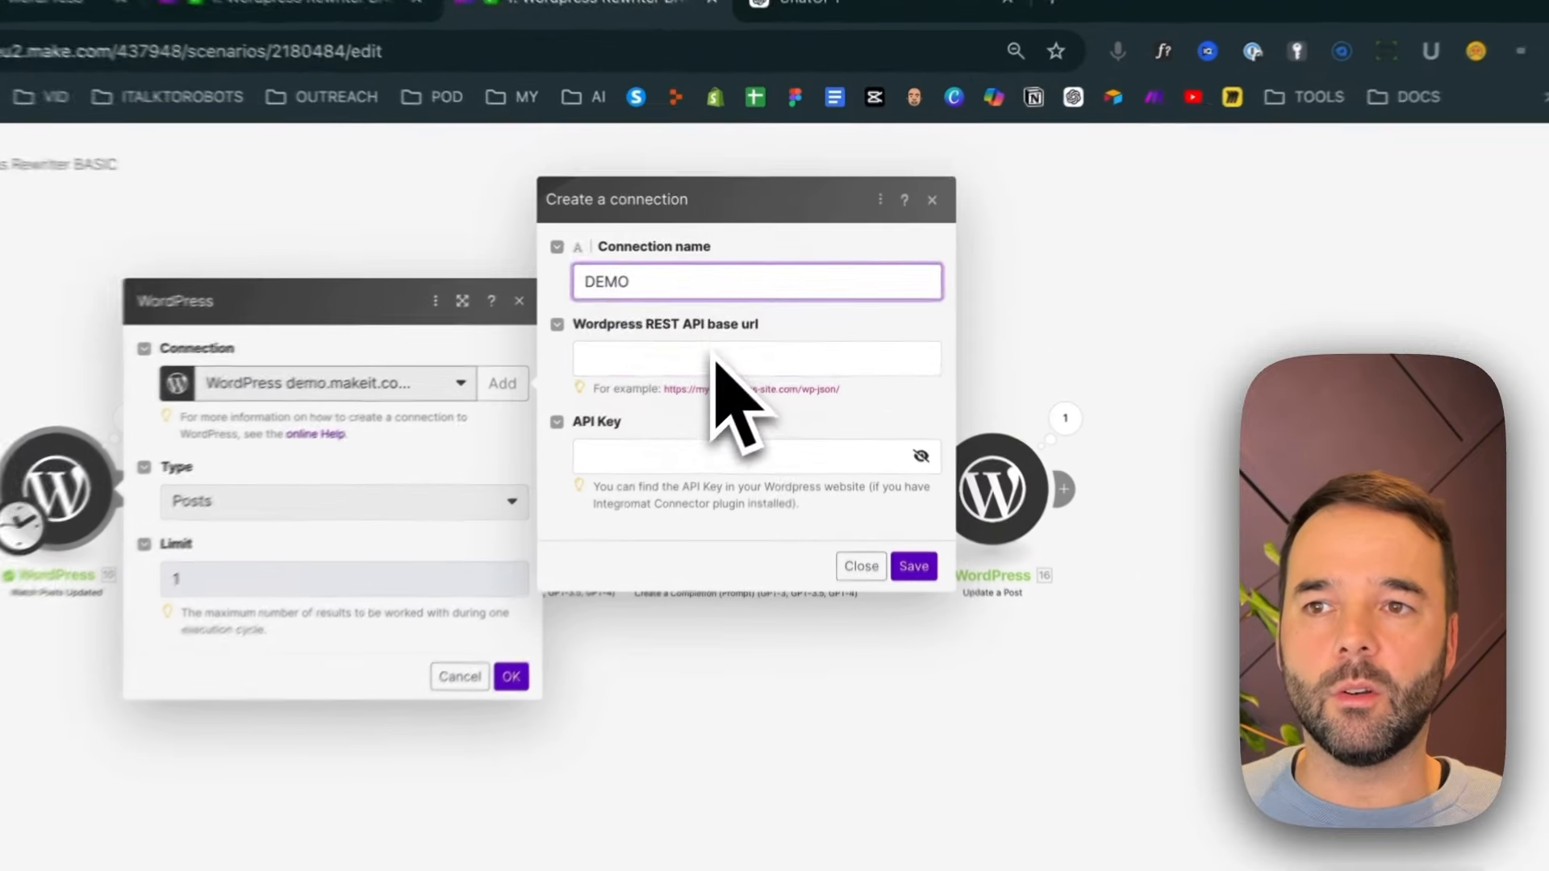
left_click(757, 317)
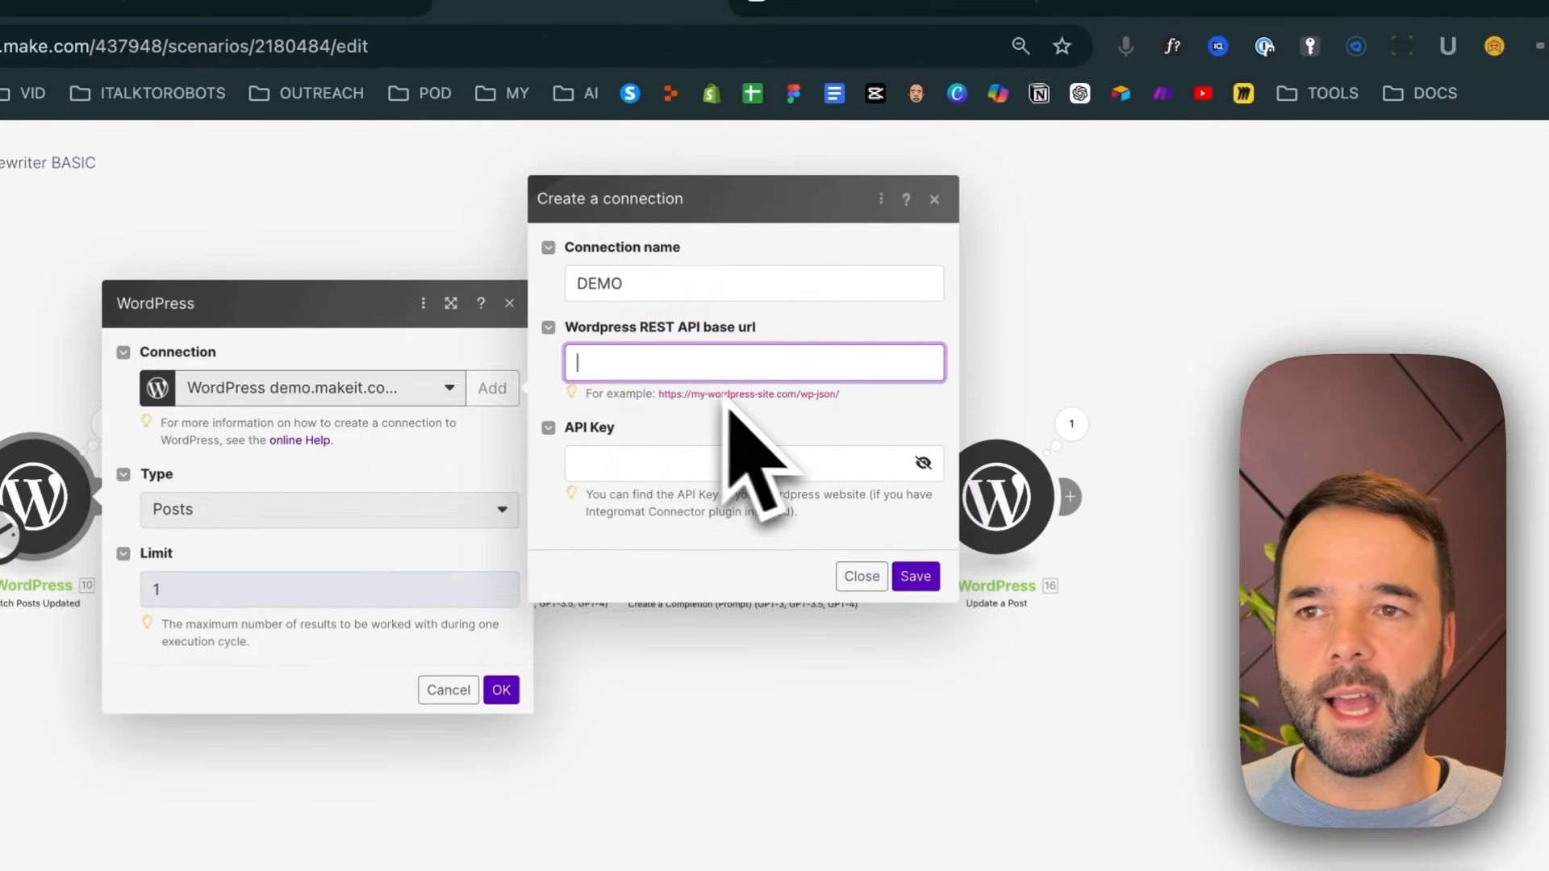
left_click_drag(891, 396, 790, 410)
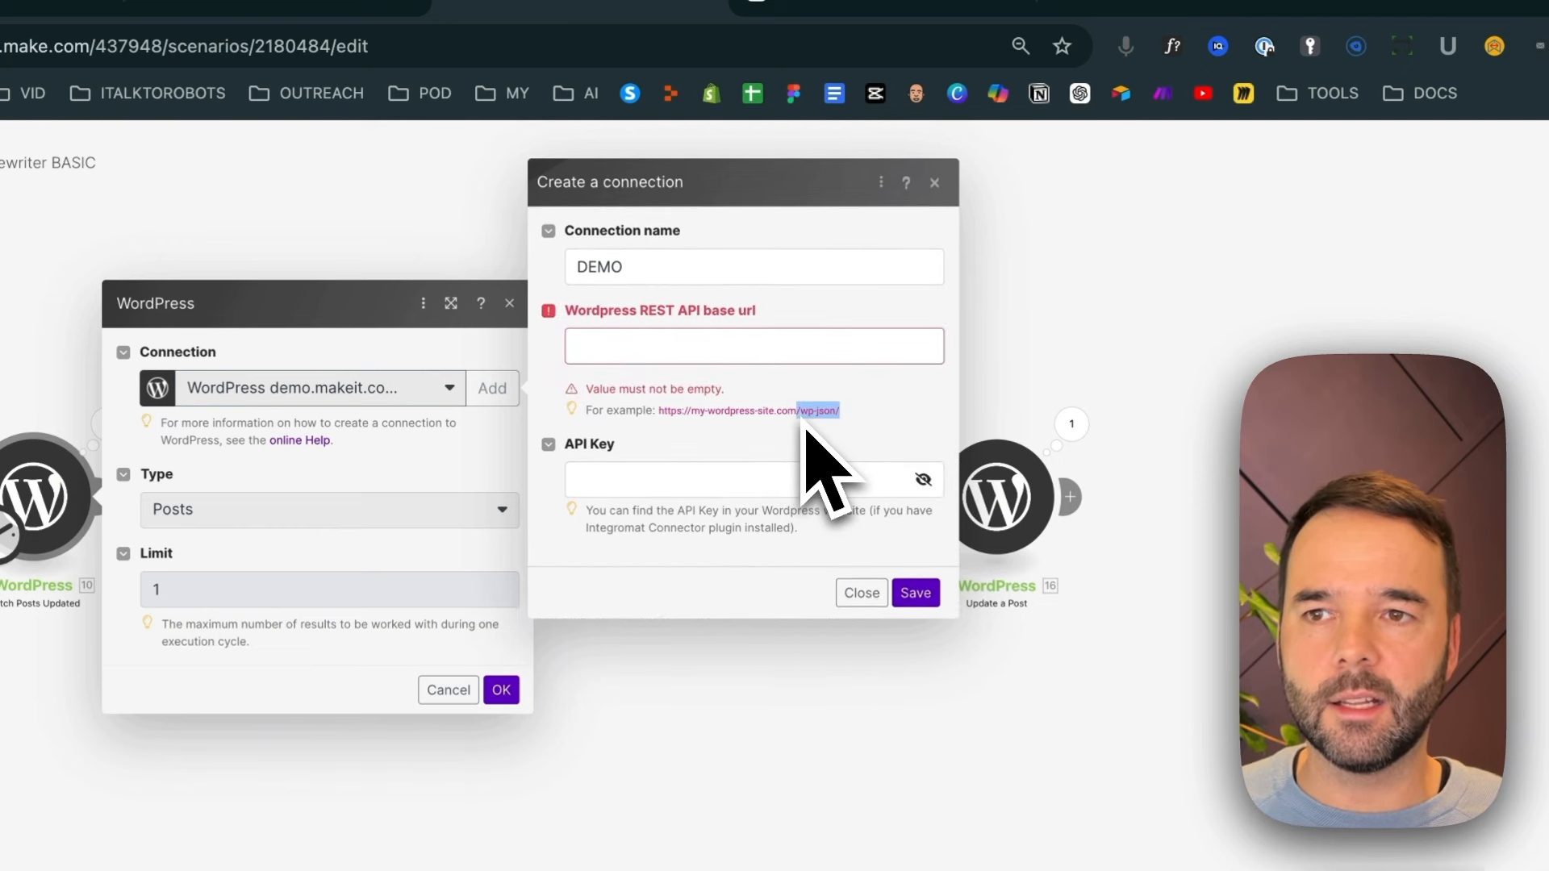
left_click(743, 355)
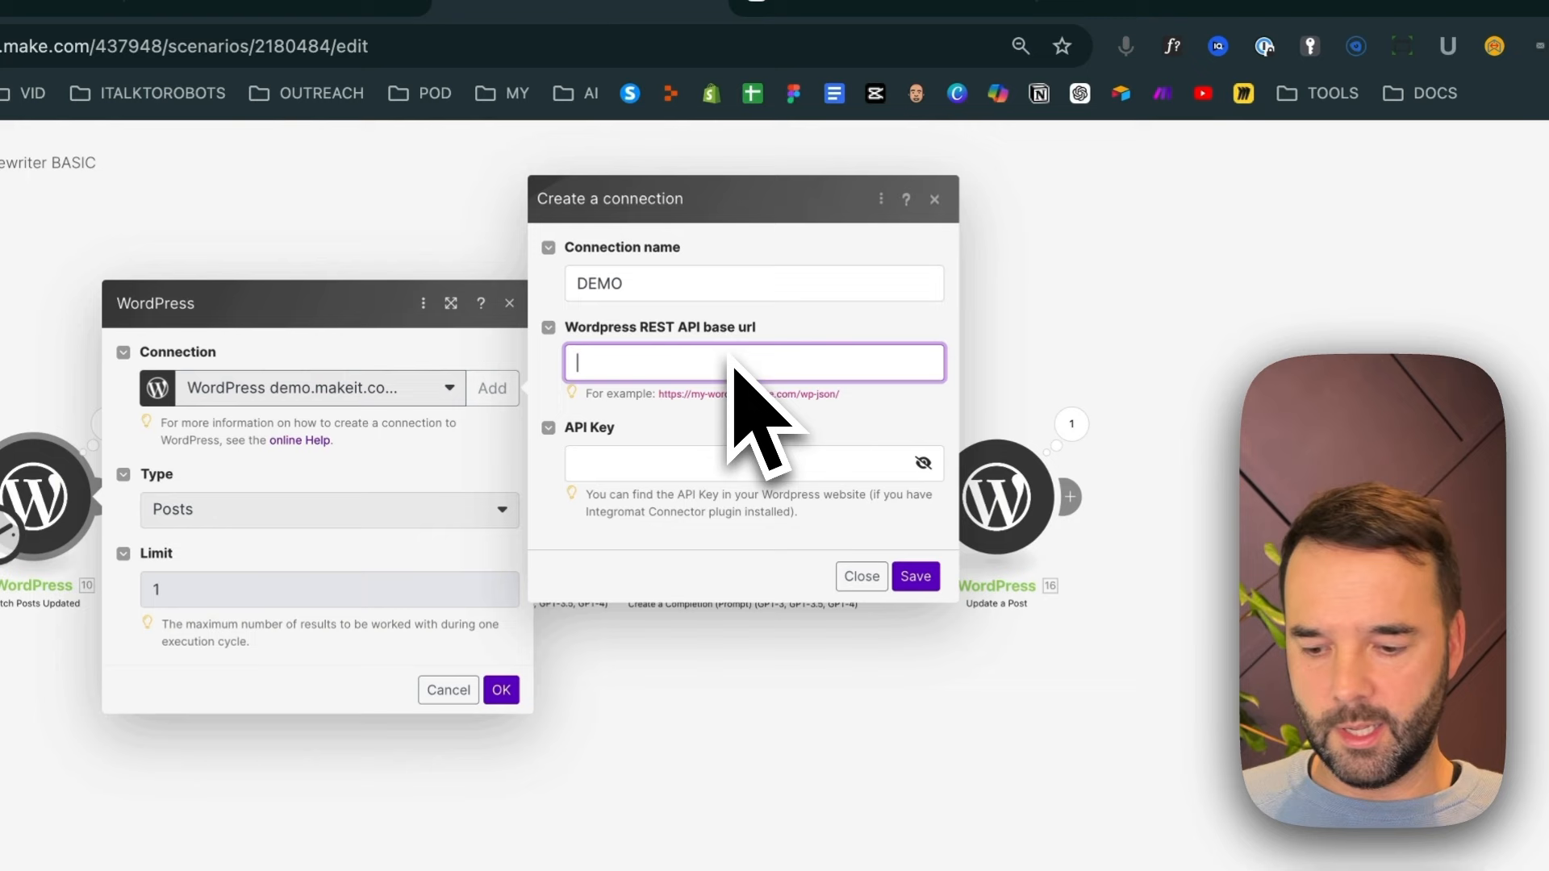
type("www.google.com/wp-json/")
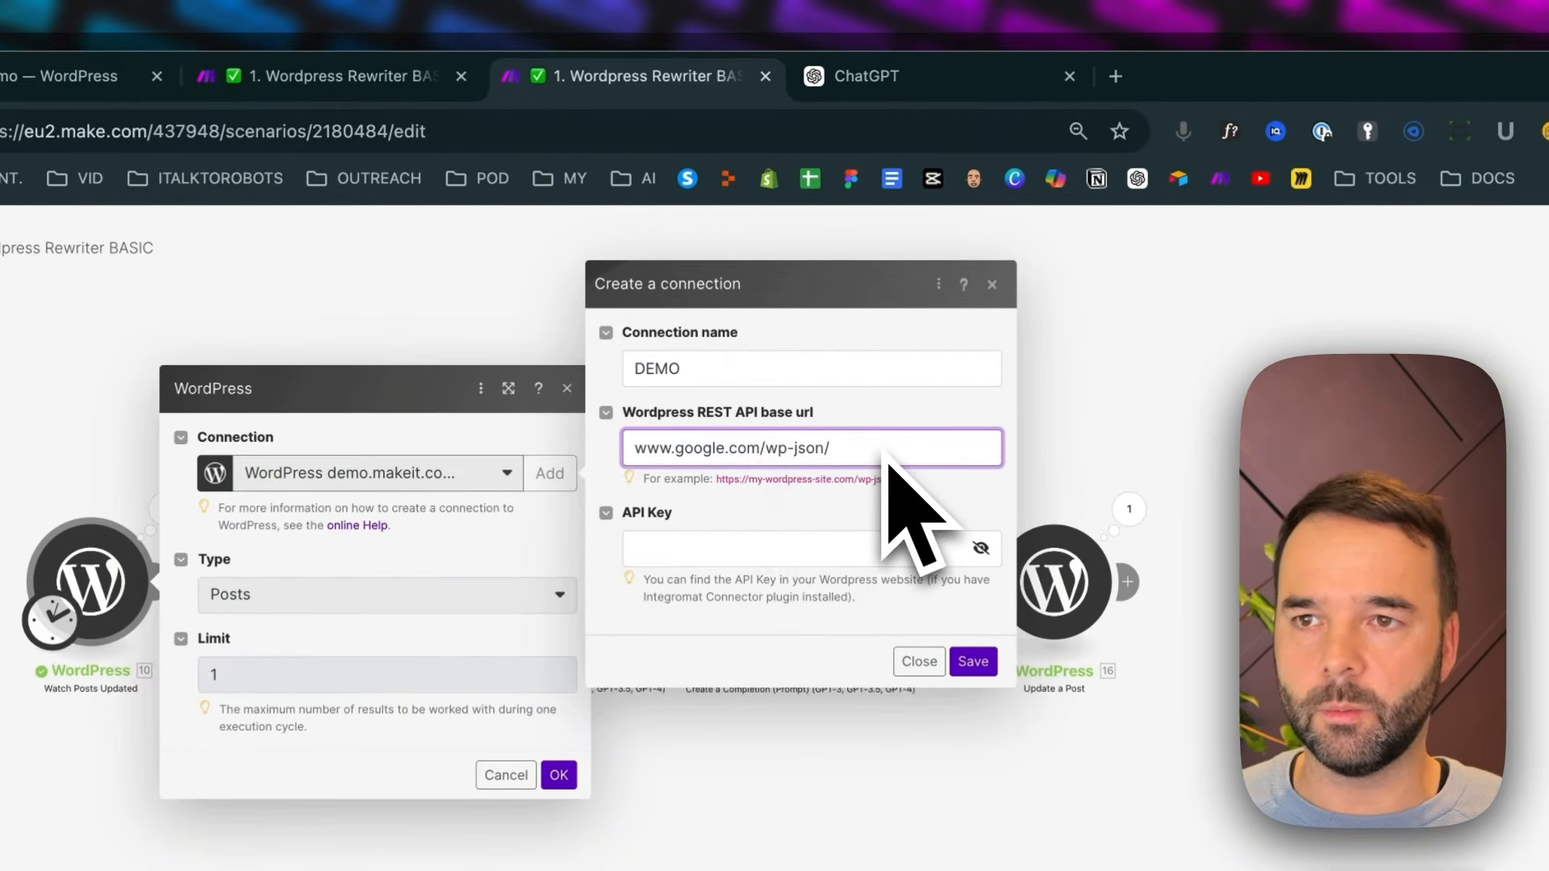
left_click(821, 563)
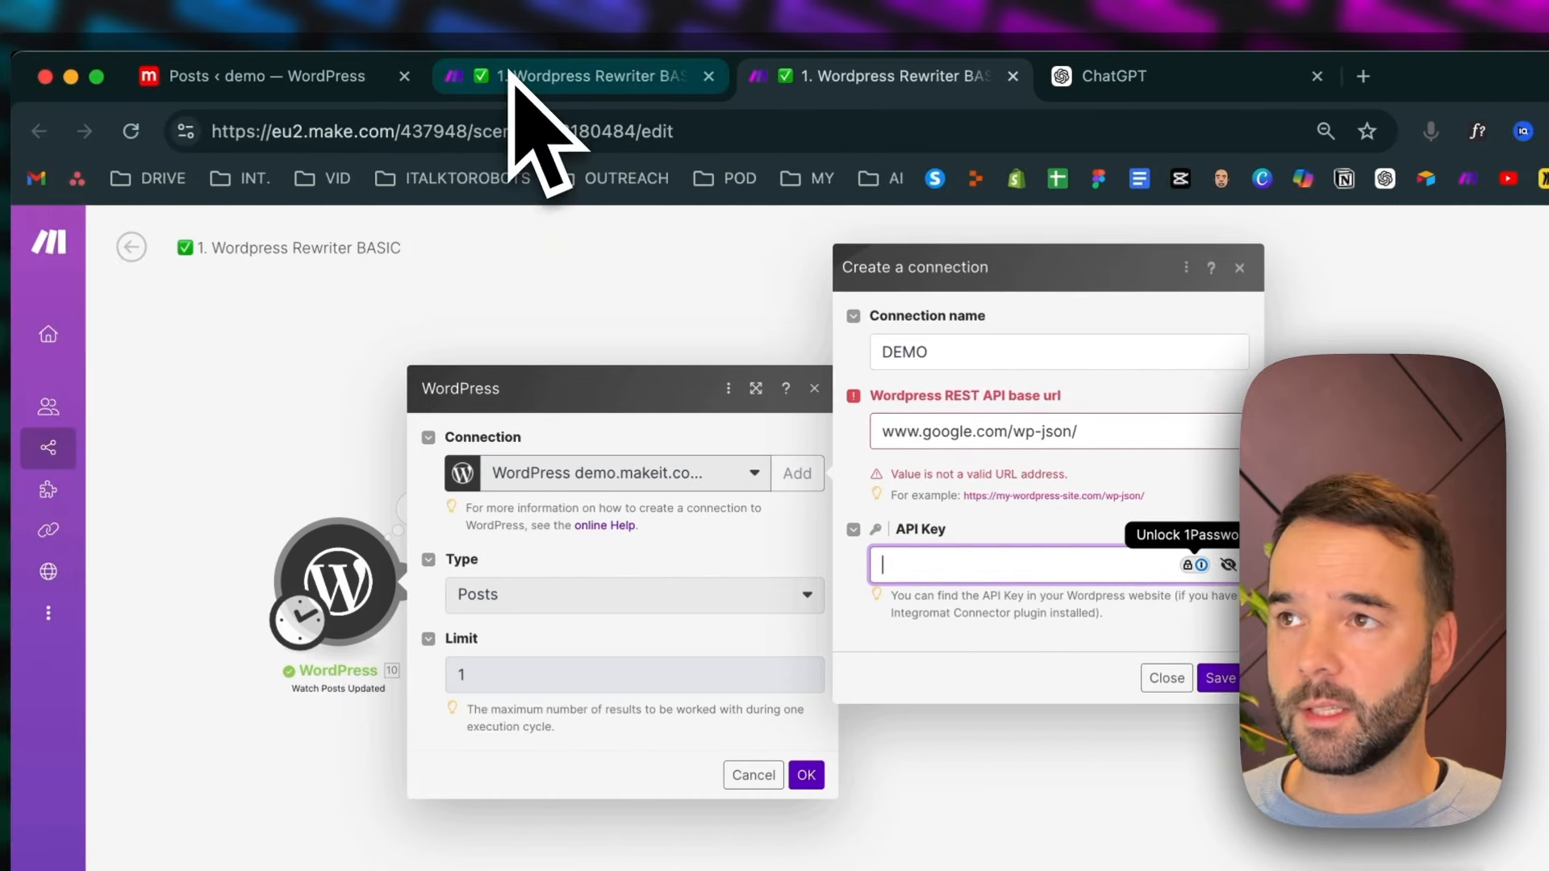
Switch to the WordPress admin and open the Make plugin's main page to locate the API key
left_click(326, 76)
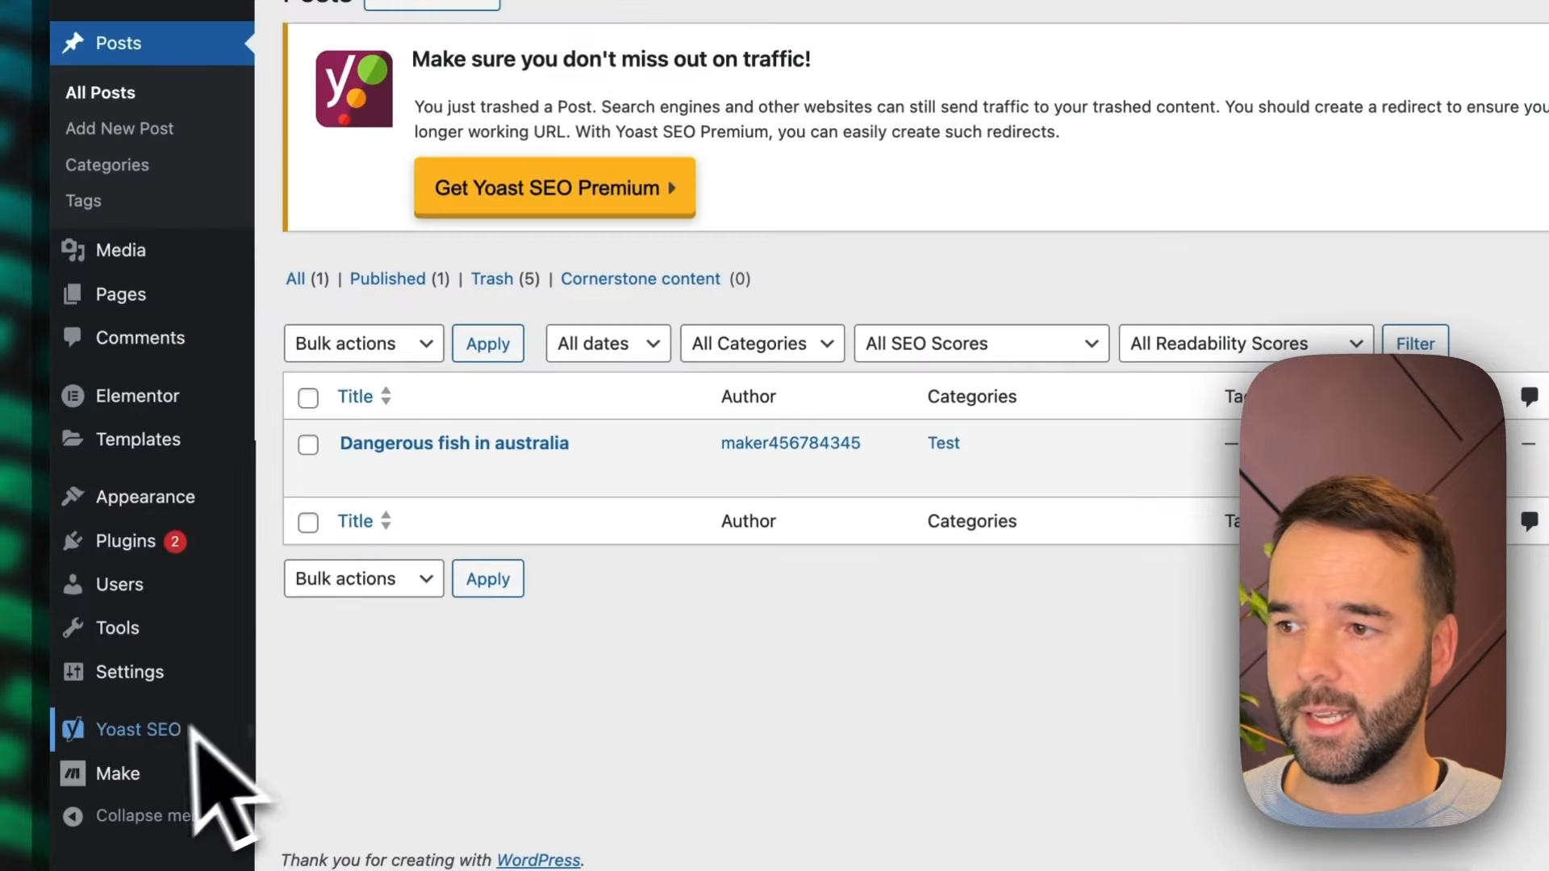
mouse_move(159, 726)
mouse_move(117, 776)
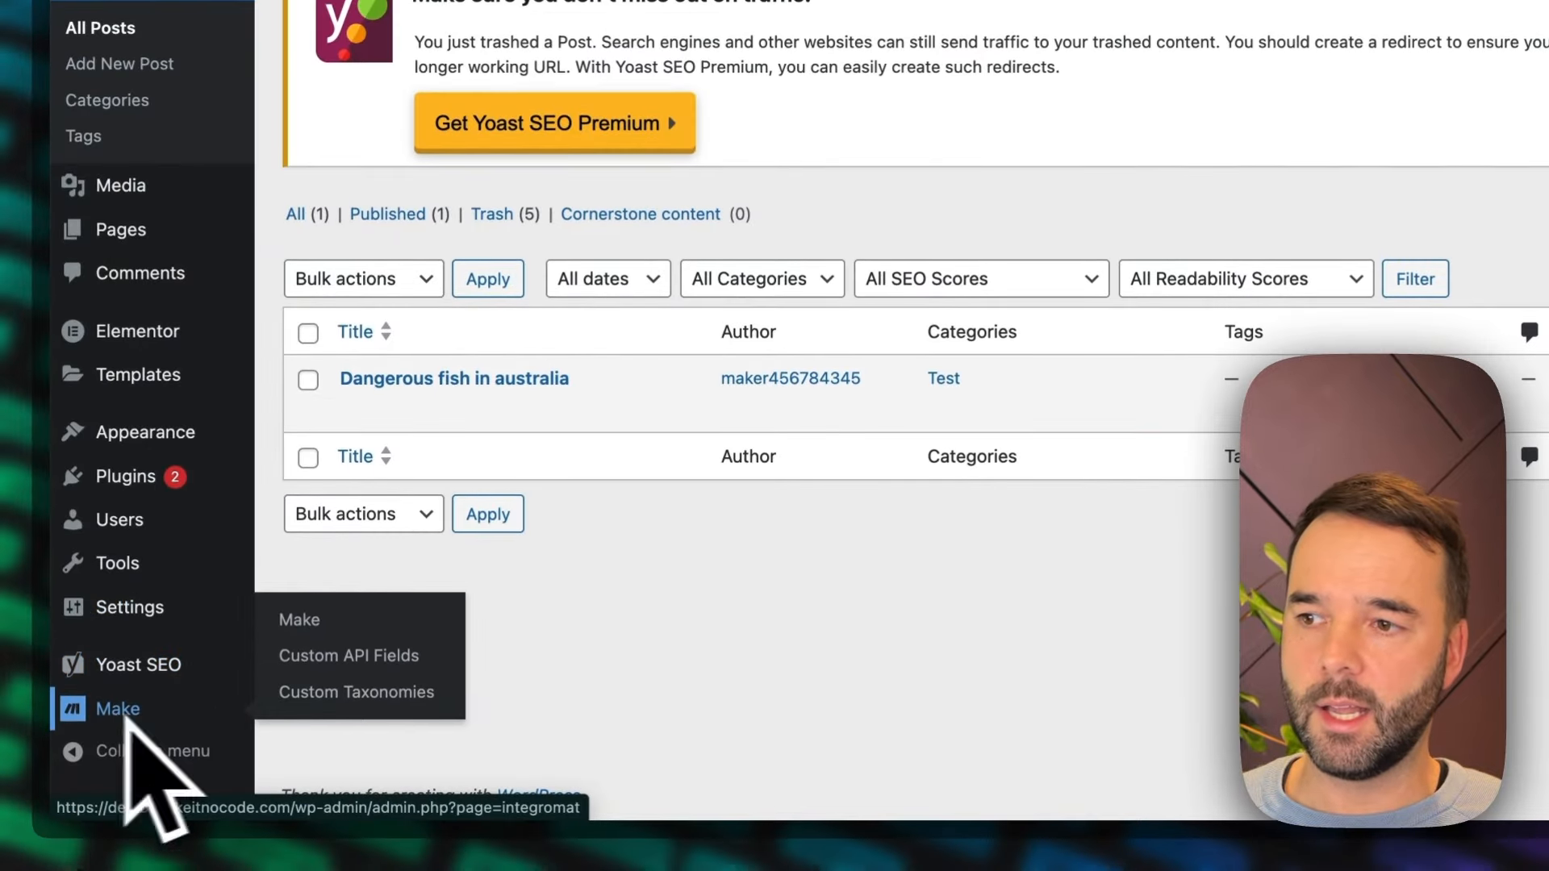
left_click(319, 620)
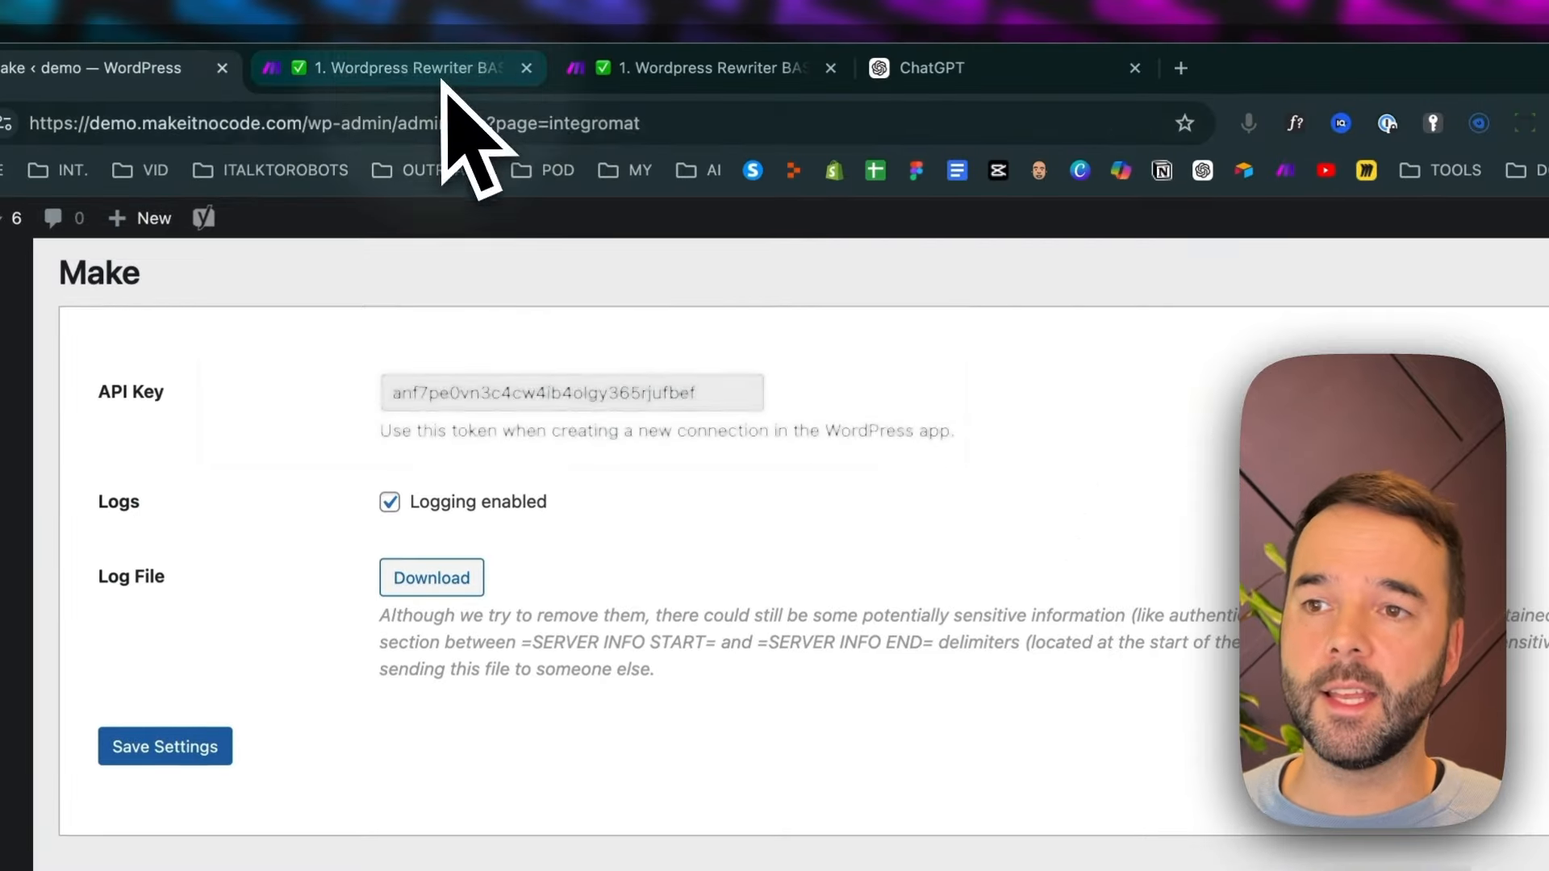
Return to the saved Wordpress Rewriter BASIC scenario and close the new connection form without saving it
left_click(443, 80)
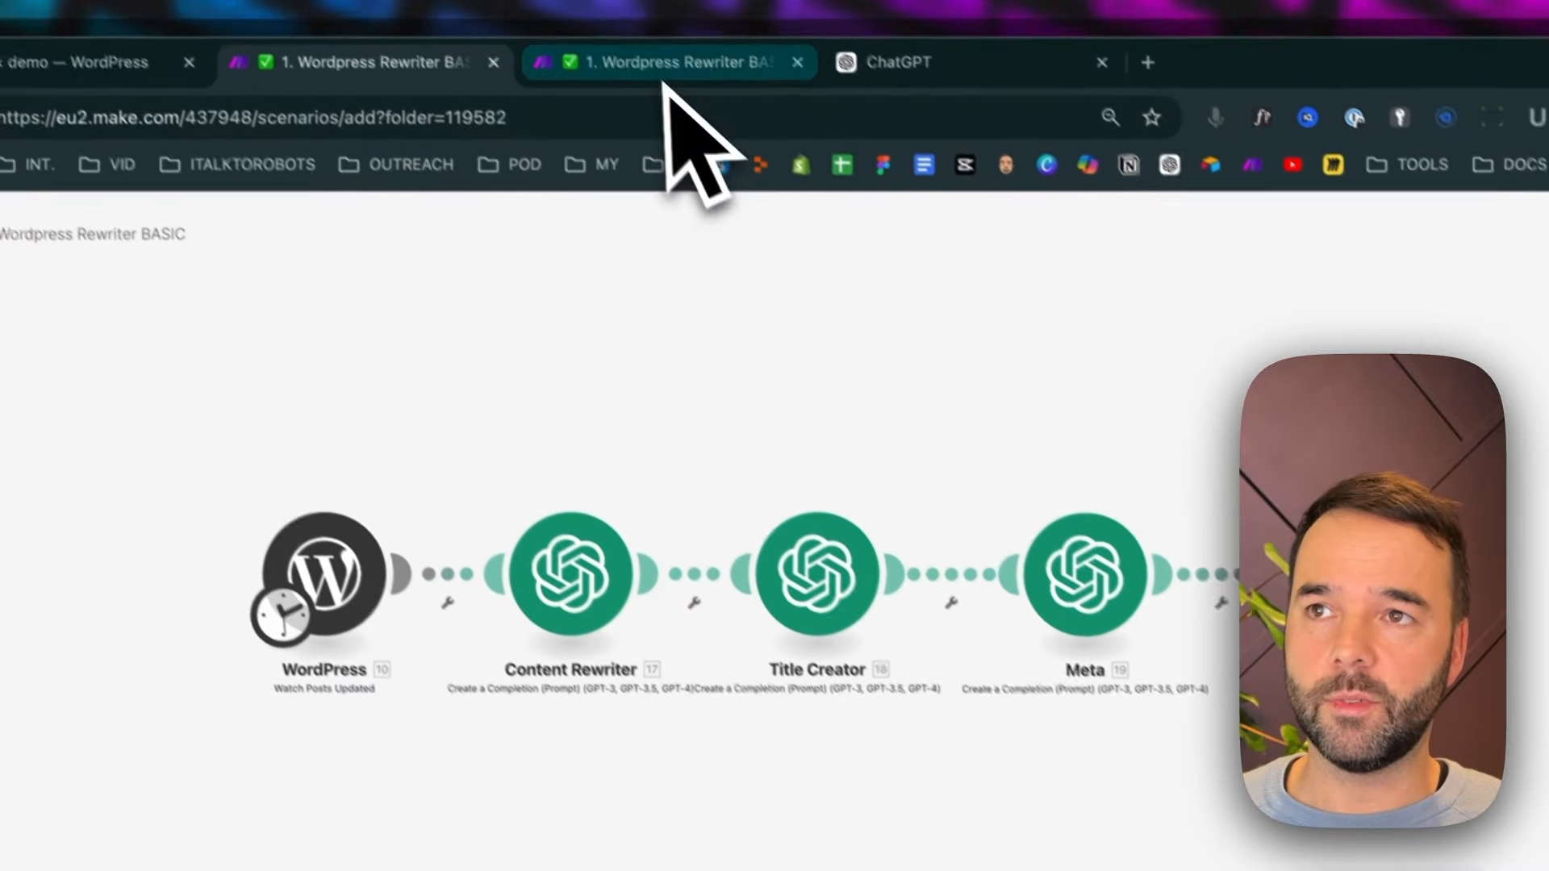
left_click(730, 68)
left_click(965, 678)
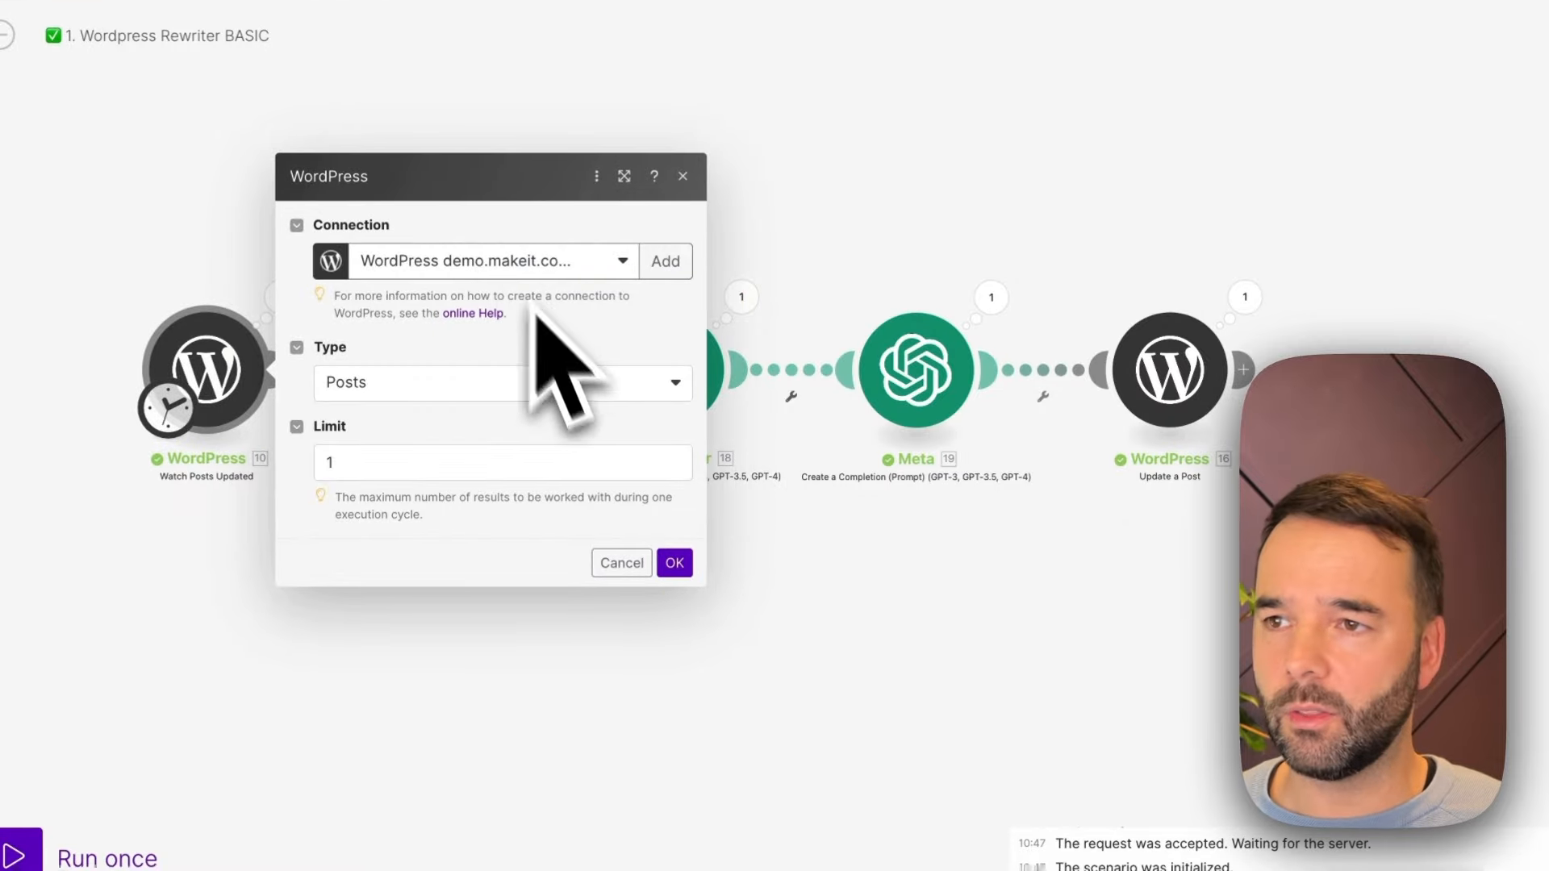
Close the WordPress module settings and, in the WordPress admin, title the new post "Beautiful Birds of England:" using the article's heading text
left_click(642, 573)
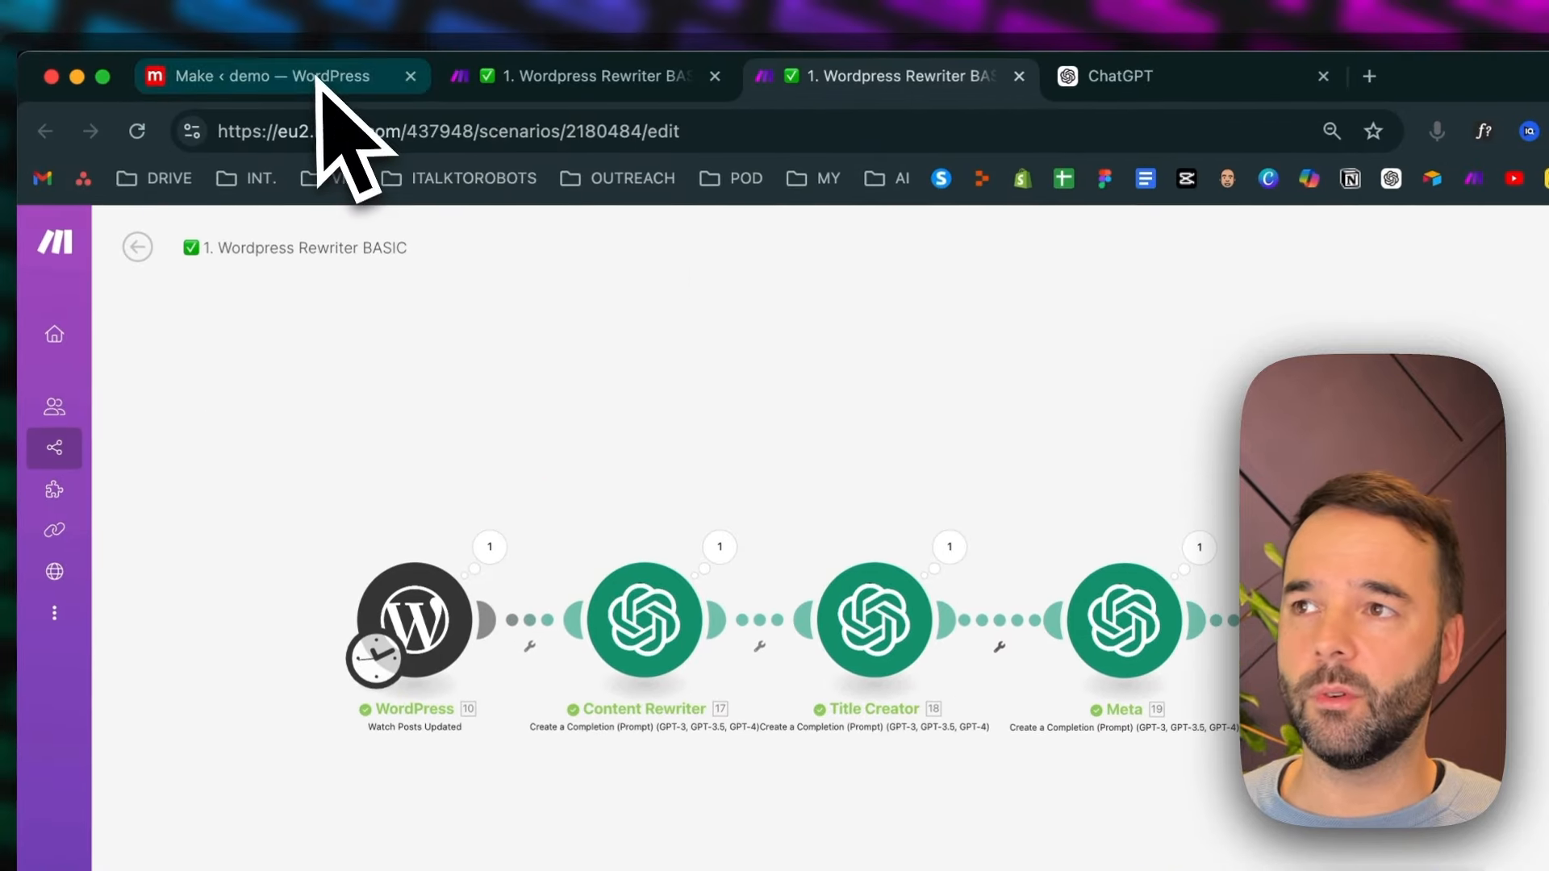
left_click(329, 84)
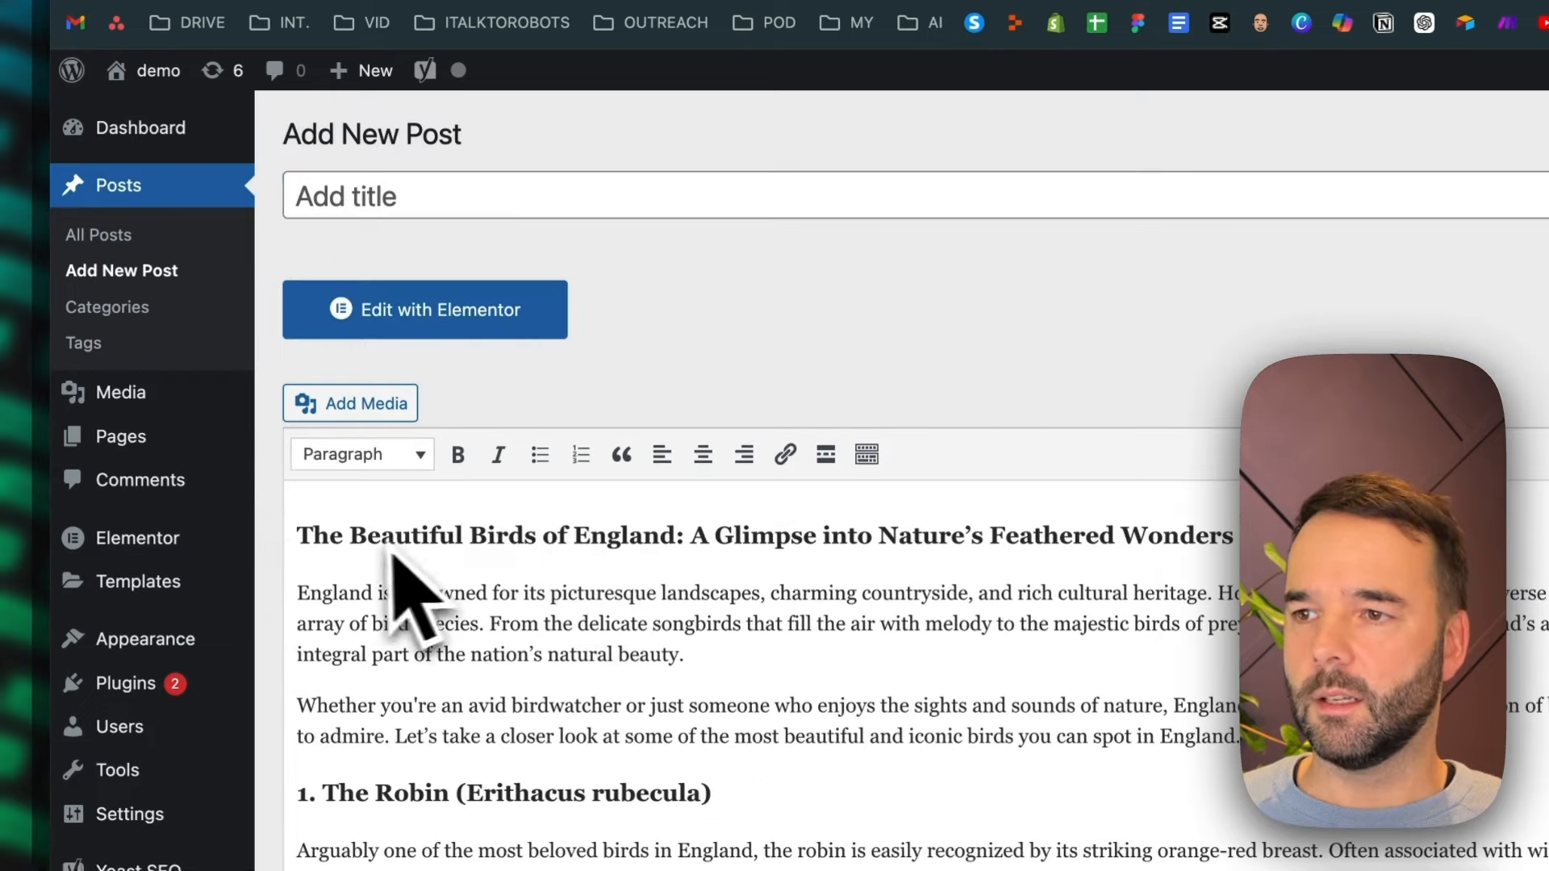
double_click(403, 537)
left_click_drag(657, 557, 681, 570)
key("super+c")
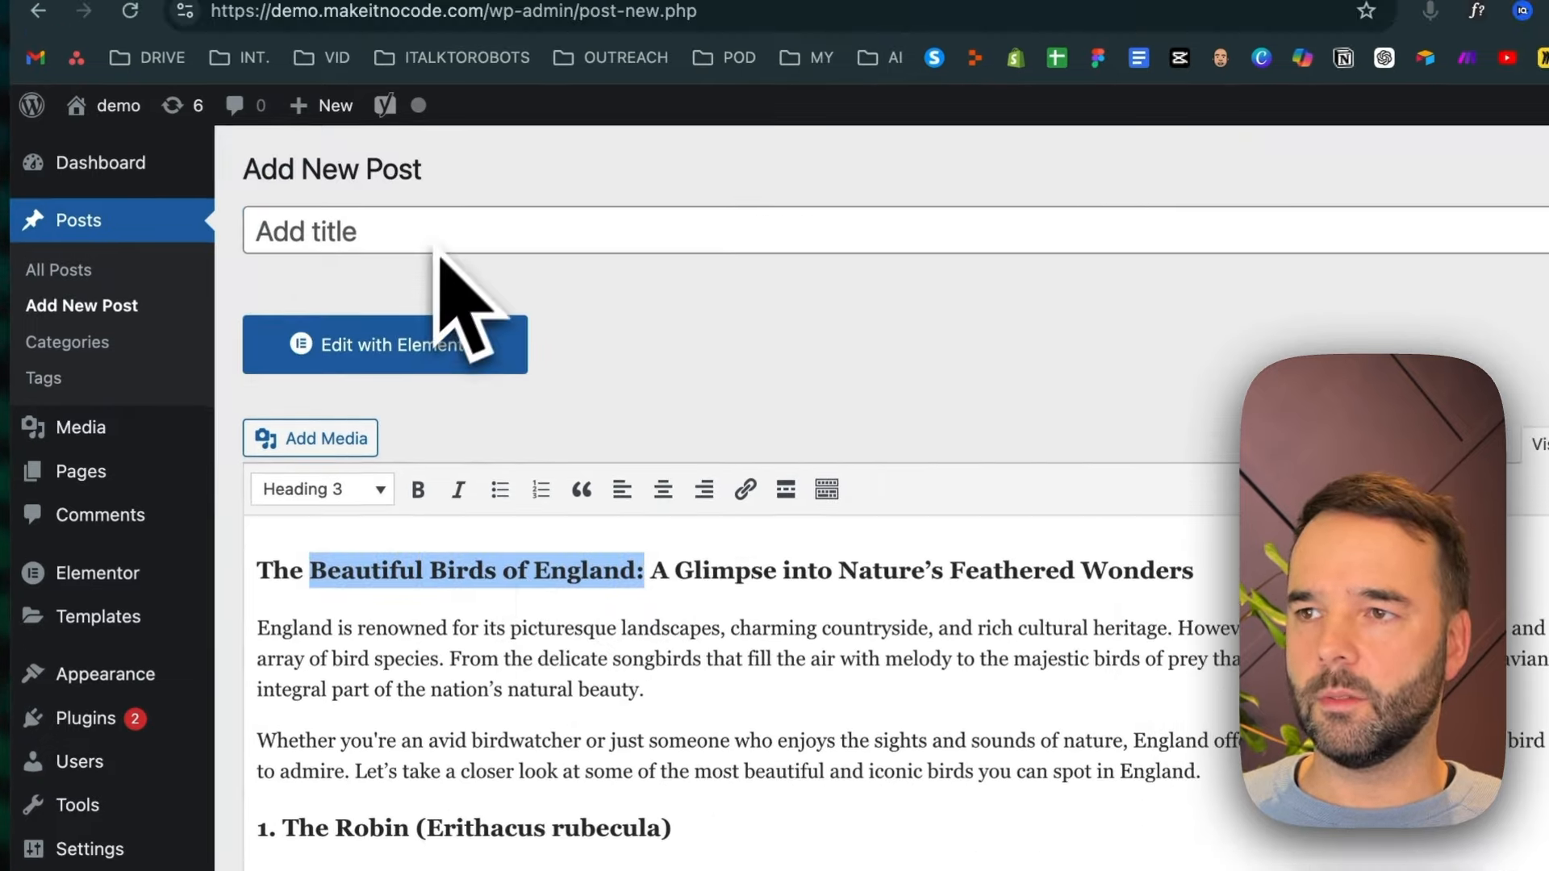
left_click(453, 231)
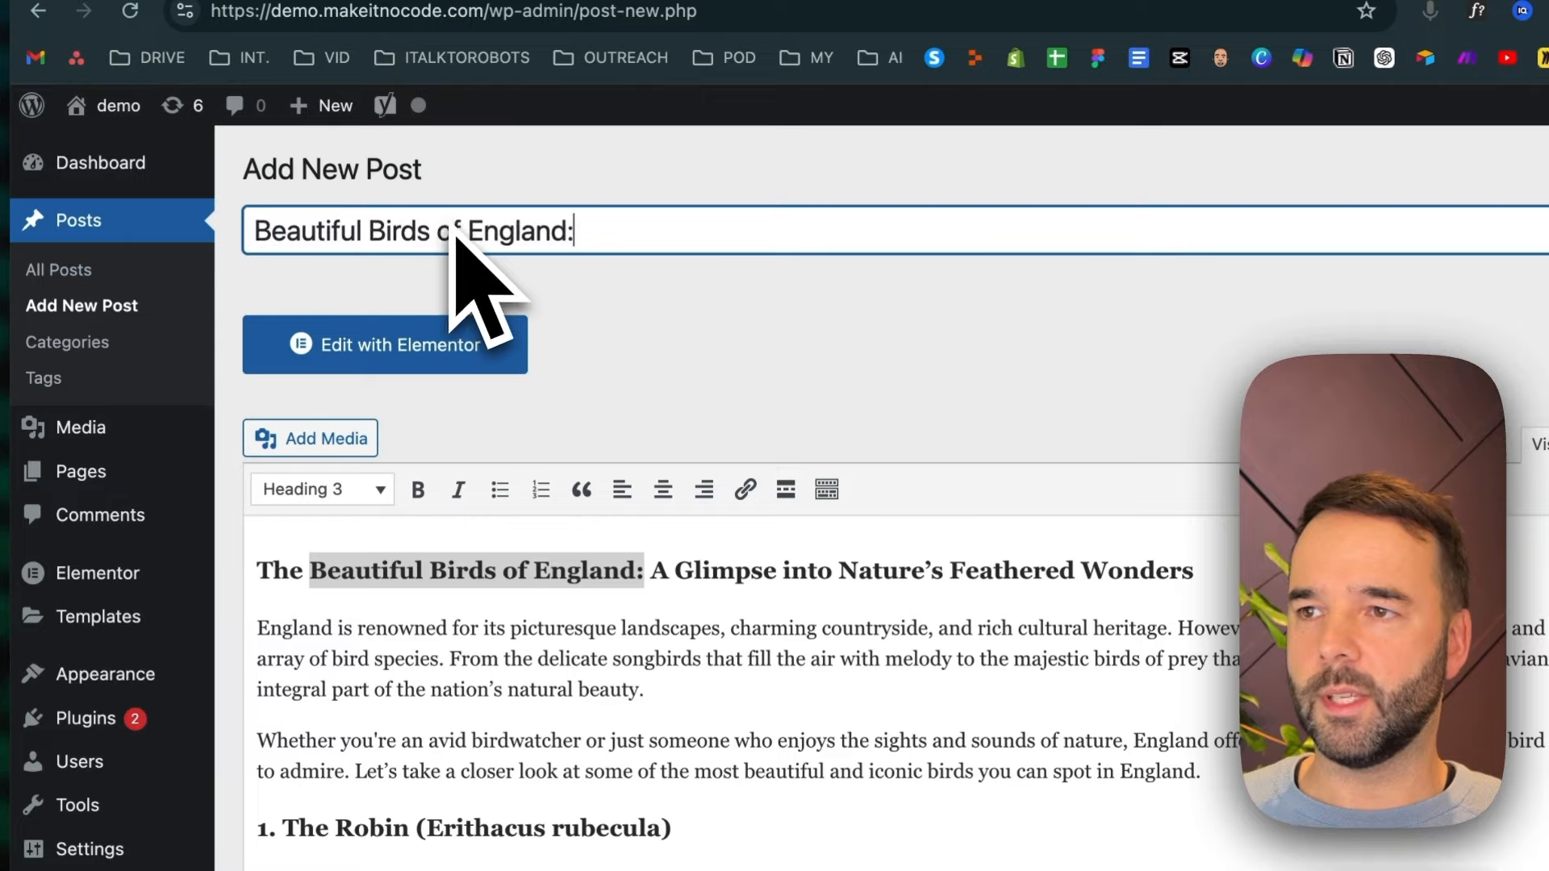
Set the post's Yoast SEO focus keyphrase to "Beautiful Birds of England", without the trailing colon
scroll(777, 657, "down", 5)
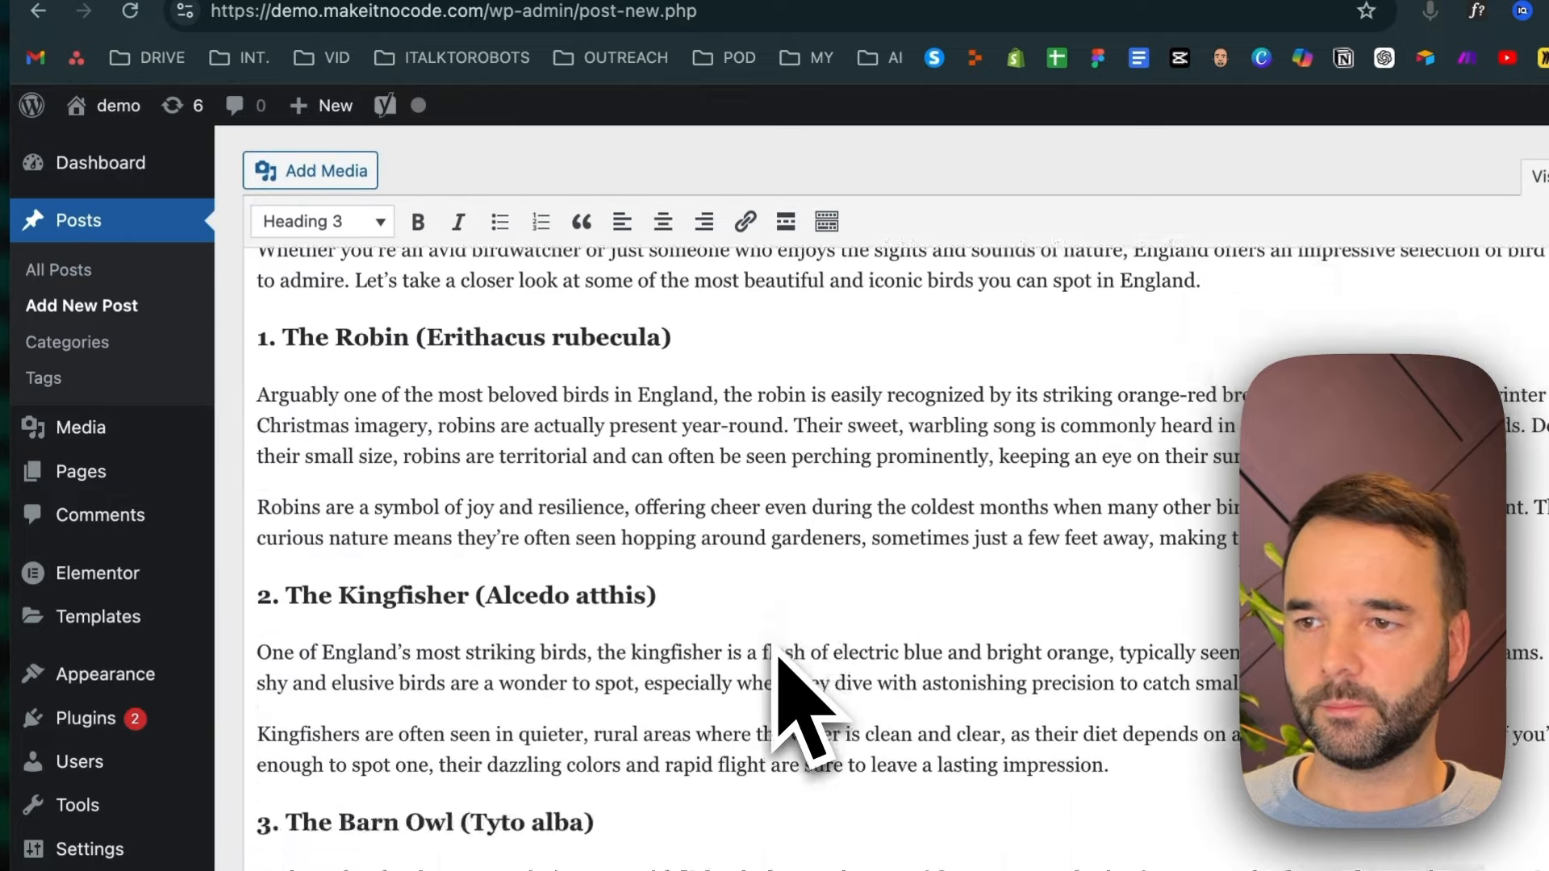
scroll(777, 658, "down", 15)
left_click(750, 690)
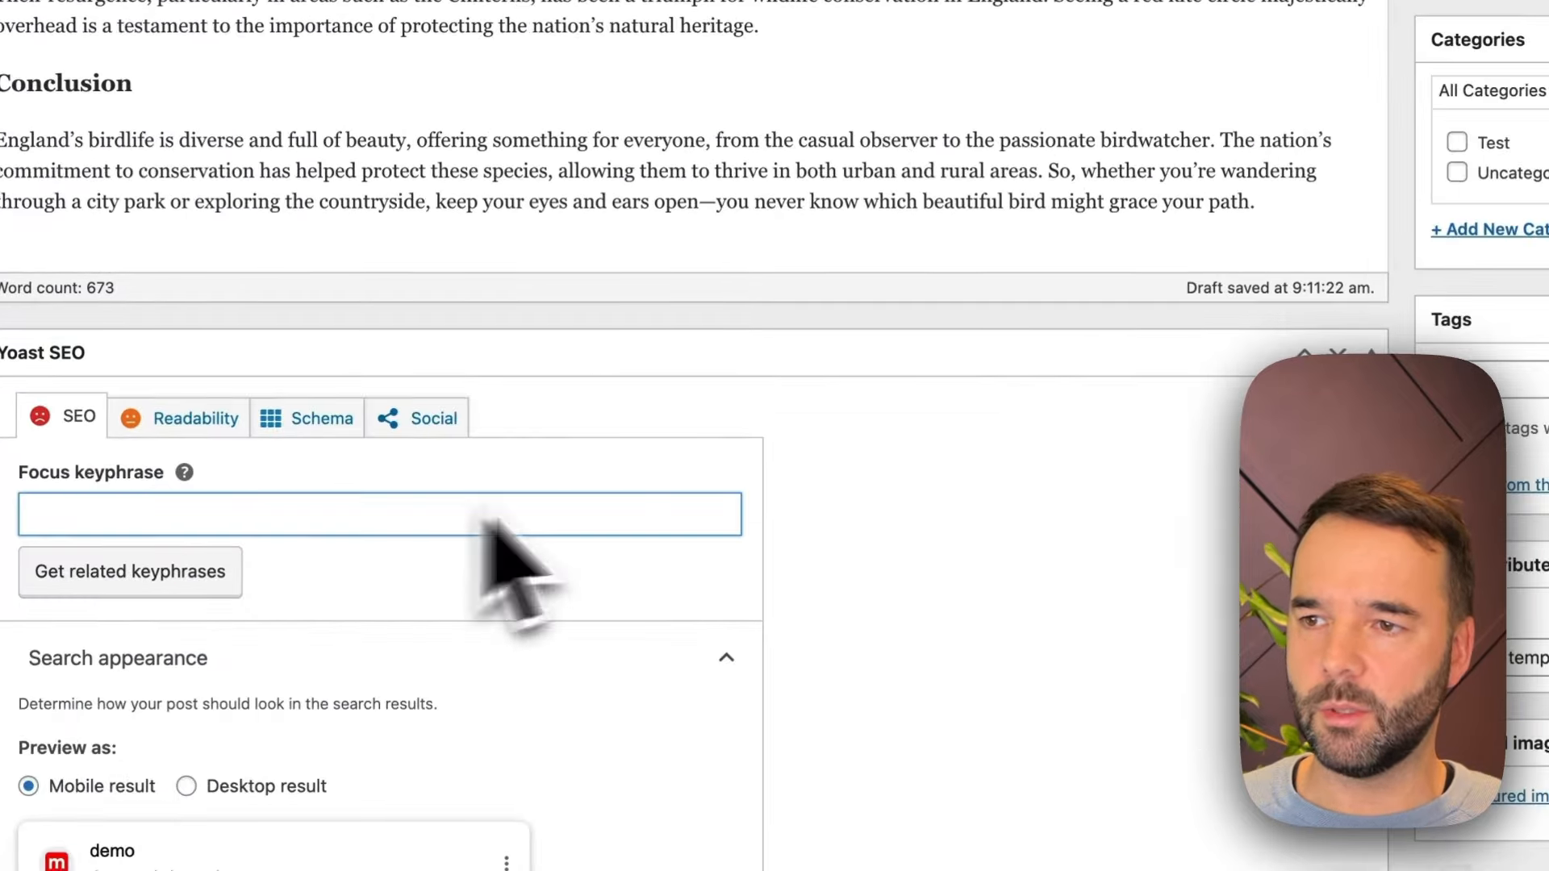
key("super+v")
left_click(1040, 517)
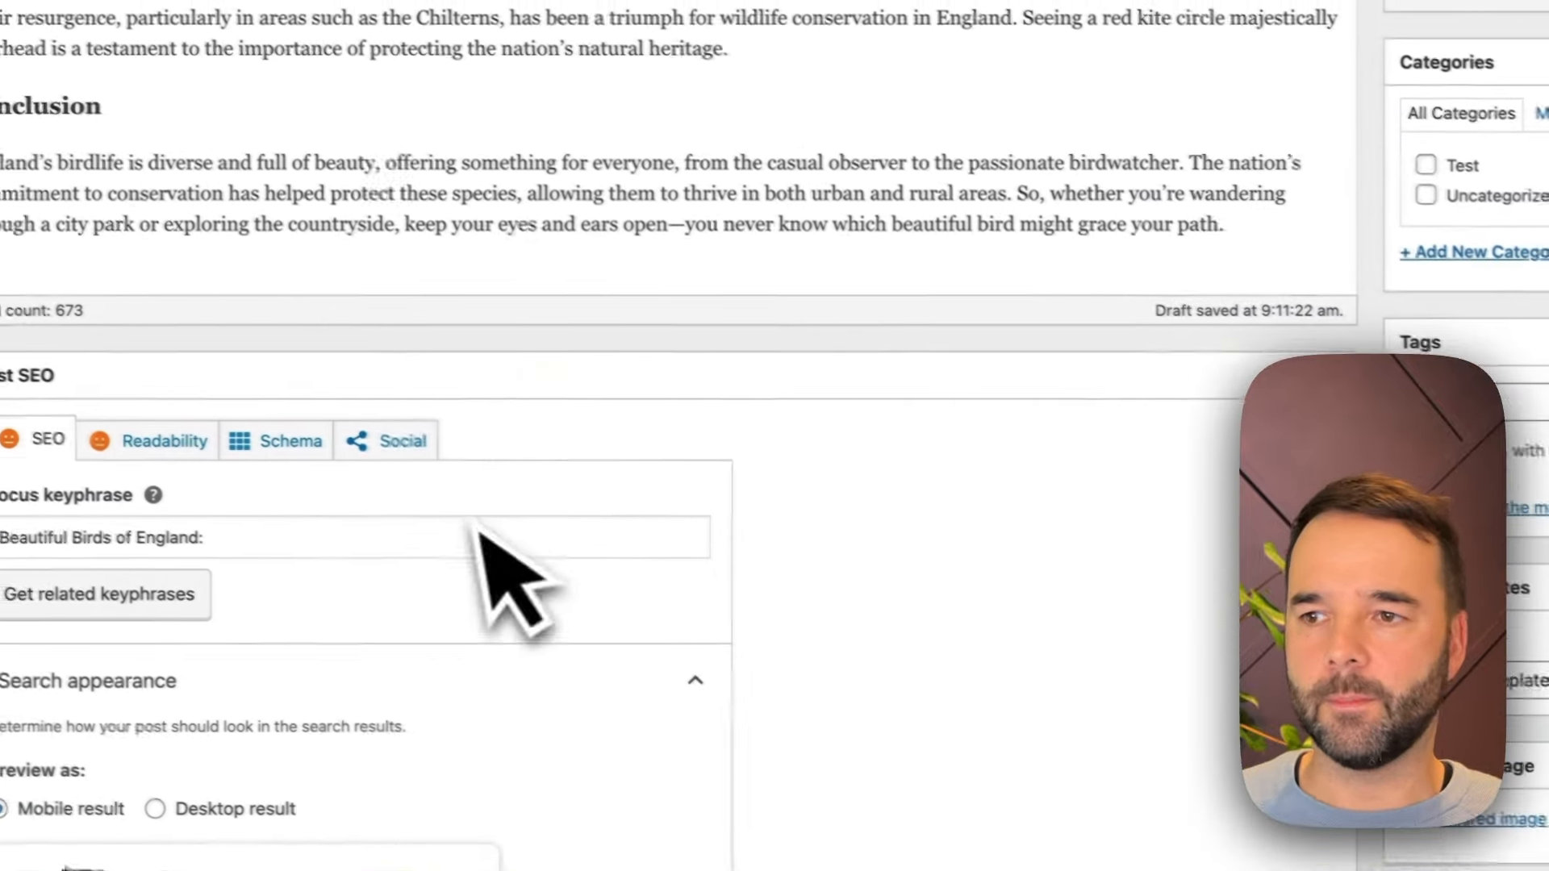
left_click(256, 507)
key("BackSpace")
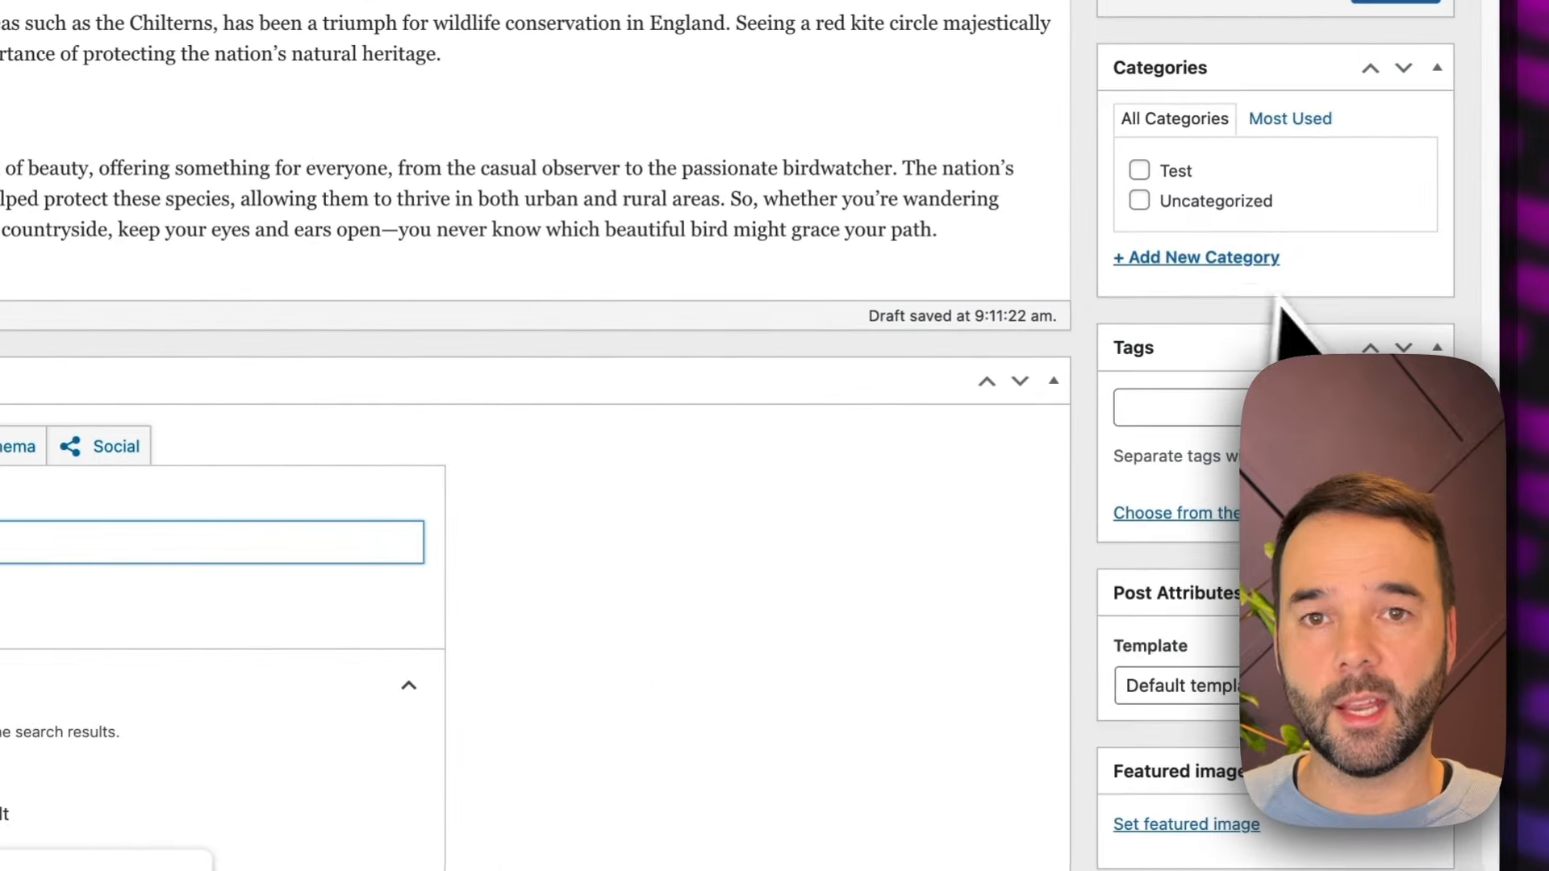
Publish the new post about the birds of England
scroll(533, 435, "up", 5)
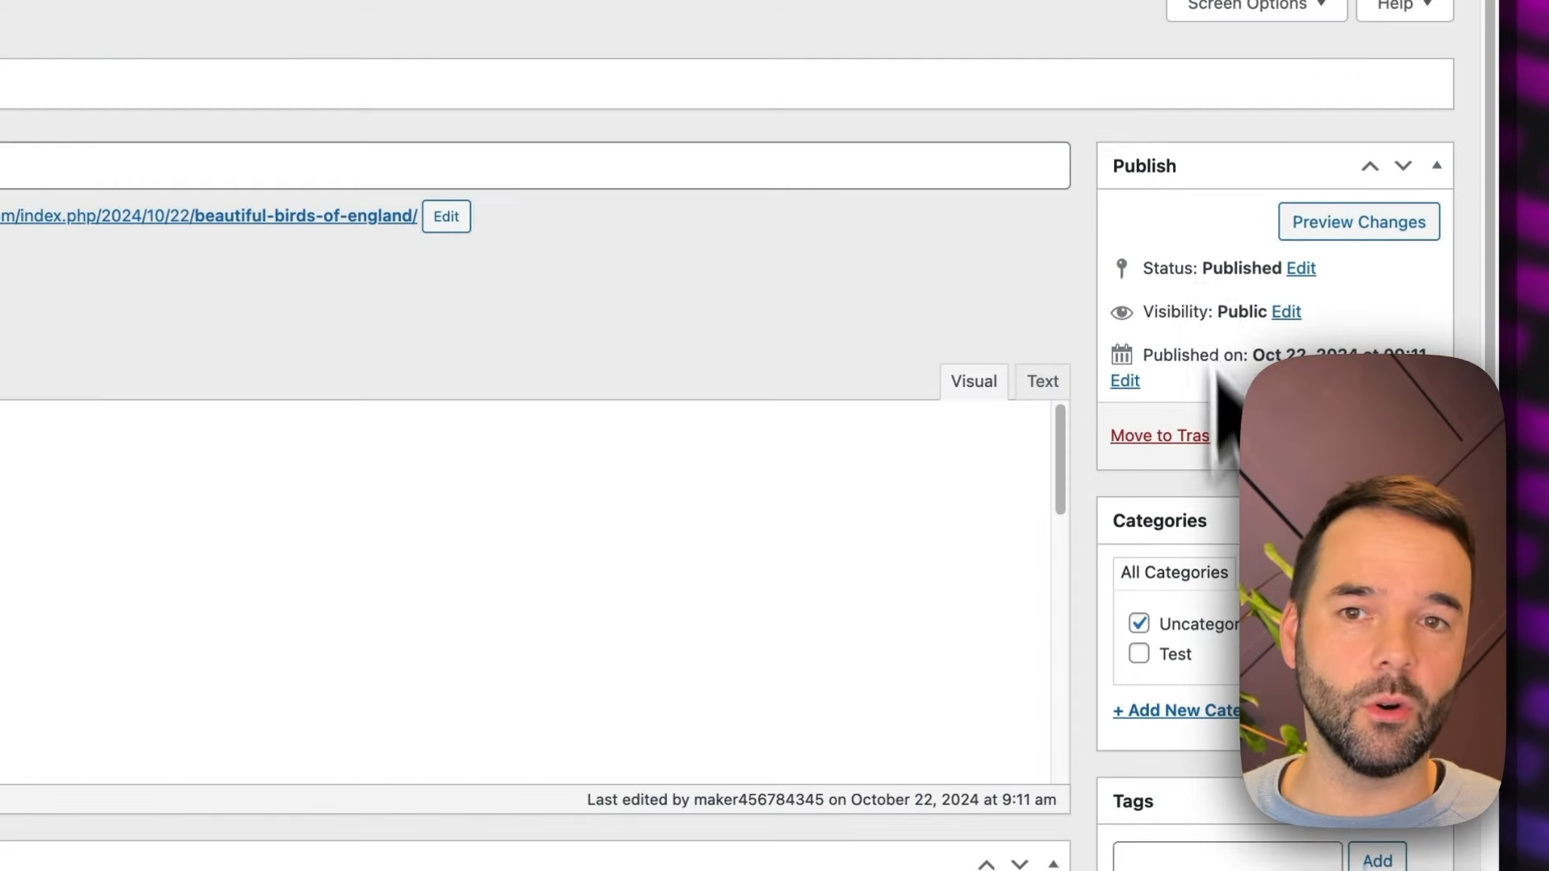
scroll(1194, 371, "down", 4)
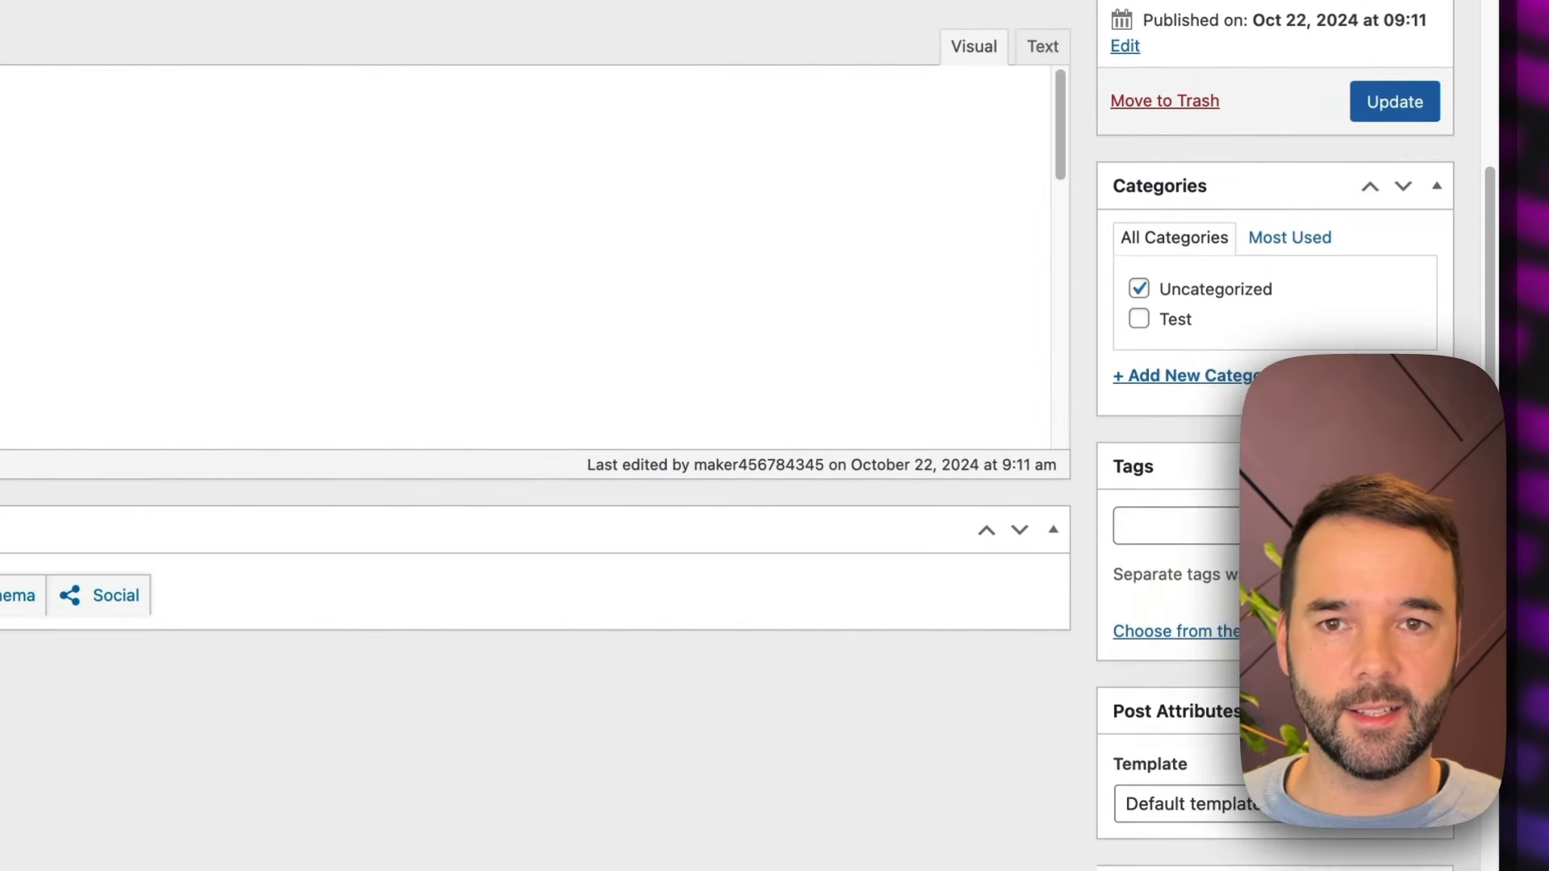
scroll(726, 435, "up", 4)
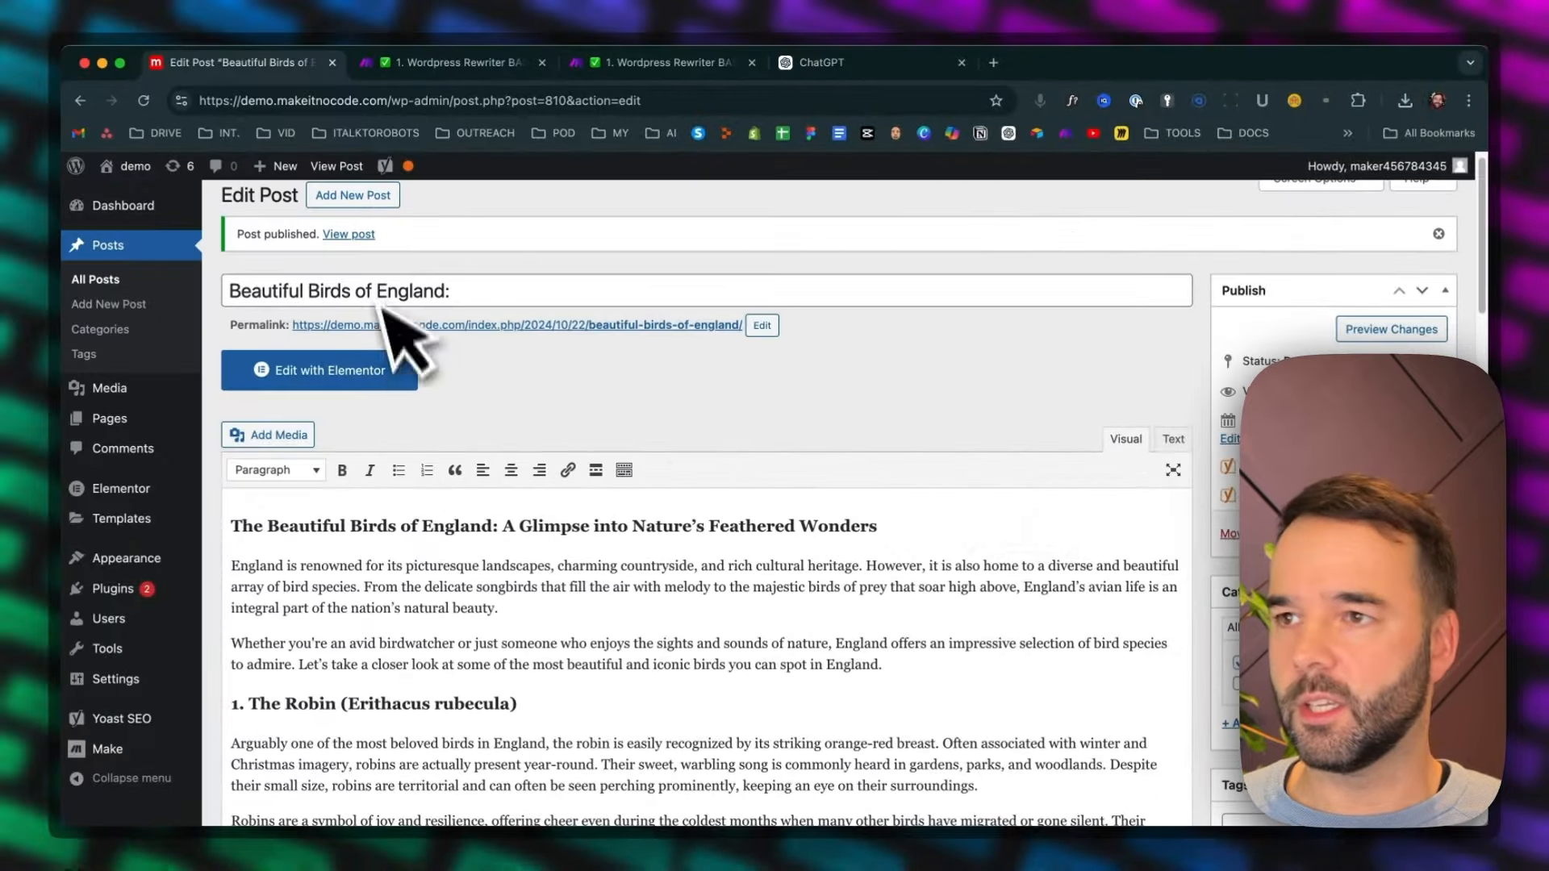
Examine the published post's Yoast SEO fields, including the meta description, and its readability analysis
scroll(554, 518, "down", 15)
scroll(570, 519, "up", 3)
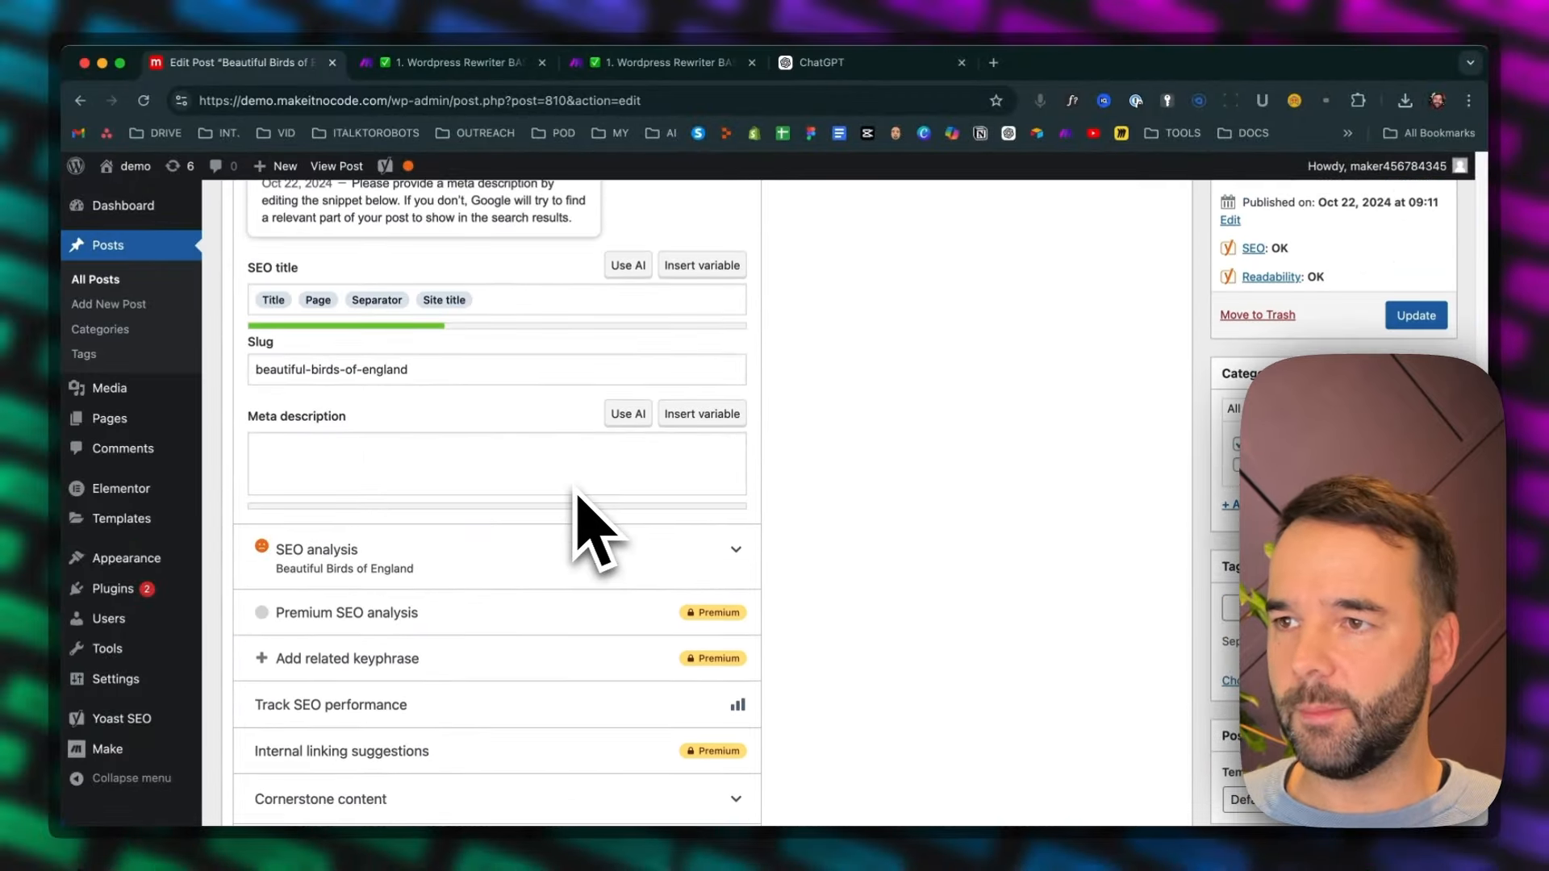
scroll(580, 497, "up", 10)
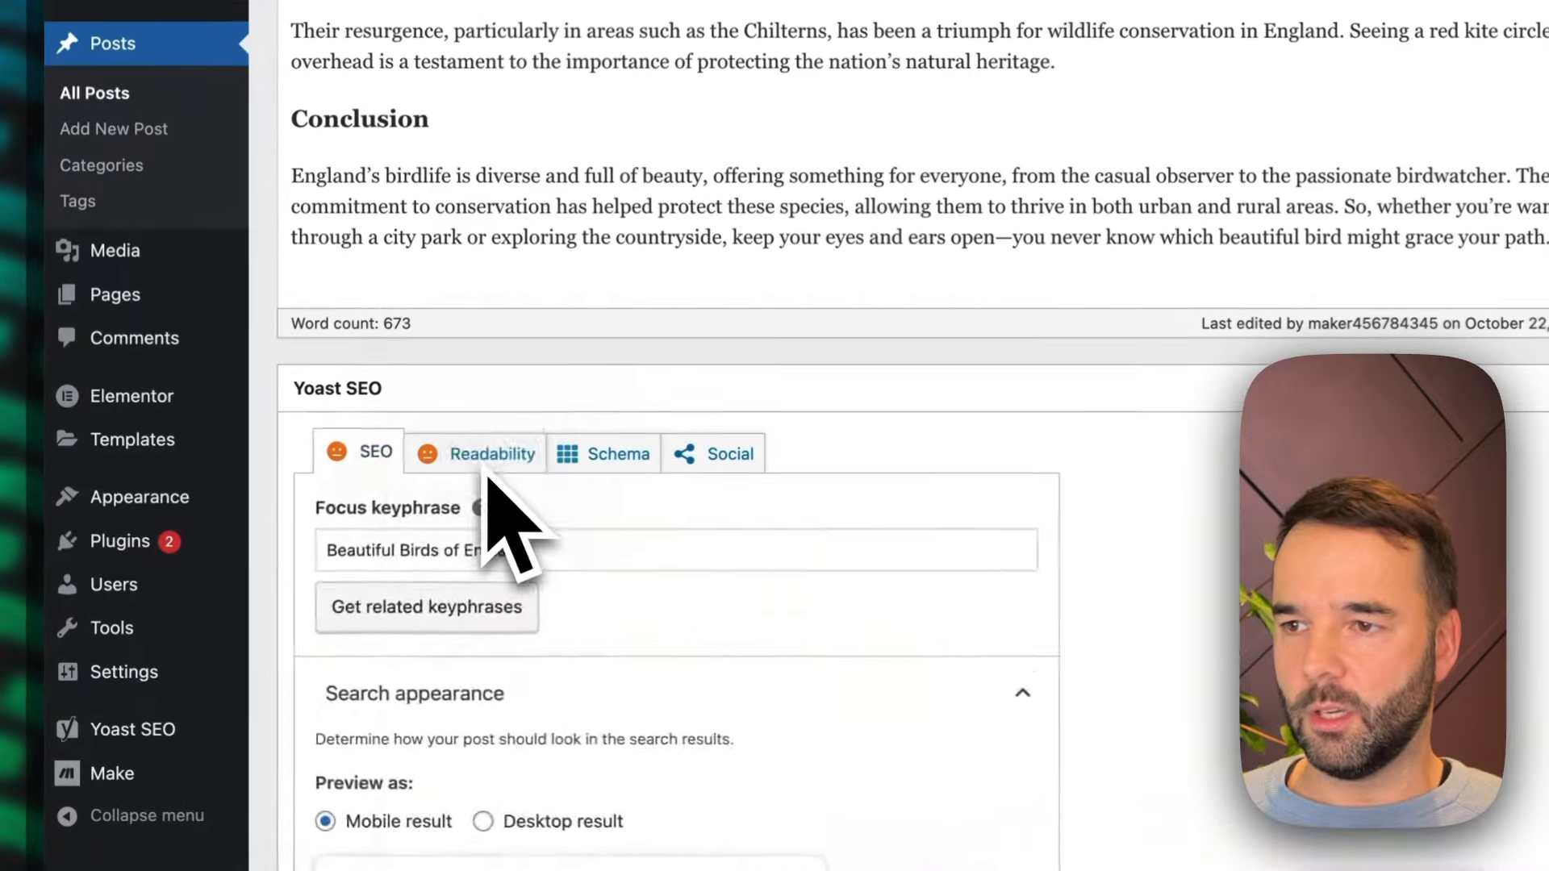
left_click(369, 528)
scroll(548, 581, "down", 3)
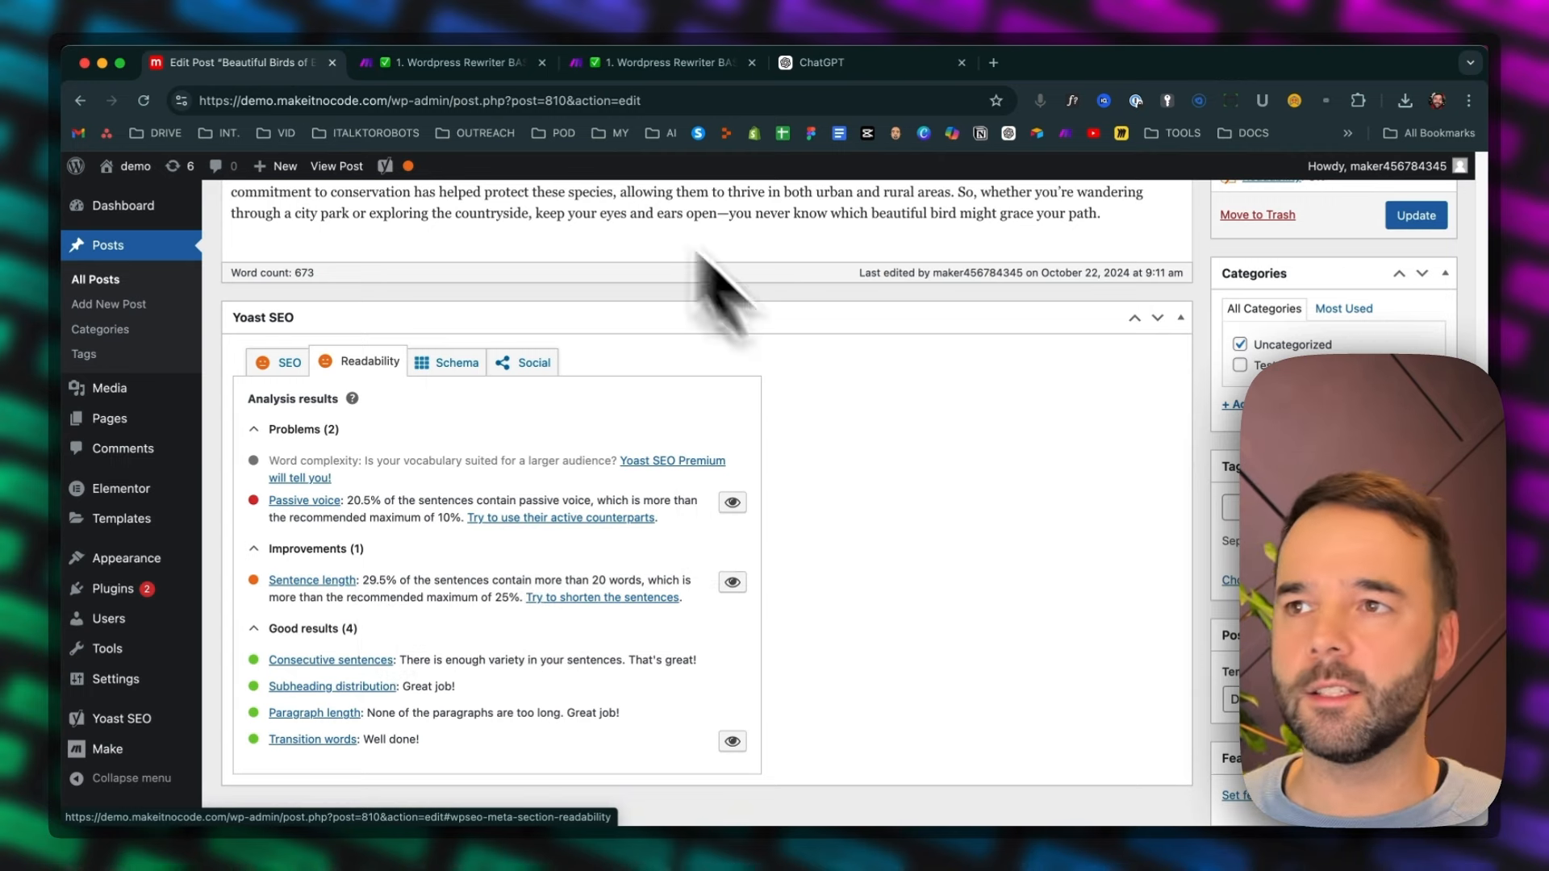
scroll(948, 615, "up", 15)
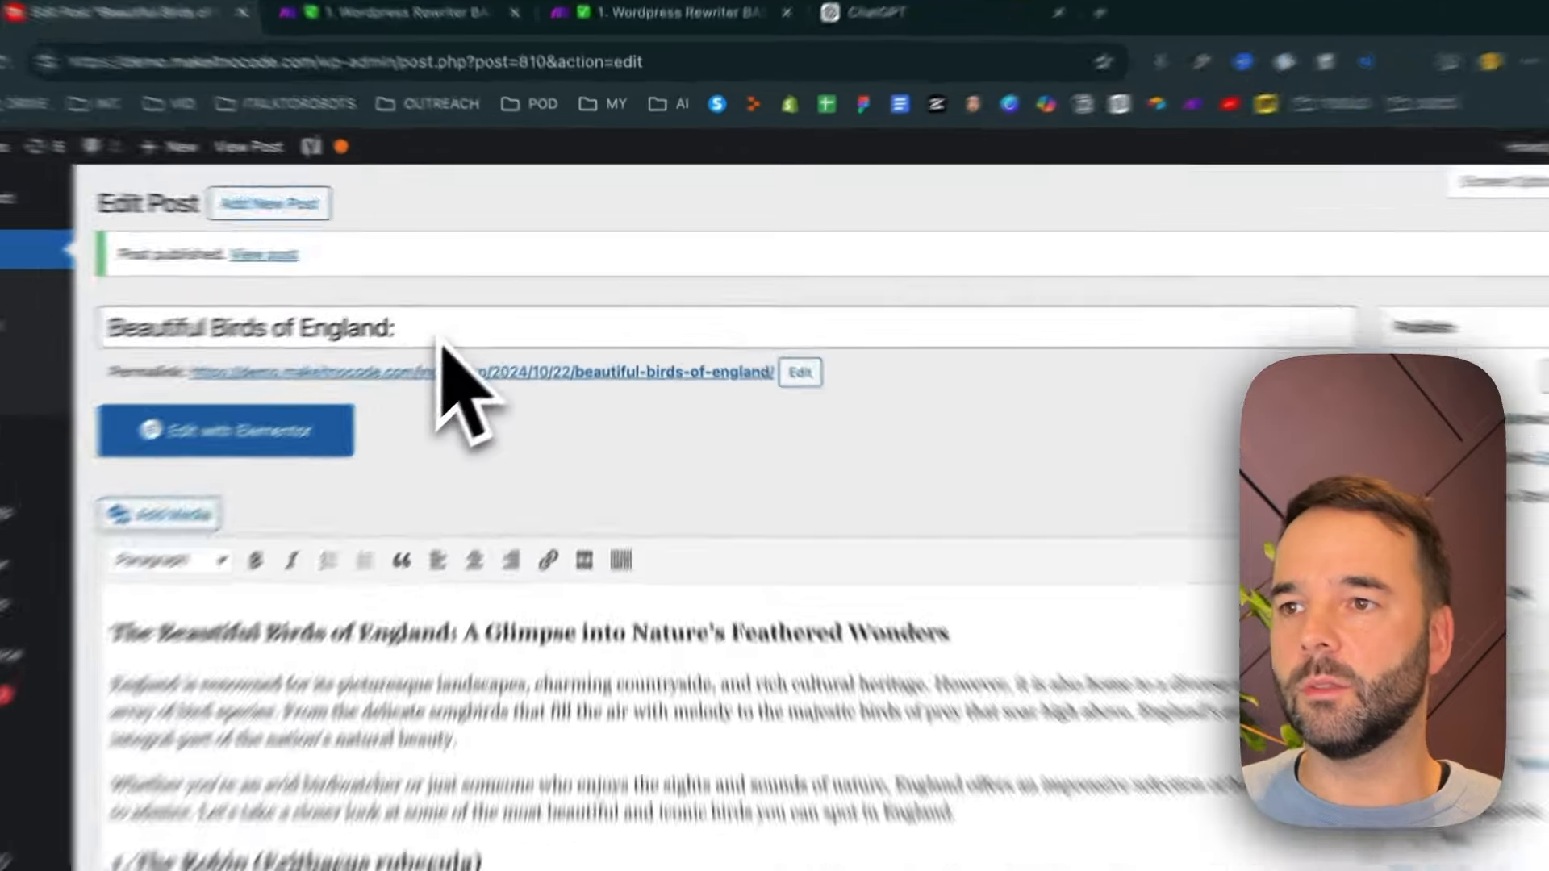
Remove the trailing colon from the post title, leaving "Beautiful Birds of England", and update the post
left_click(493, 308)
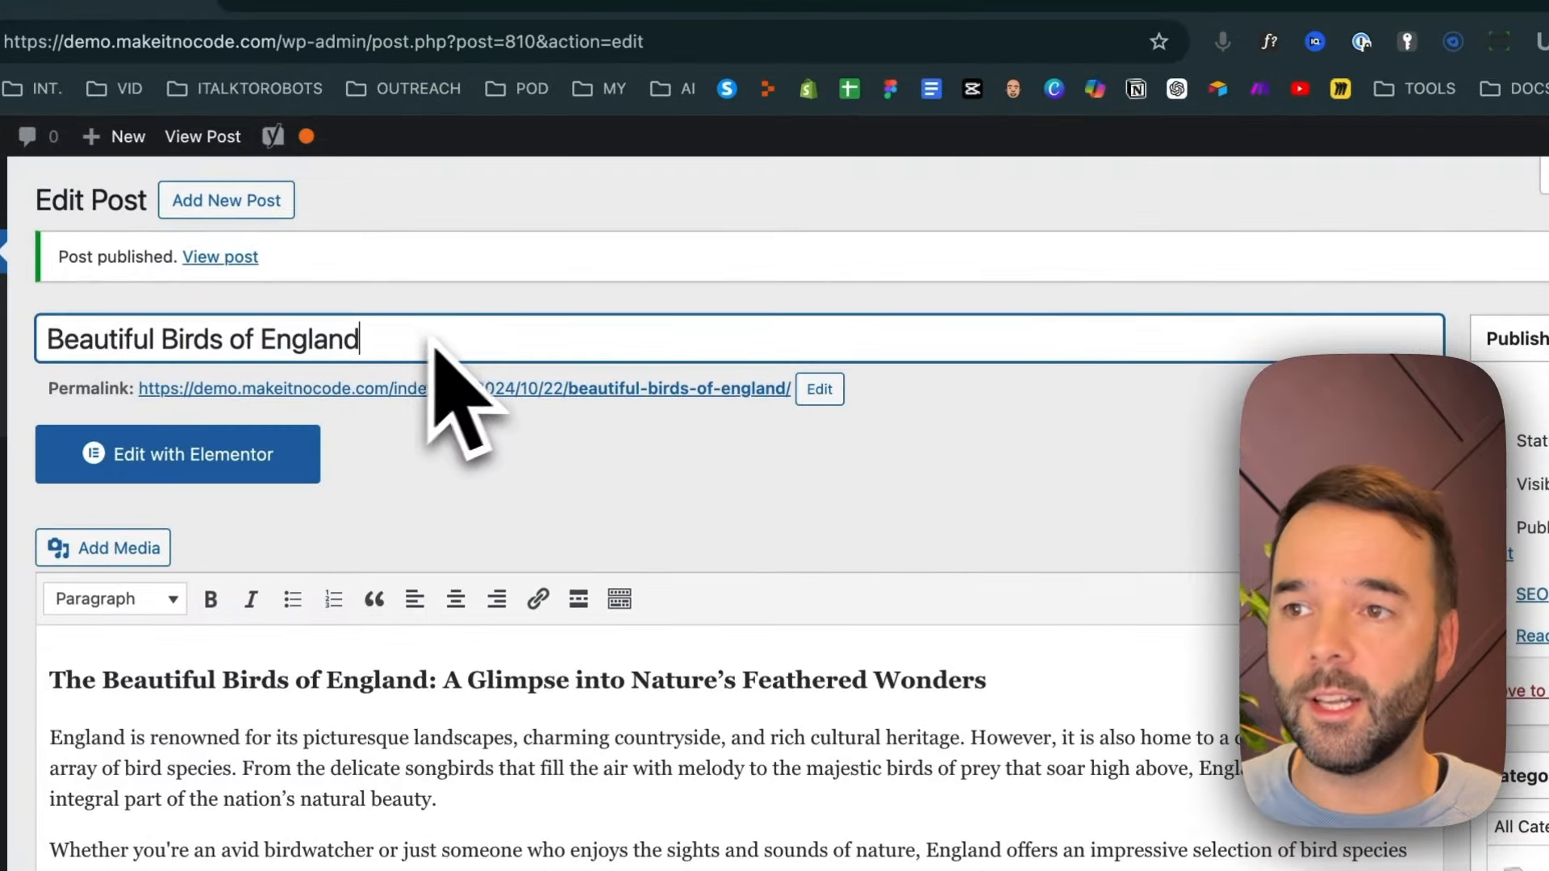
left_click(547, 440)
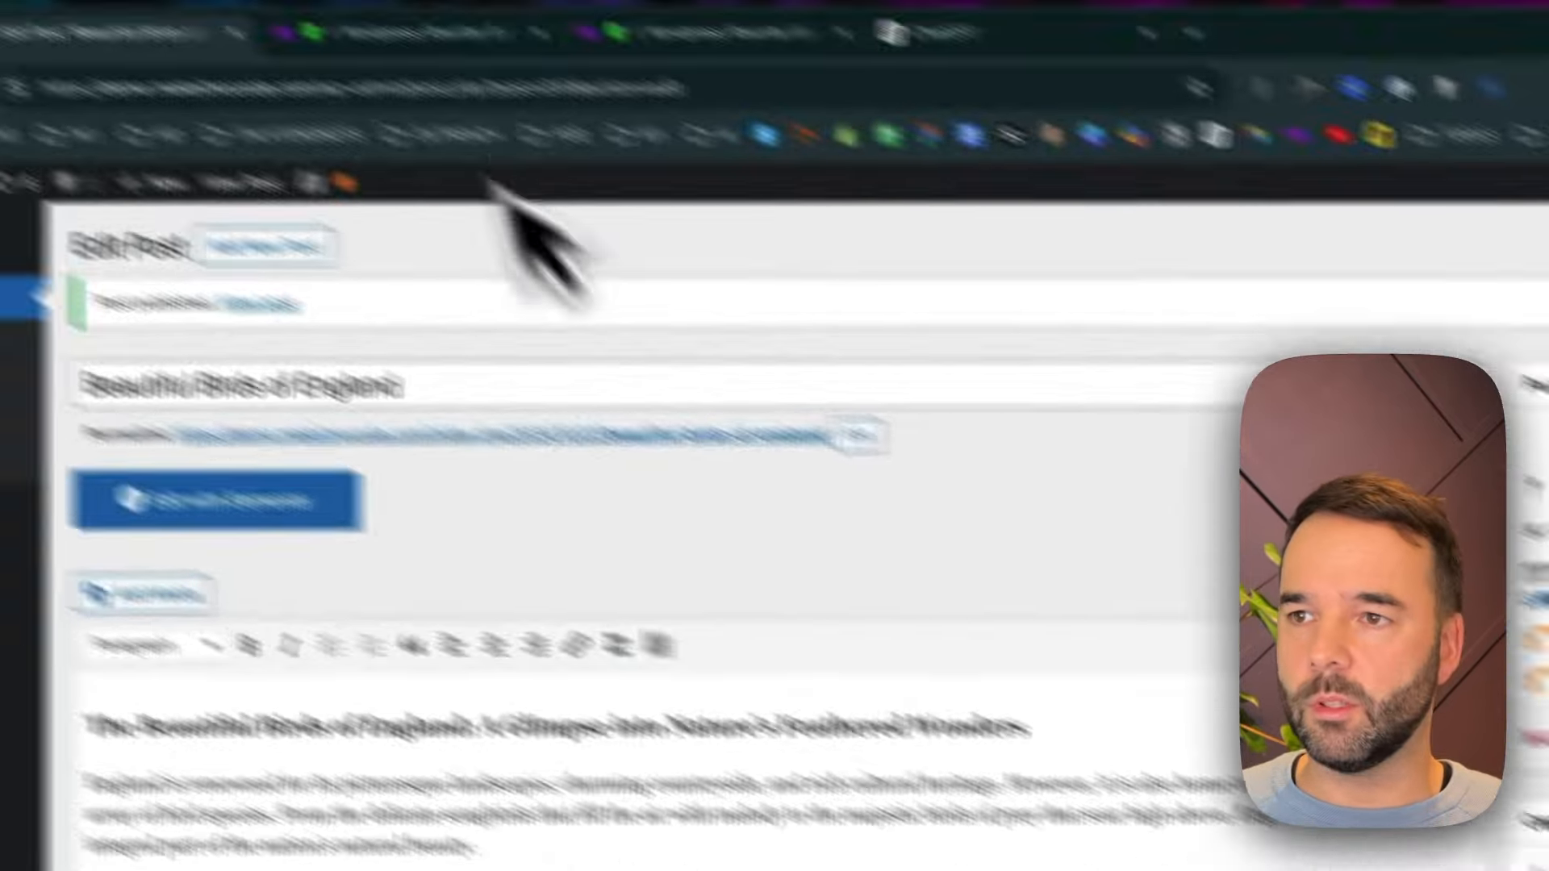
left_click(484, 440, "super")
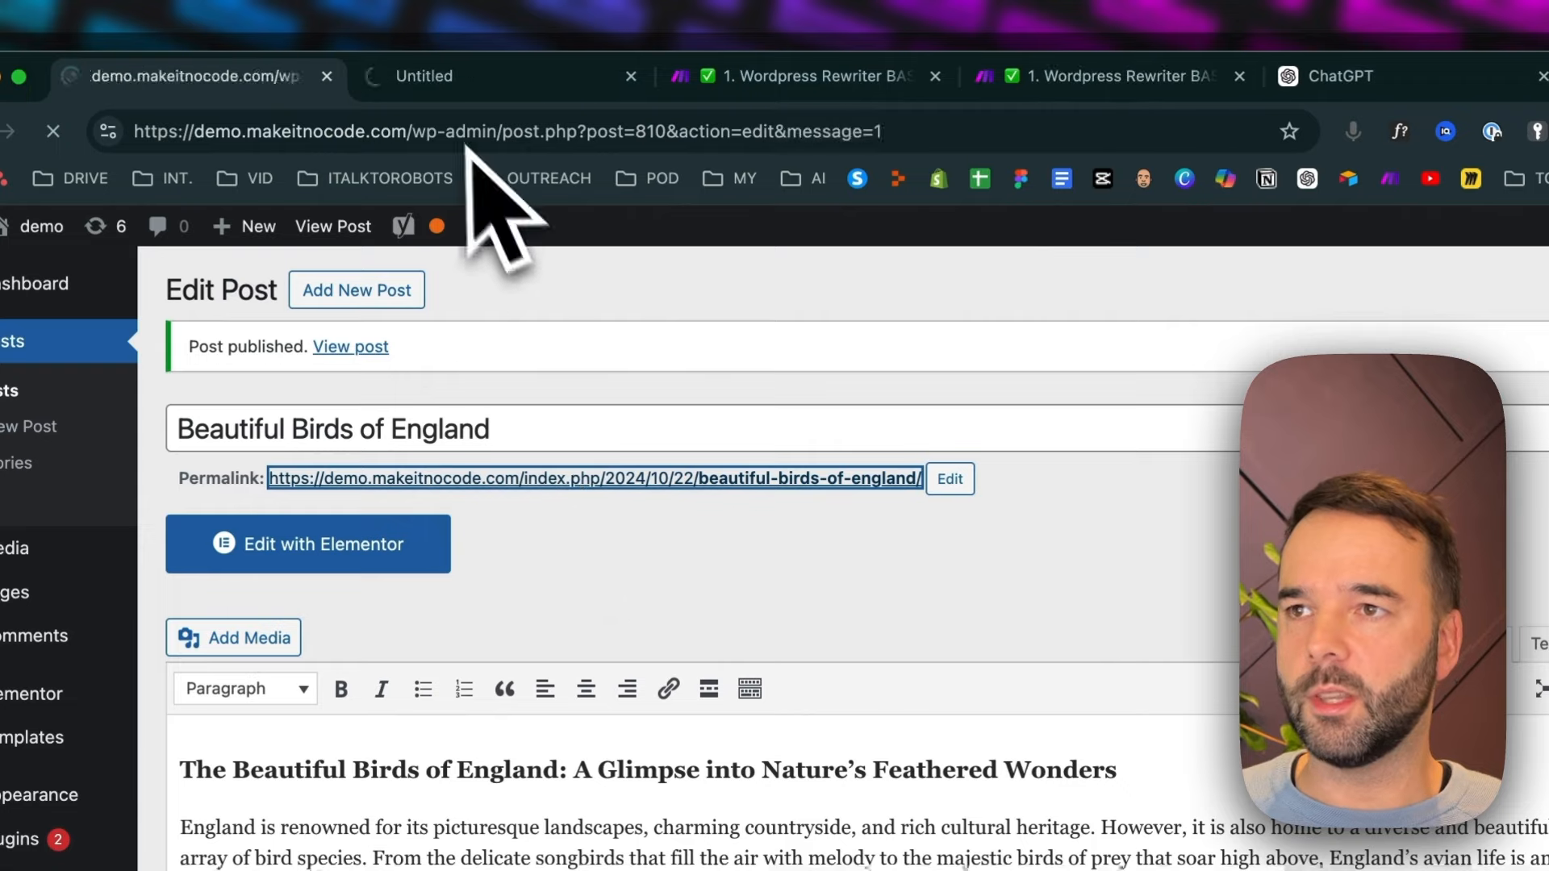
View the live post through its permalink and read through the article's headings and paragraphs
left_click(487, 89)
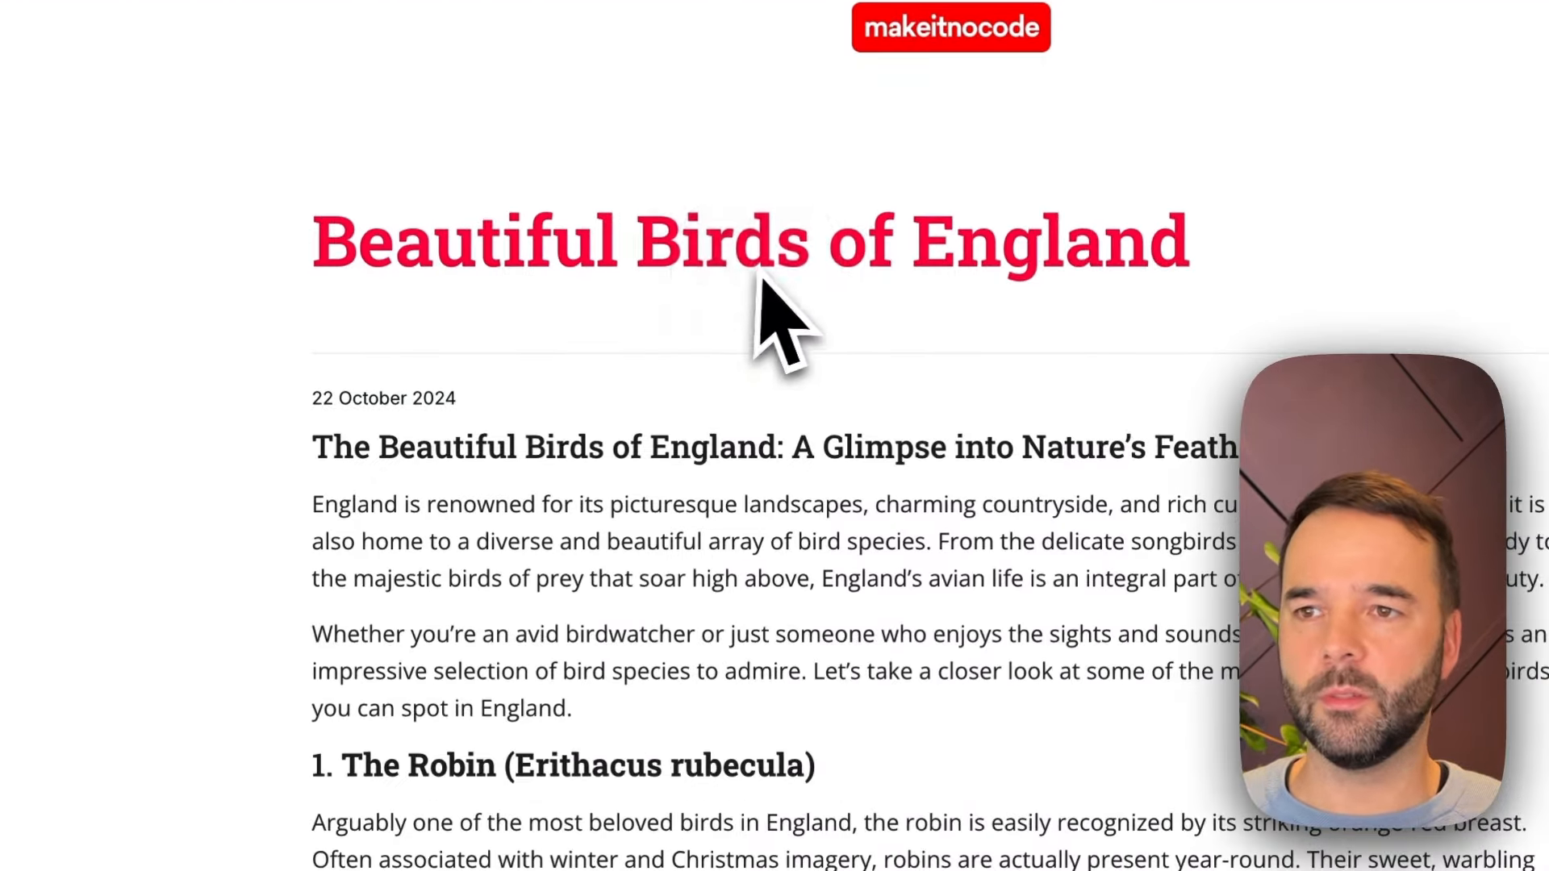
scroll(645, 613, "down", 5)
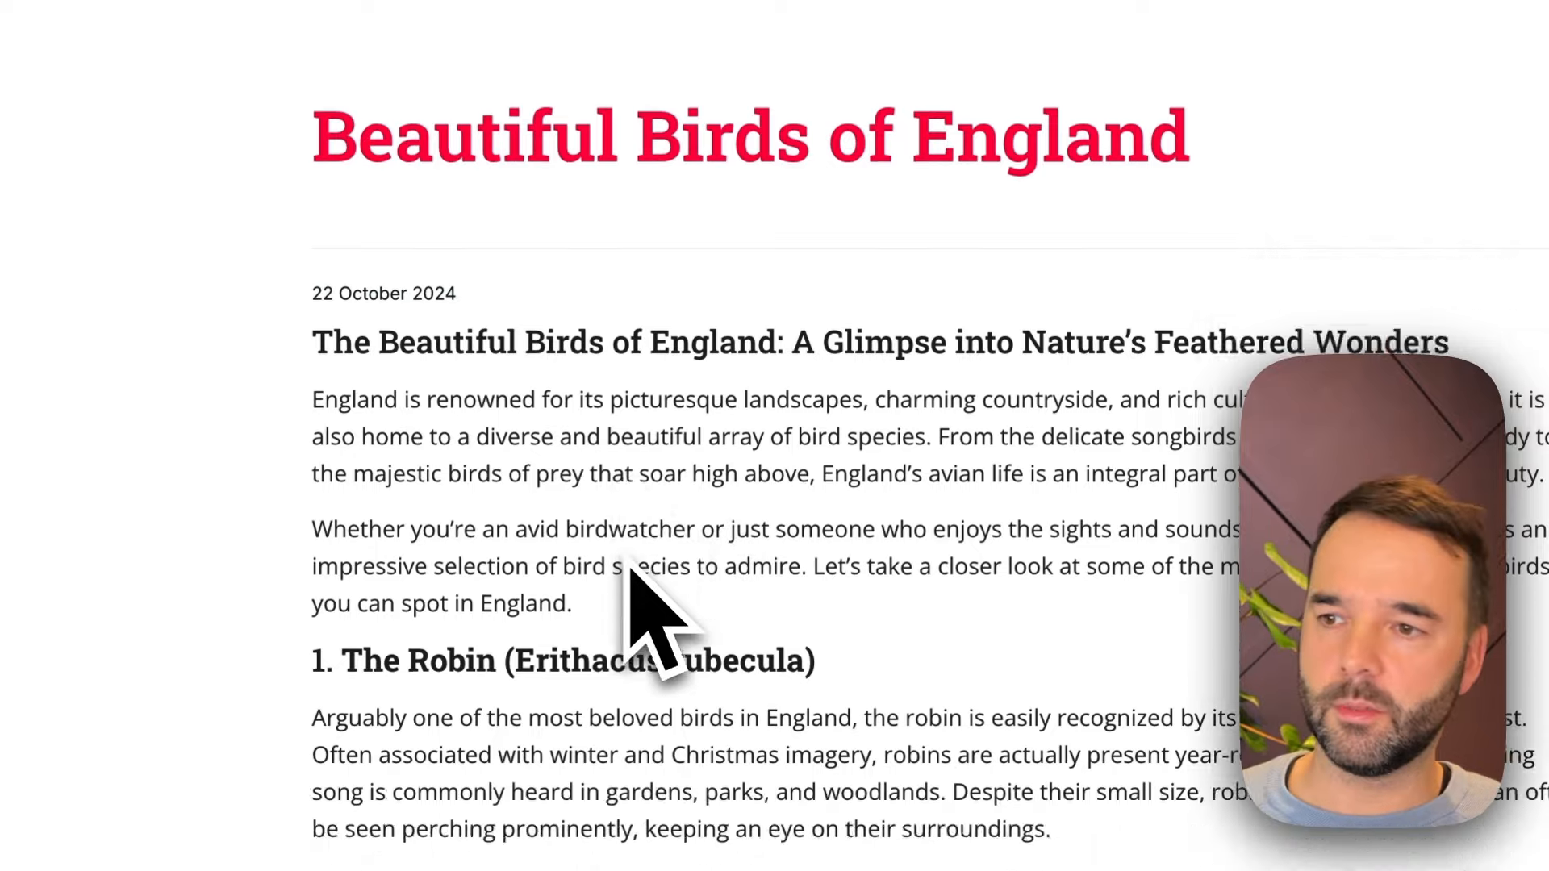
left_click_drag(384, 395, 560, 399)
scroll(569, 484, "down", 3)
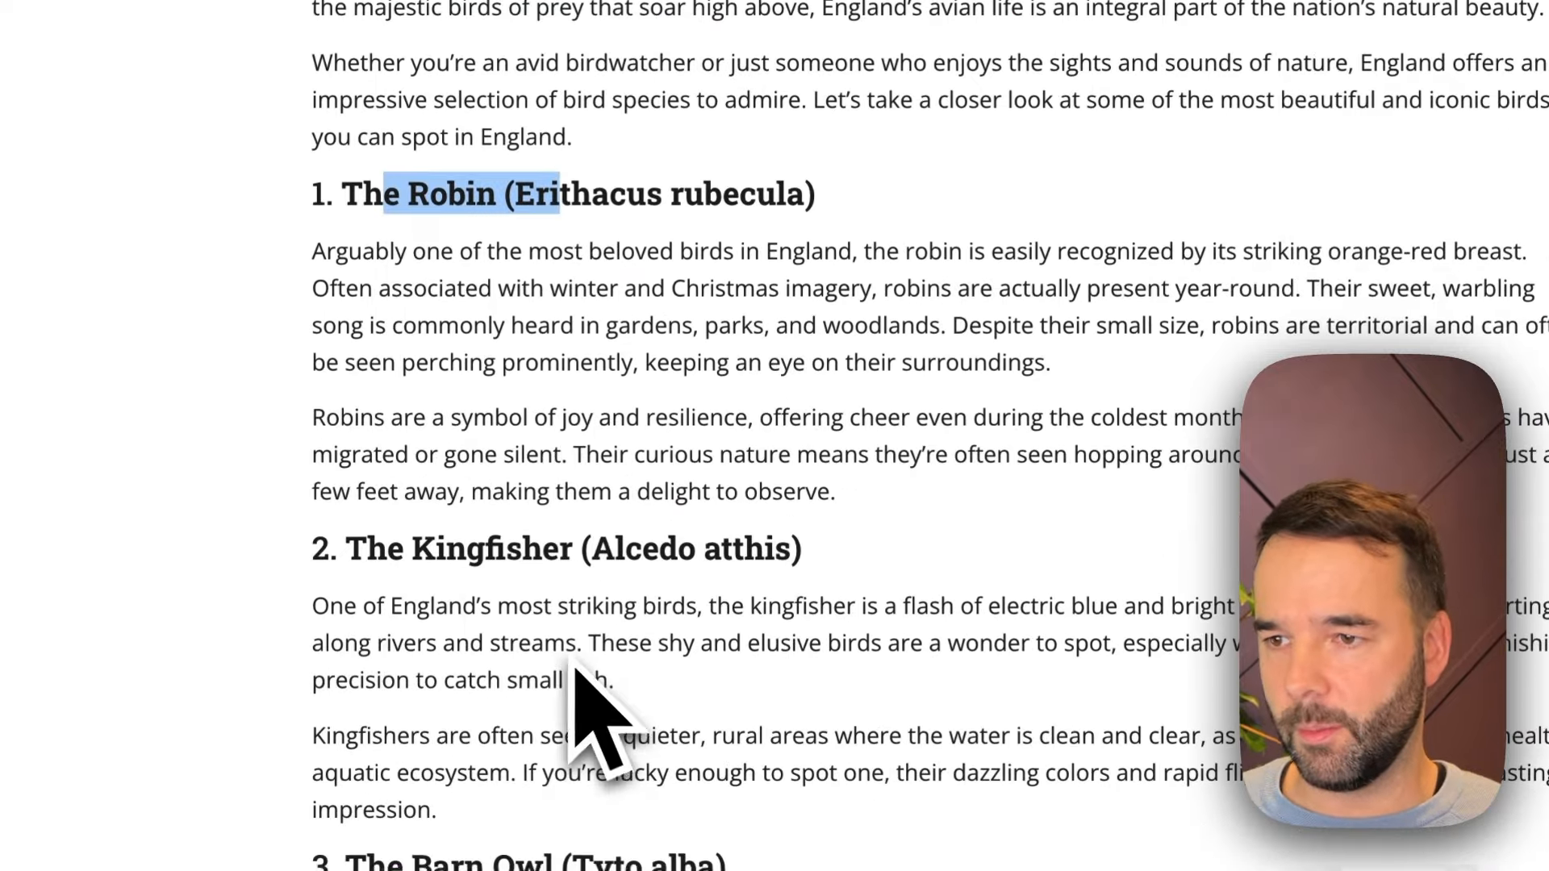
left_click(476, 555)
scroll(484, 565, "down", 13)
scroll(589, 687, "down", 3)
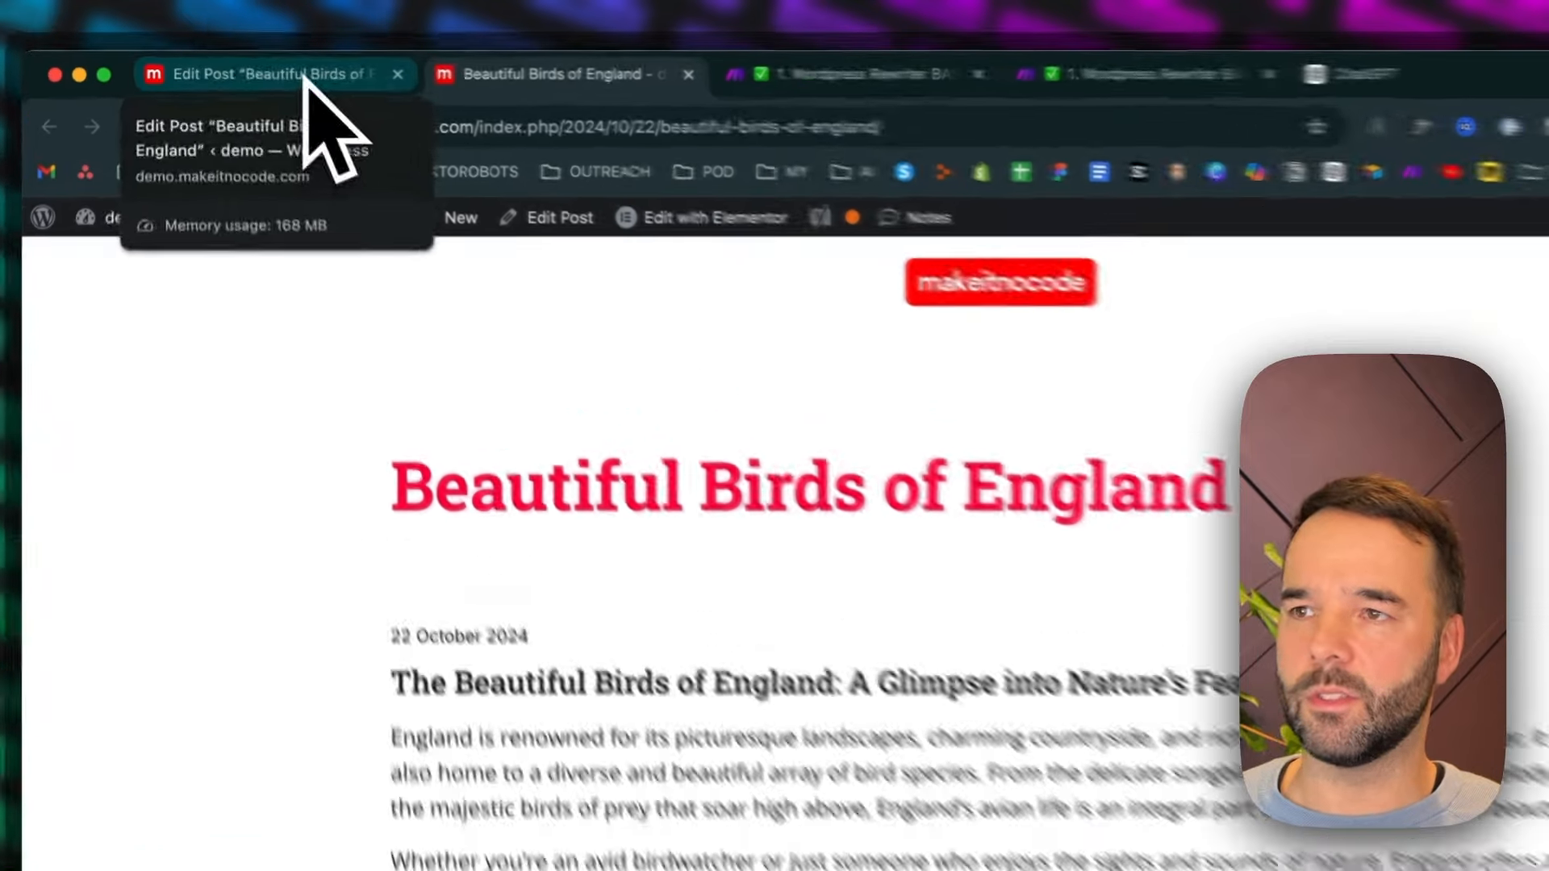
In the saved Wordpress Rewriter BASIC scenario, manually set the Watch Posts module to start from "Beautiful Birds of England"
left_click(266, 64)
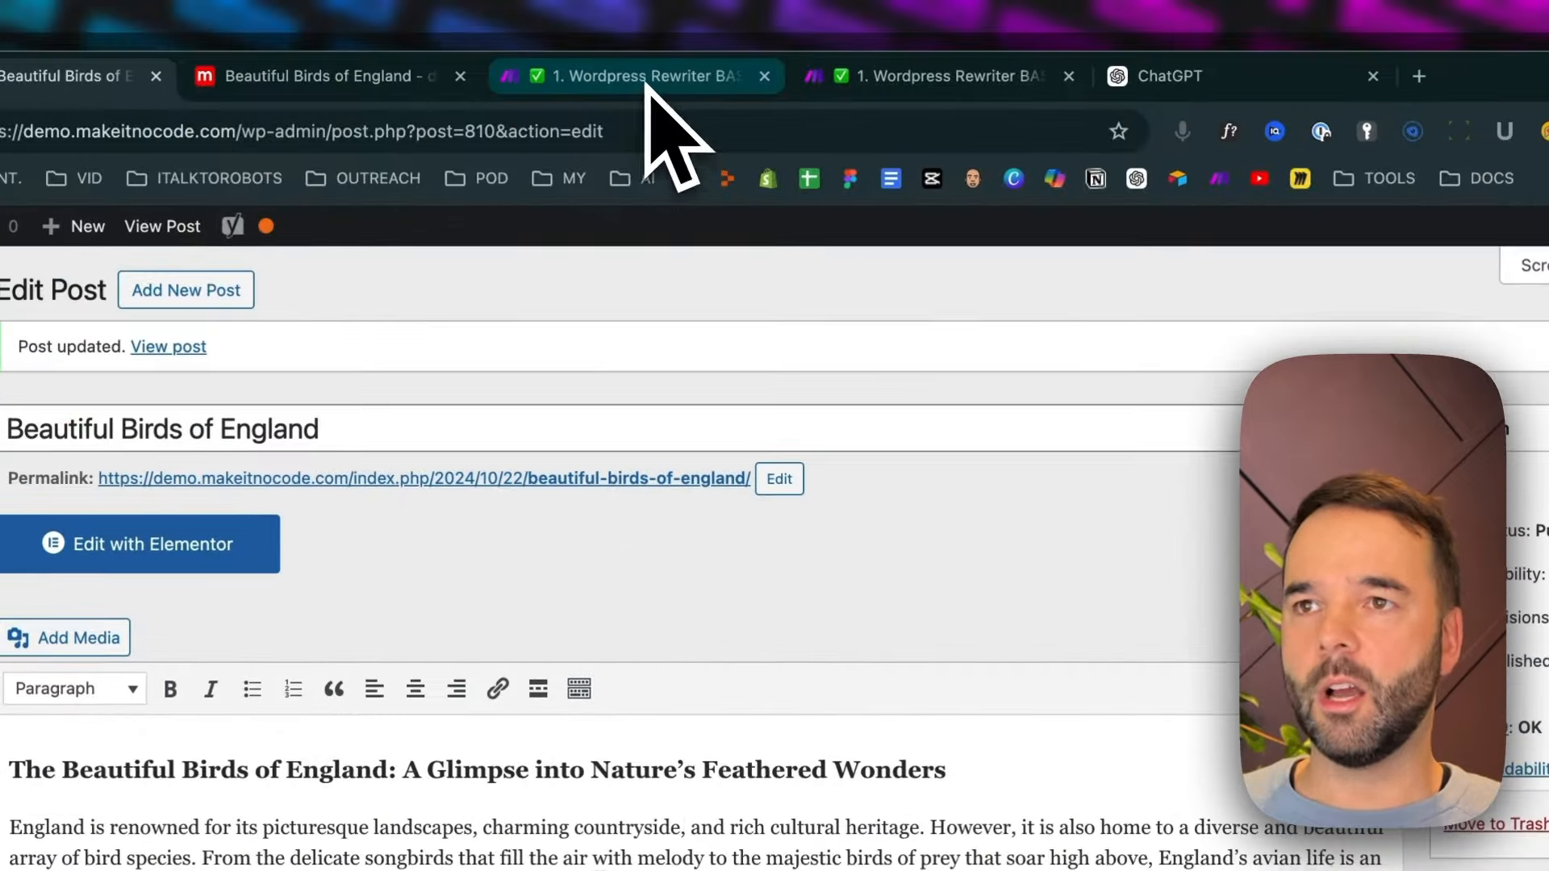
left_click(649, 81)
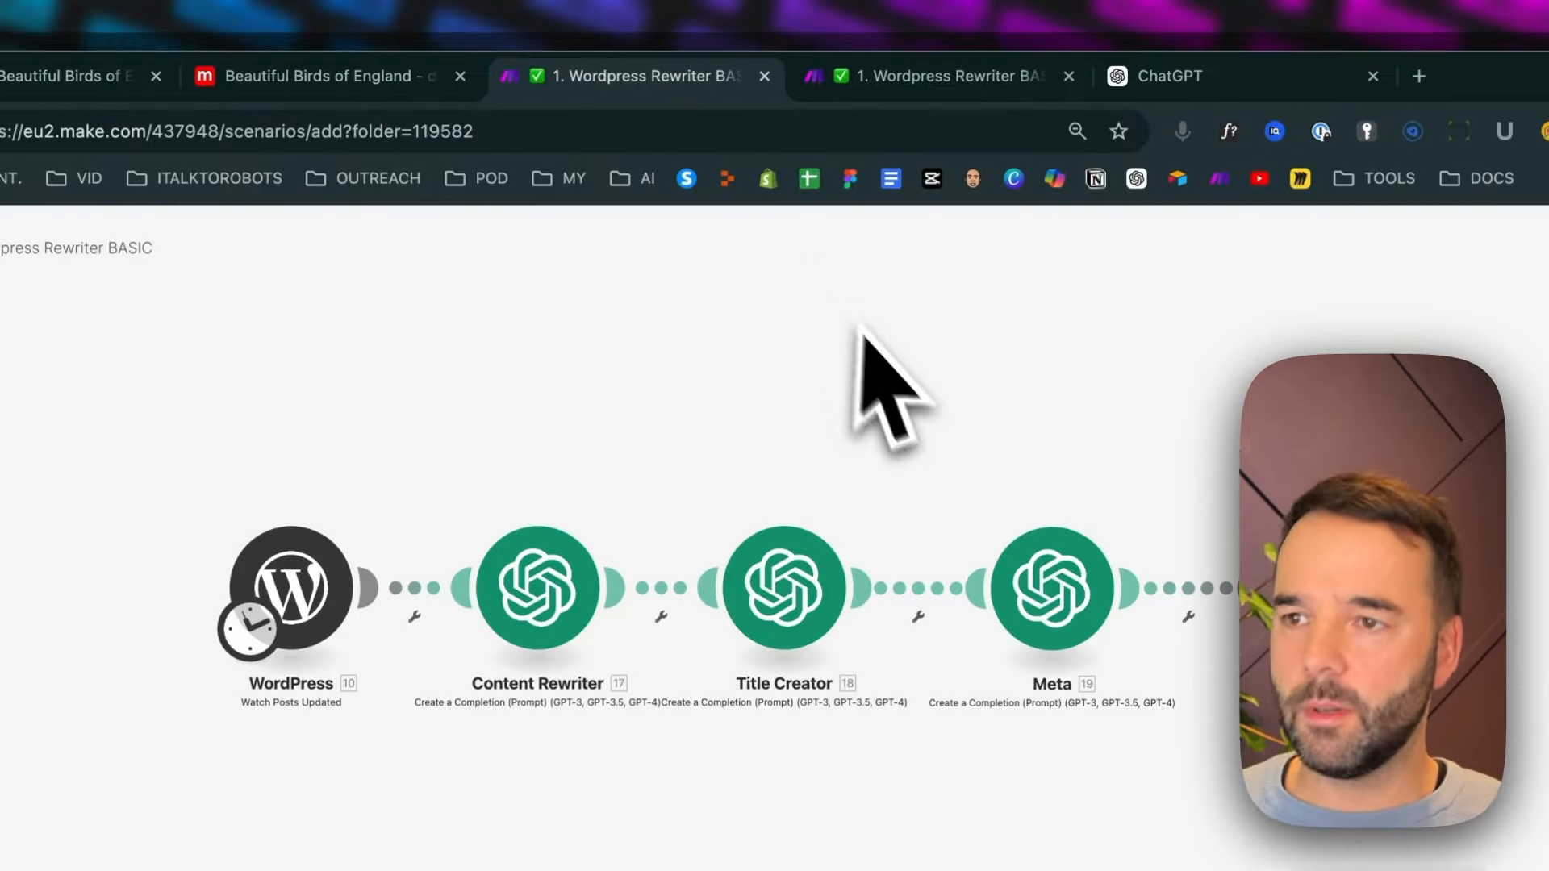
left_click(1032, 81)
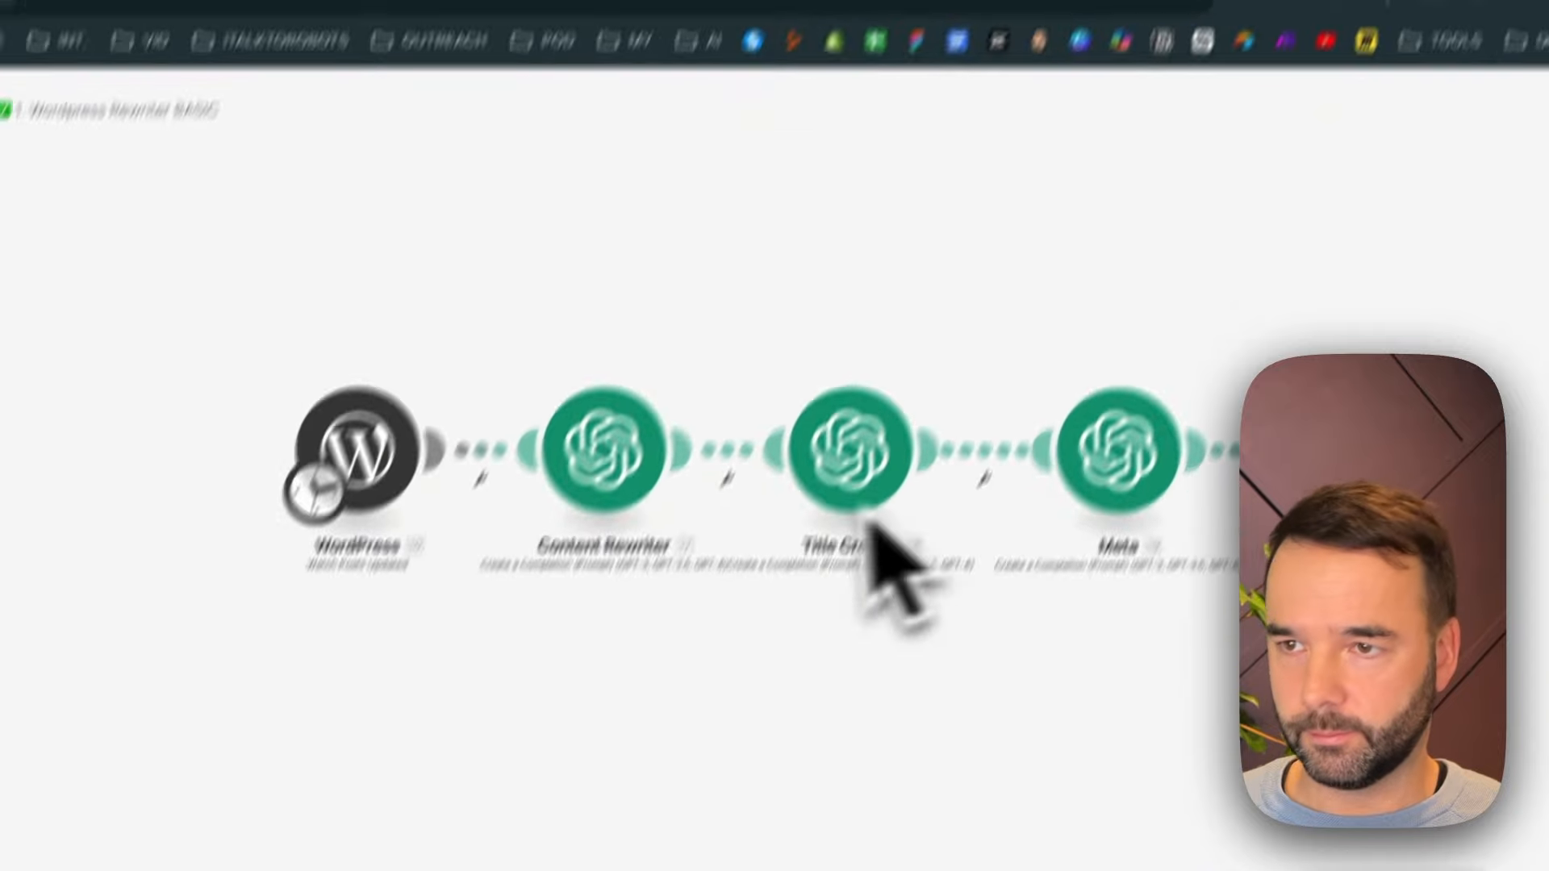
right_click(362, 404)
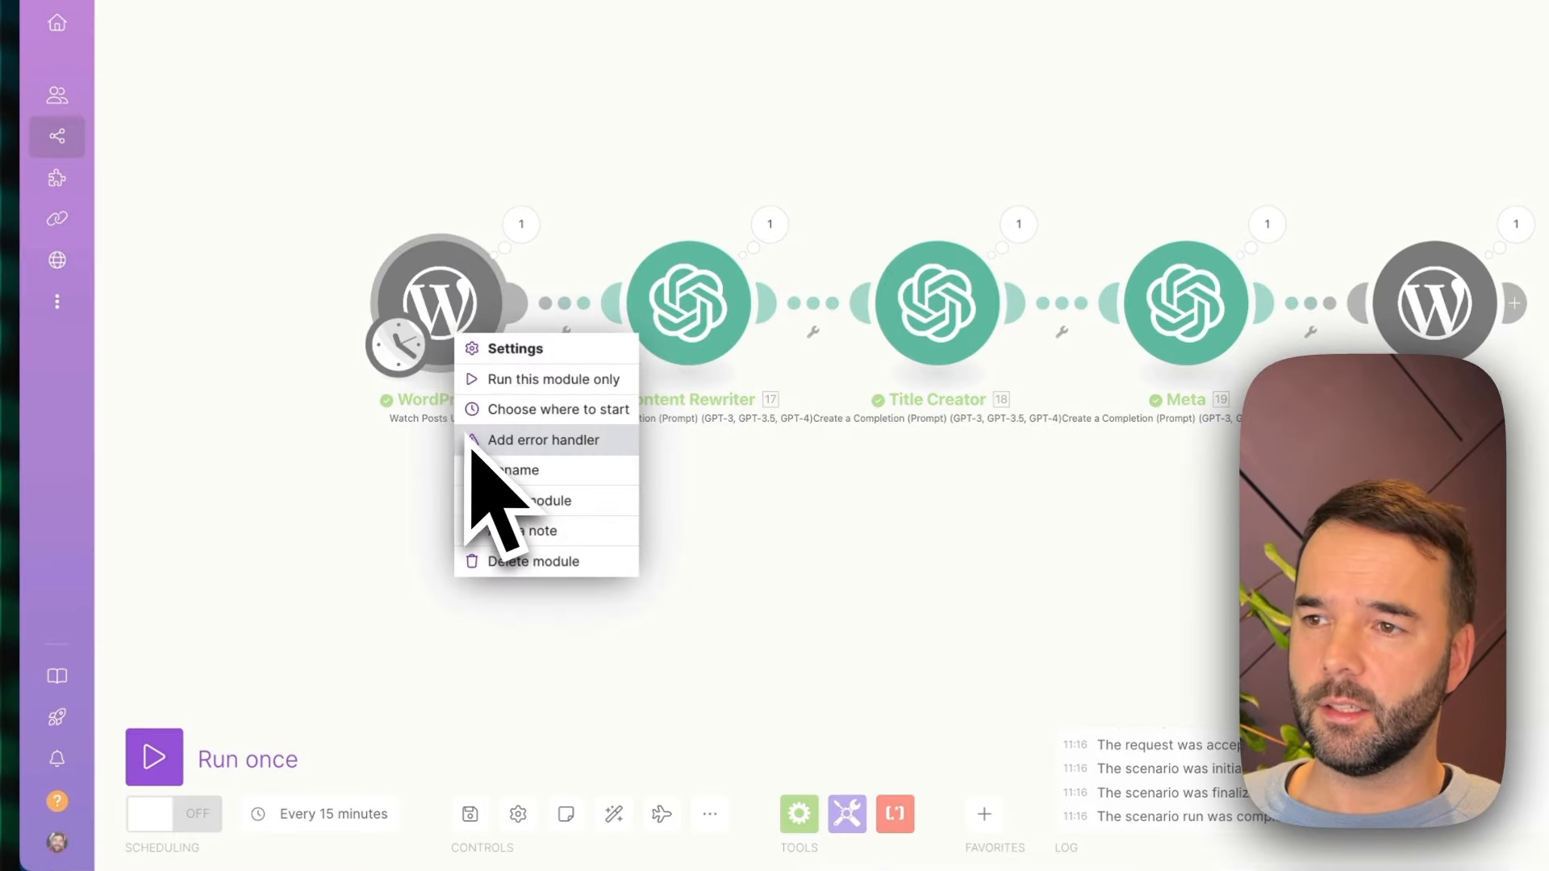
left_click(517, 409)
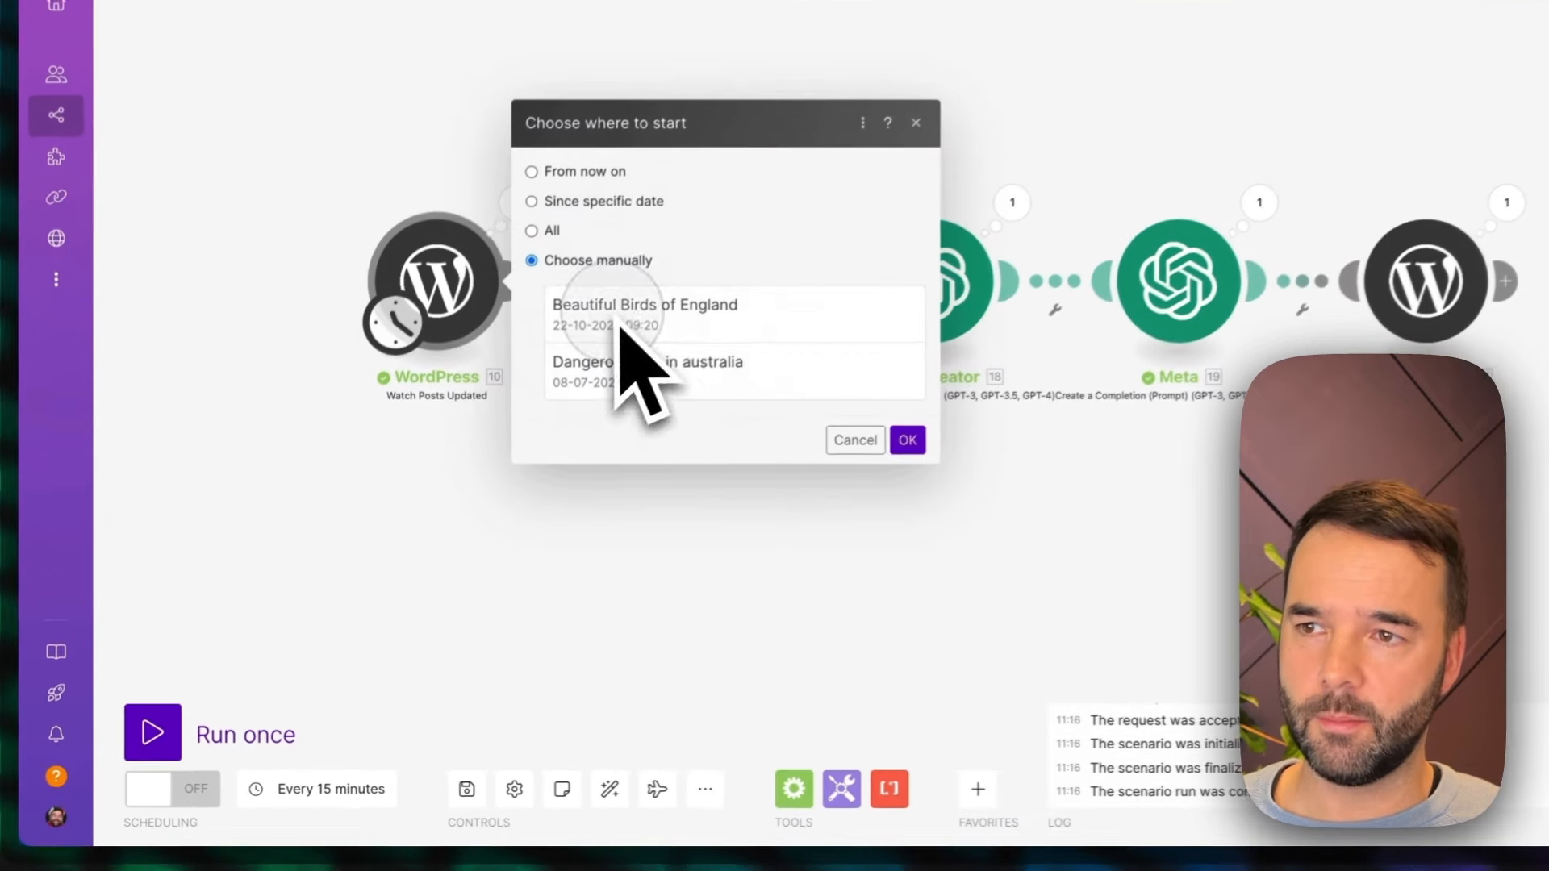
left_click(484, 460)
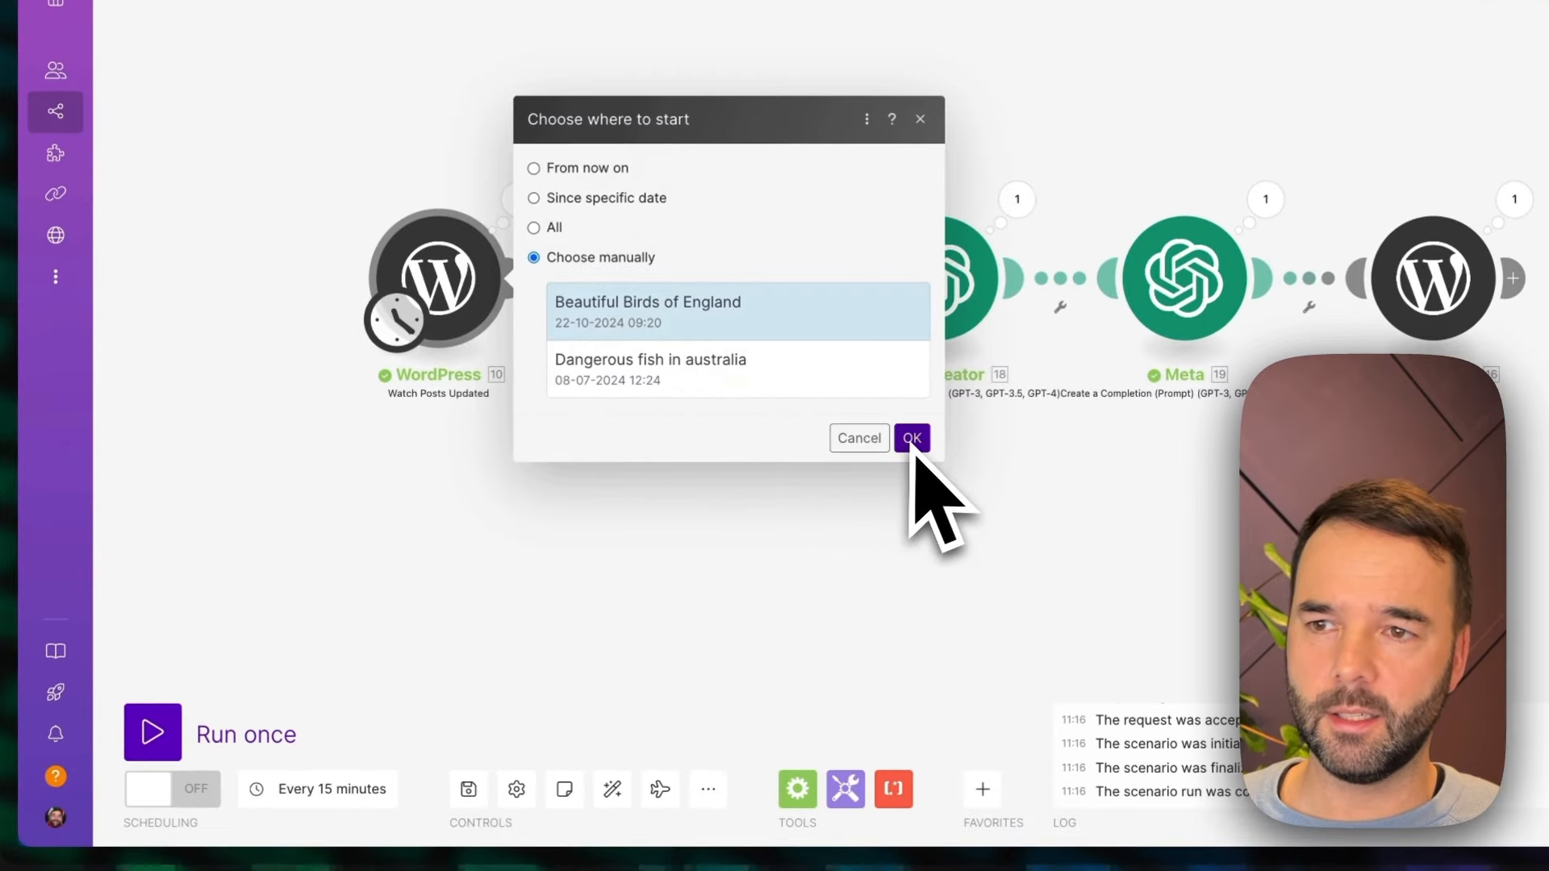
left_click(677, 544)
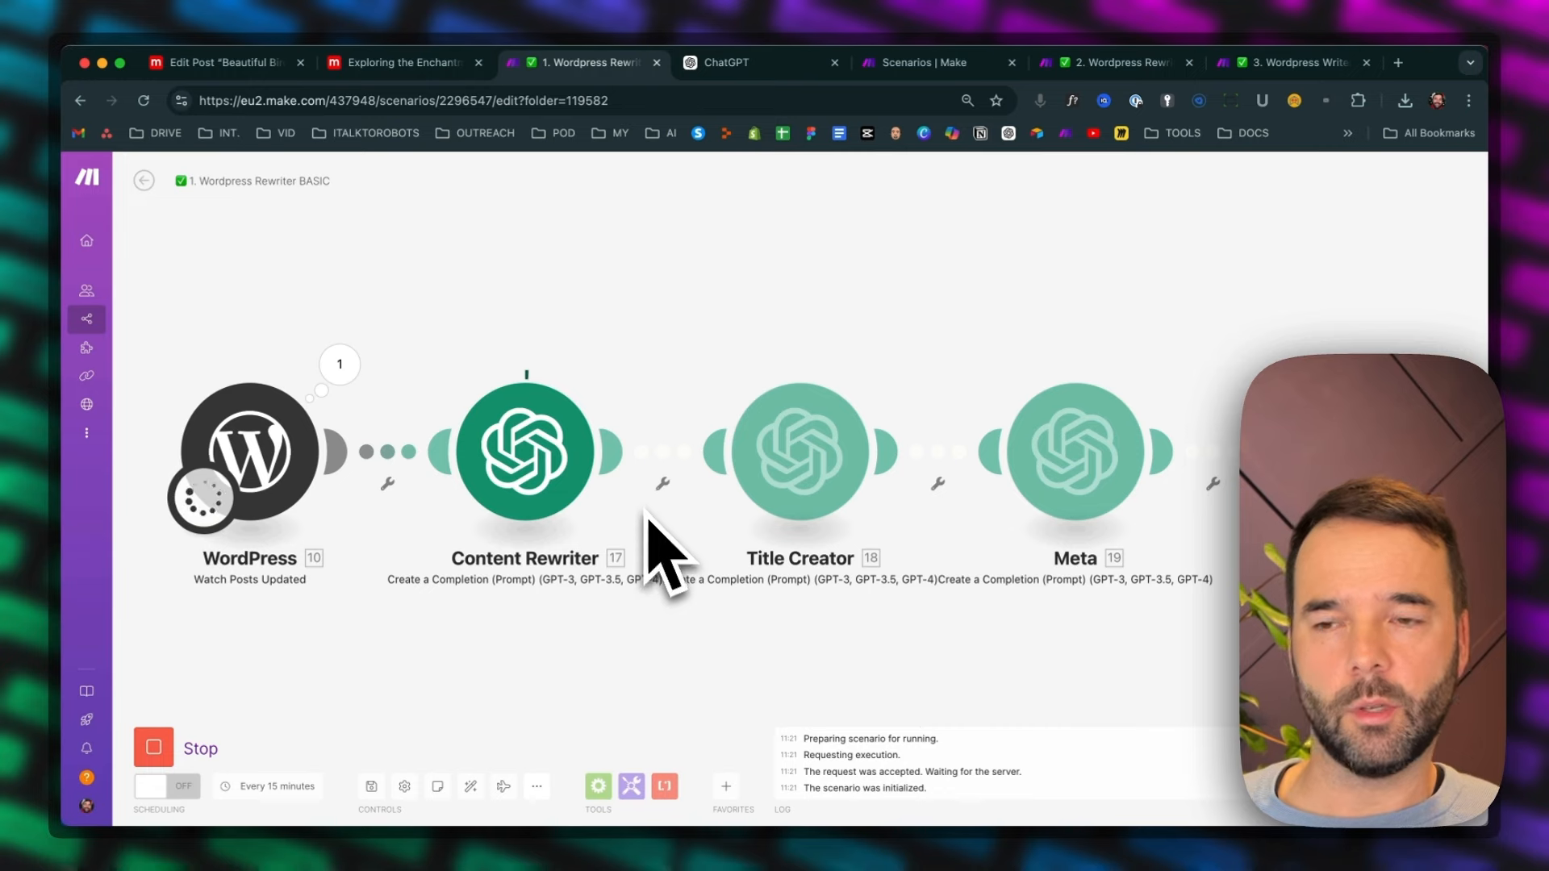
Run the scenario once and follow its progress through the ChatGPT modules to the final WordPress module
scroll(772, 677, "down", 1)
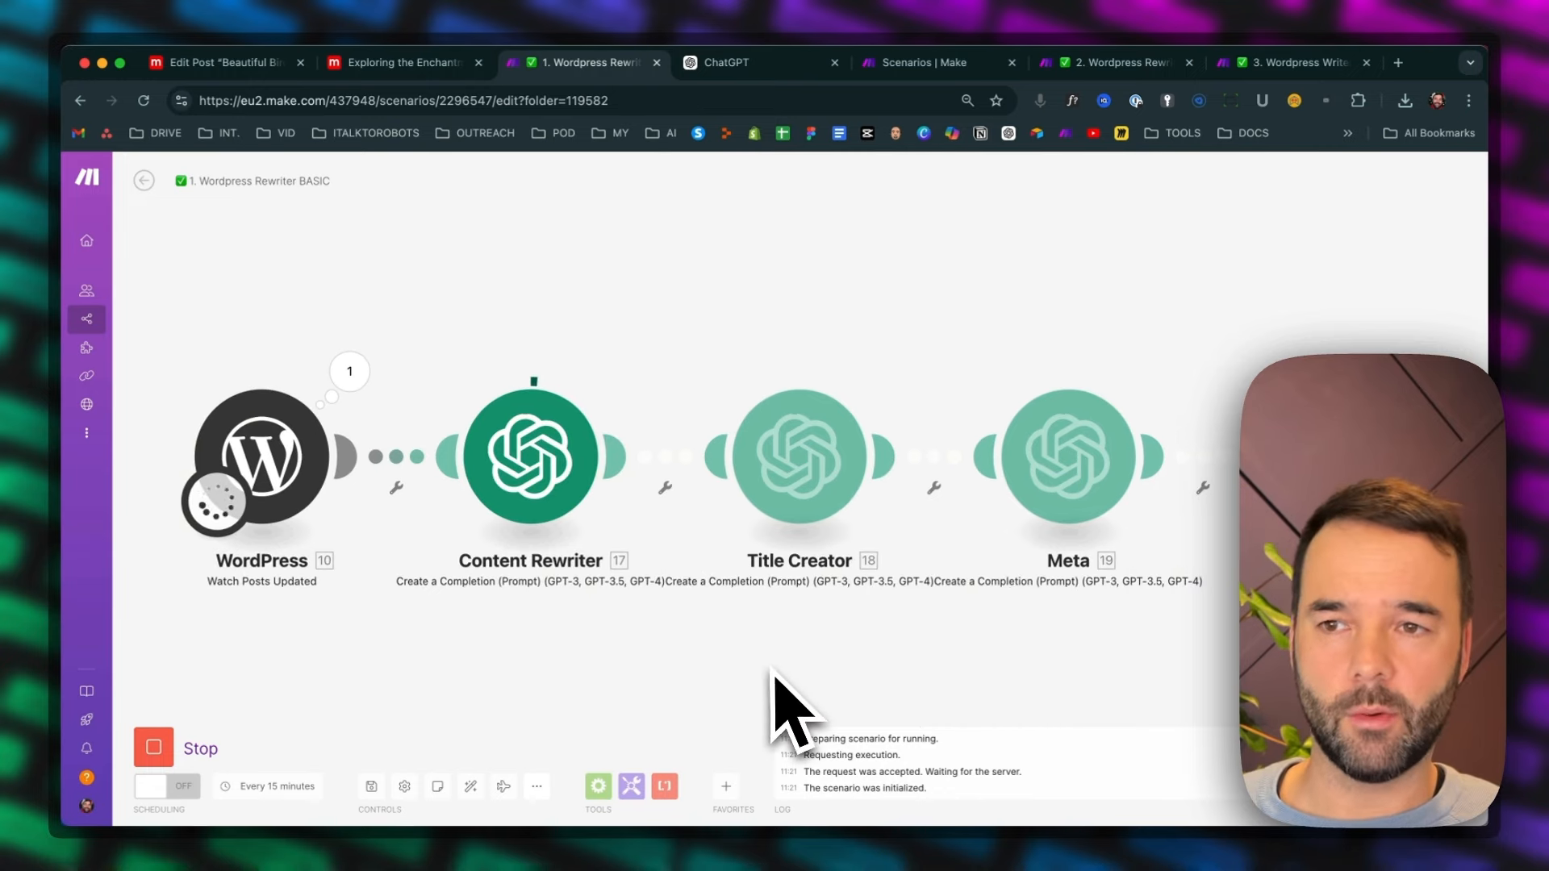
scroll(772, 671, "down", 1)
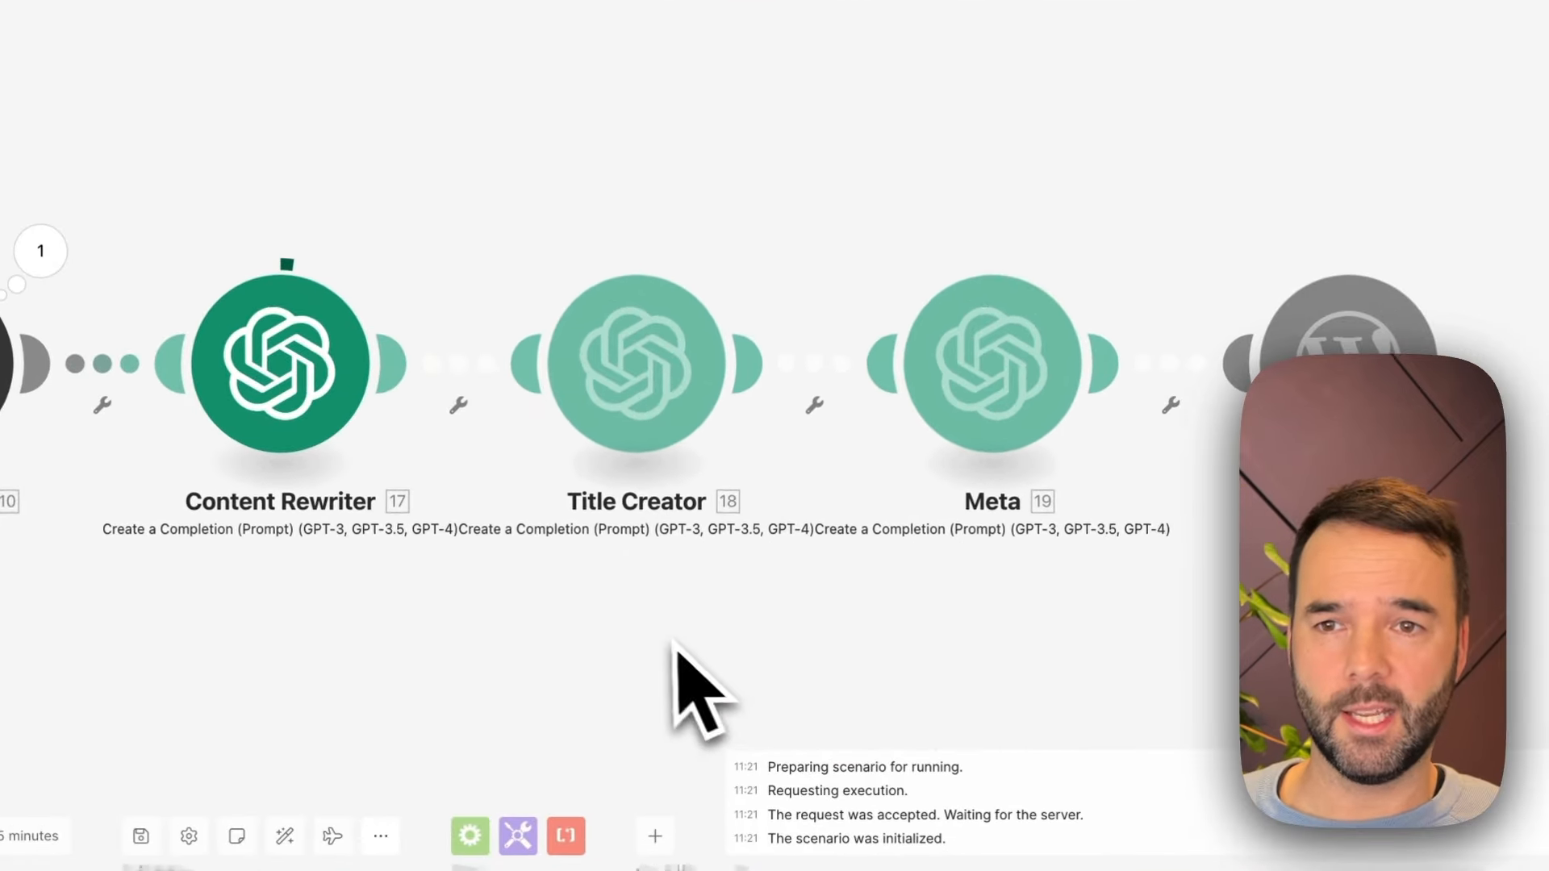
left_click_drag(932, 631, 784, 597)
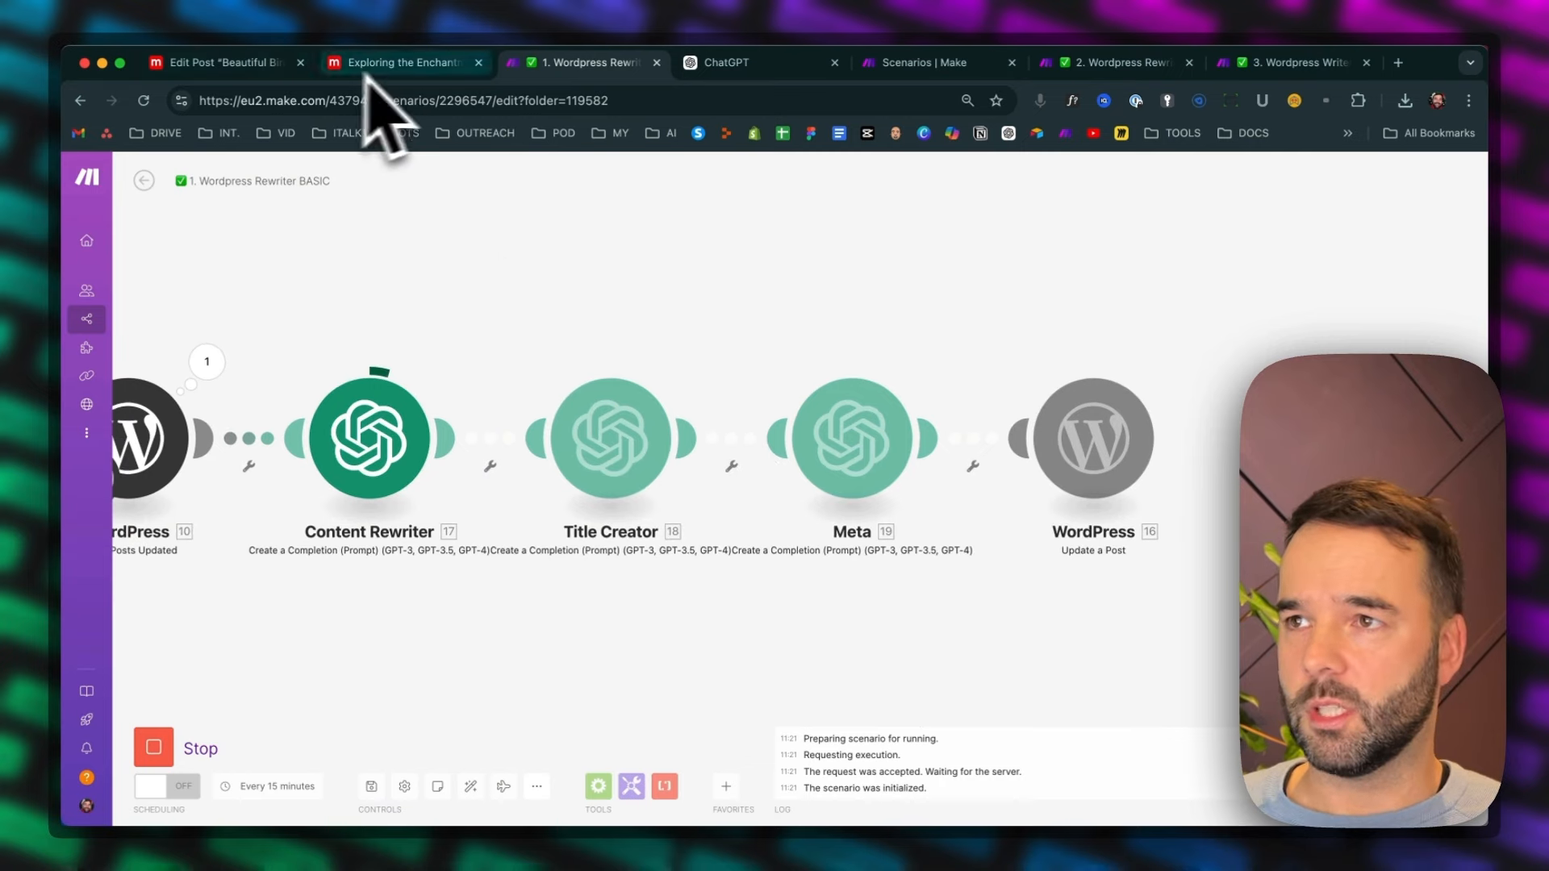
Return to the post editor in WordPress and examine the original post's content and Yoast SEO section
left_click(242, 63)
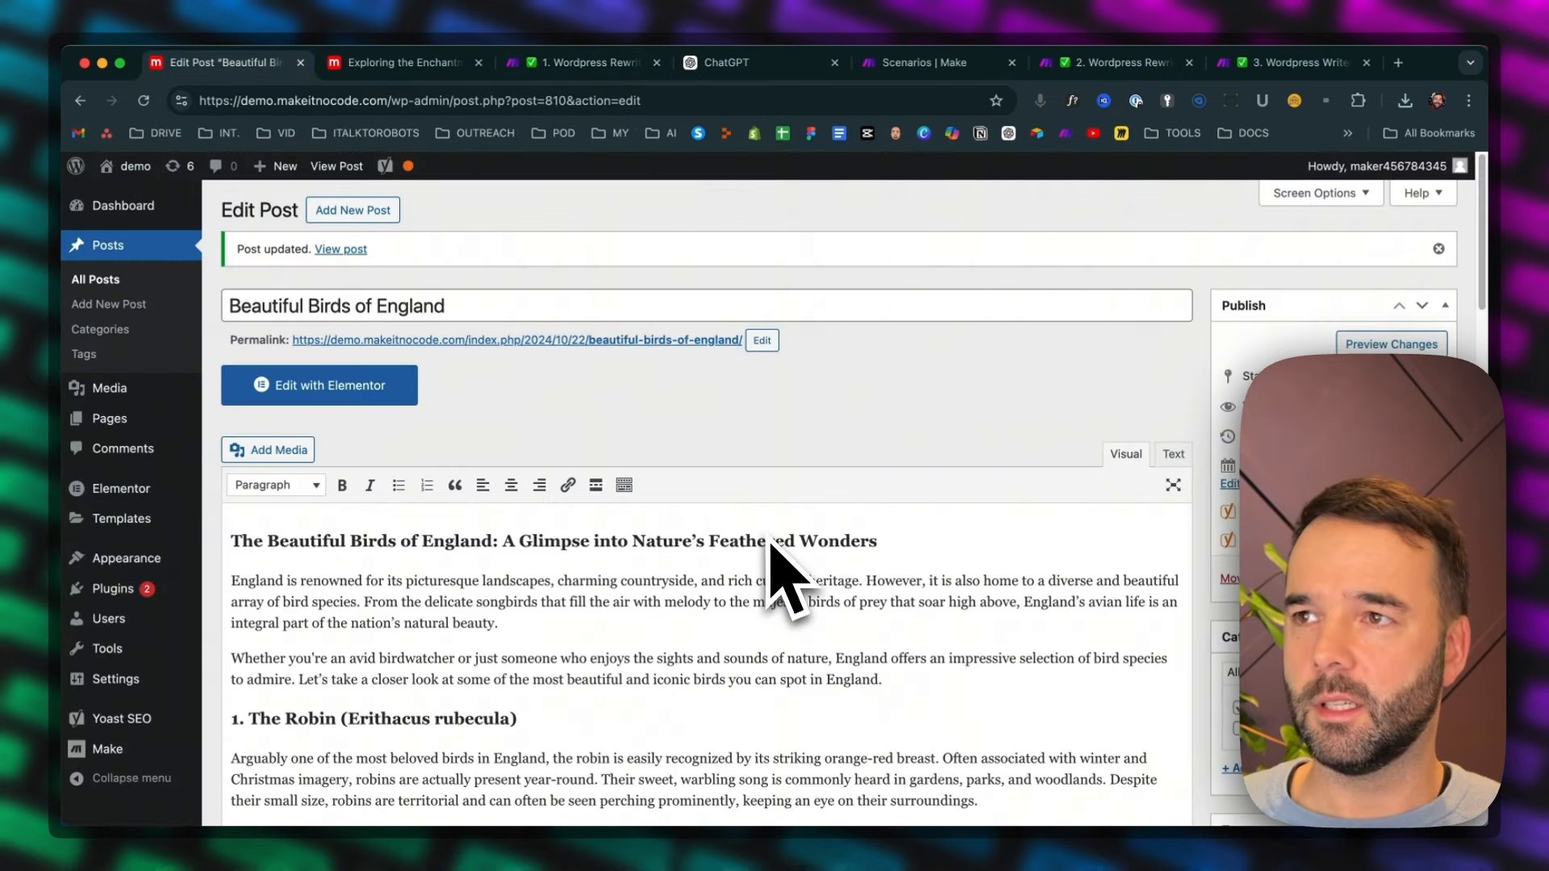
mouse_move(412, 166)
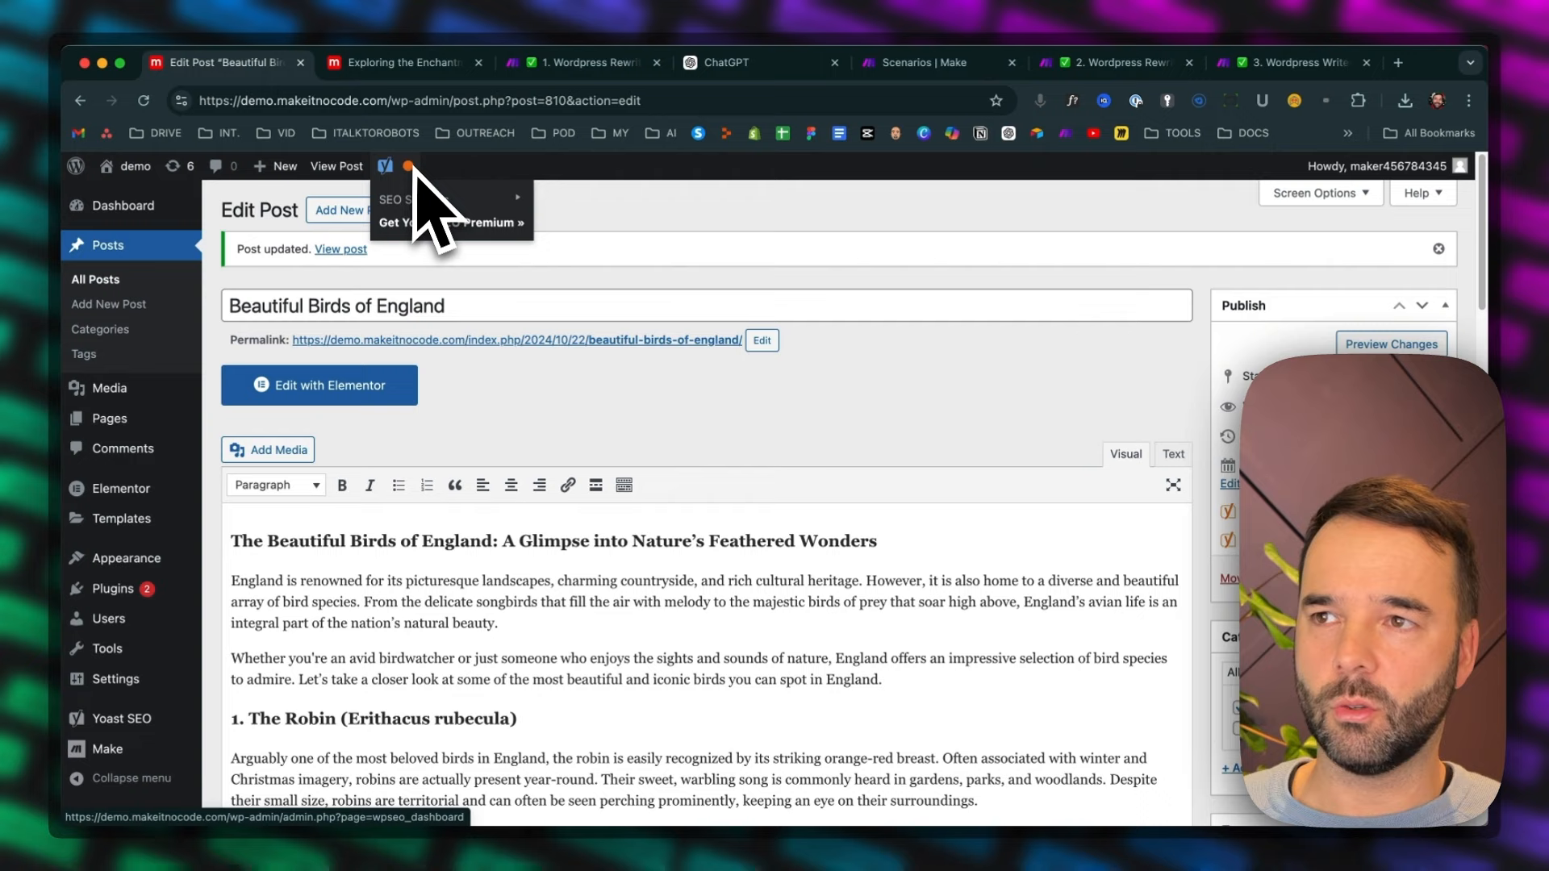
scroll(702, 443, "down", 20)
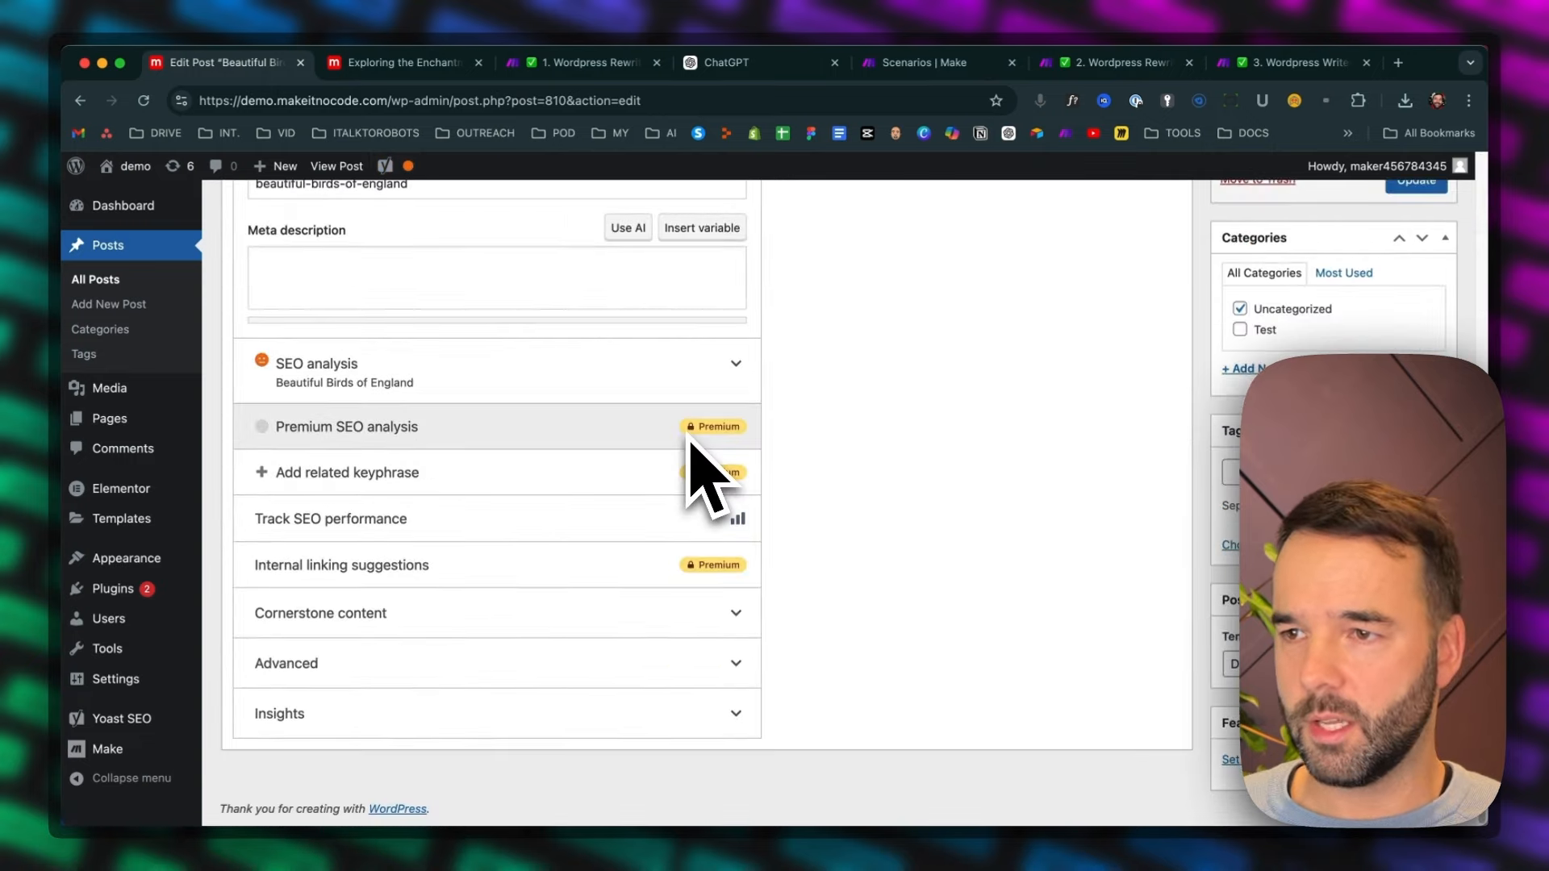
Zoom out the post editor page, switch to the live post and reload it to view the original article
scroll(1012, 536, "up", 20)
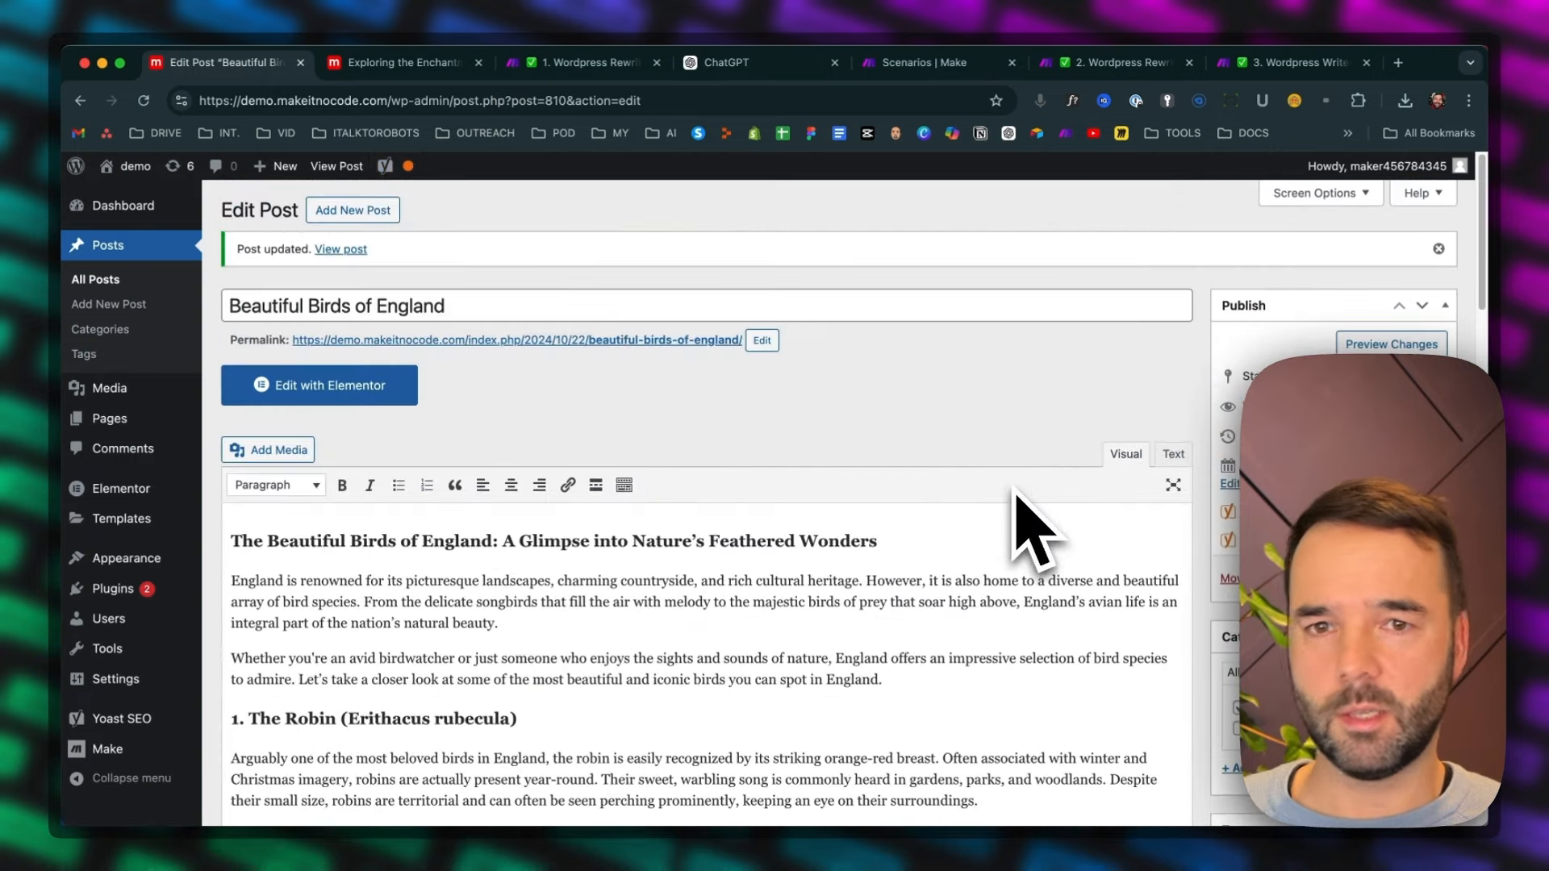
key("super+minus")
key("super+minus")
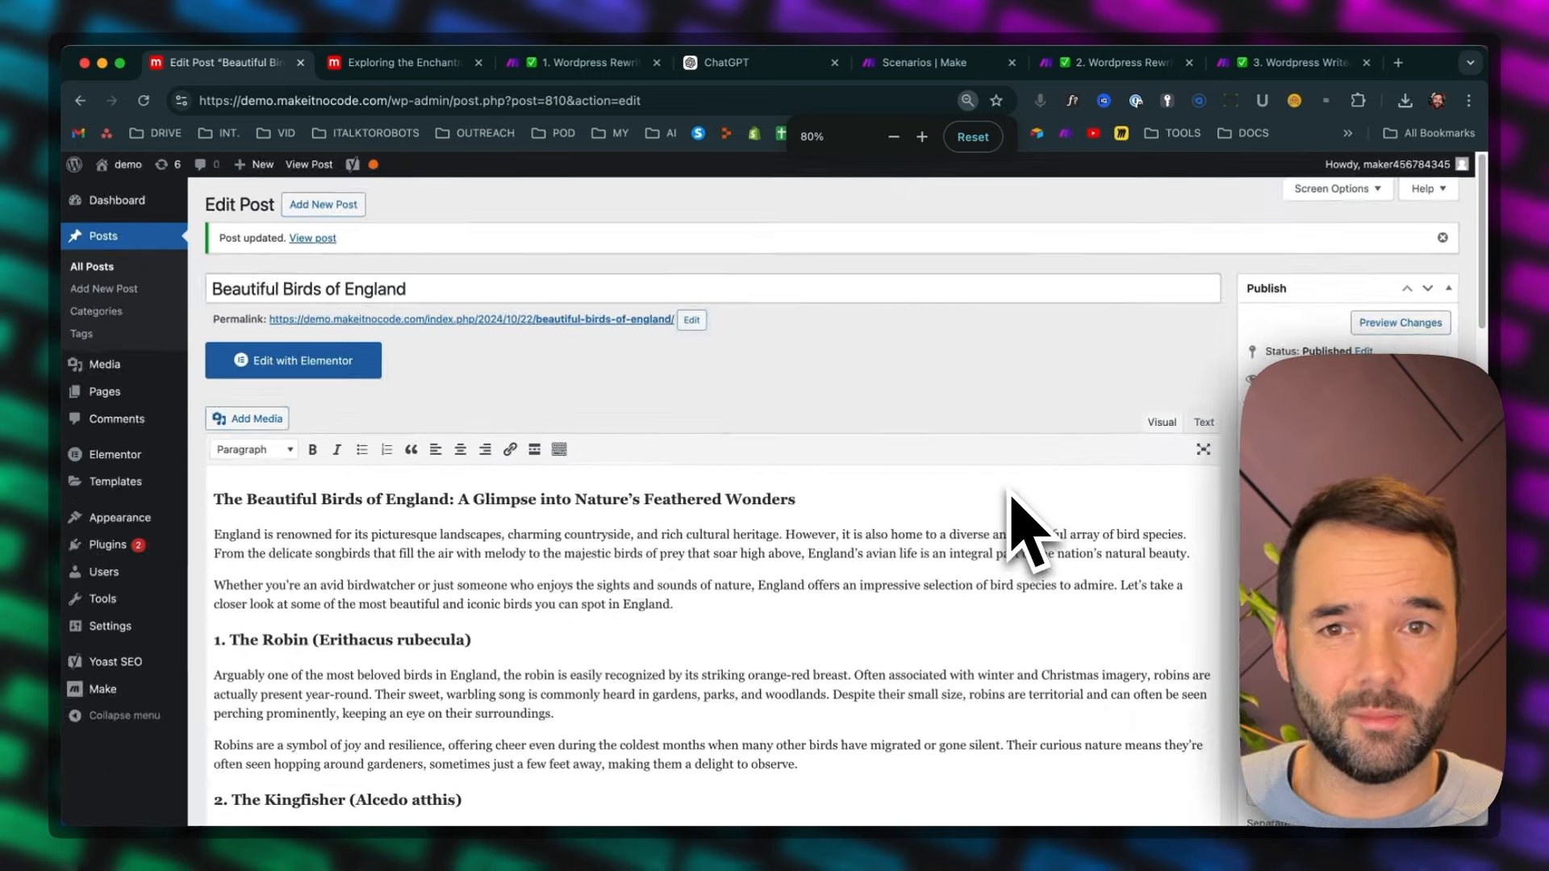
left_click(398, 63)
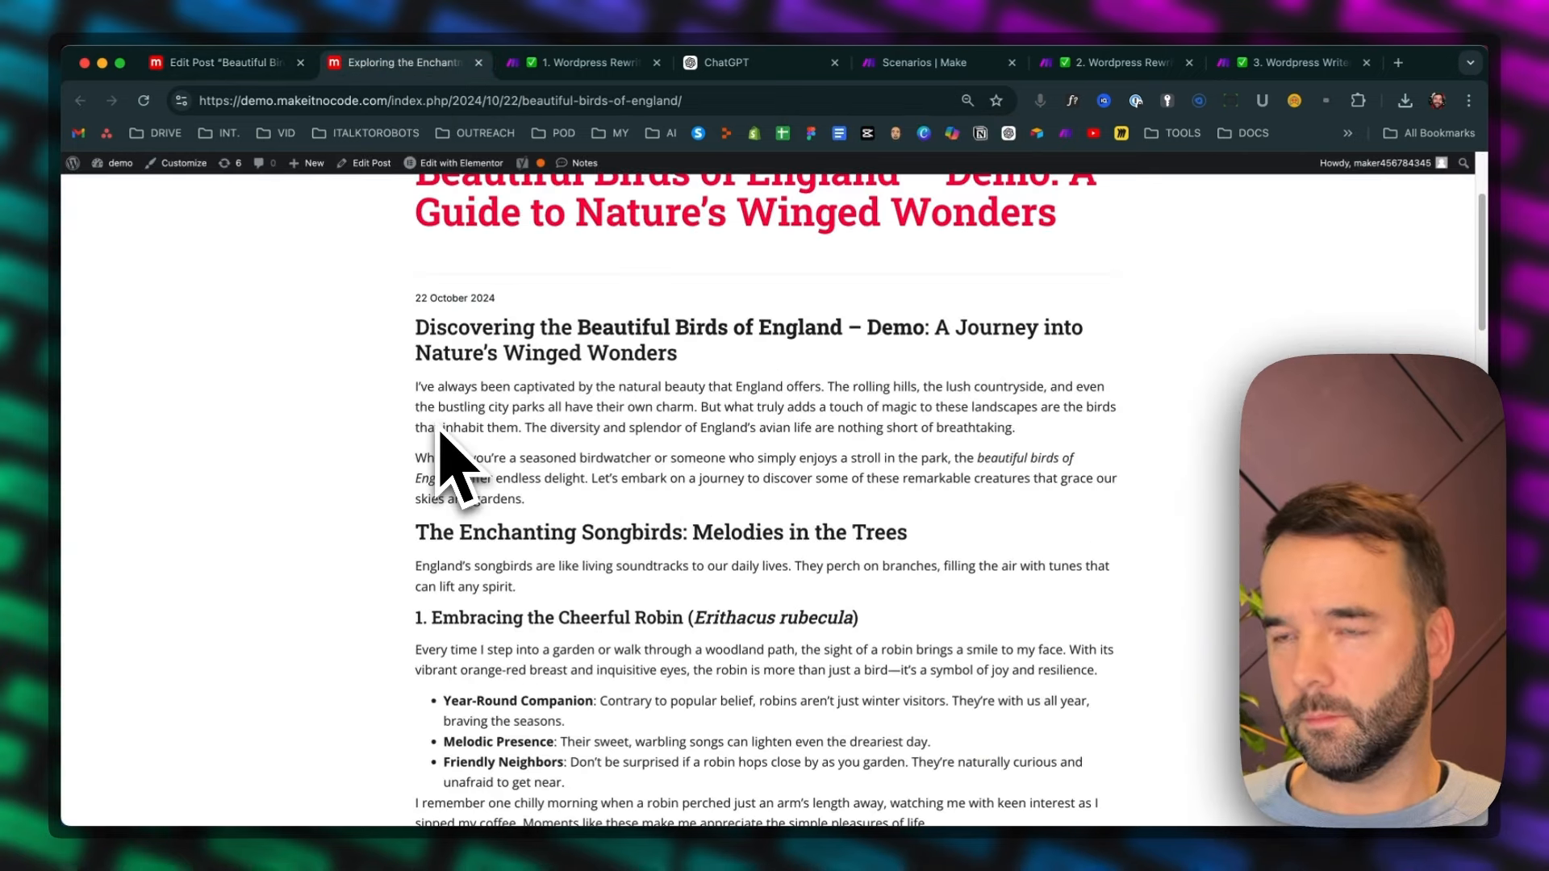
key("super+r")
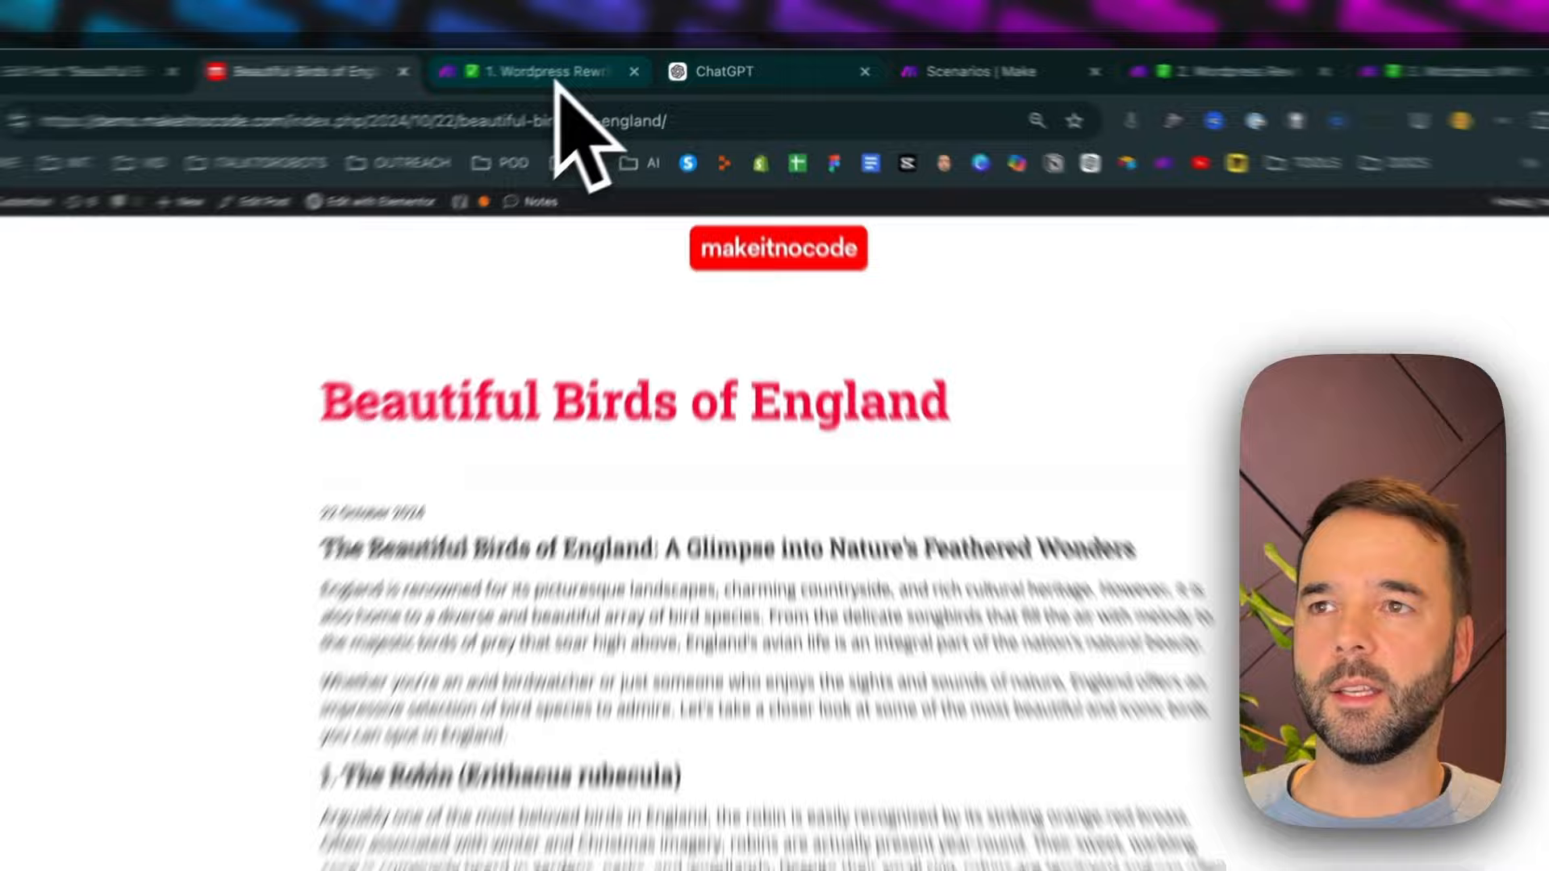
Check the scenario run in Make, and return to the live post to examine its rewritten title
left_click(576, 63)
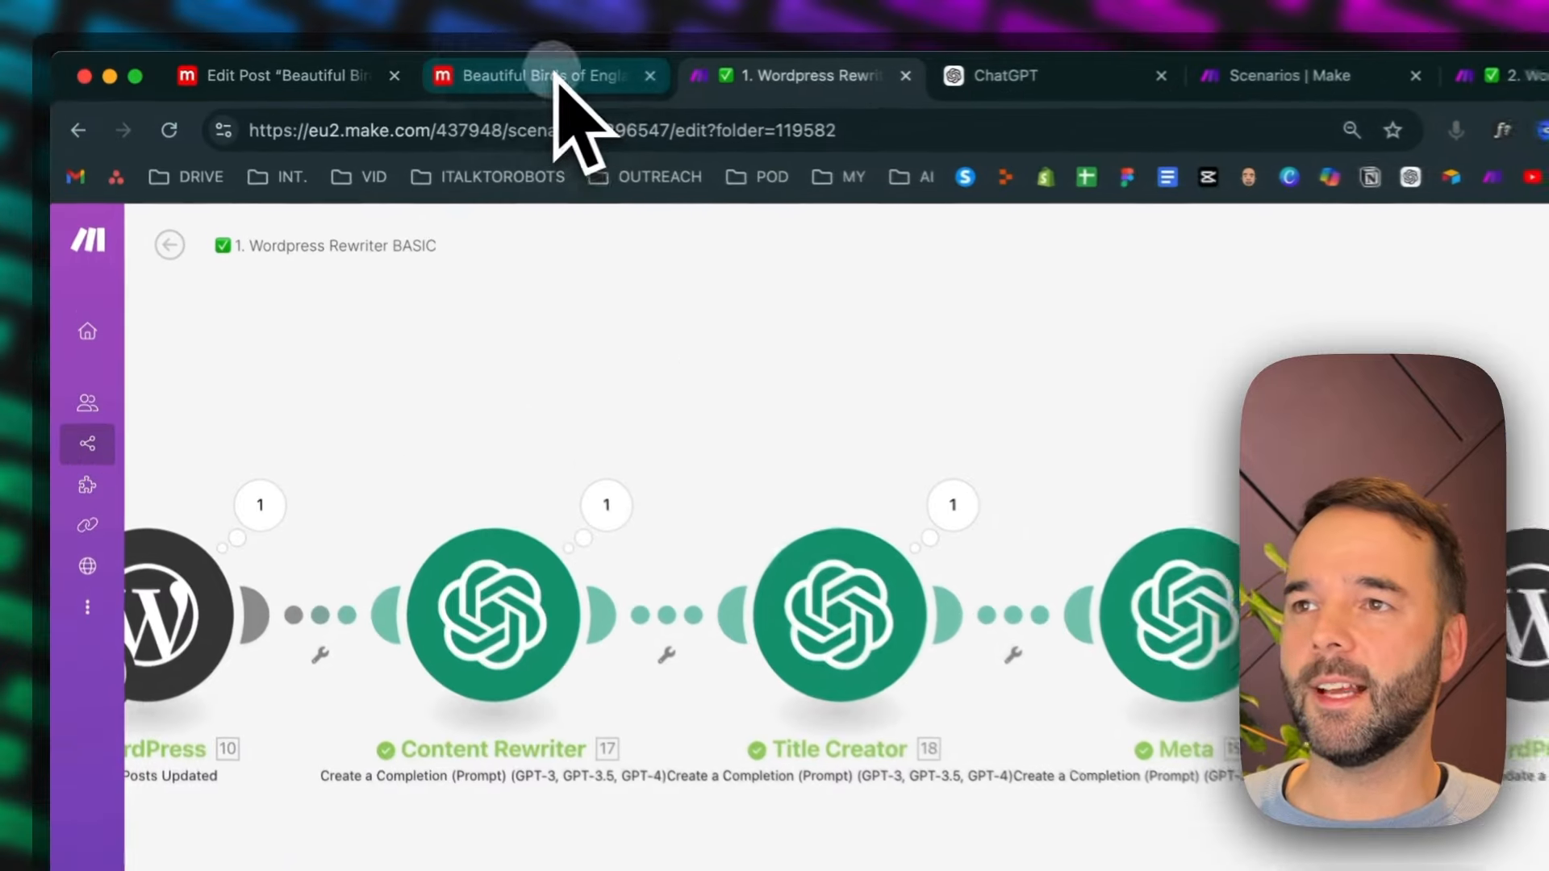
left_click(414, 63)
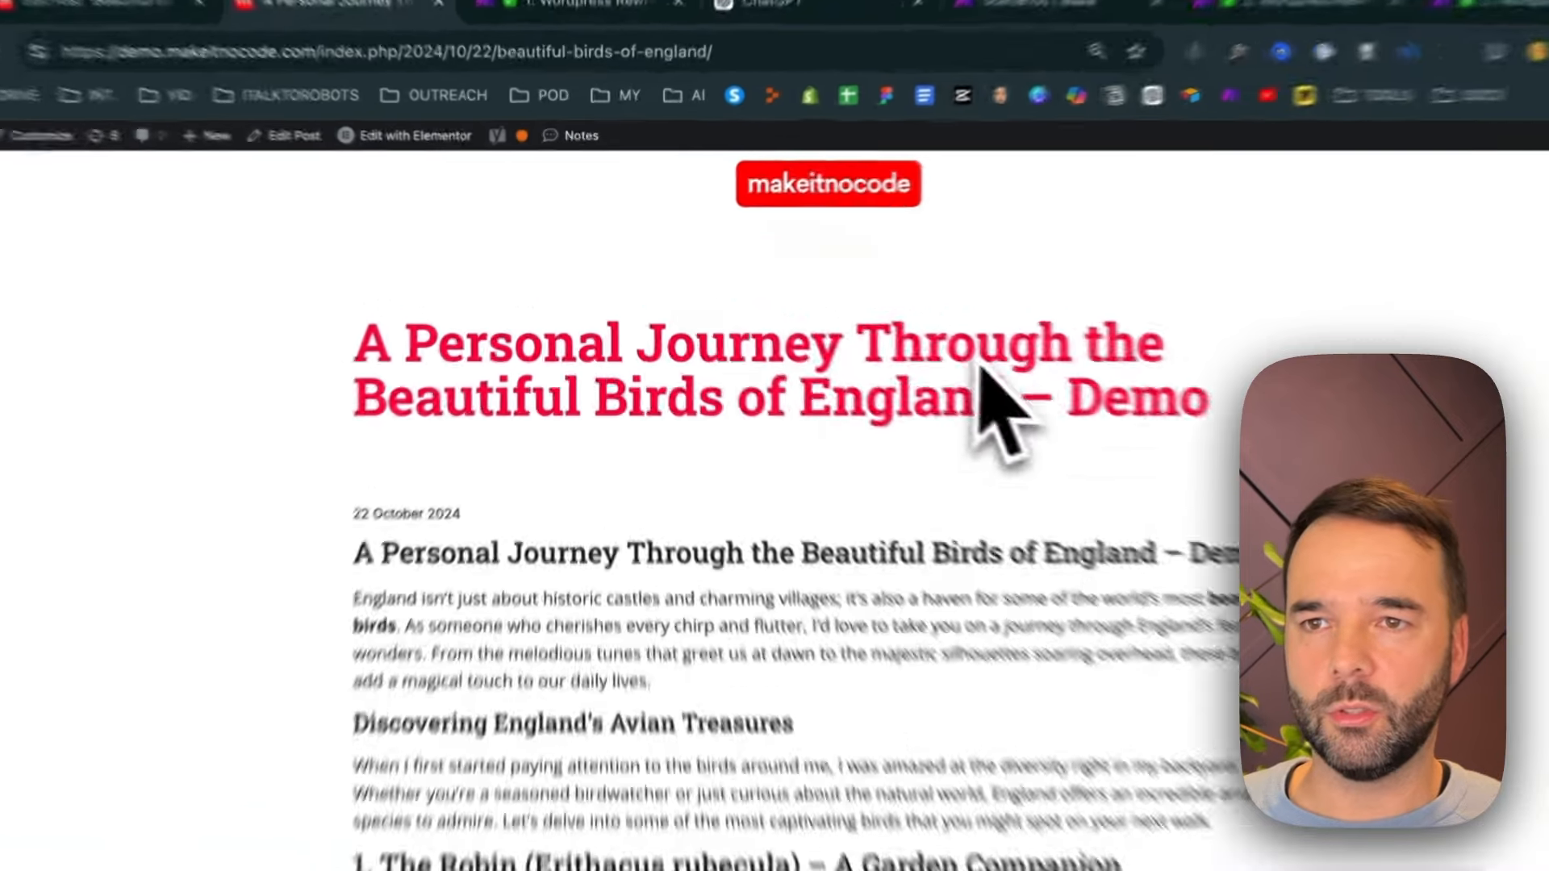
left_click_drag(839, 319, 535, 321)
left_click_drag(705, 425, 528, 428)
left_click(902, 428)
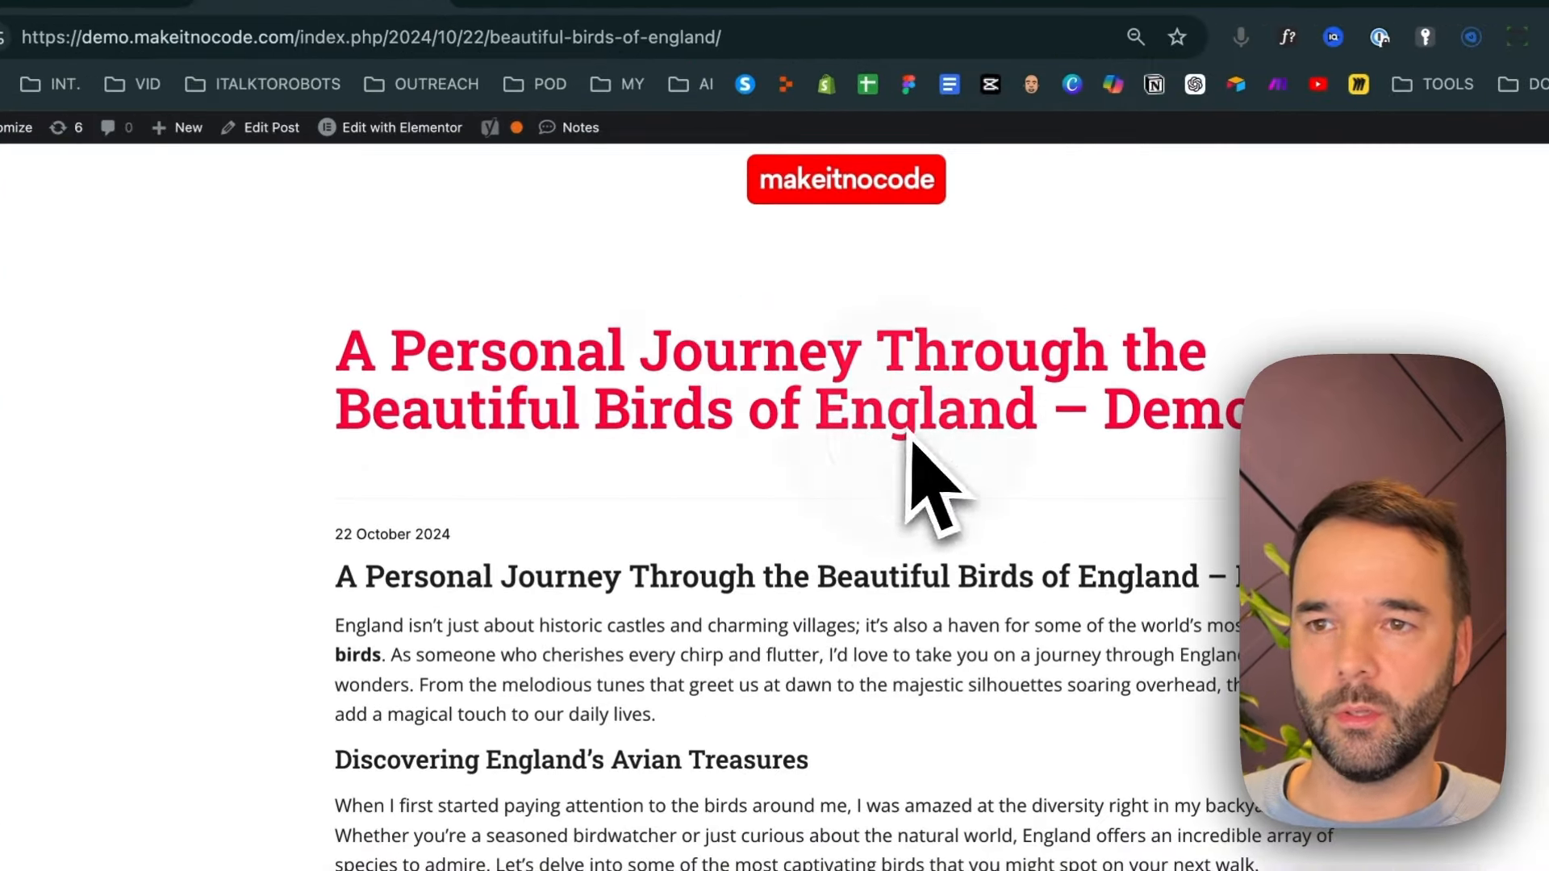
left_click_drag(955, 316, 1149, 337)
left_click(617, 595)
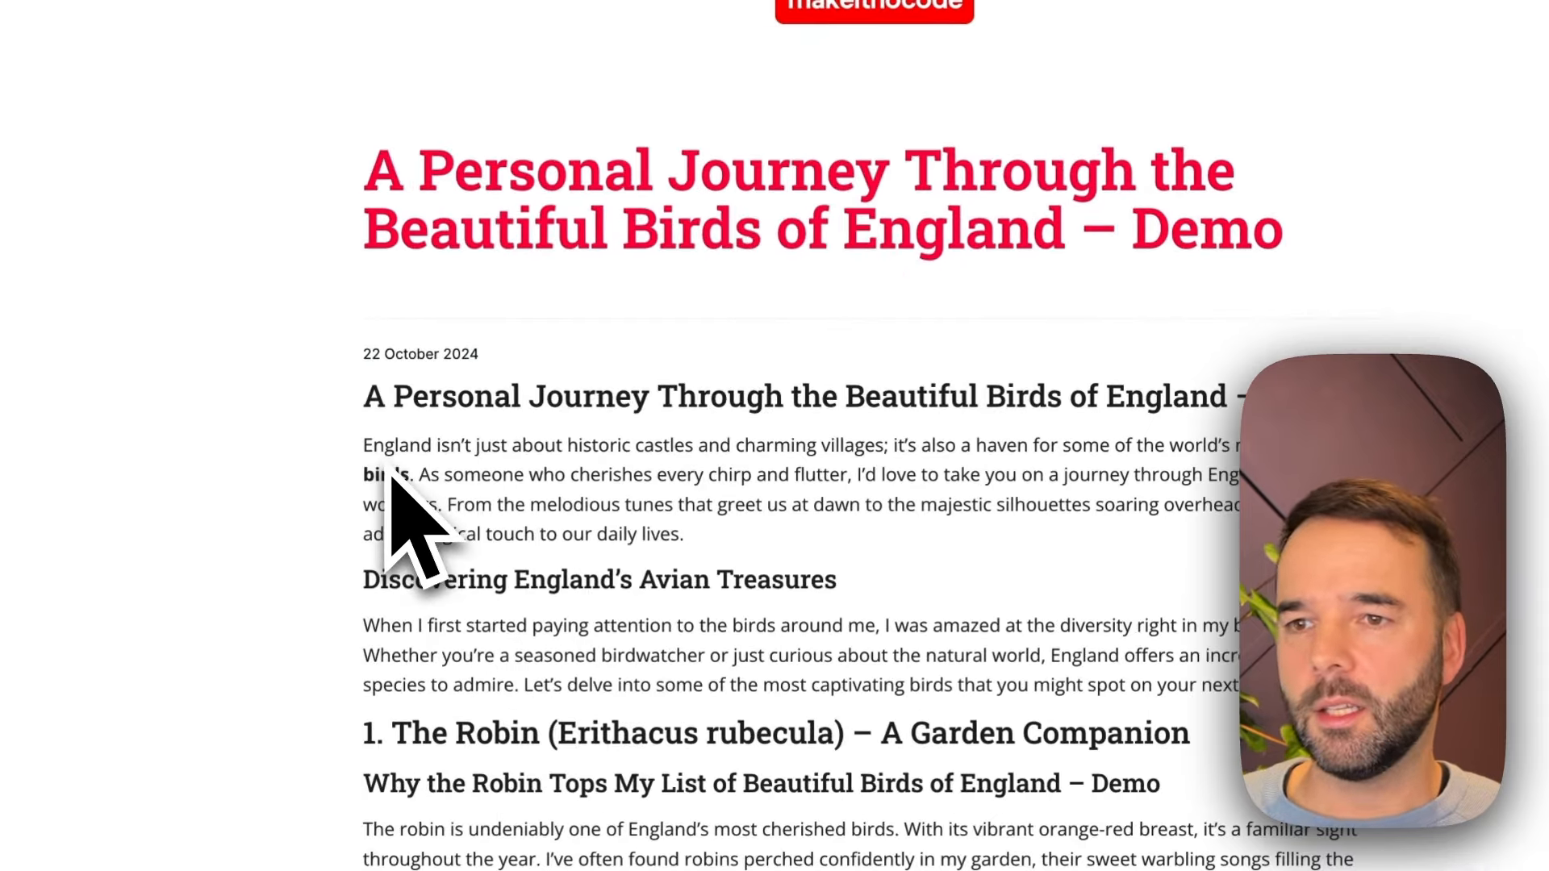
Read the rewritten live article from the bold "beautiful birds" keyword in its introduction through the links, bird sections and FAQ
left_click_drag(409, 476, 1316, 453)
left_click_drag(1105, 443, 1086, 449)
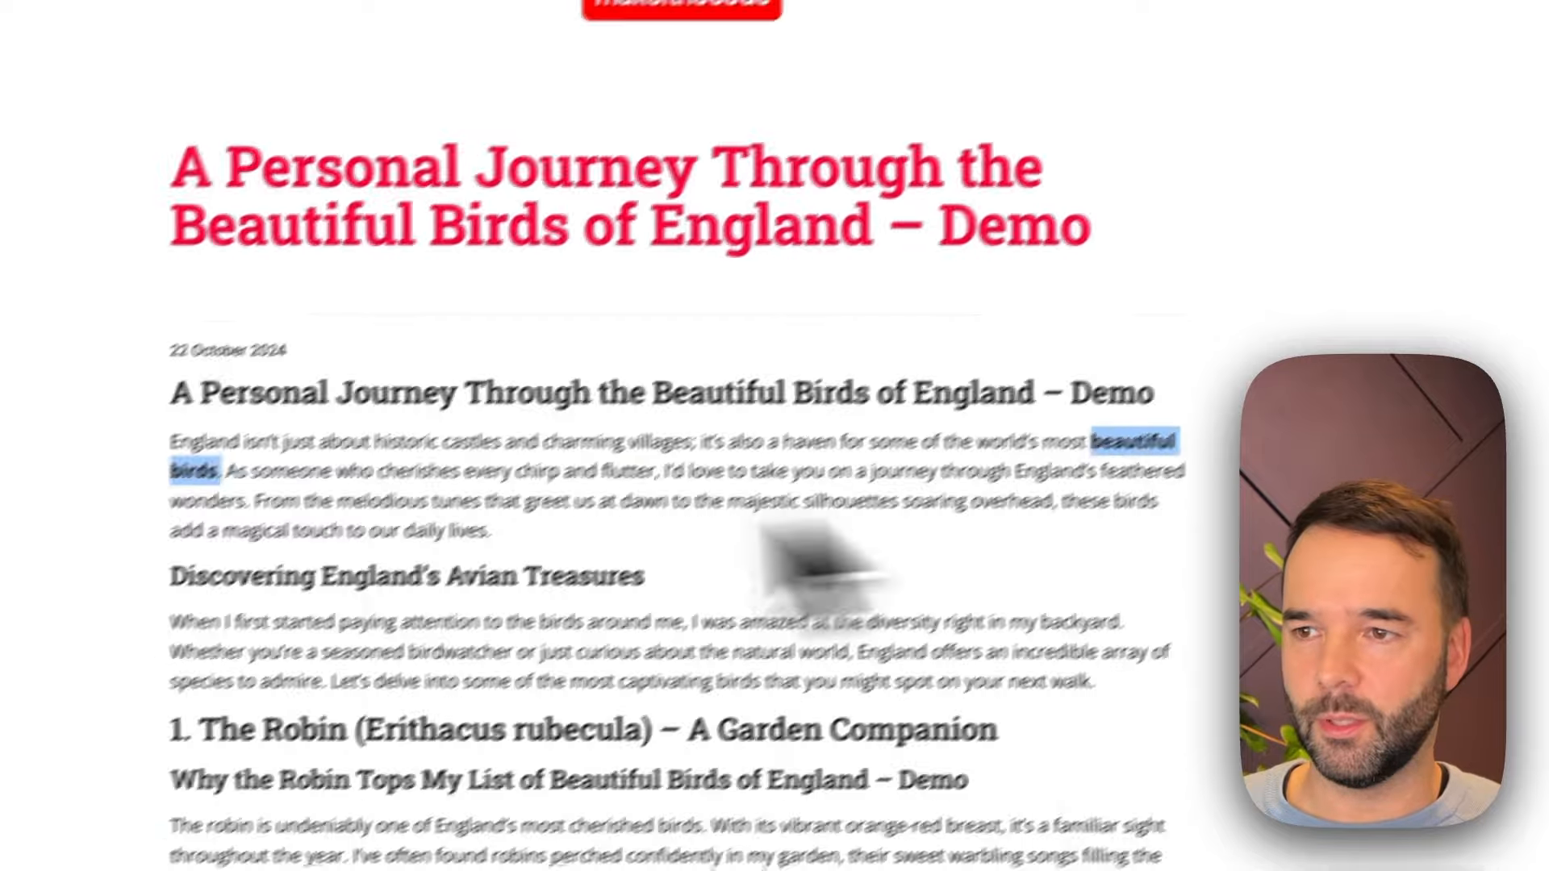
left_click(388, 561)
scroll(515, 609, "down", 3)
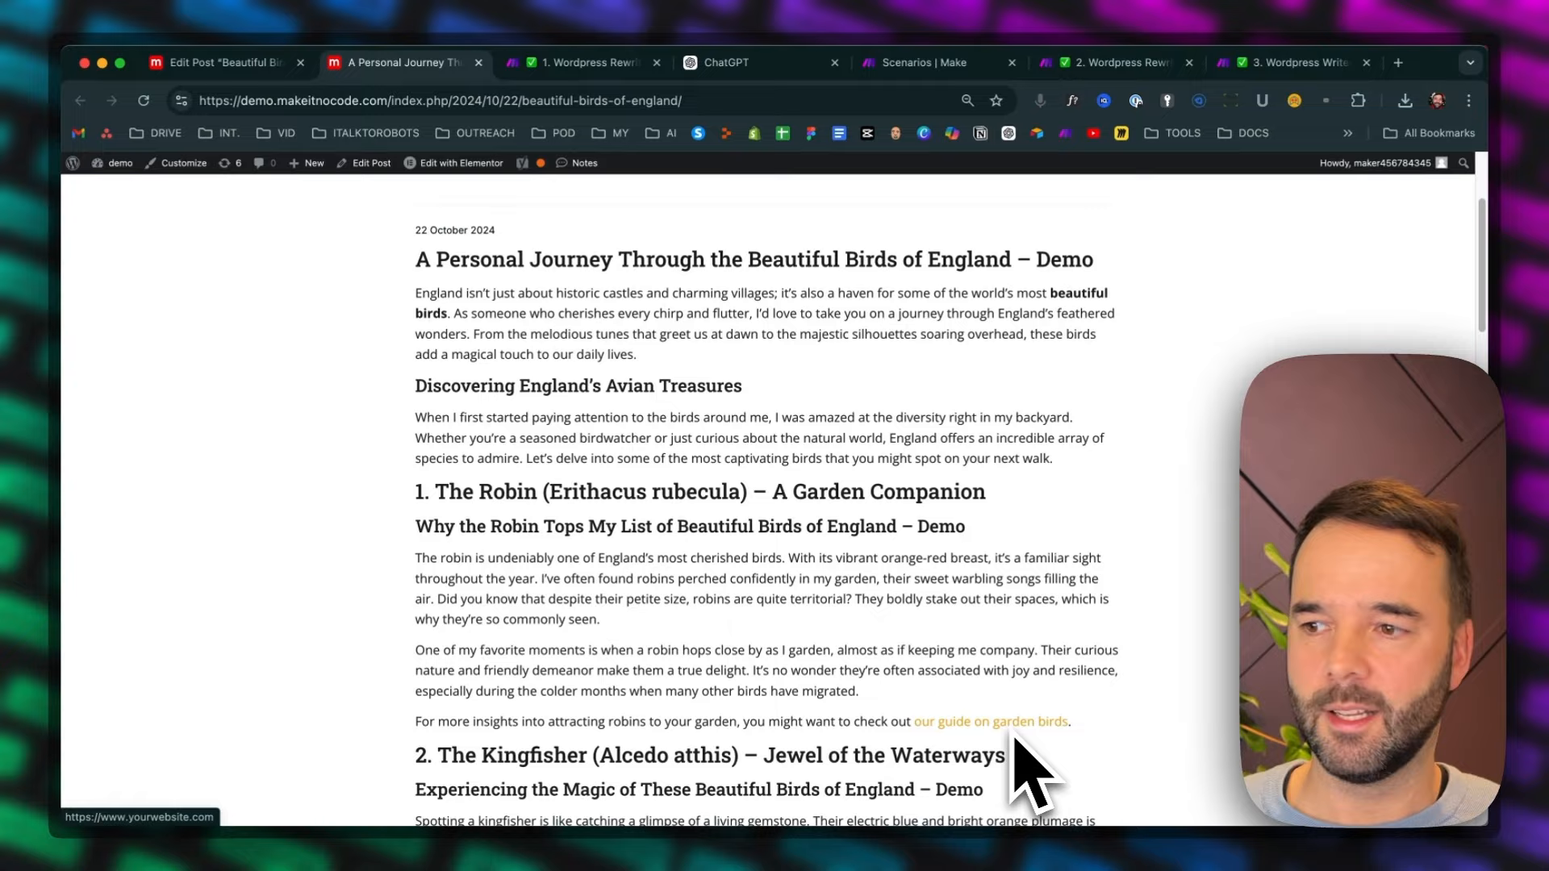
scroll(1015, 739, "down", 10)
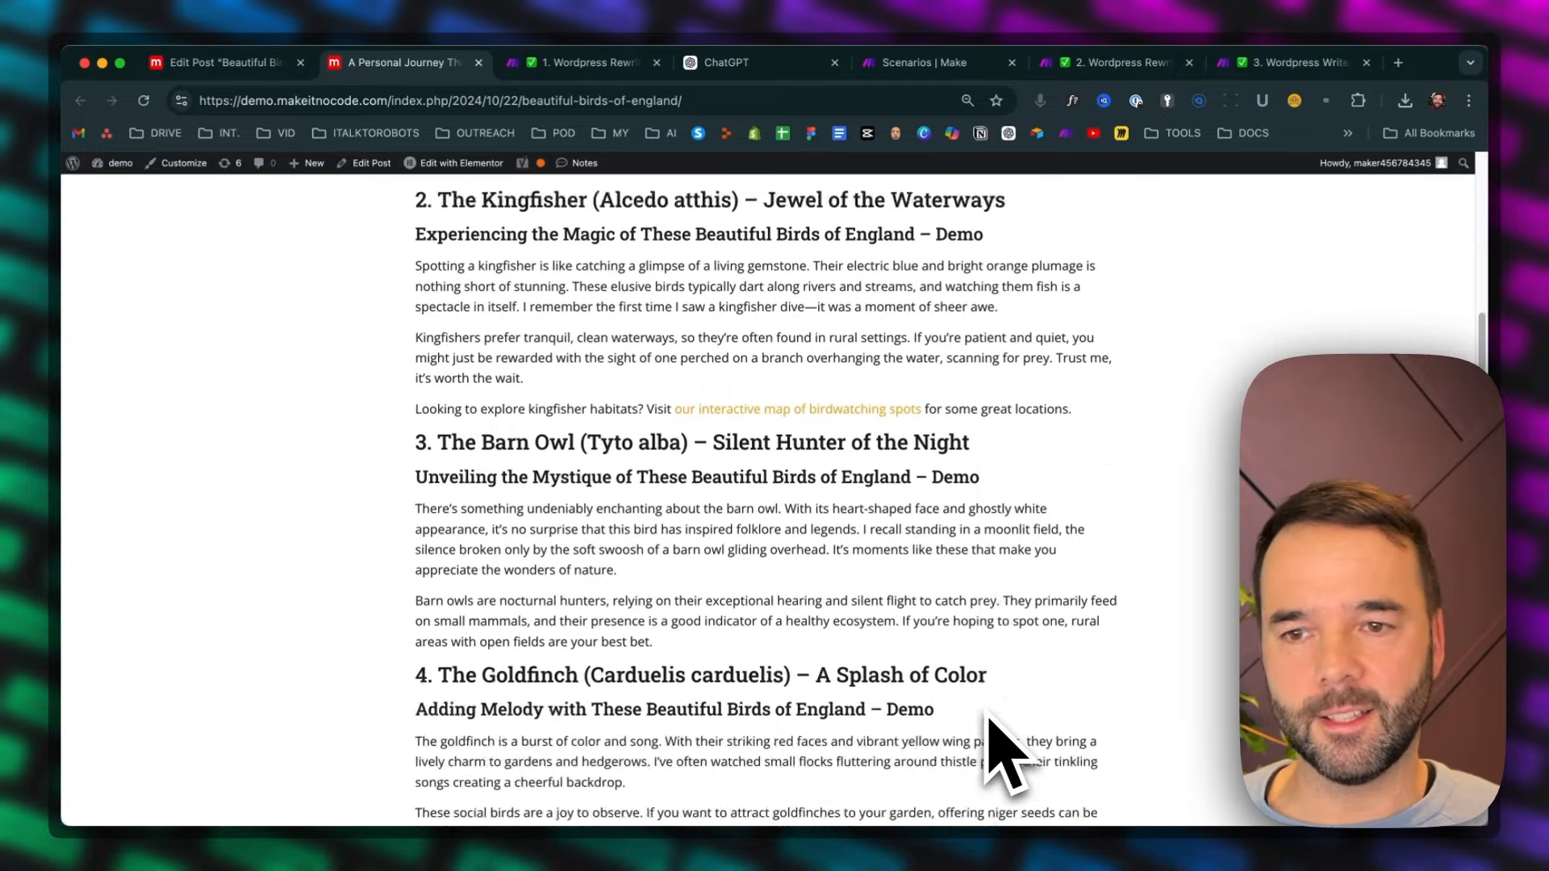
scroll(1005, 750, "down", 15)
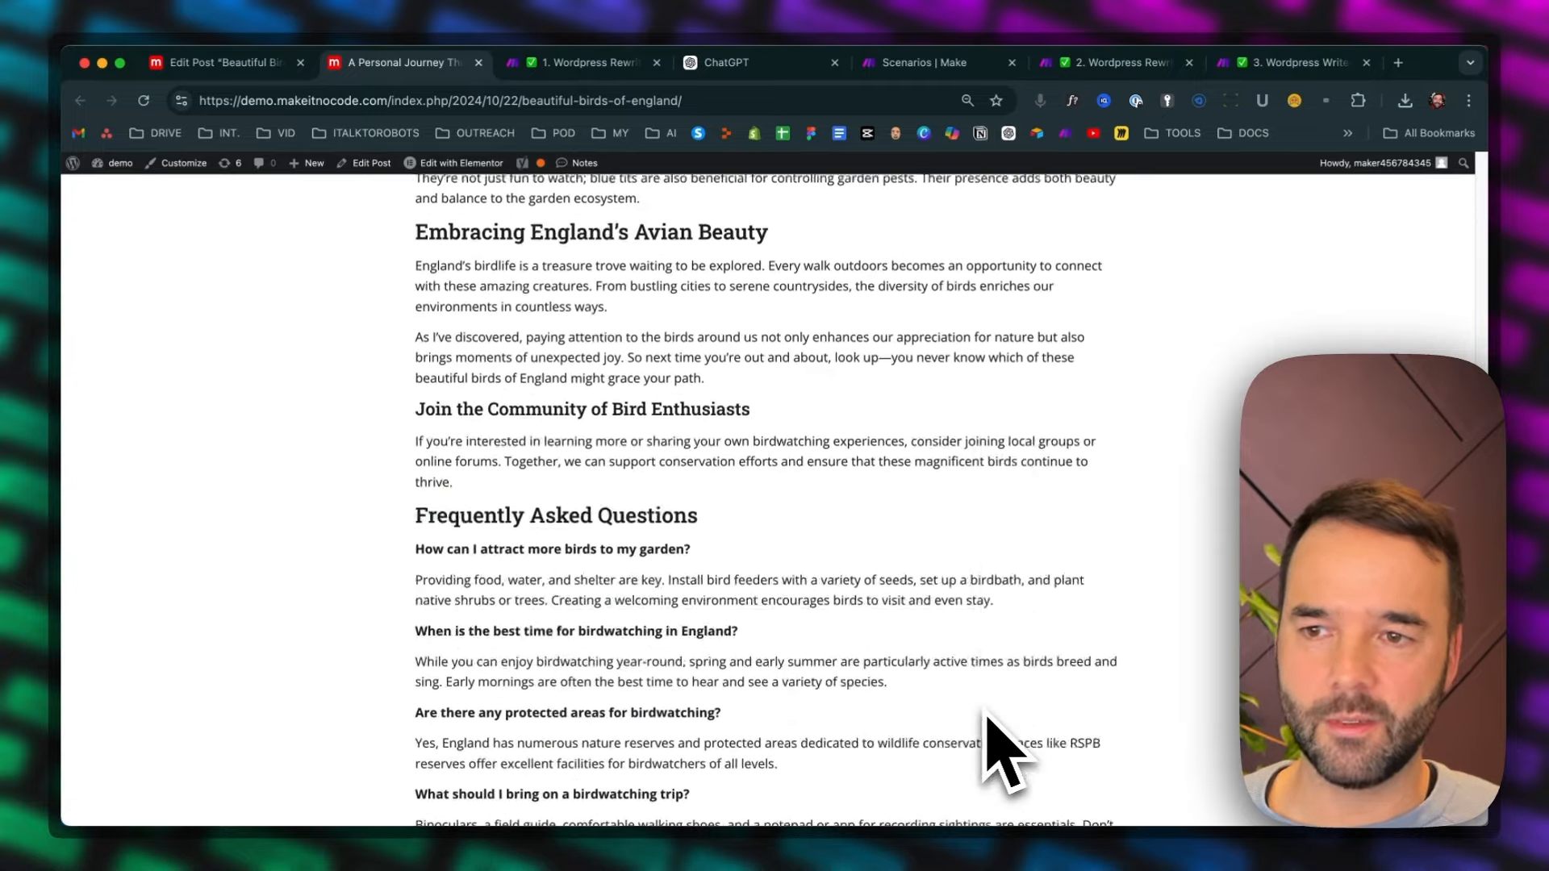
scroll(986, 717, "up", 15)
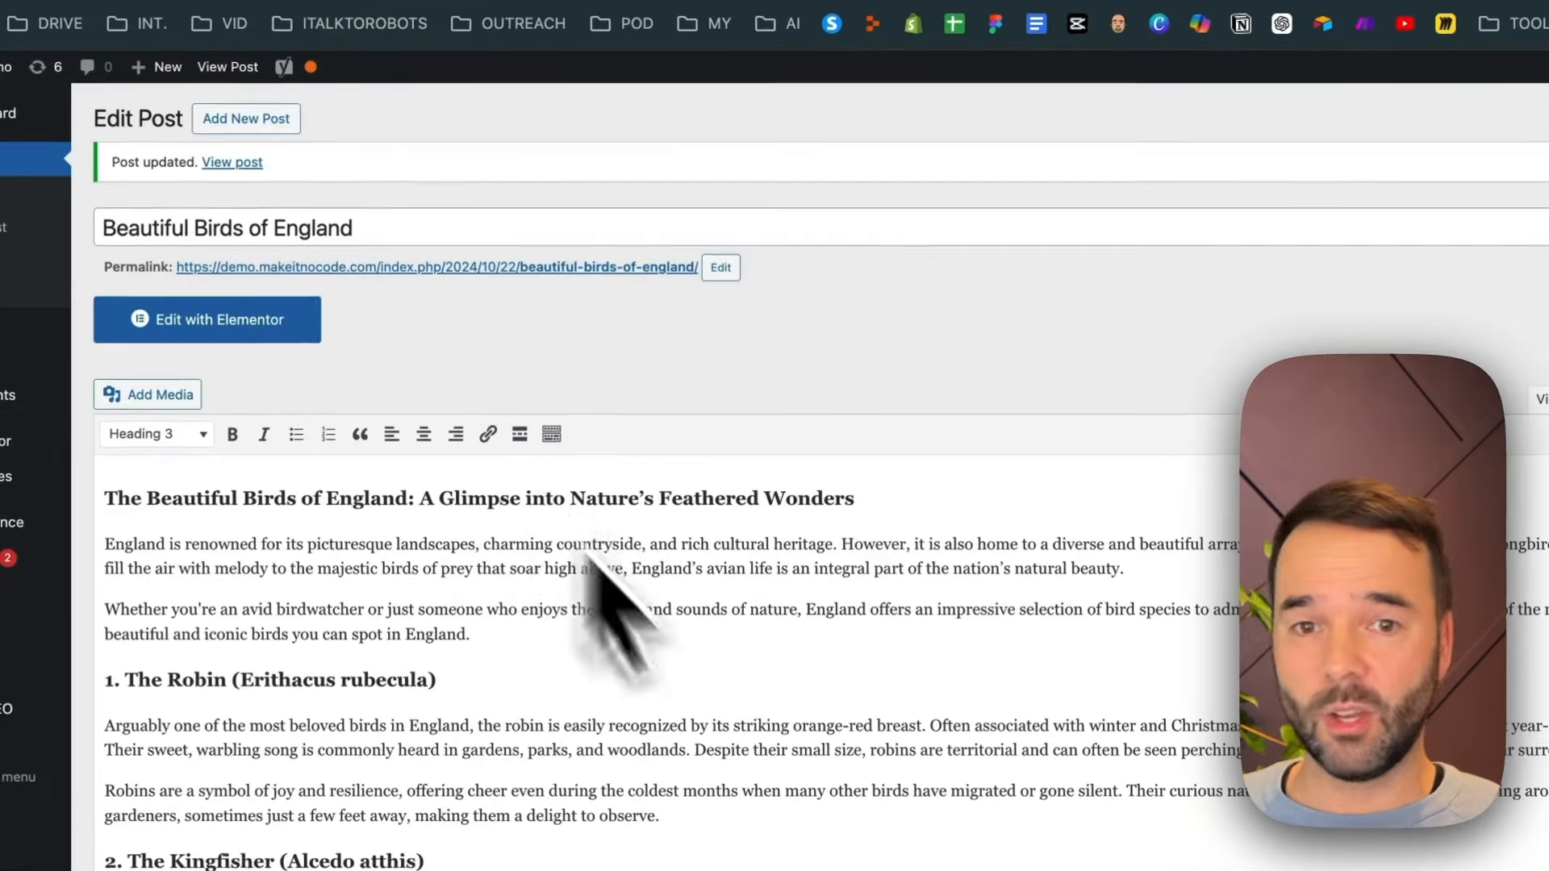
Return to the post editor, review the original version's Yoast SEO section and reload the post
scroll(605, 589, "down", 3)
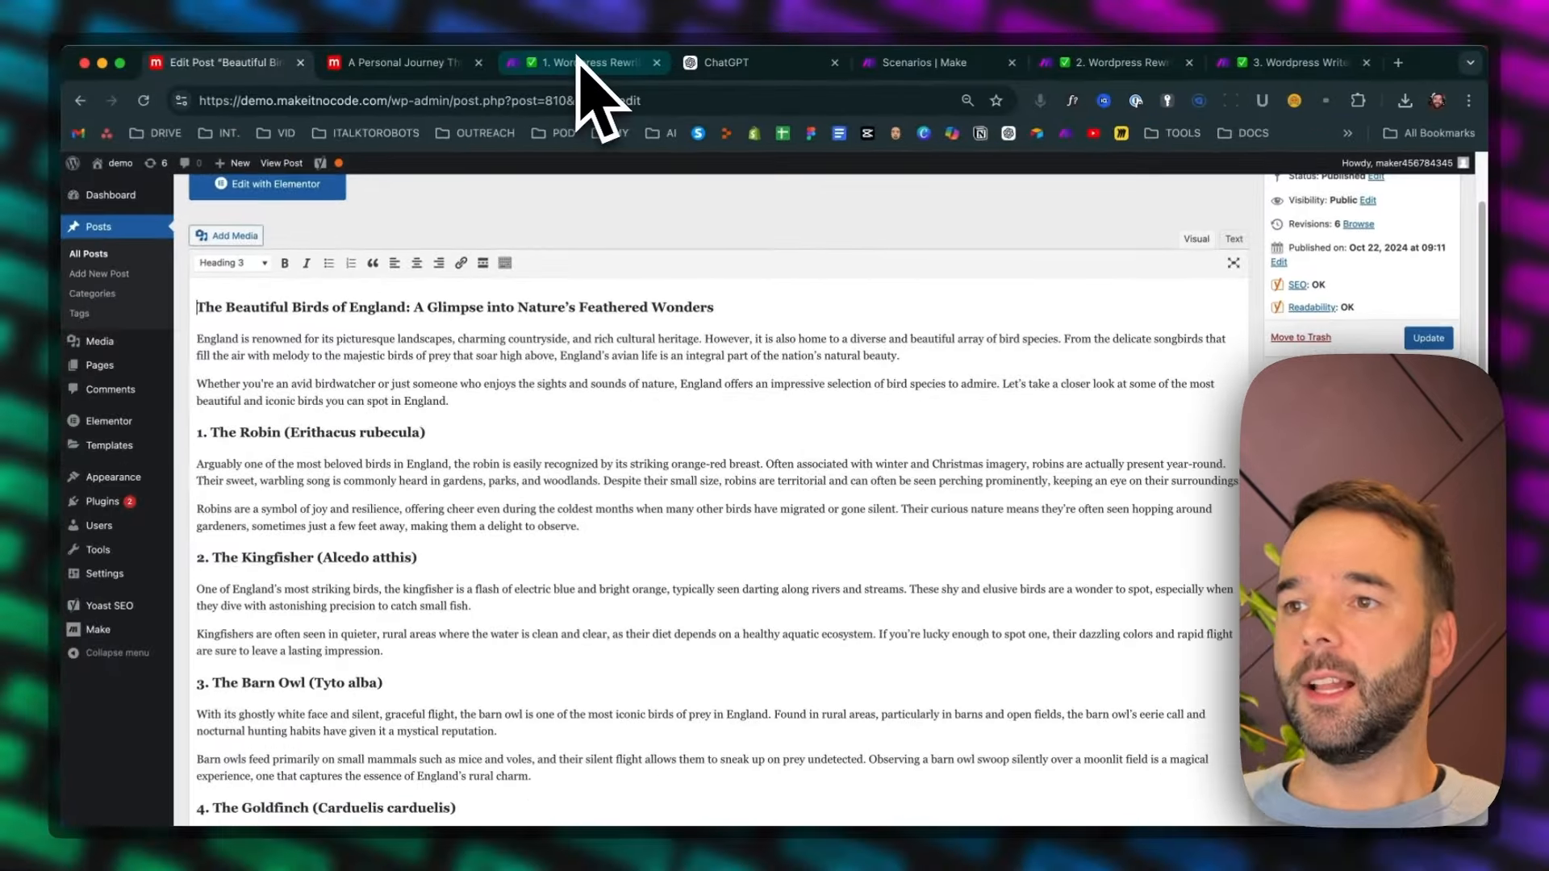
scroll(730, 496, "down", 15)
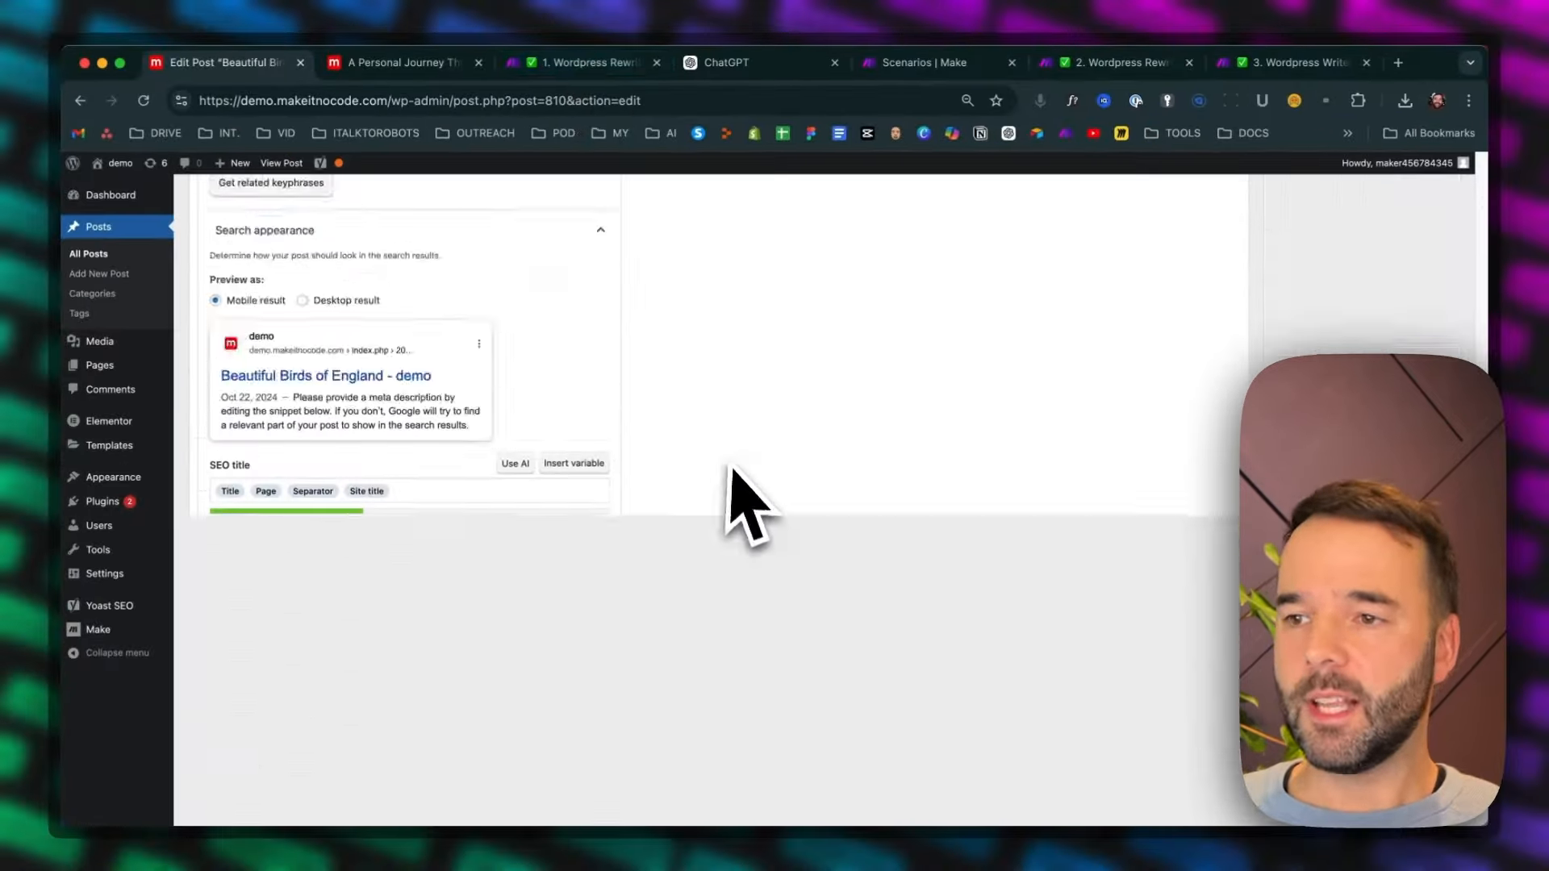
scroll(728, 458, "up", 10)
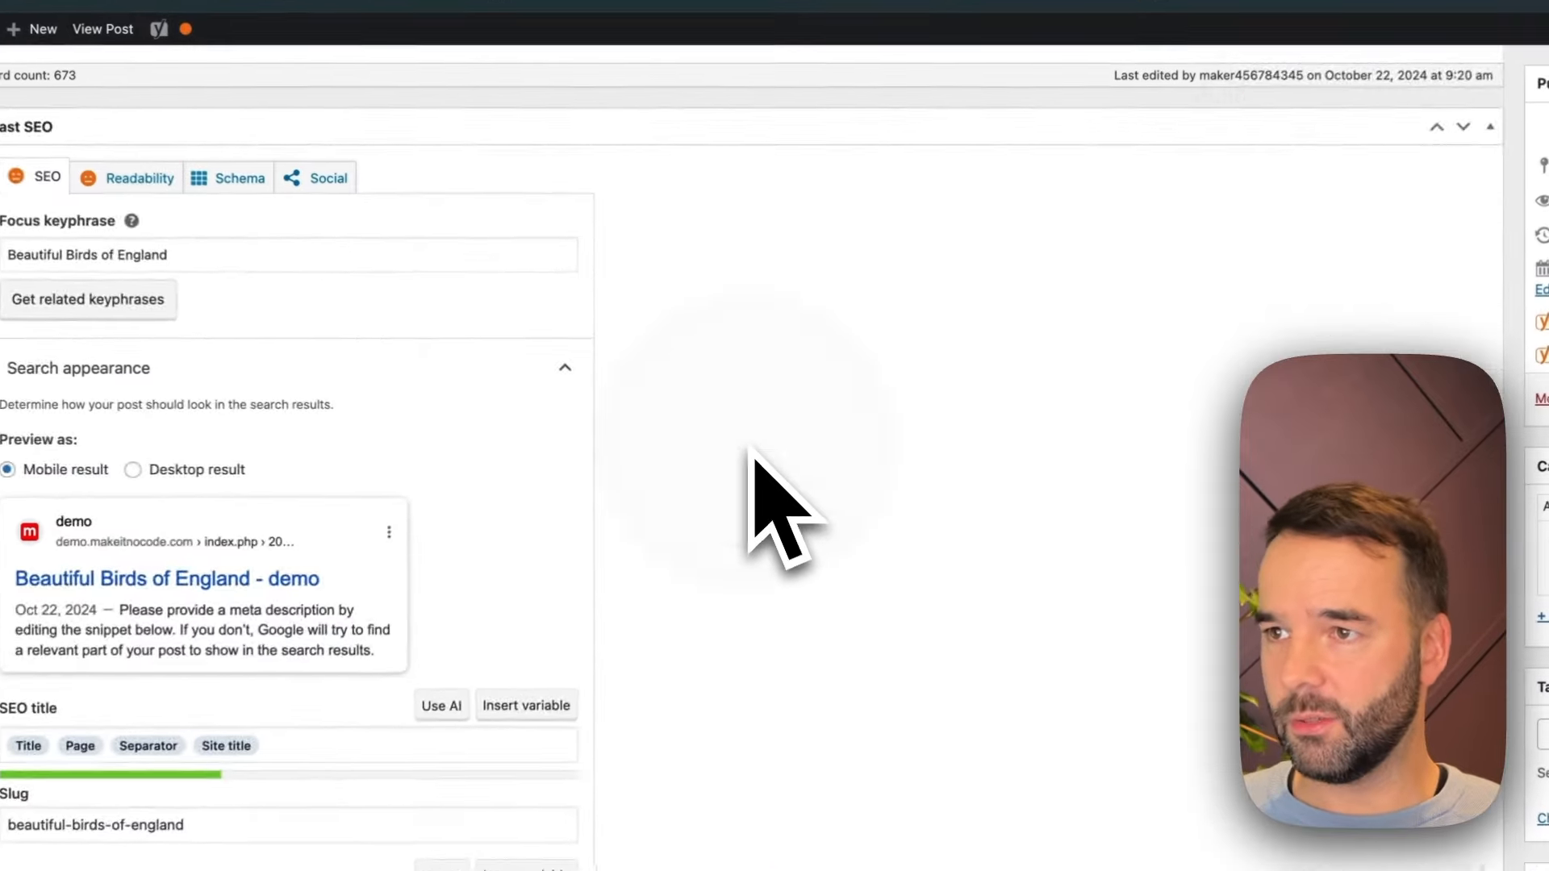
scroll(752, 451, "up", 1)
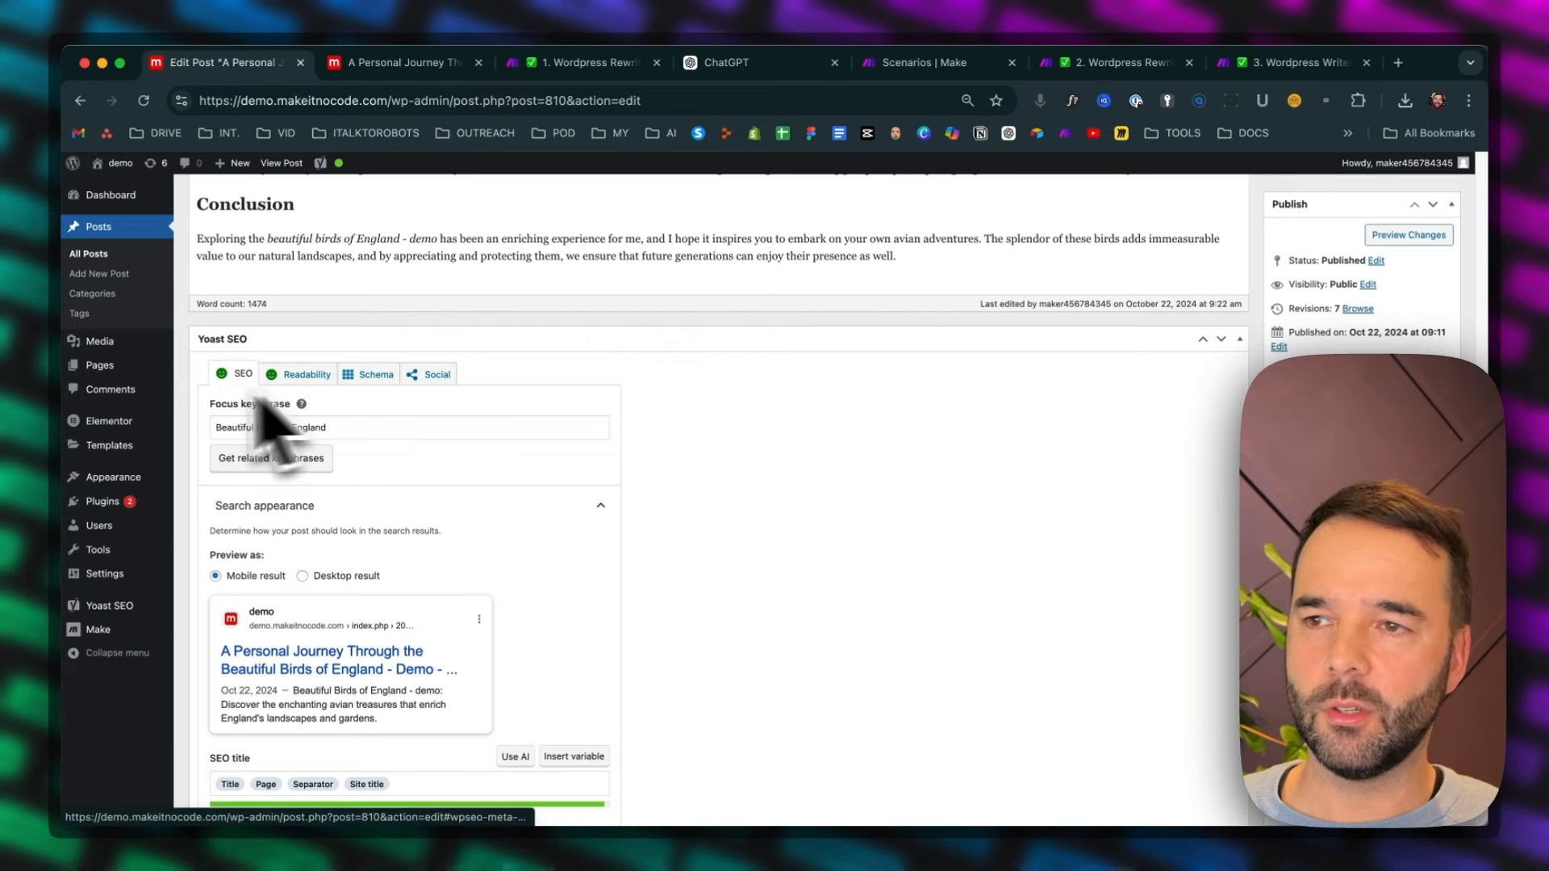
Examine the rewritten post's content in the editor and its Yoast meta description
scroll(721, 492, "up", 20)
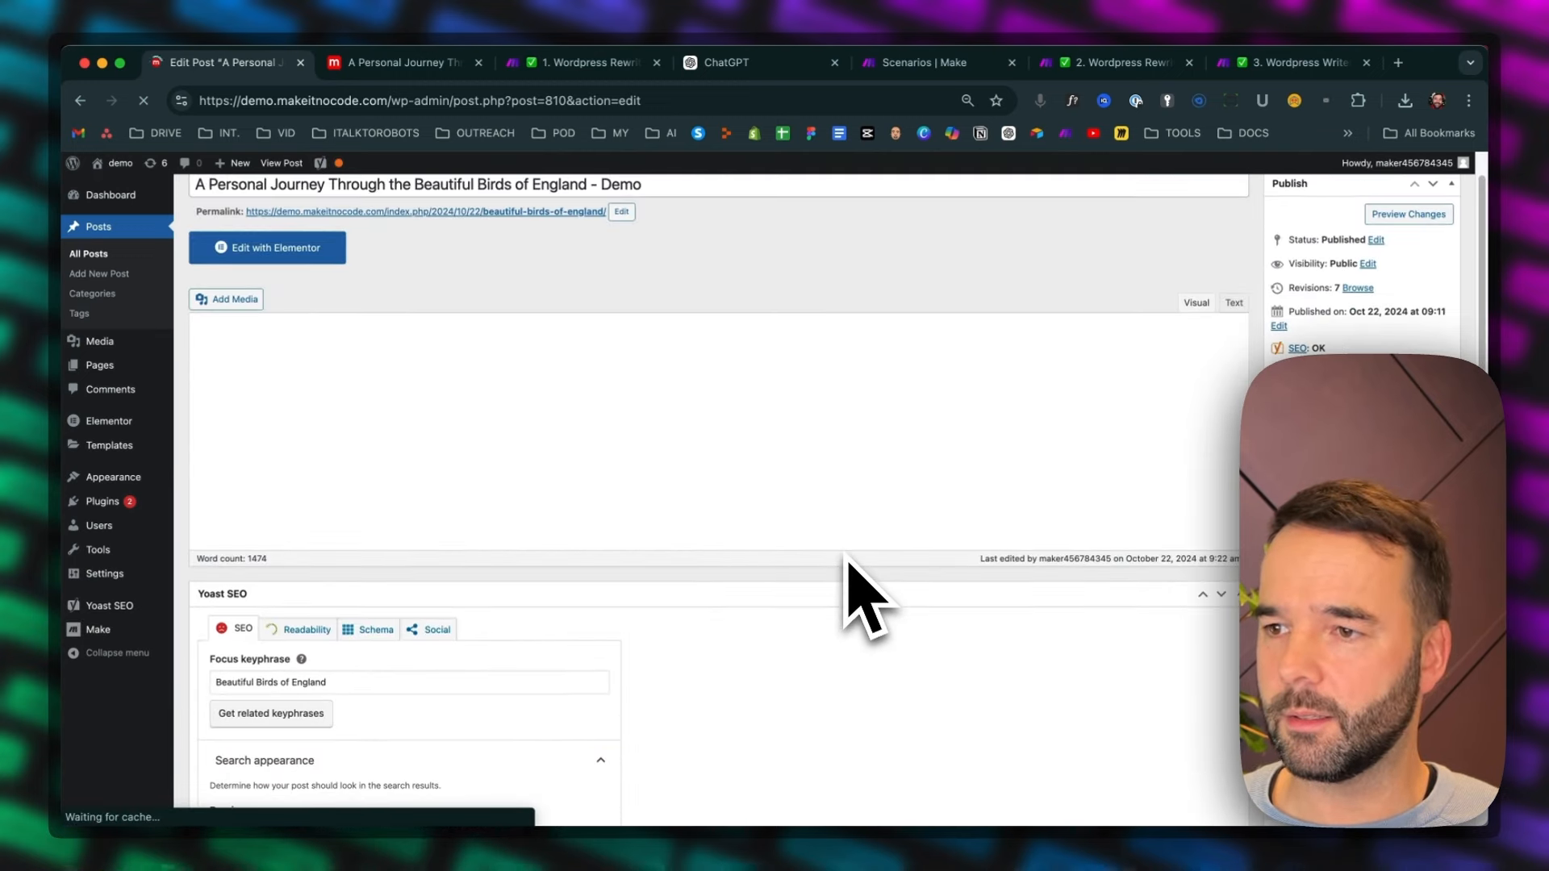
scroll(849, 559, "down", 20)
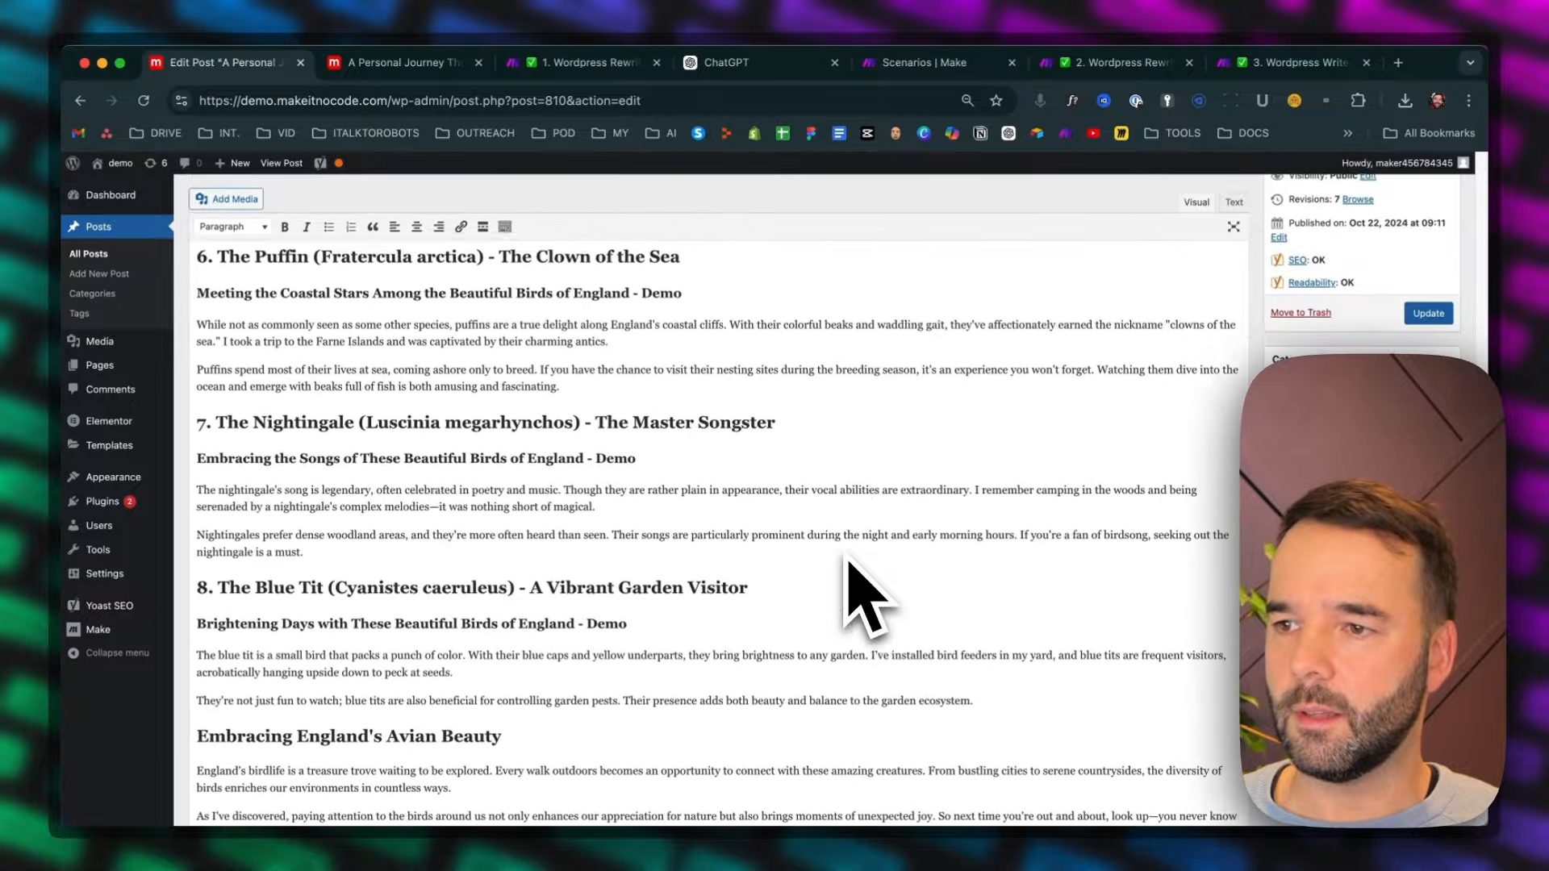
scroll(847, 558, "up", 1)
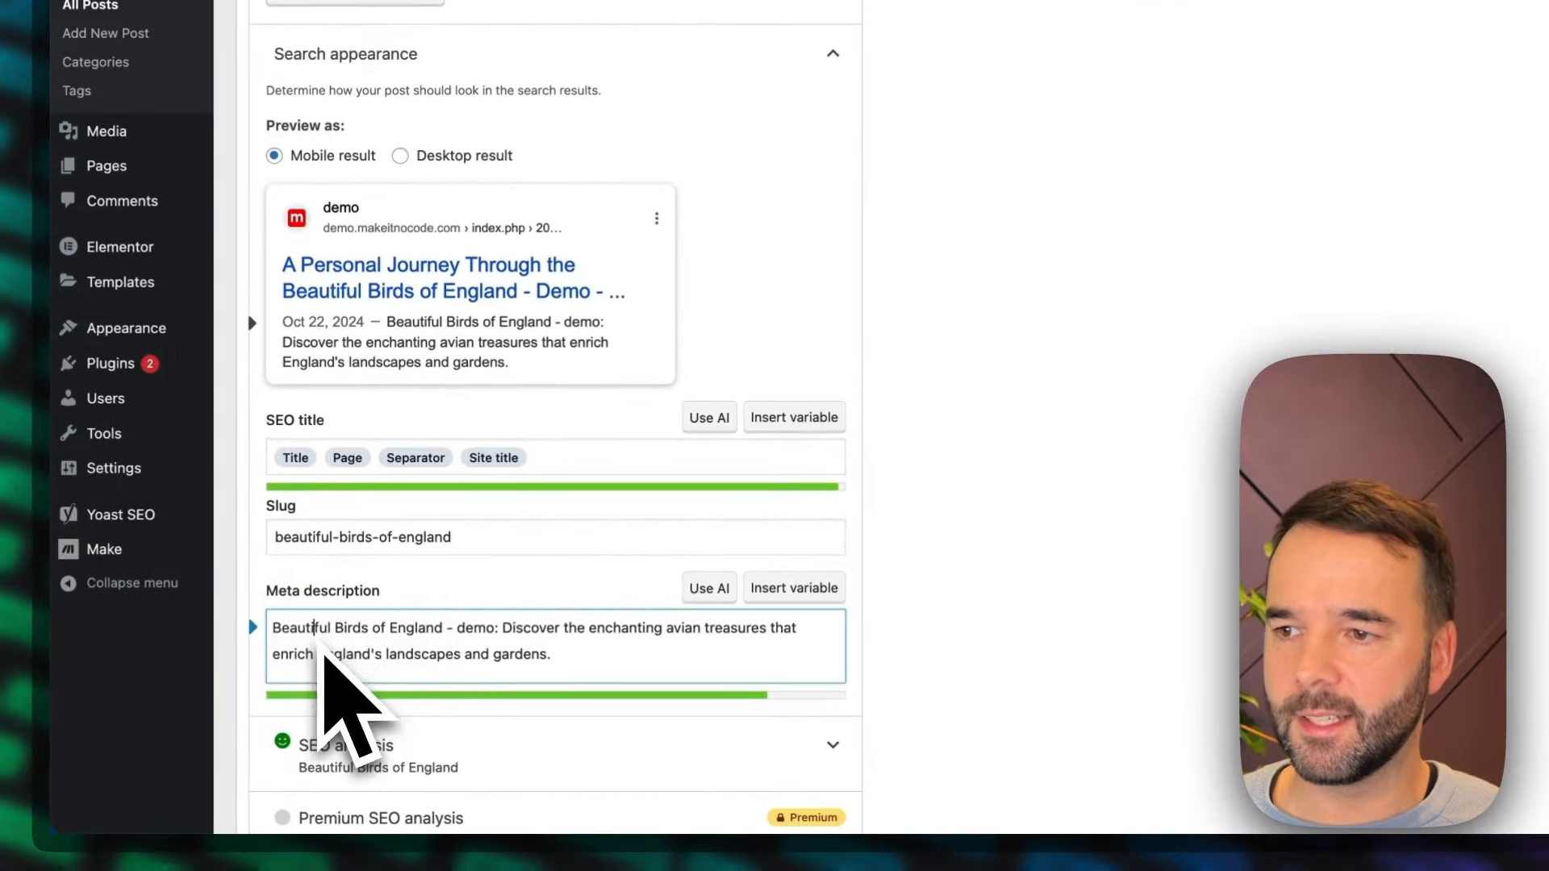
left_click_drag(246, 686, 464, 703)
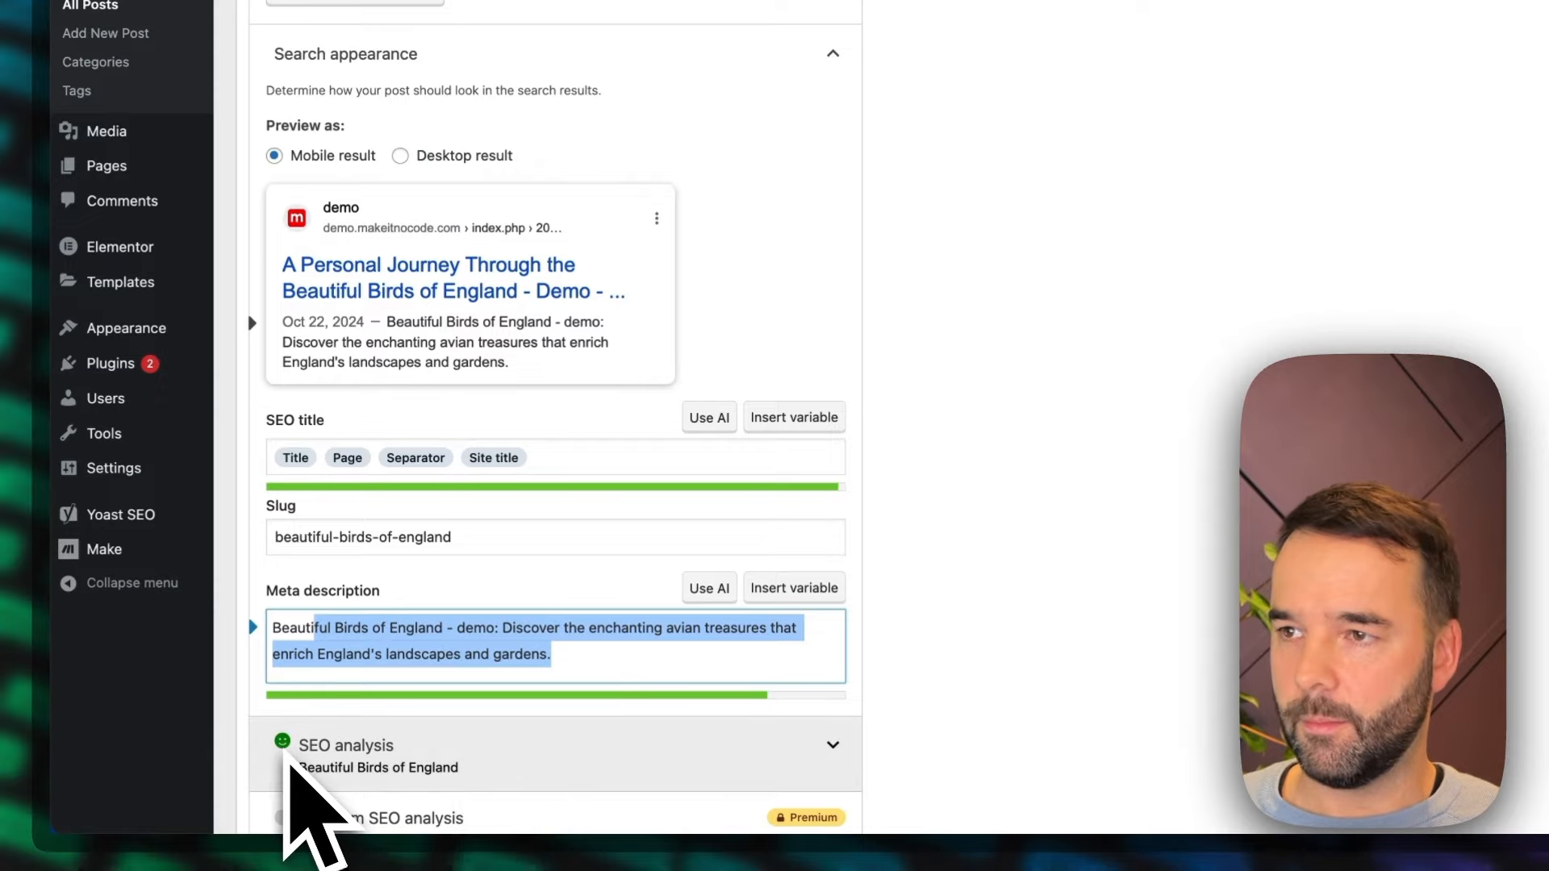
scroll(674, 557, "up", 3)
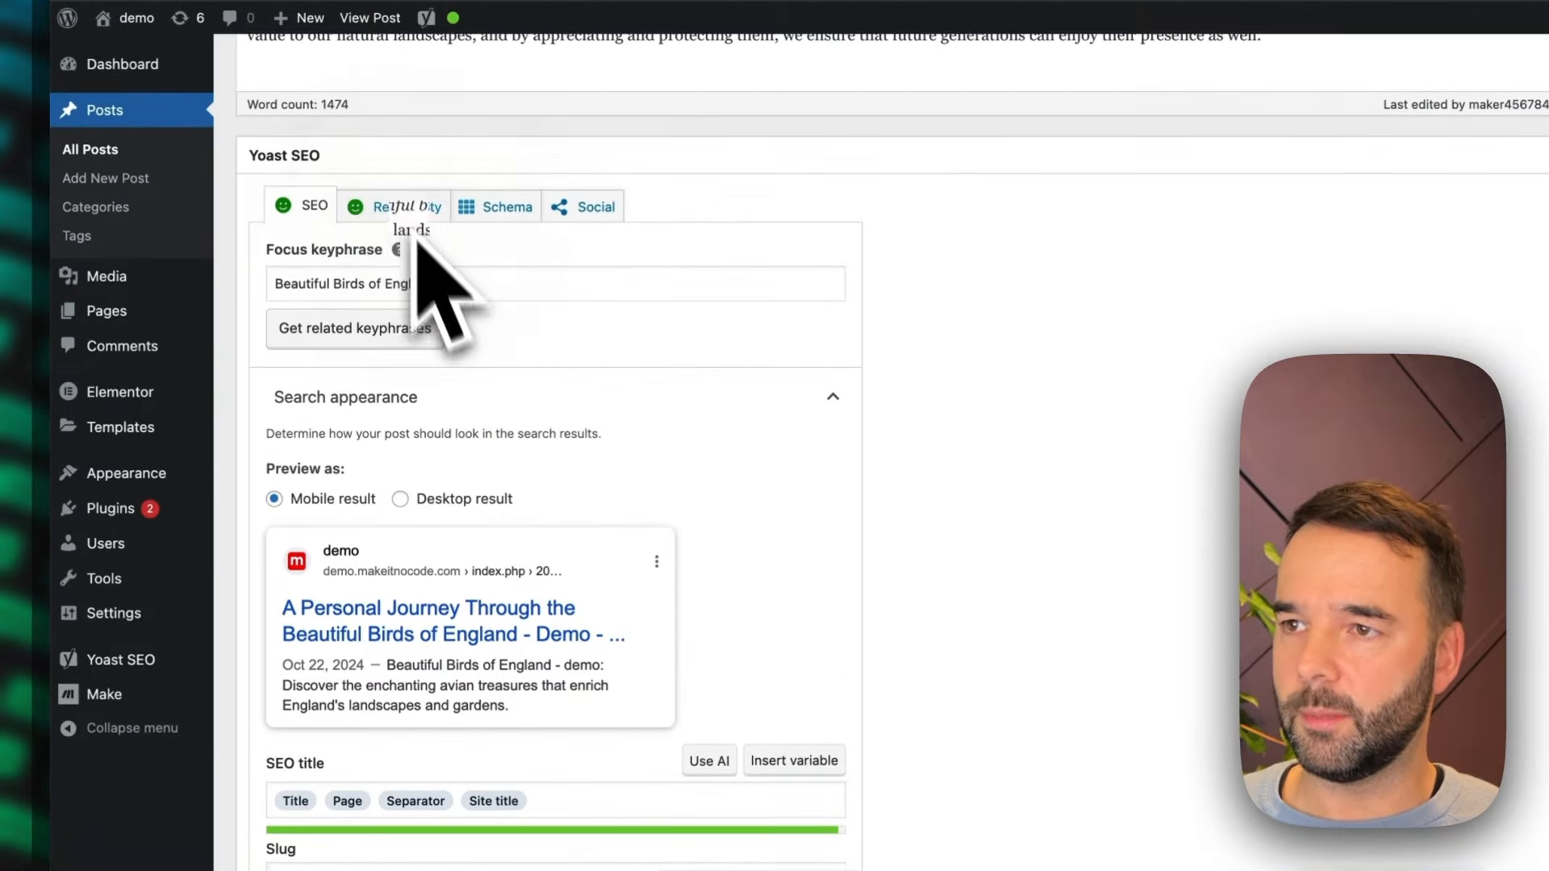
Review the Yoast readability analysis and return to the SEO settings with the search appearance preview
left_click(413, 225)
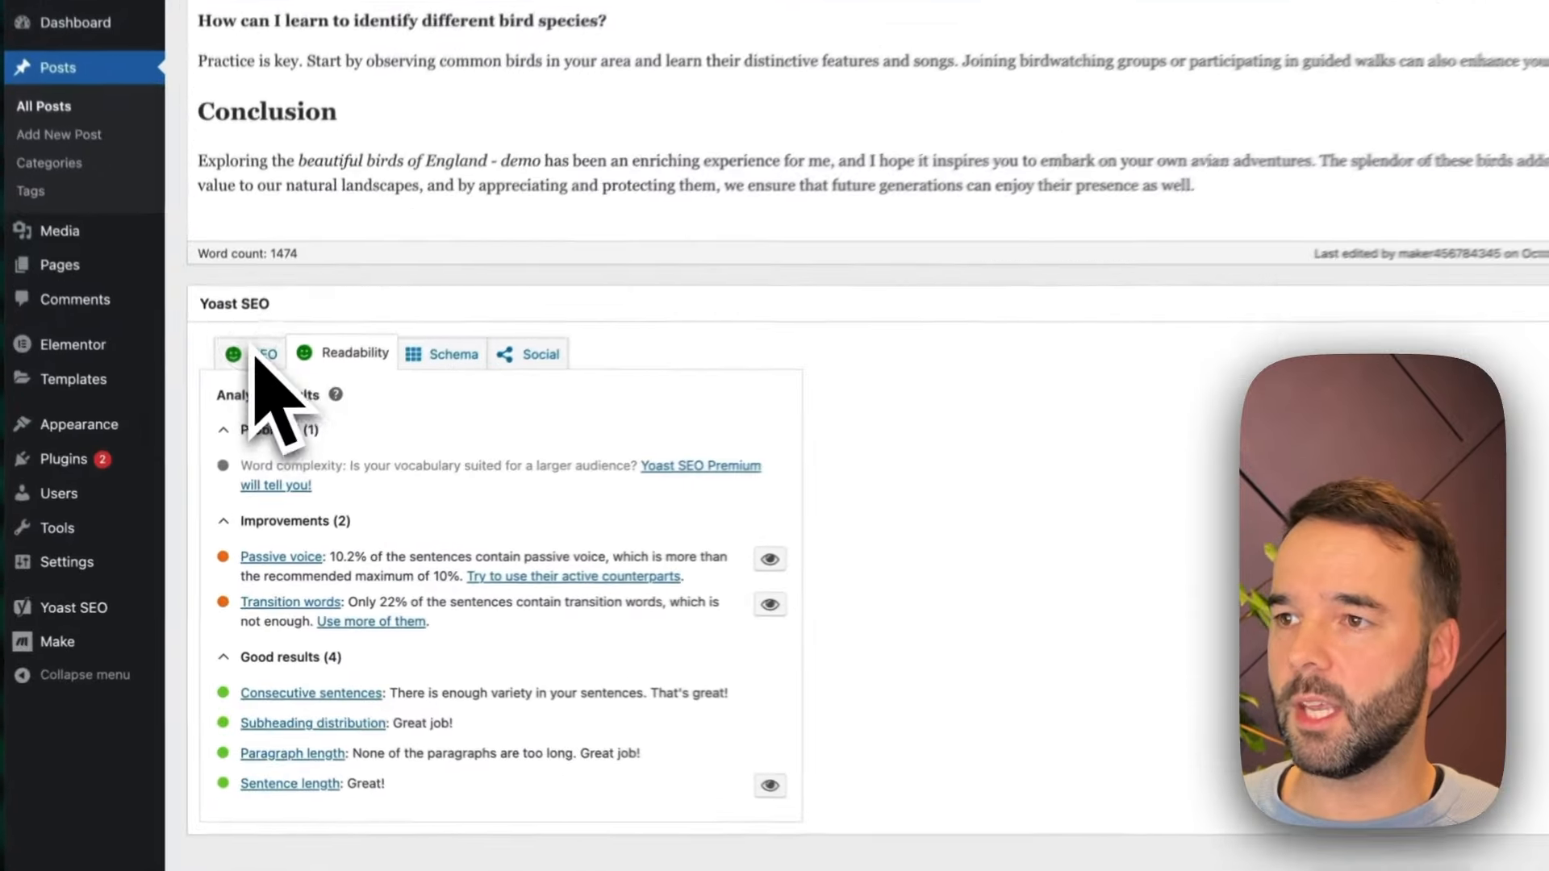
left_click(236, 428)
scroll(945, 599, "down", 3)
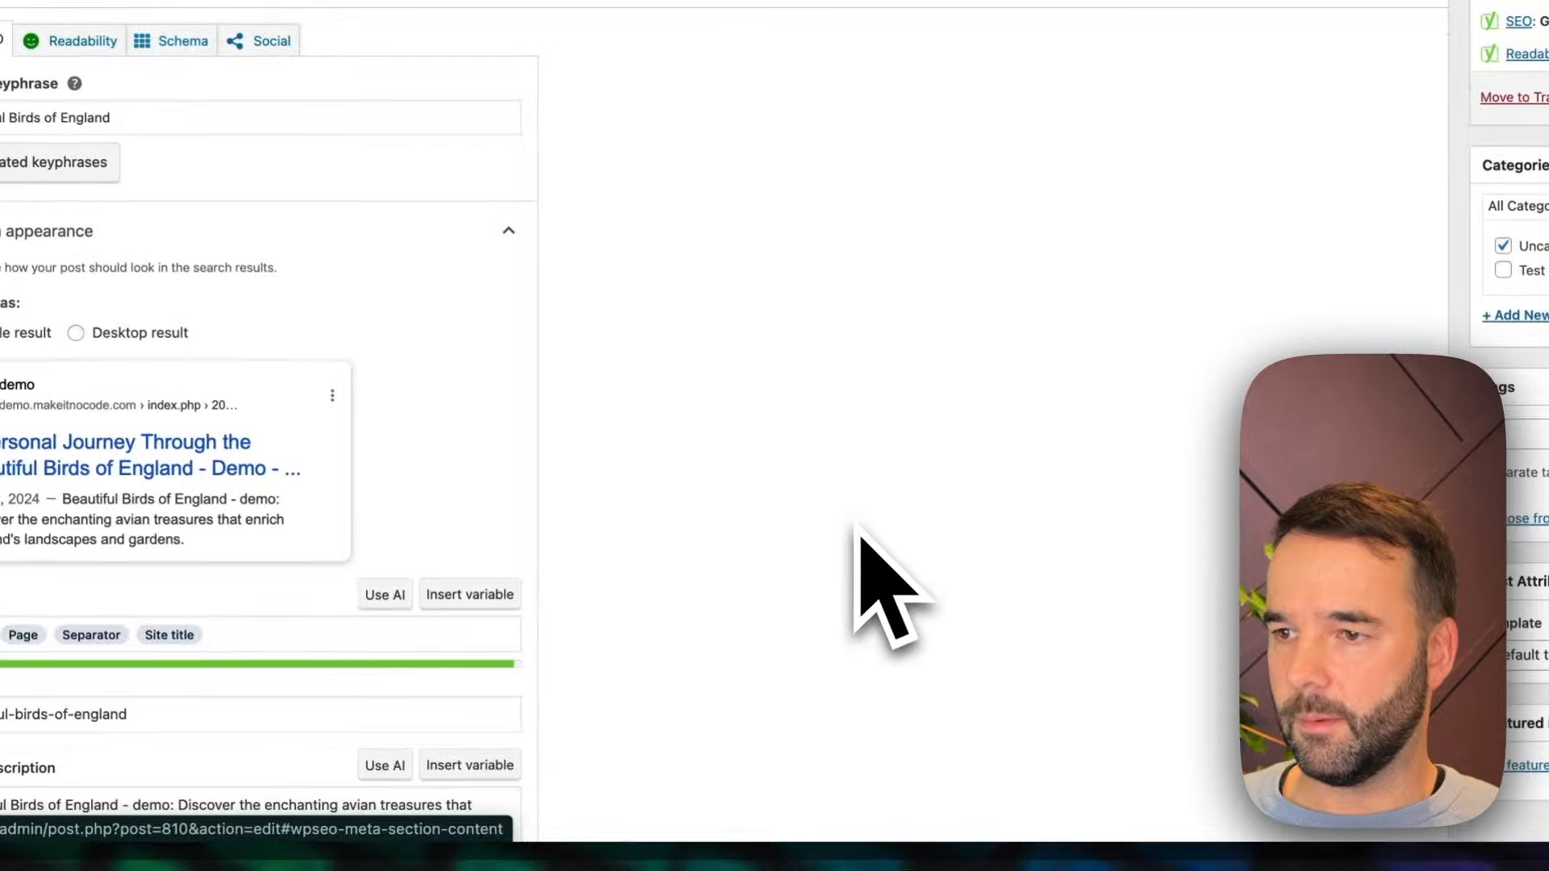
Read through the rewritten post in the editor, from its title and links to the conclusion and the Yoast search appearance fields
scroll(1014, 576, "up", 2)
scroll(841, 613, "up", 10)
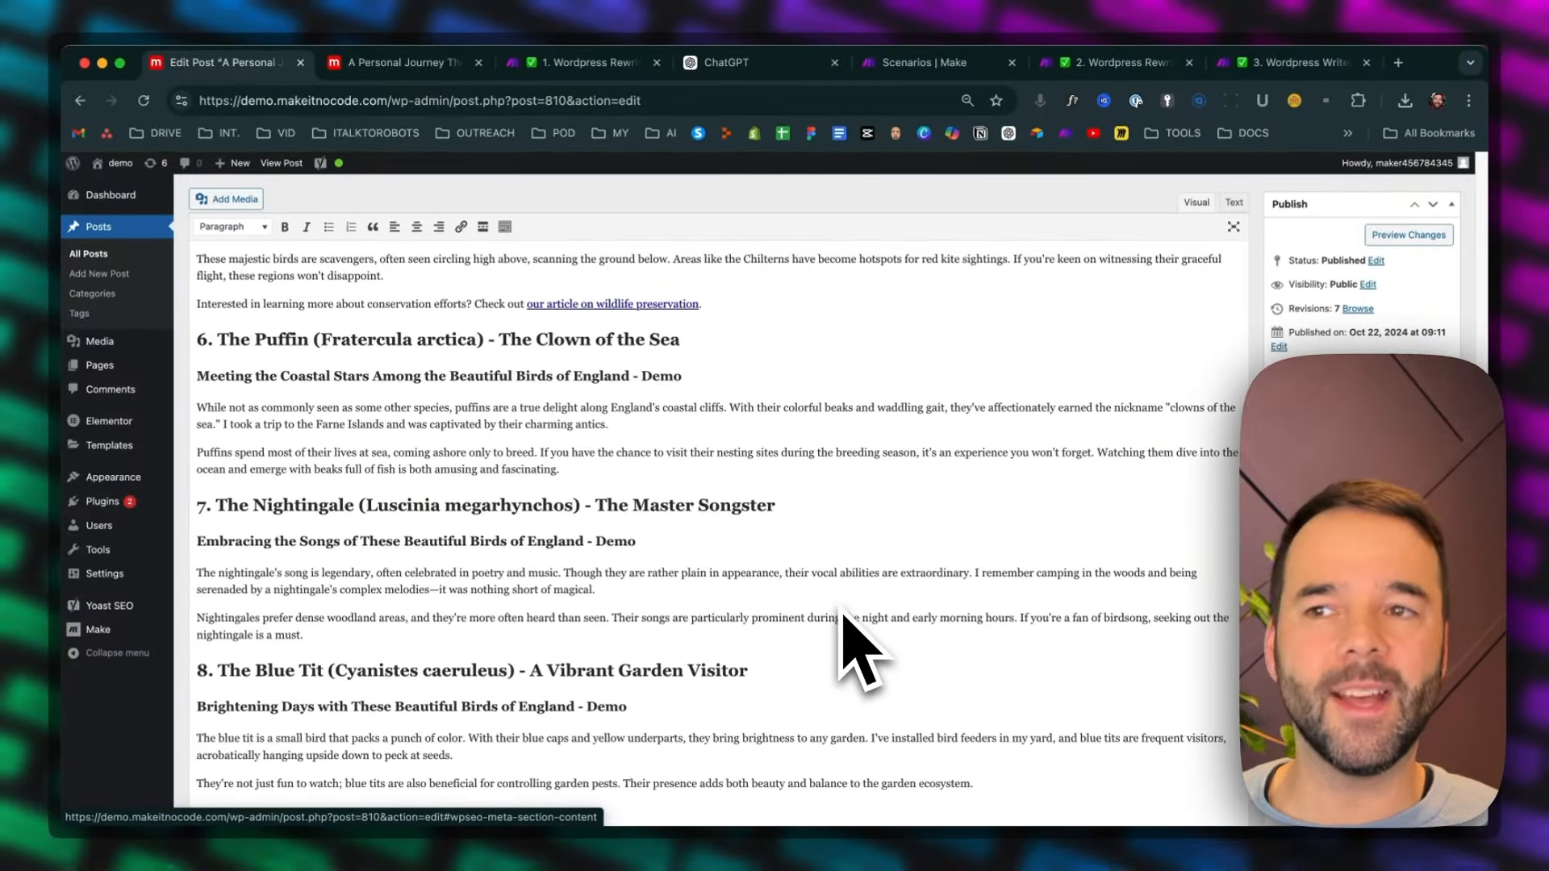
scroll(841, 615, "up", 5)
scroll(843, 625, "up", 5)
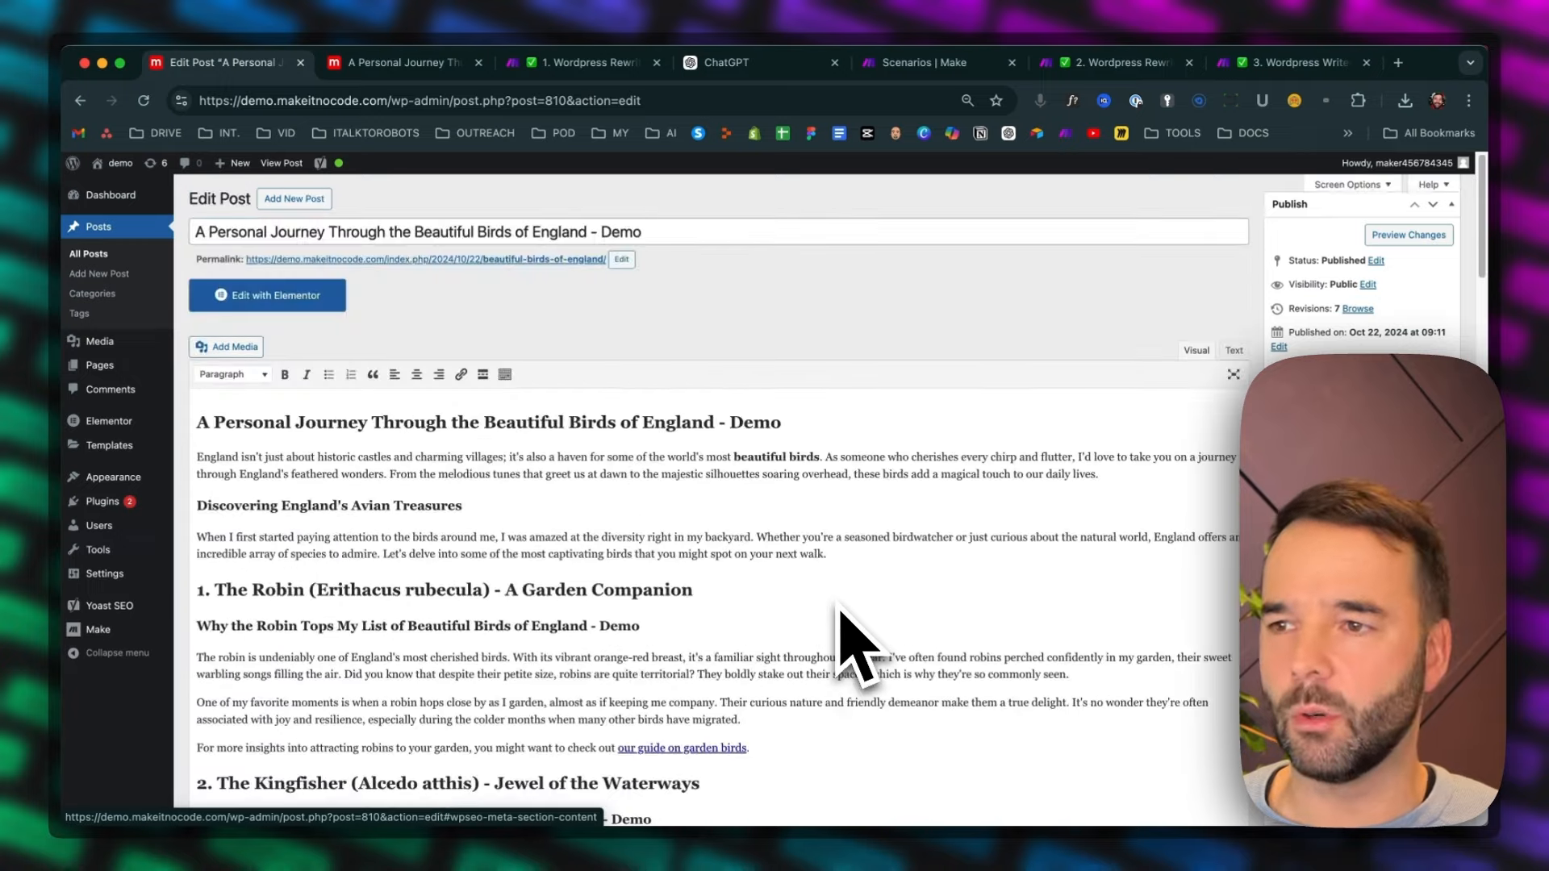
scroll(823, 677, "down", 4)
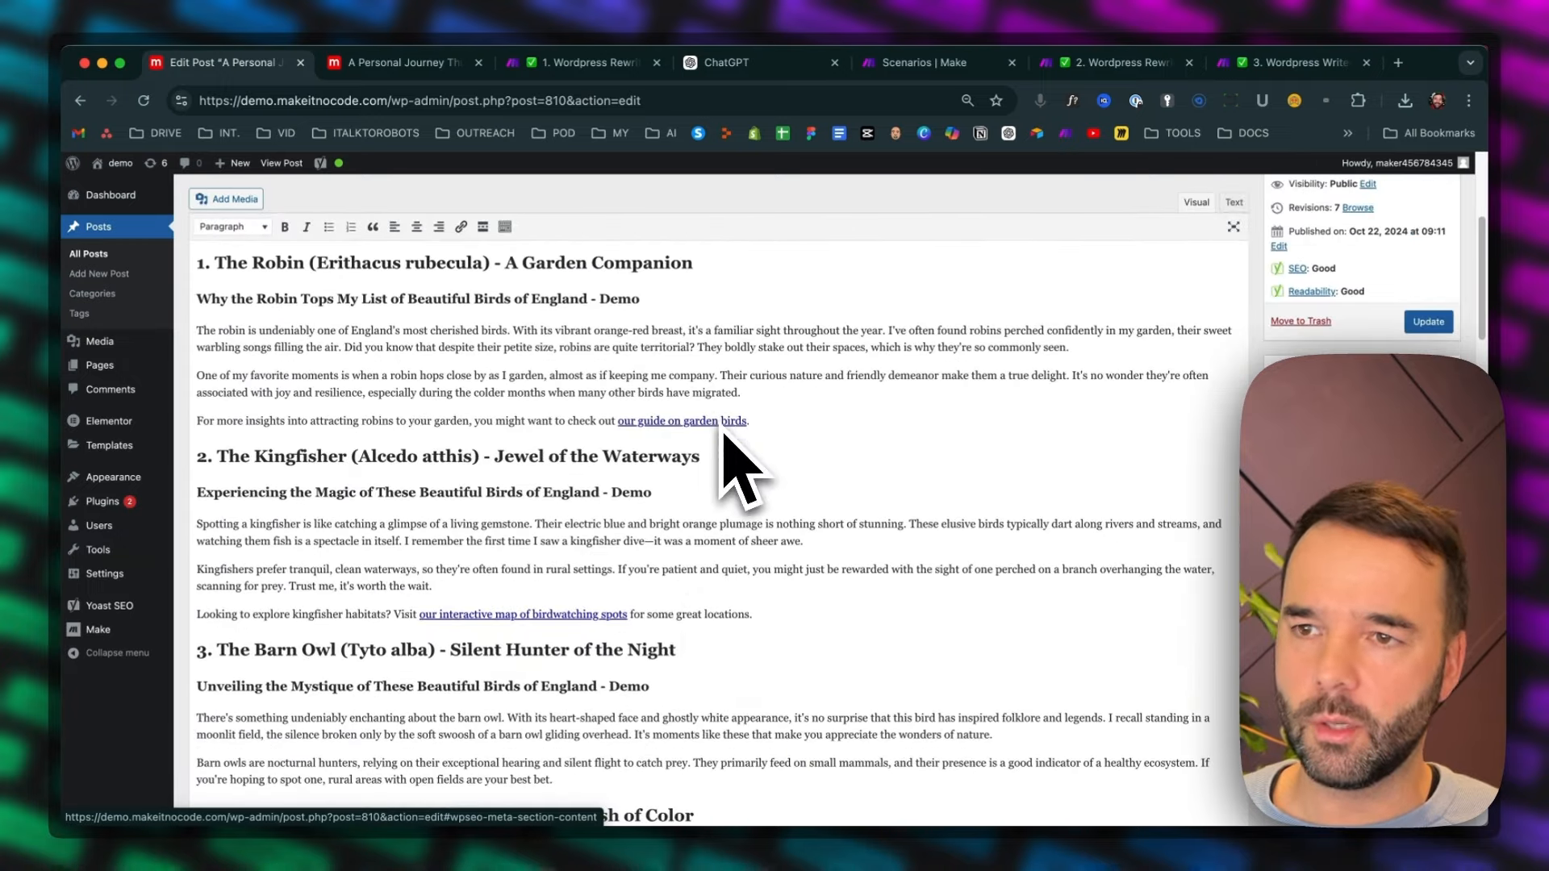
scroll(645, 641, "down", 4)
scroll(639, 568, "down", 15)
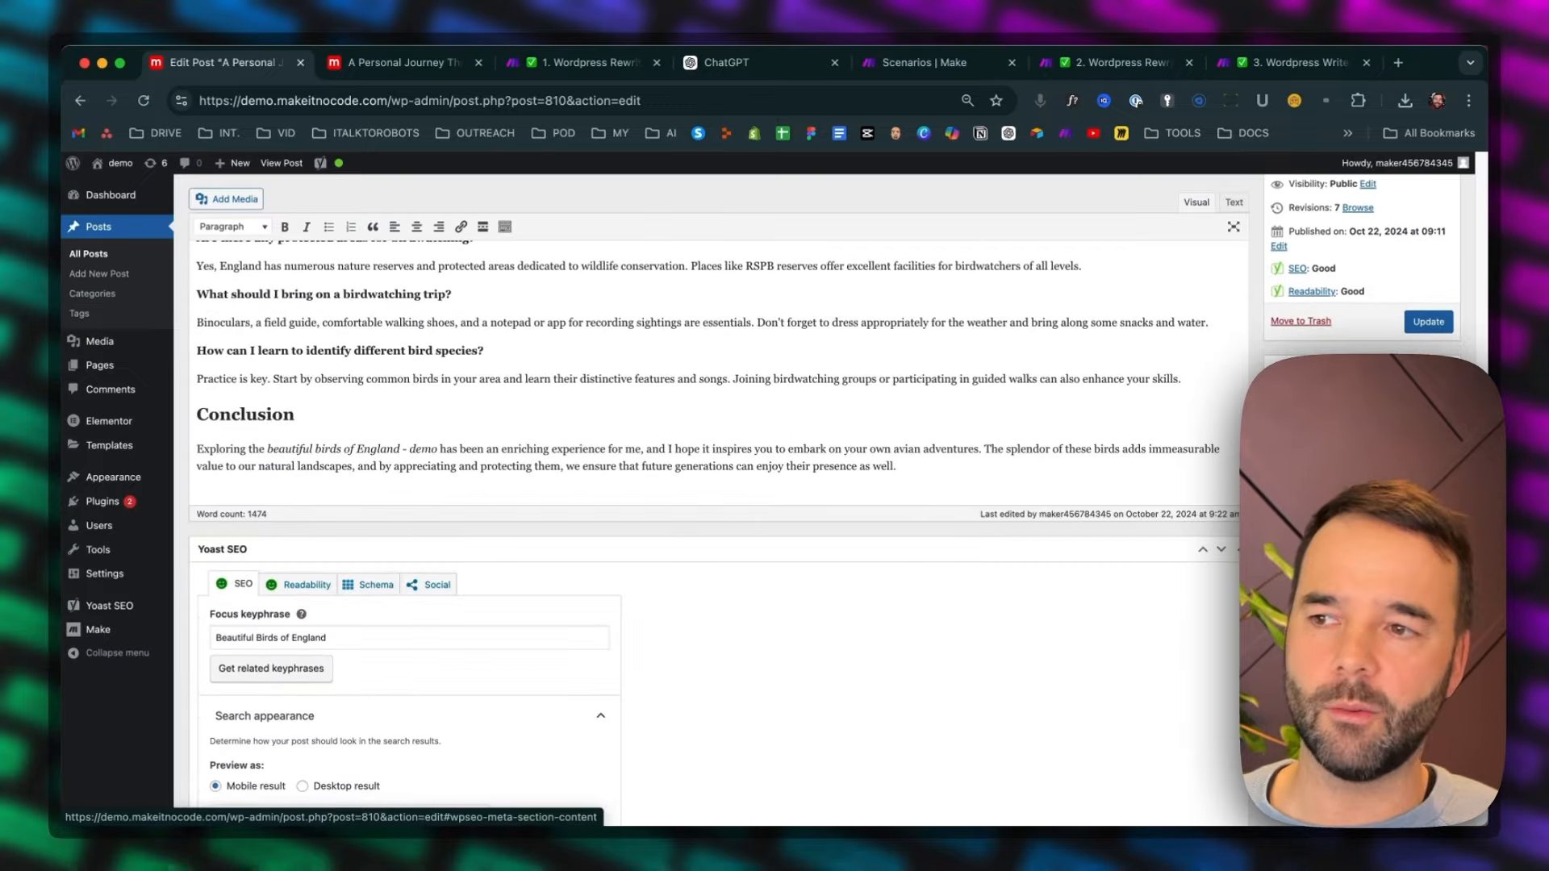
scroll(926, 678, "up", 20)
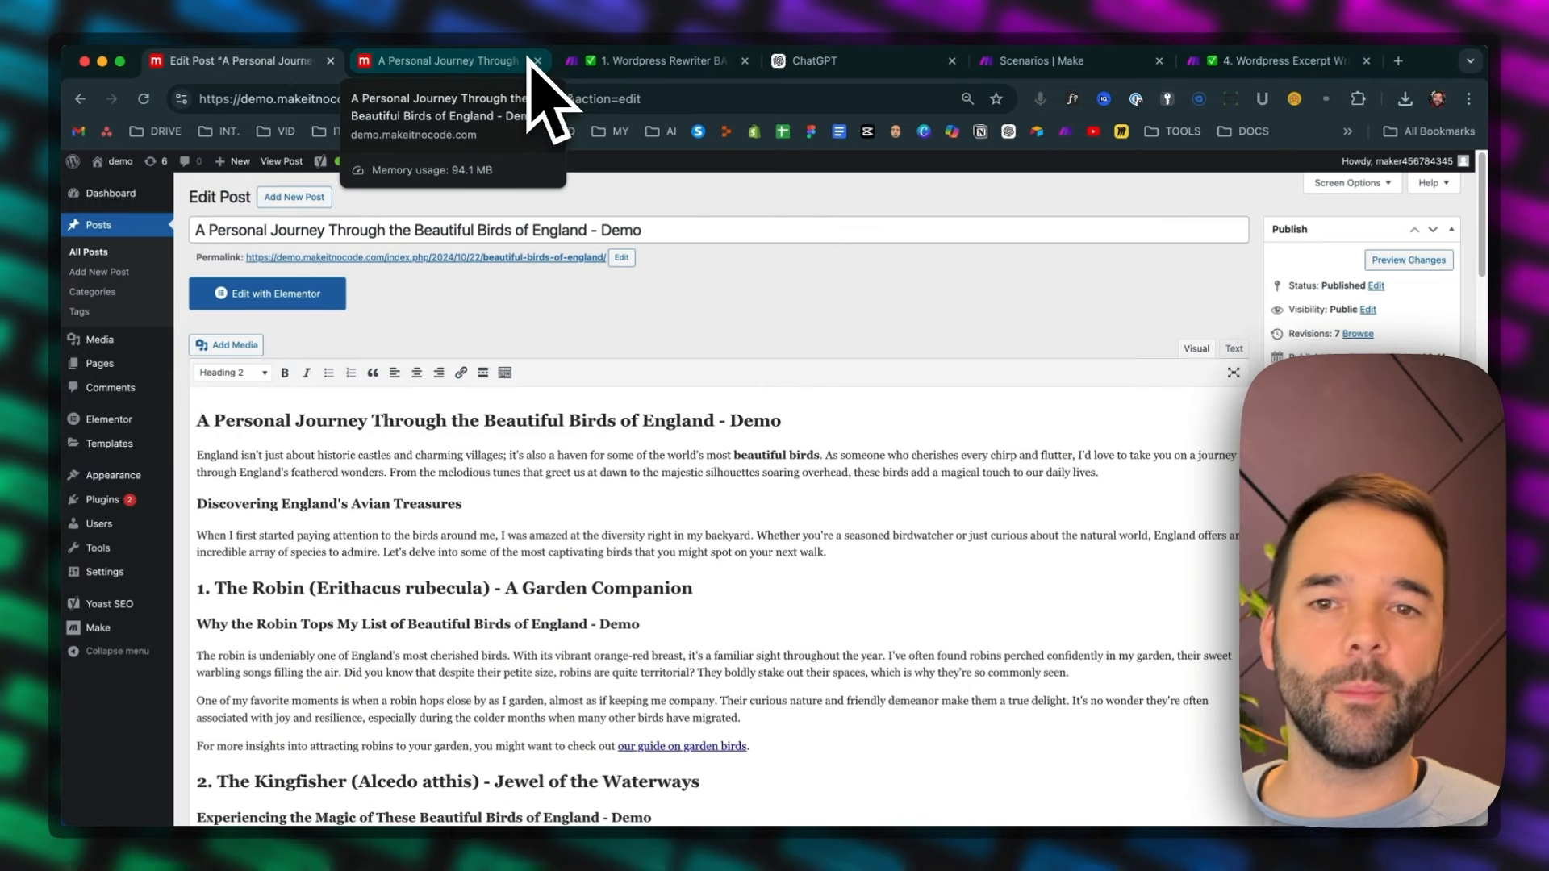
scroll(993, 500, "down", 20)
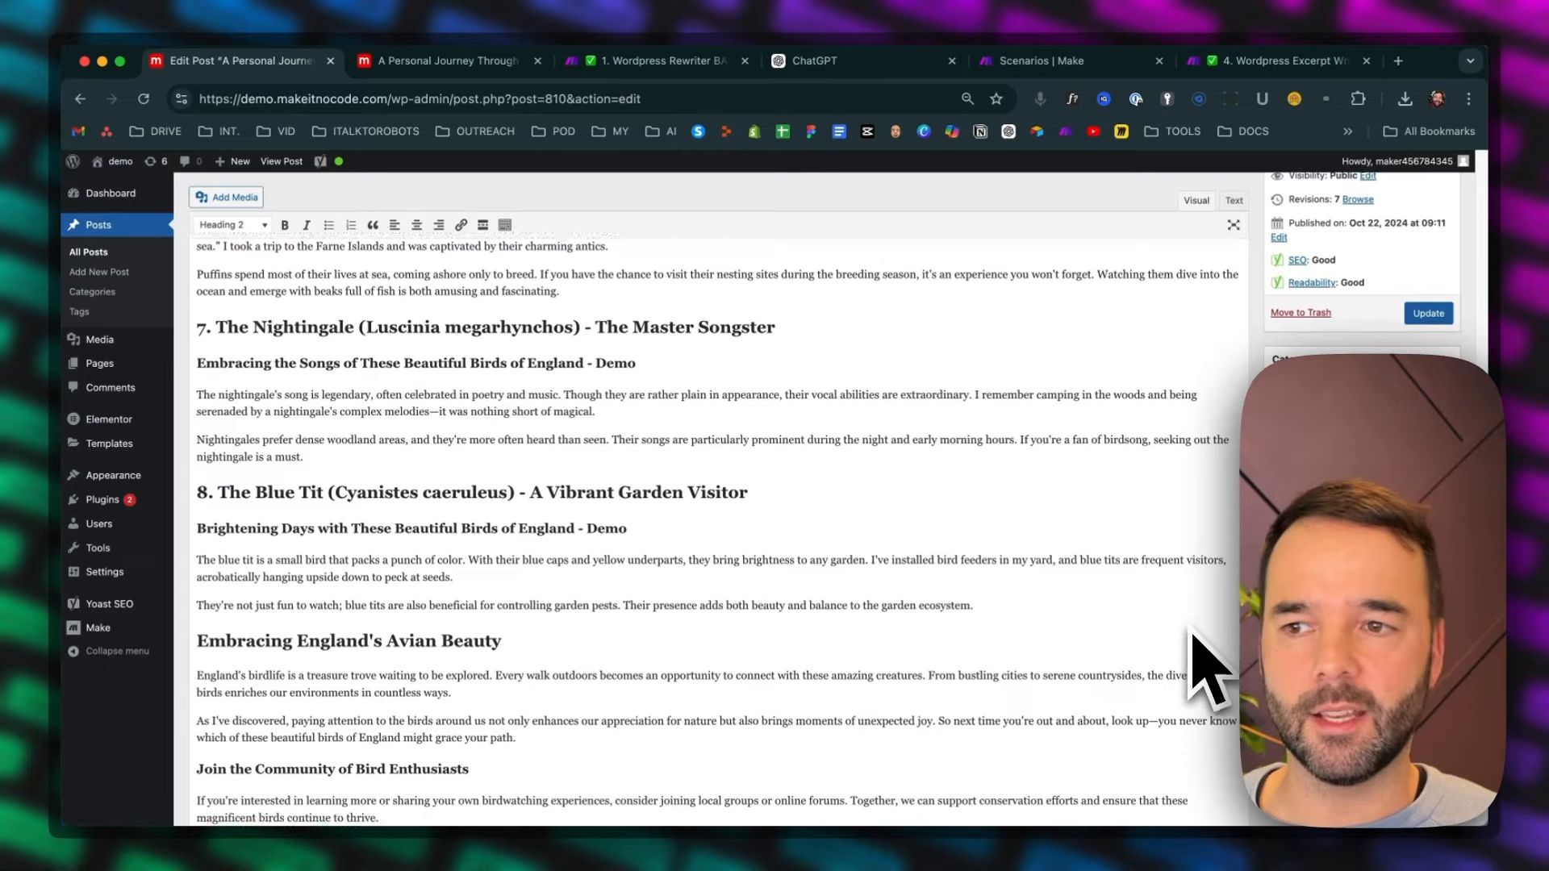
scroll(1198, 660, "up", 6)
scroll(1194, 658, "down", 3)
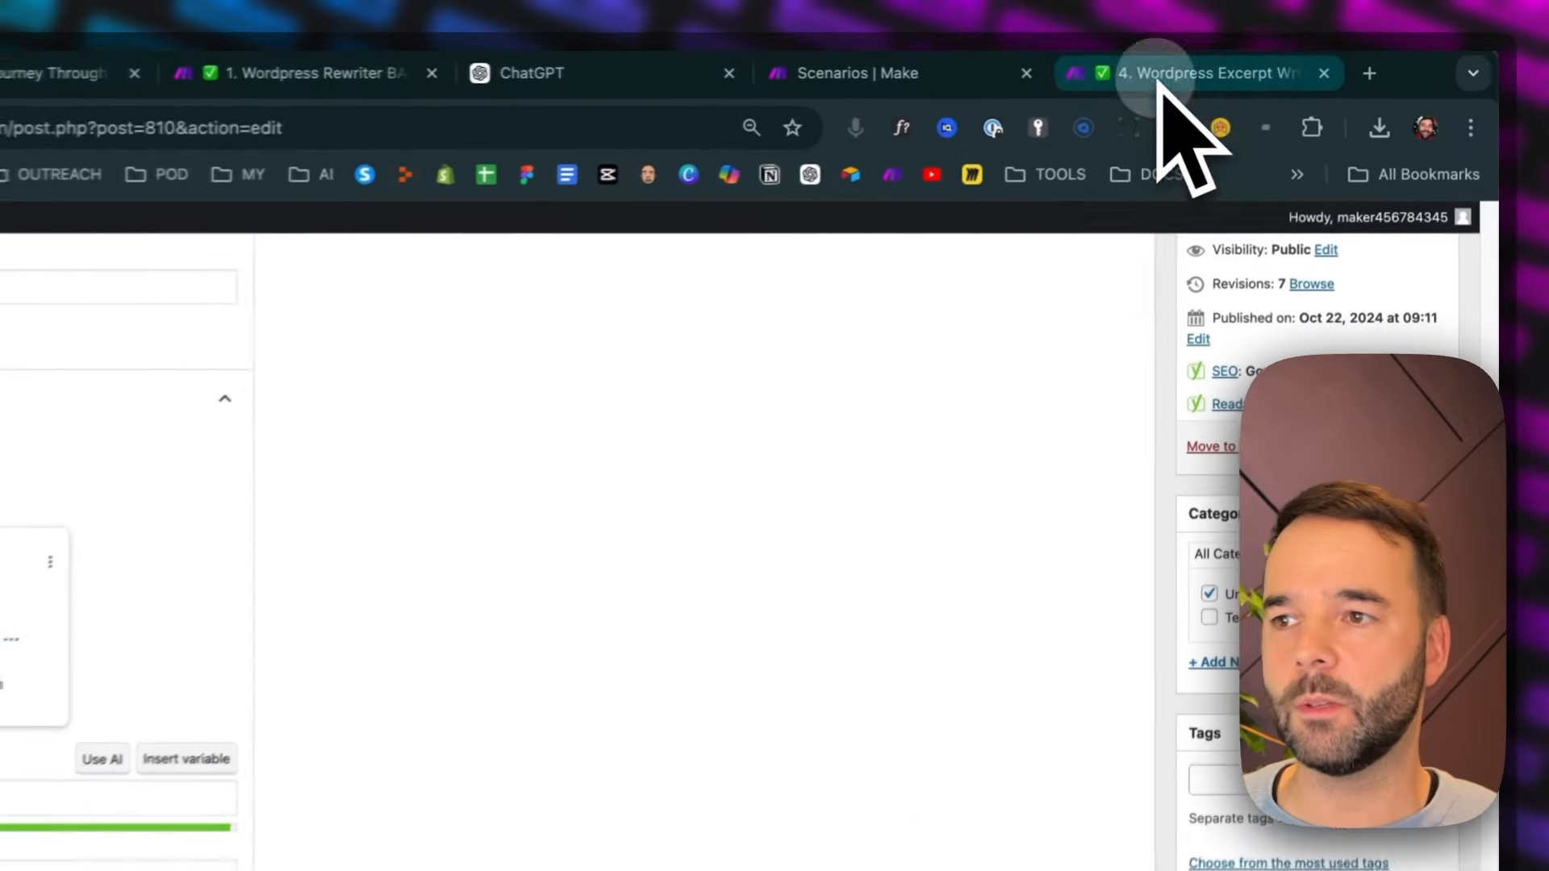
Open the 4. Wordpress Excerpt Writer scenario and inspect the Content Creator module's Claude model and excerpt prompt
left_click(1257, 61)
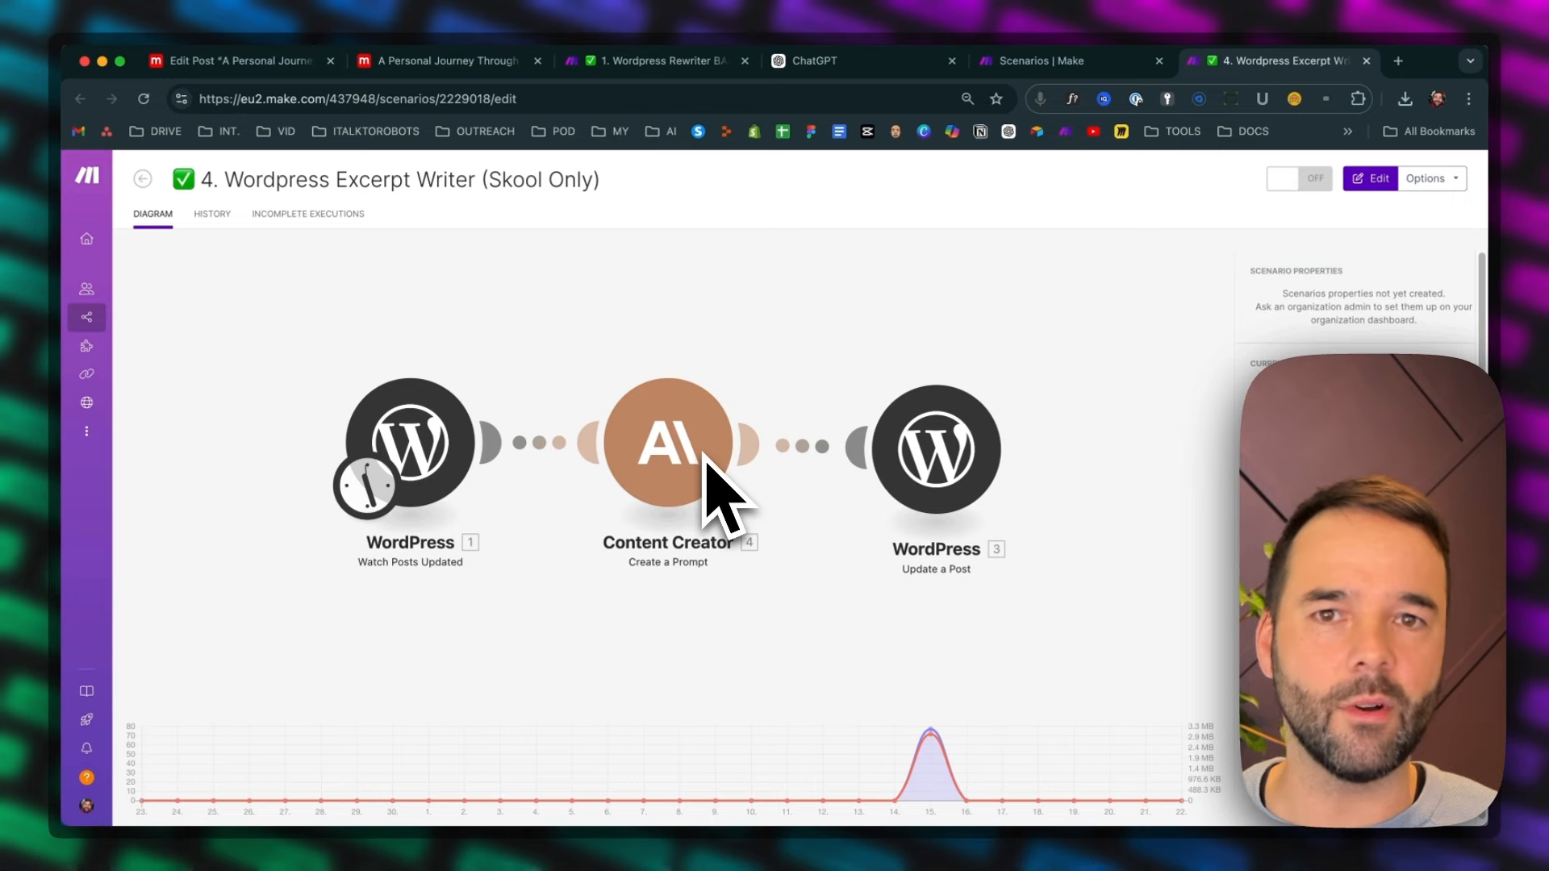
left_click(707, 456)
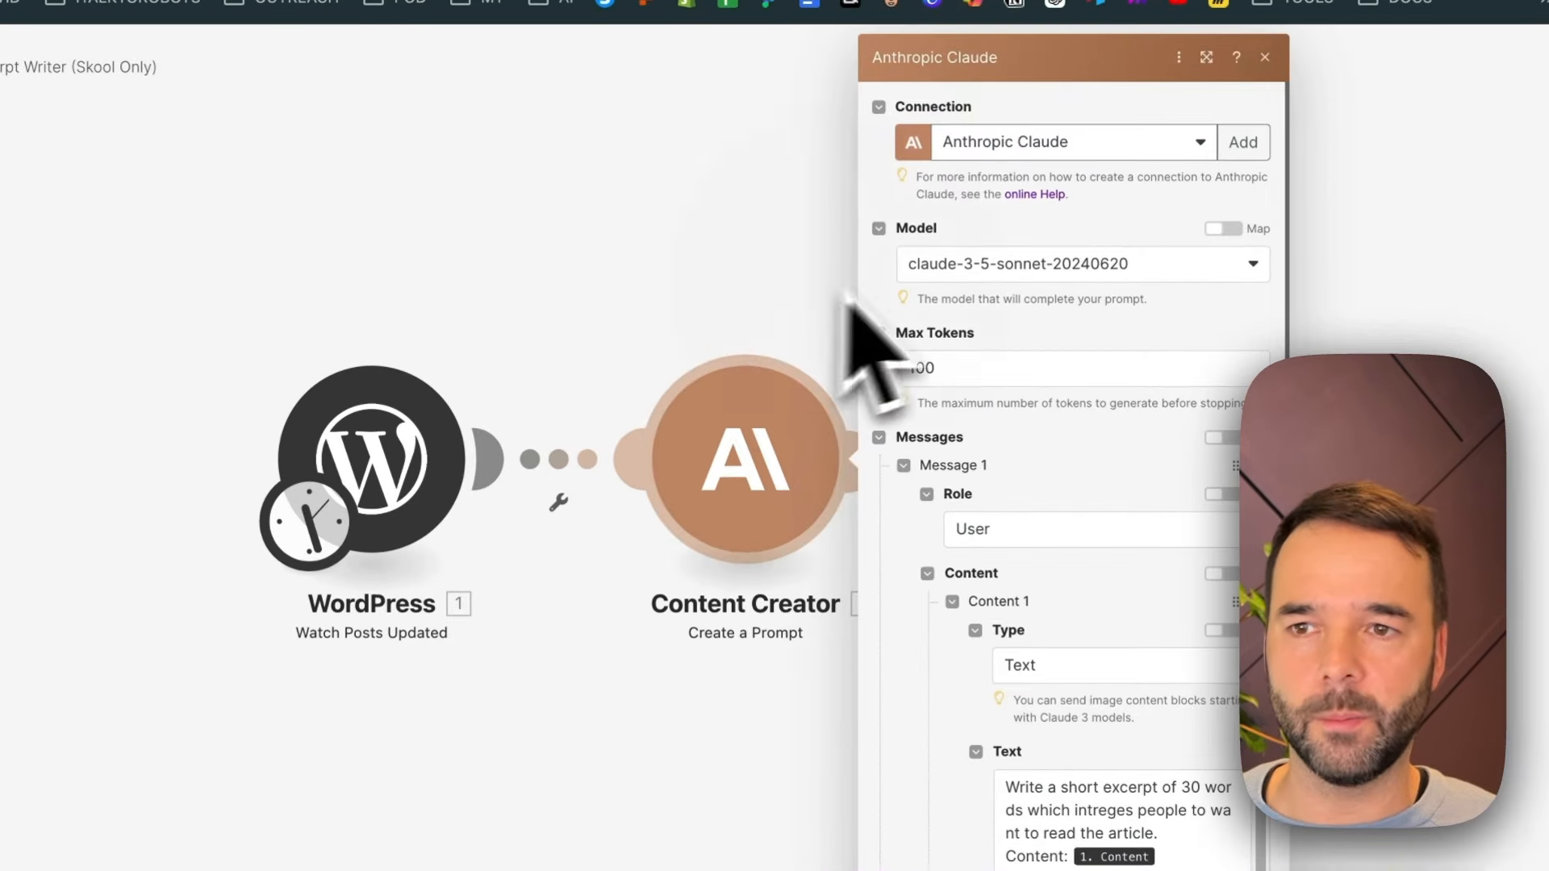
left_click(820, 299)
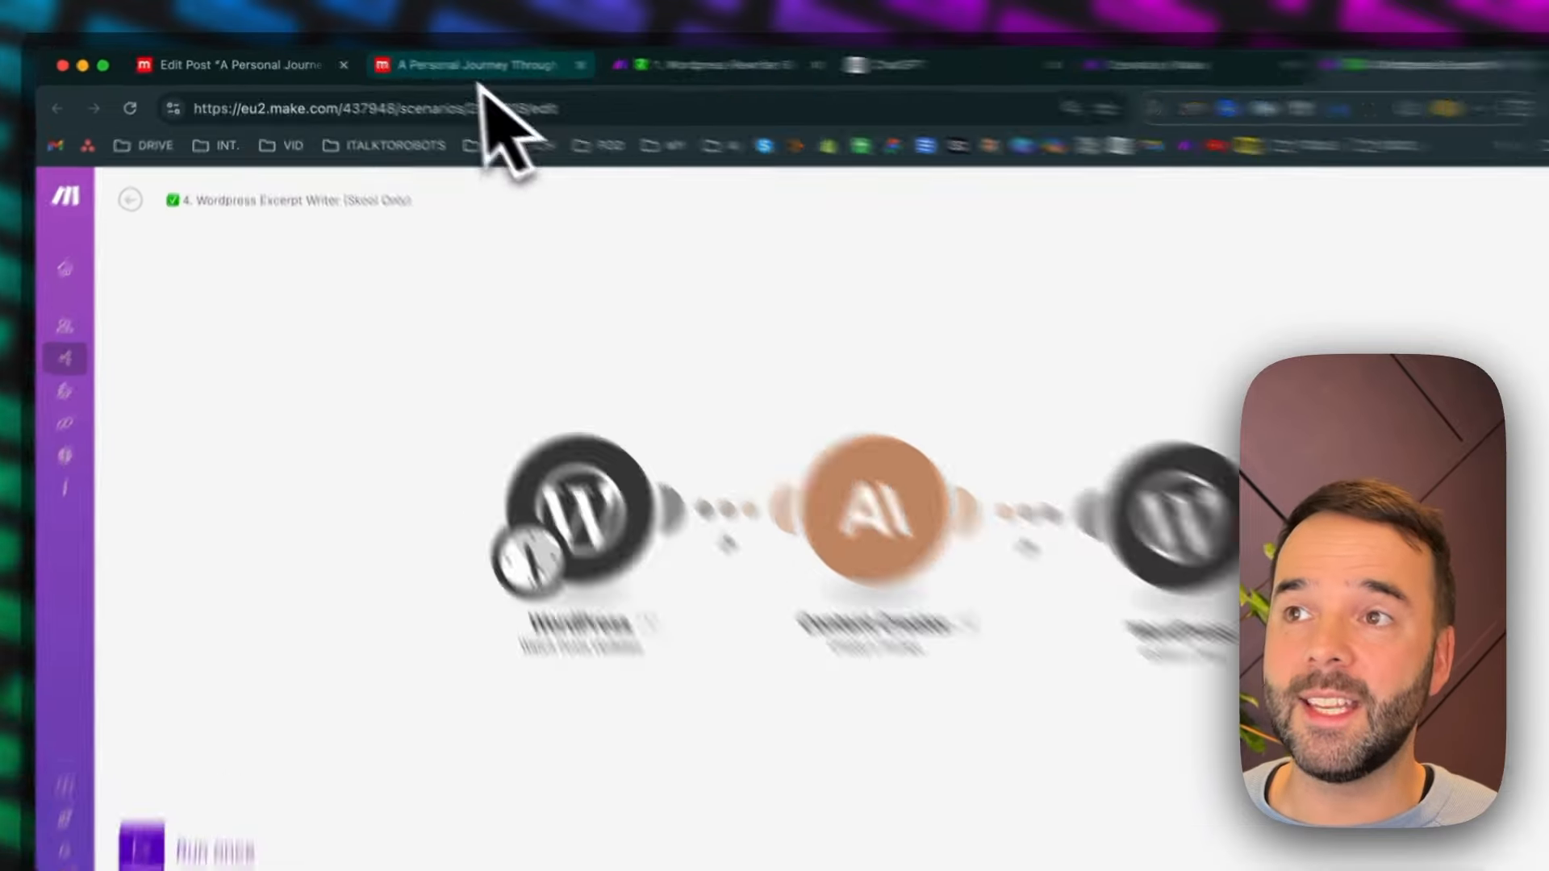
View the rewritten live post once more and return to its editor to review the Yoast SEO fields
left_click(456, 61)
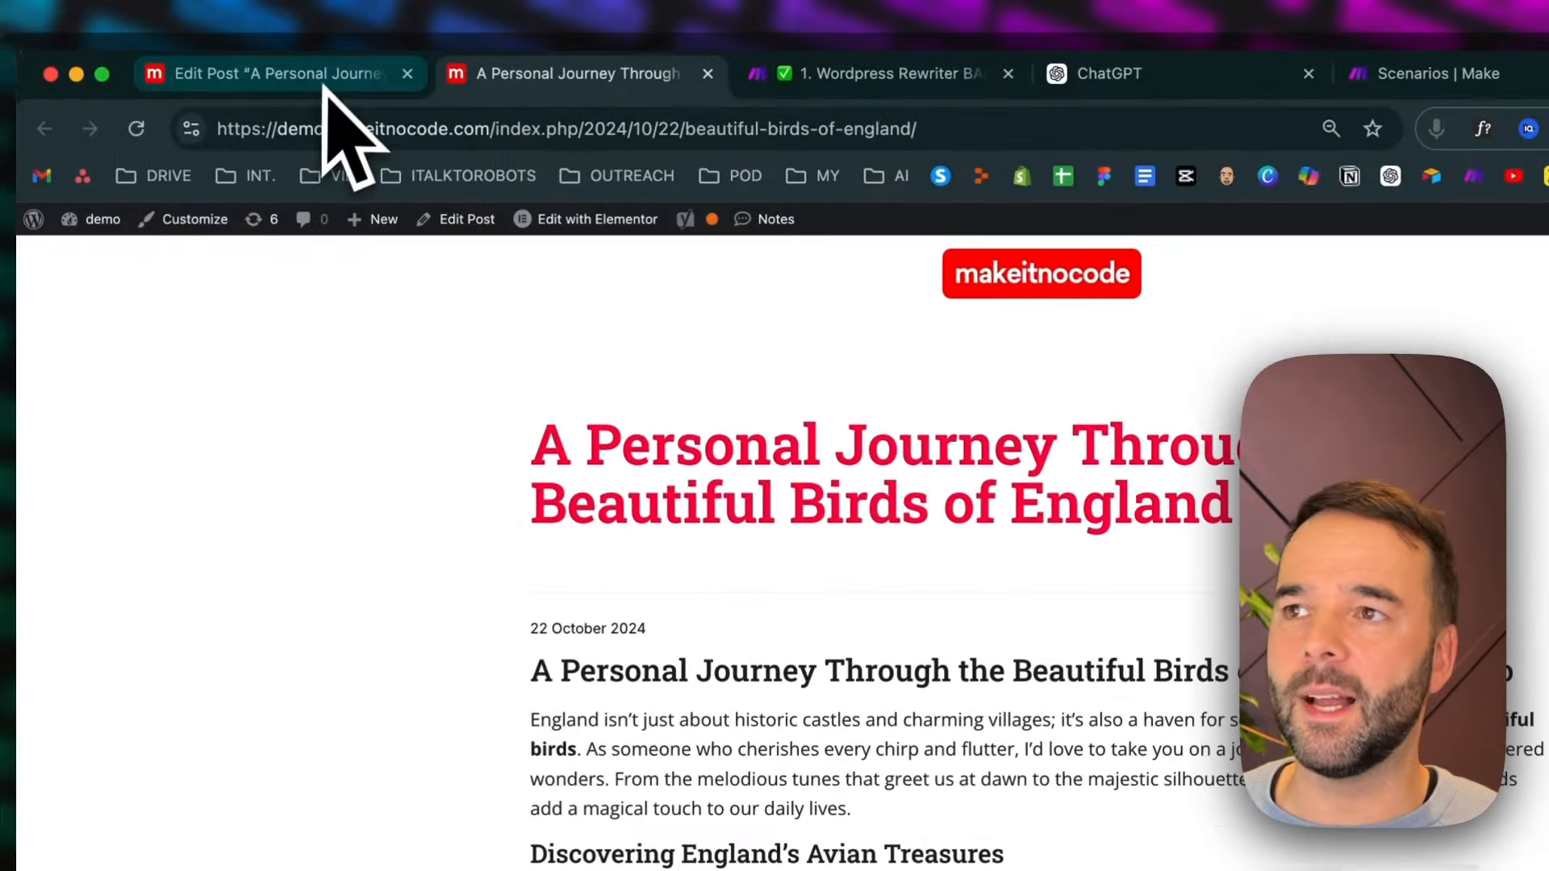
left_click(234, 43)
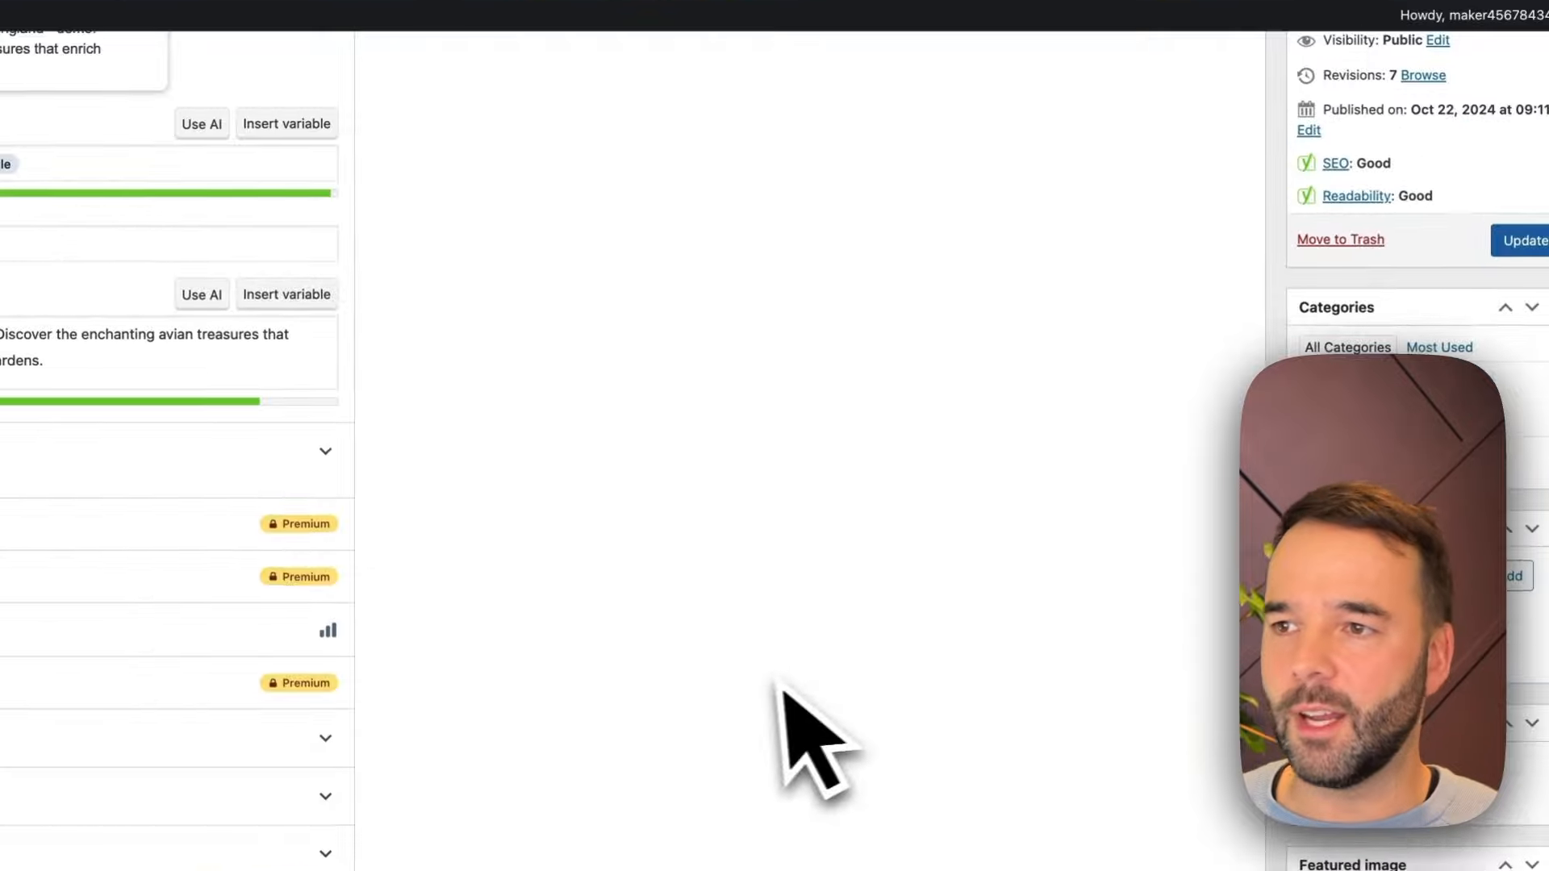
Check the live post once more, then return to its editor and examine the Yoast SEO title, slug and meta description
scroll(589, 595, "up", 10)
scroll(636, 542, "down", 2)
key("ctrl+Tab")
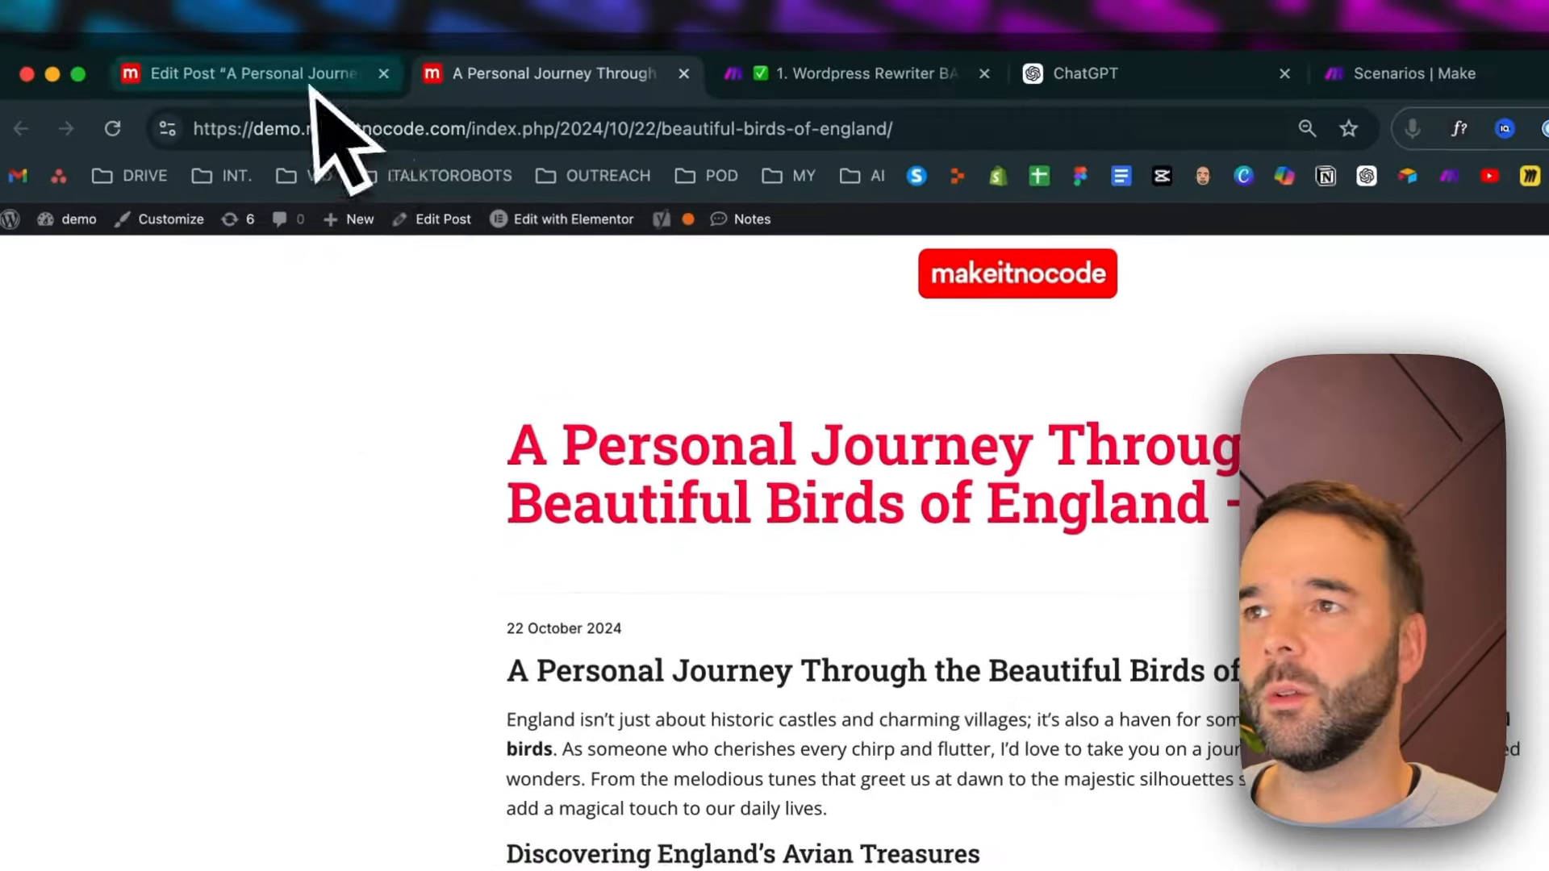
left_click(311, 84)
scroll(920, 614, "down", 20)
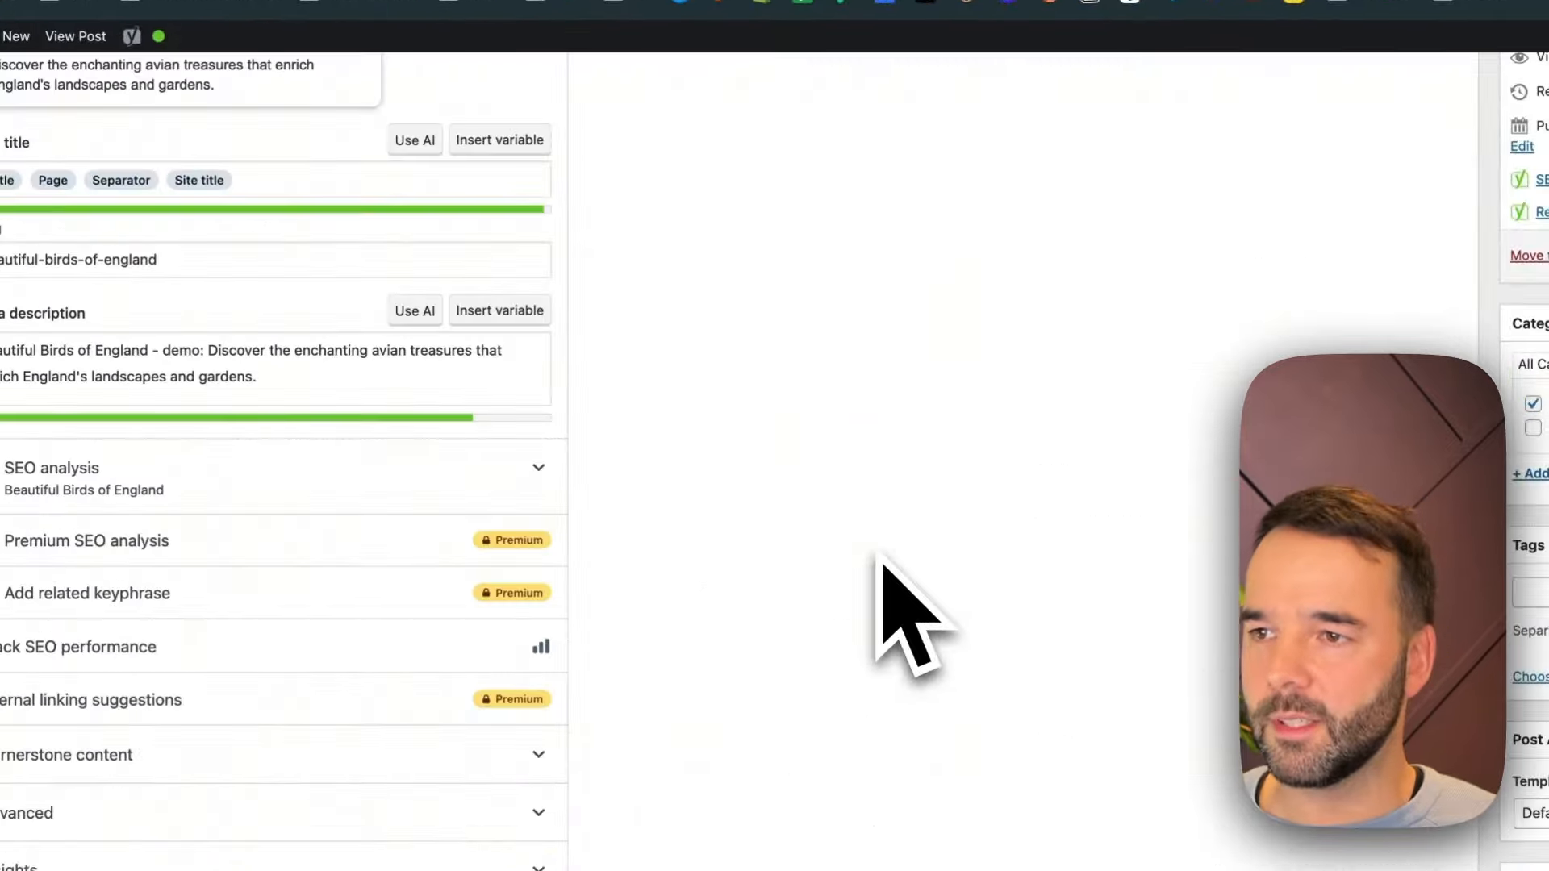
scroll(881, 581, "down", 10)
left_click(415, 460)
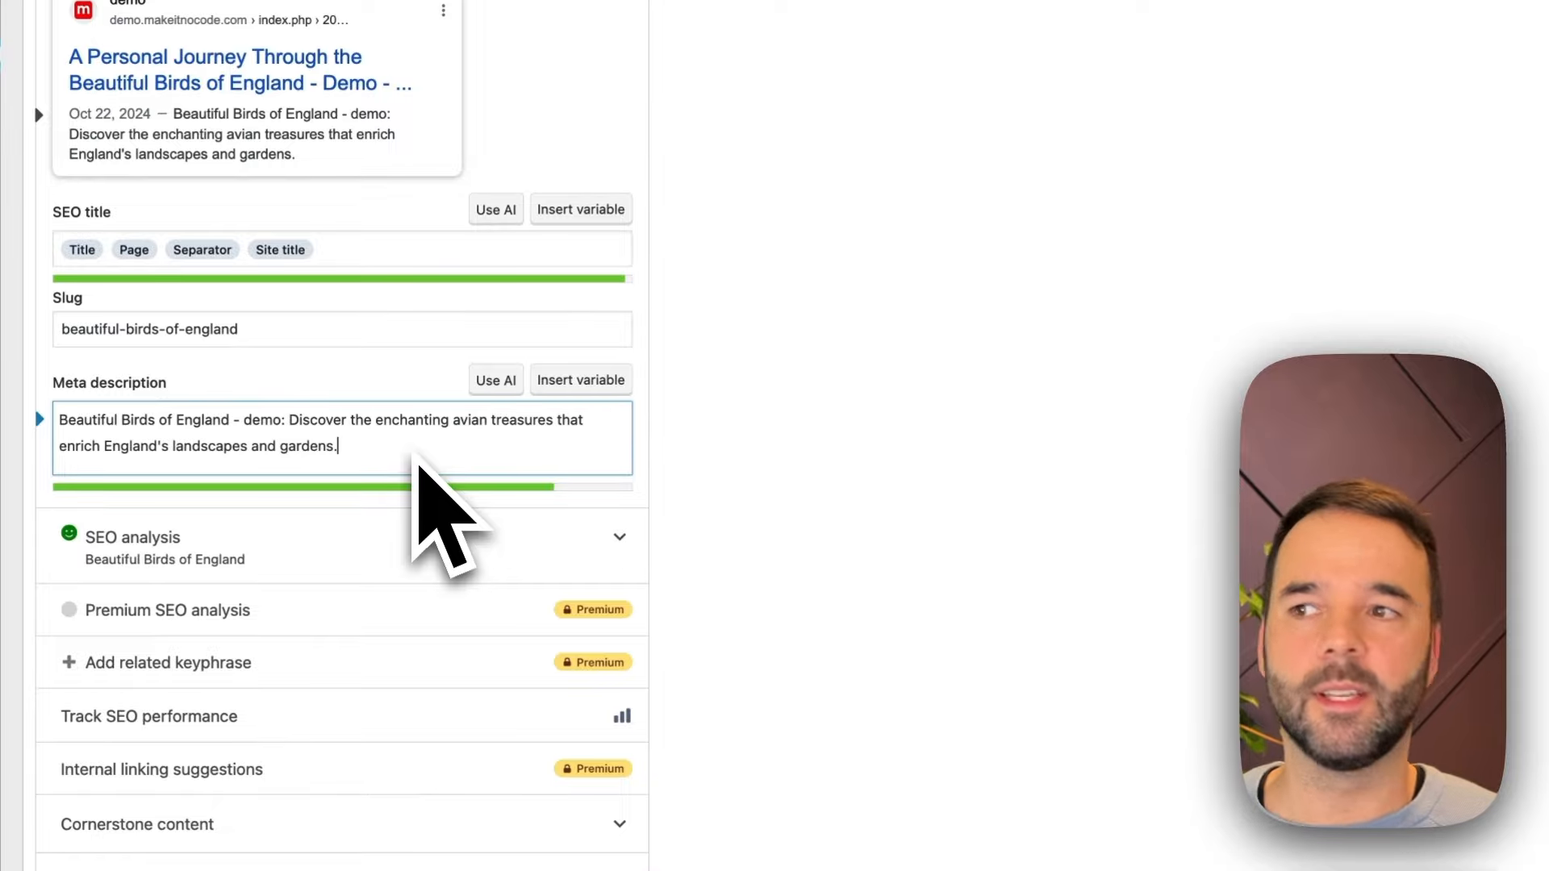
Read the rewritten post's body in the editor, from the nightingale and blue tit sections through the FAQs to the conclusion
scroll(1038, 570, "up", 15)
left_click_drag(485, 328, 738, 681)
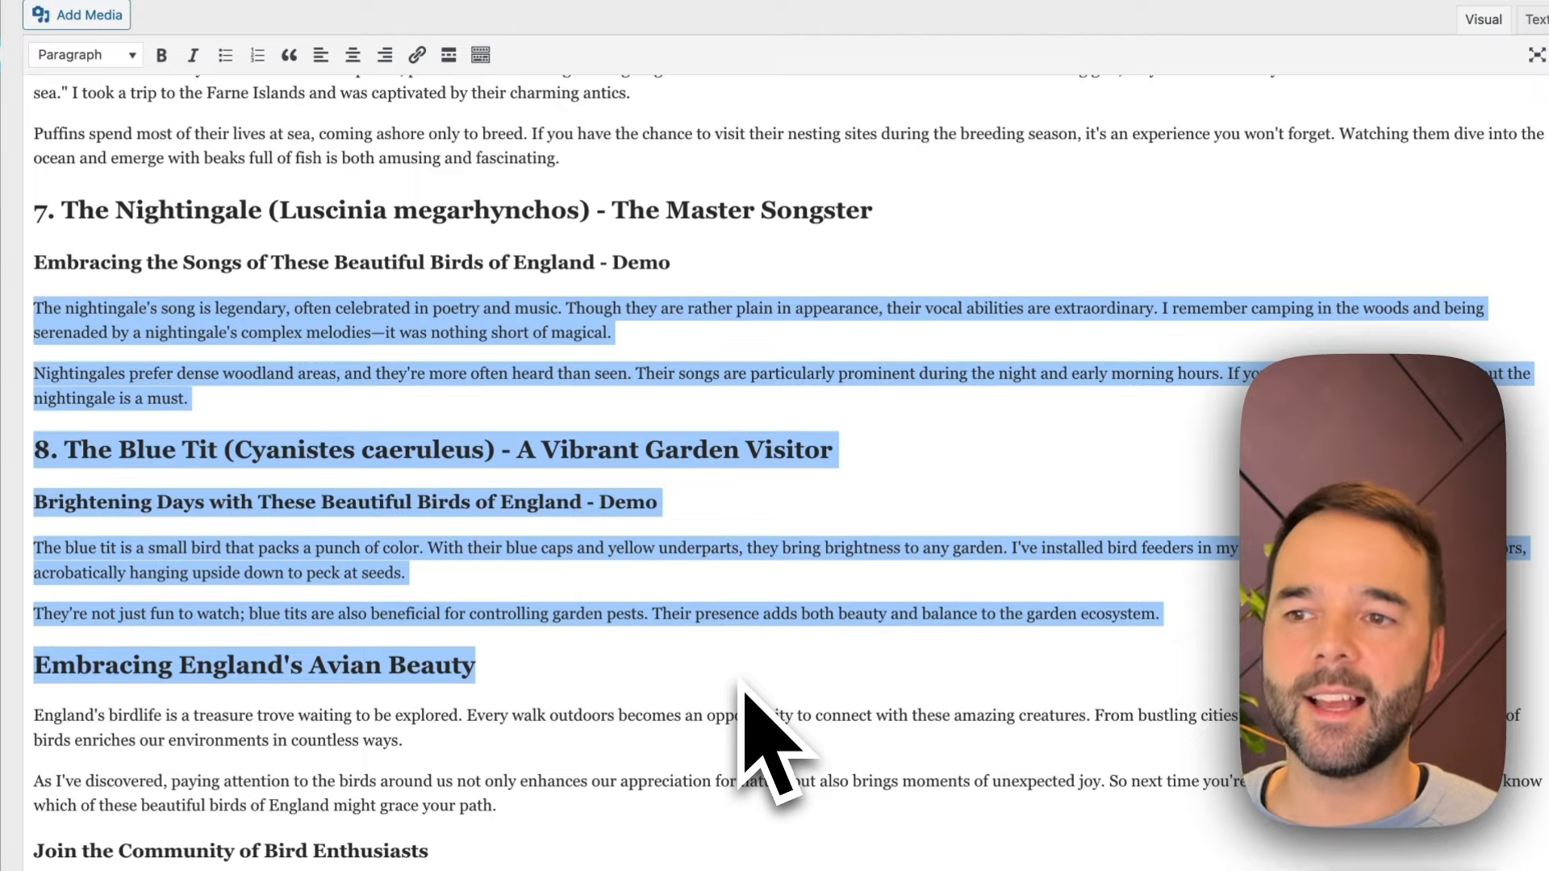
scroll(742, 684, "down", 7)
left_click(742, 684)
scroll(750, 682, "up", 4)
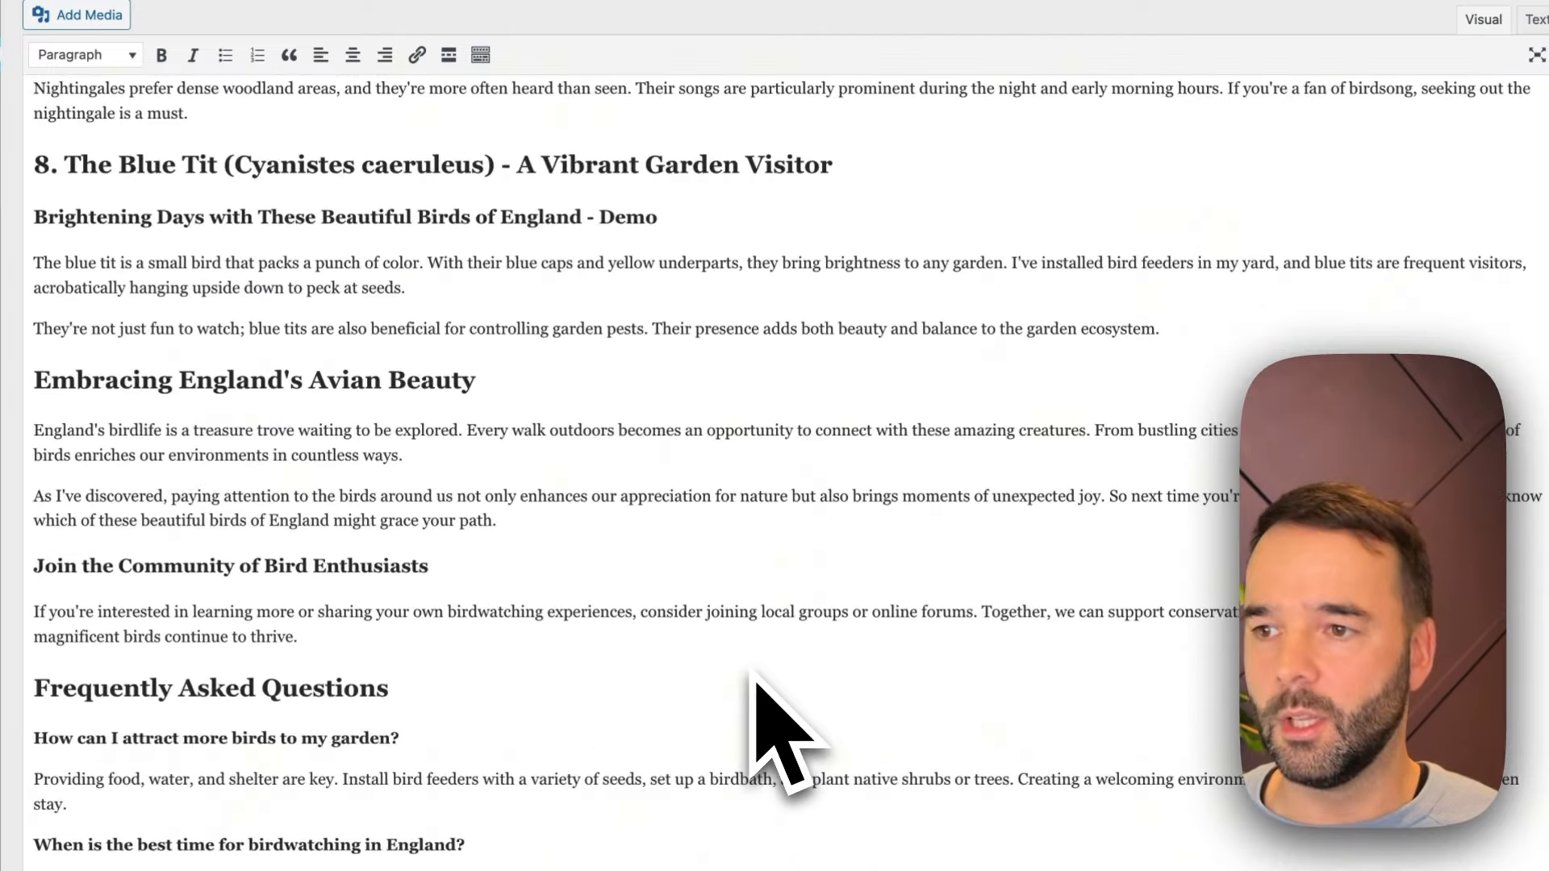
scroll(757, 678, "down", 4)
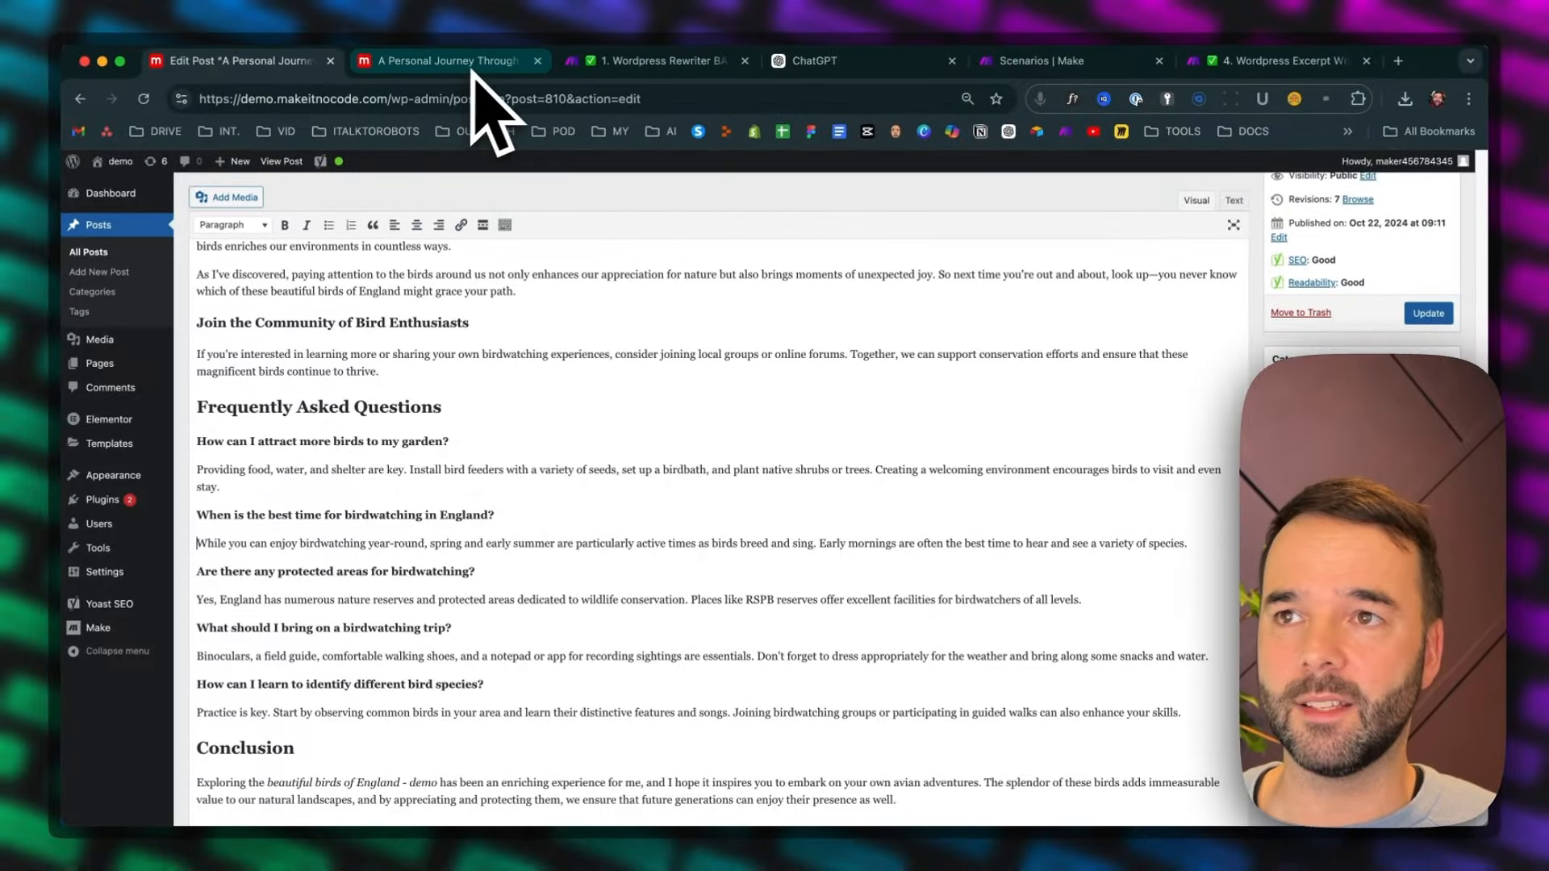
Return to the 1. Wordpress Rewriter BASIC scenario and open the Content Rewriter module to examine its model and message prompt
left_click(613, 61)
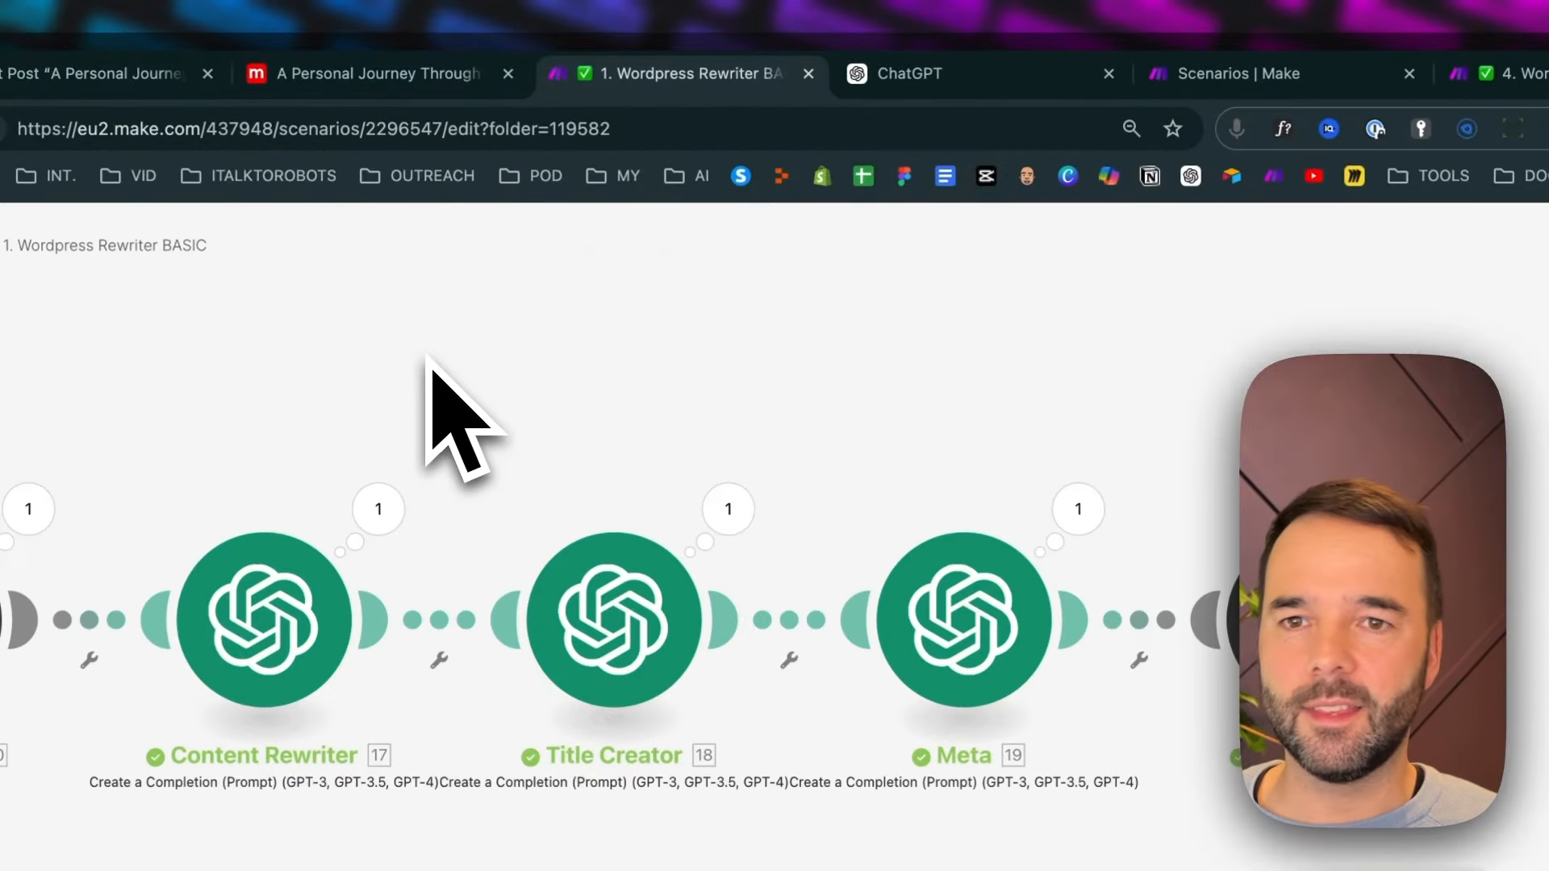
scroll(428, 360, "down", 5)
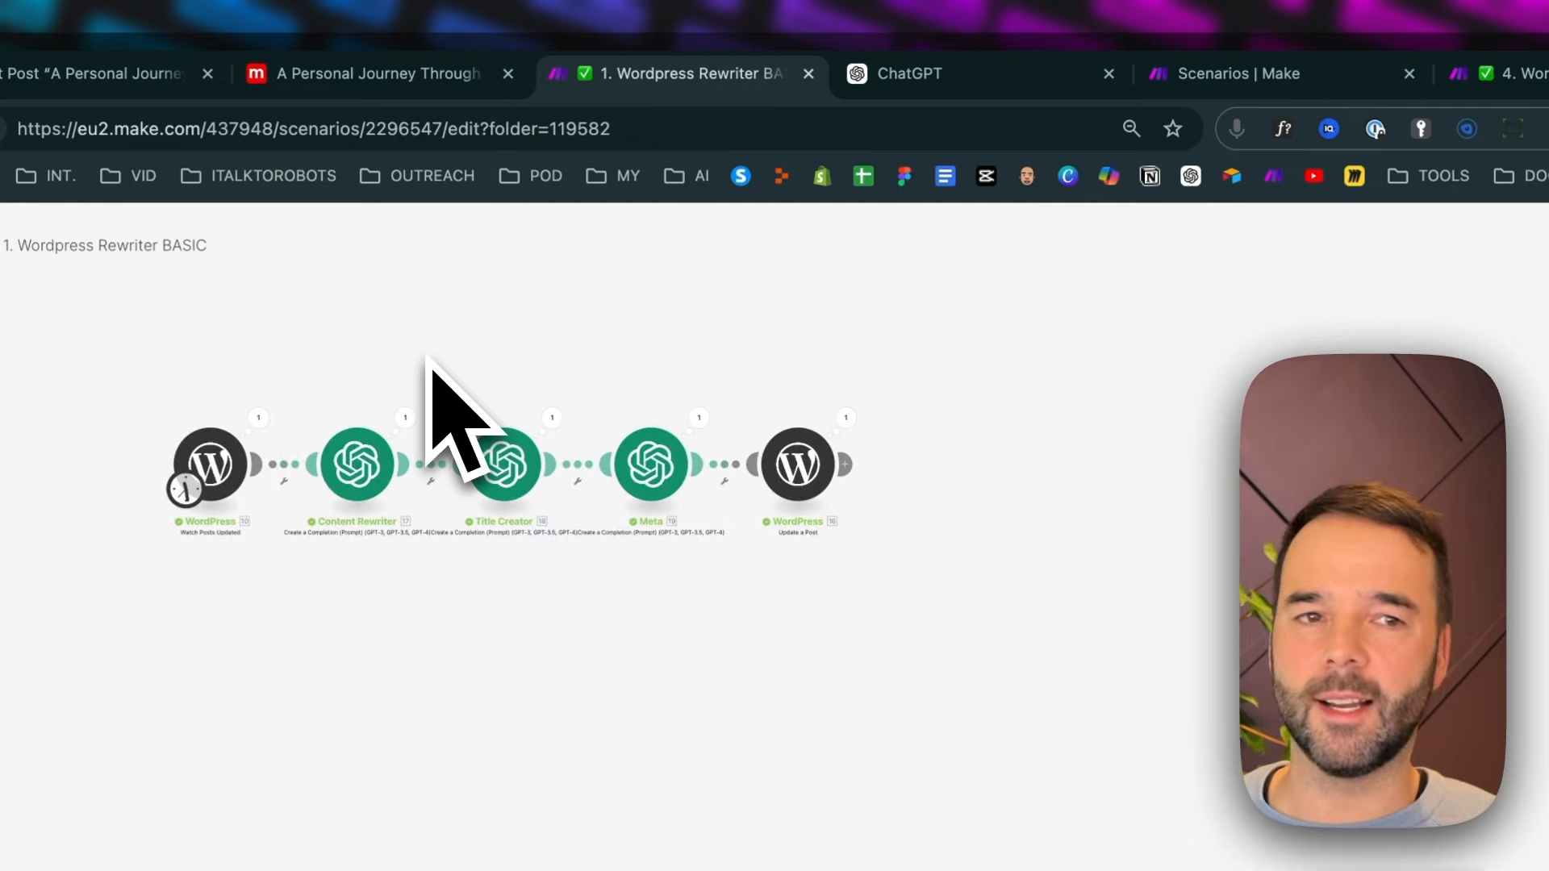
scroll(428, 360, "up", 5)
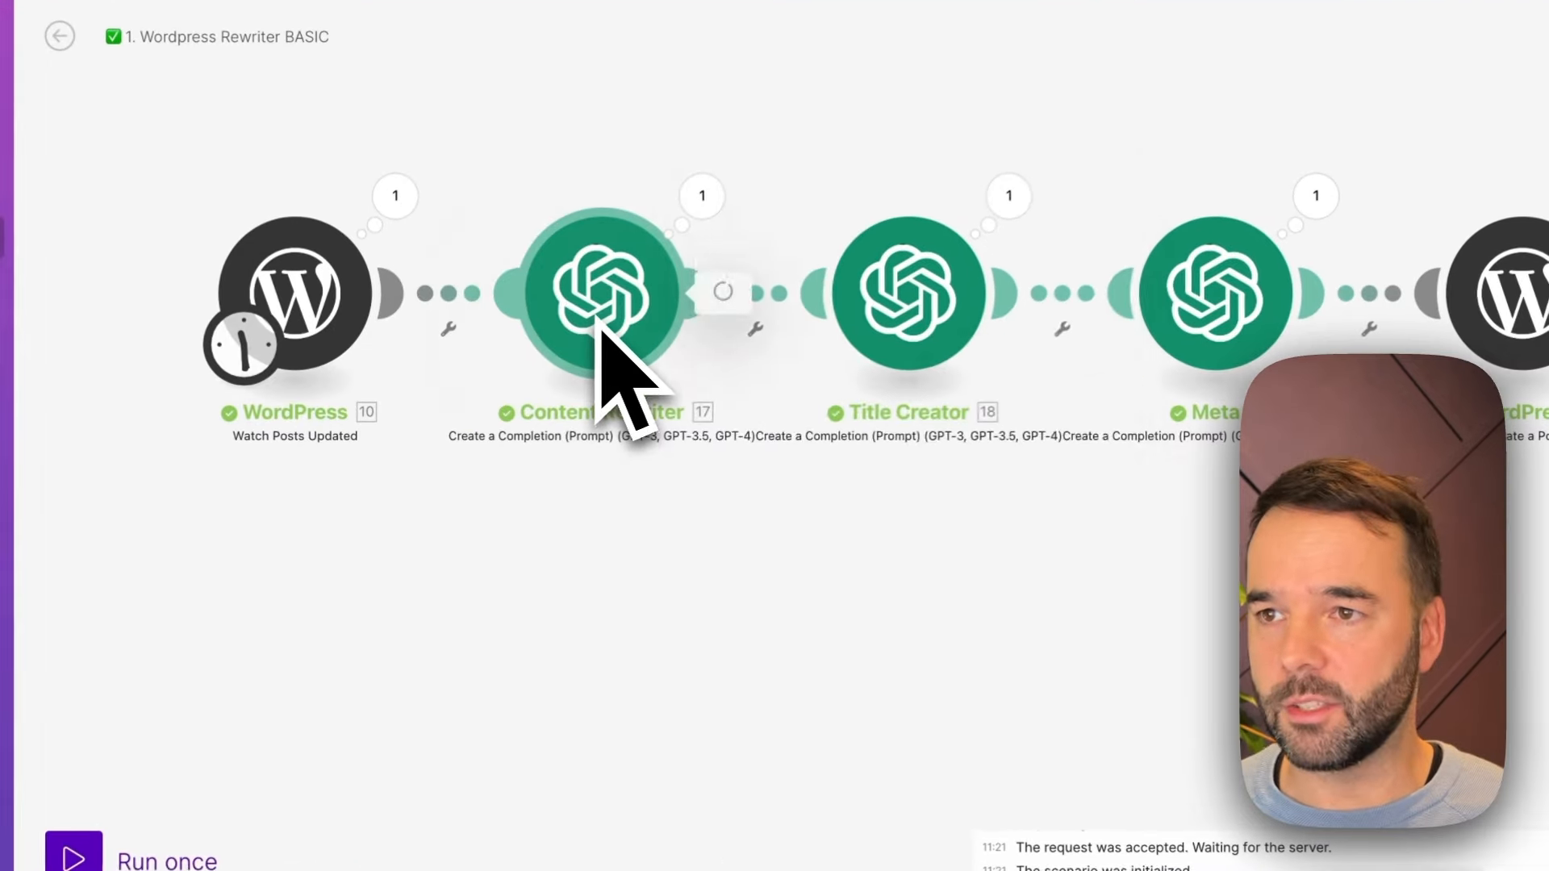
left_click(518, 381)
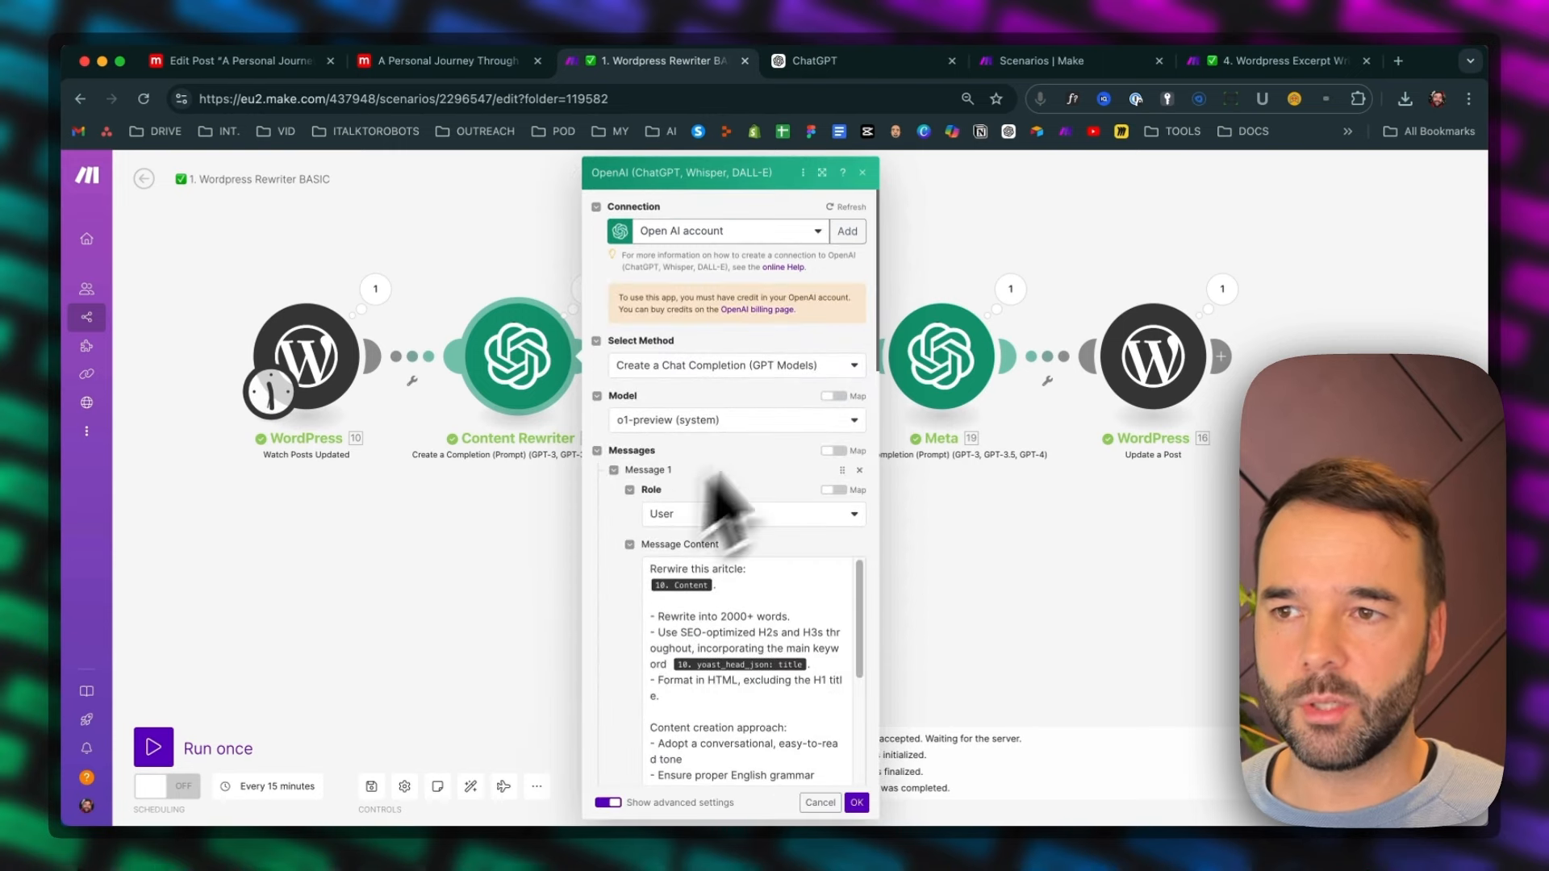
scroll(726, 629, "down", 1)
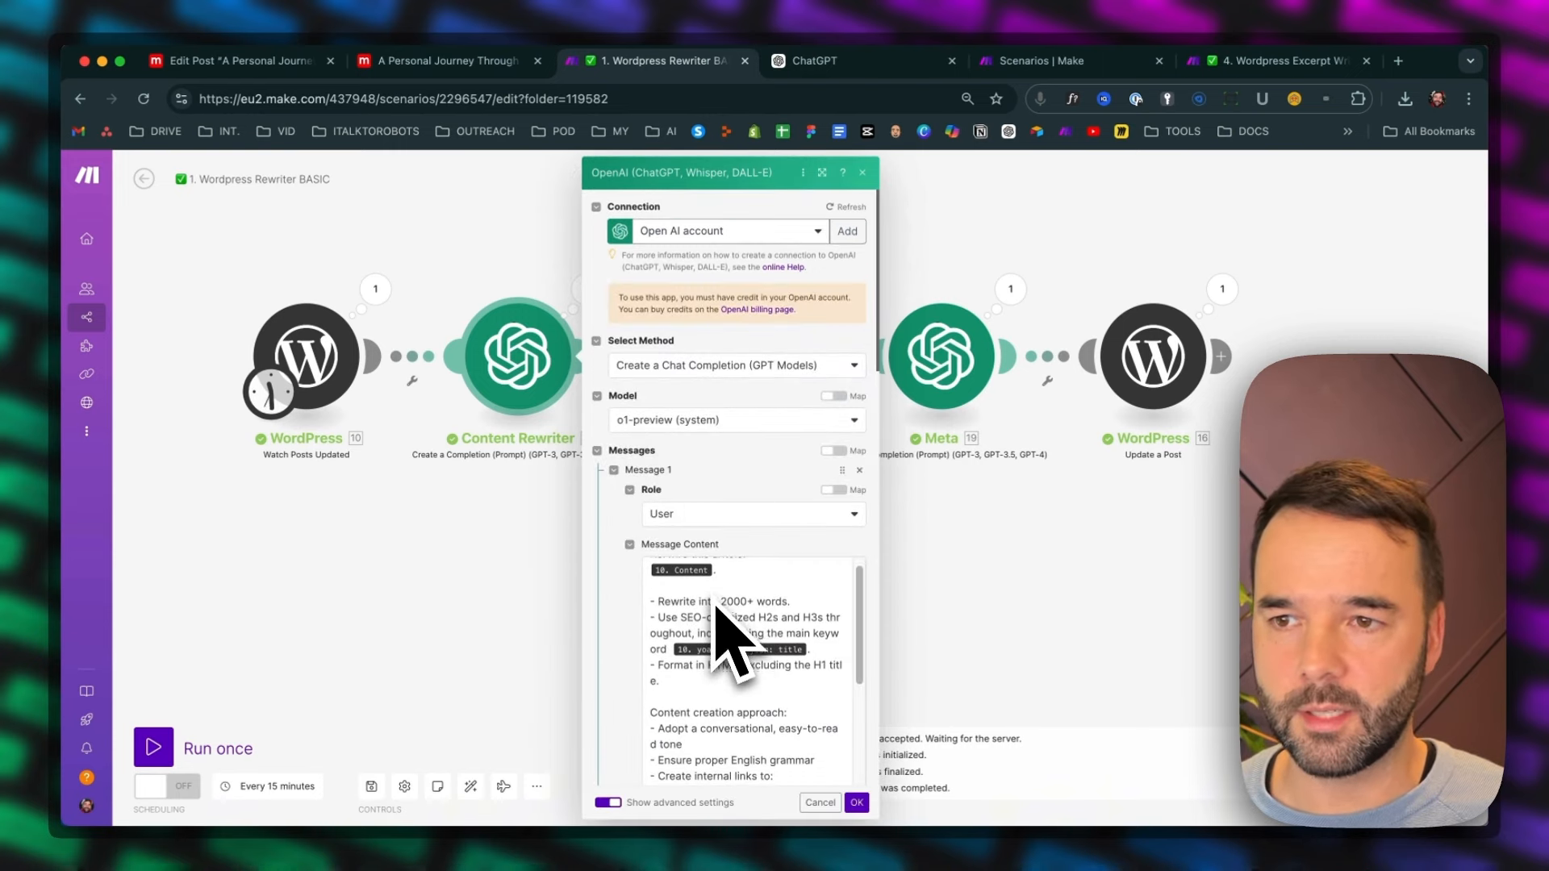
scroll(613, 635, "down", 2)
scroll(695, 526, "up", 1)
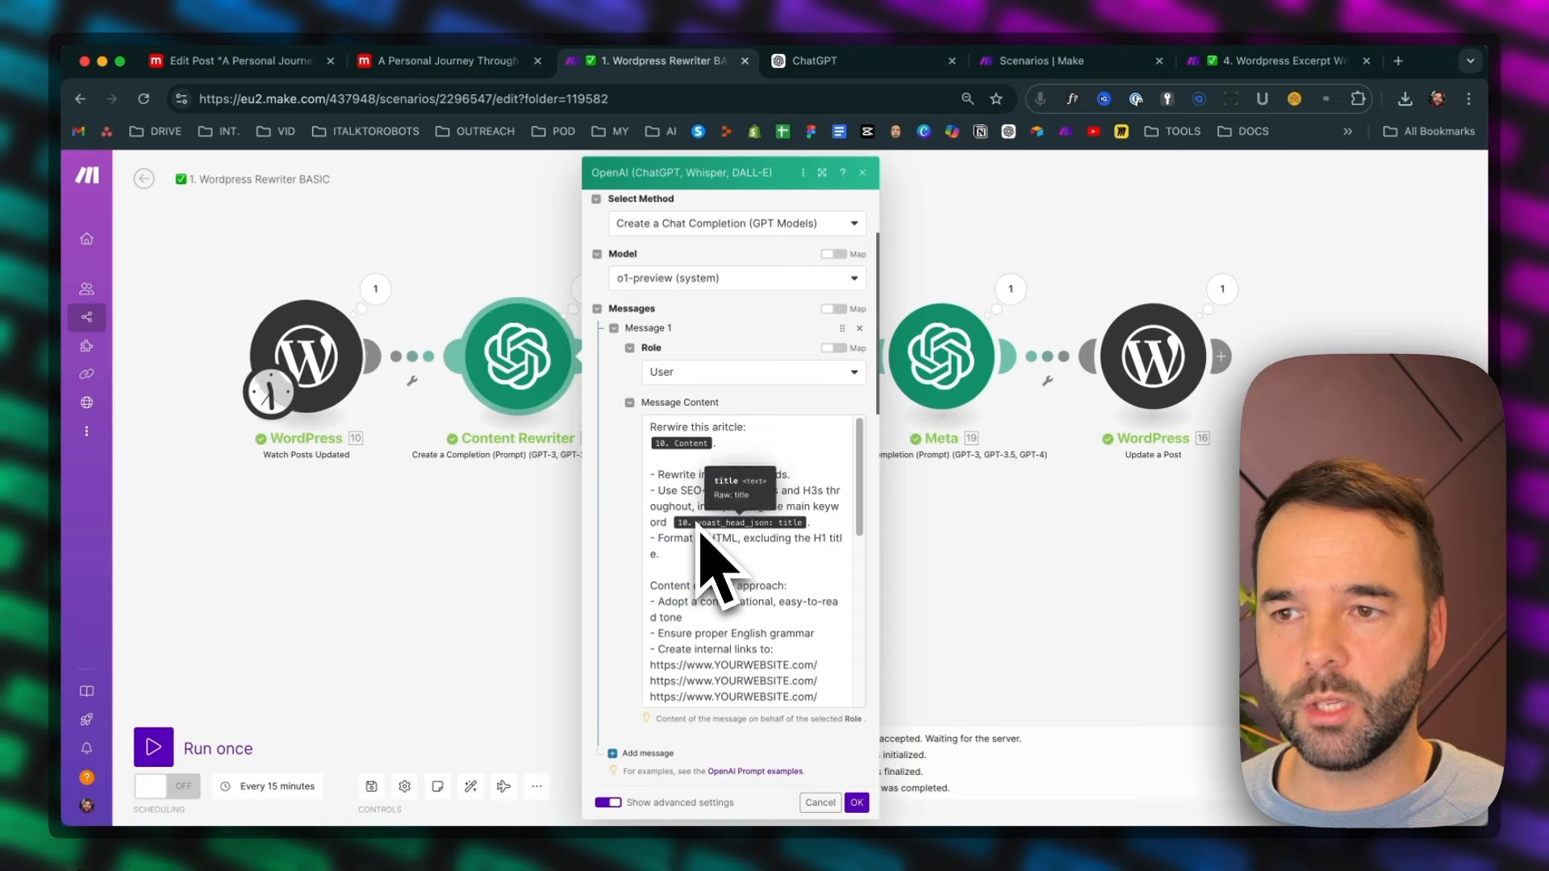
scroll(637, 691, "down", 3)
scroll(637, 694, "up", 5)
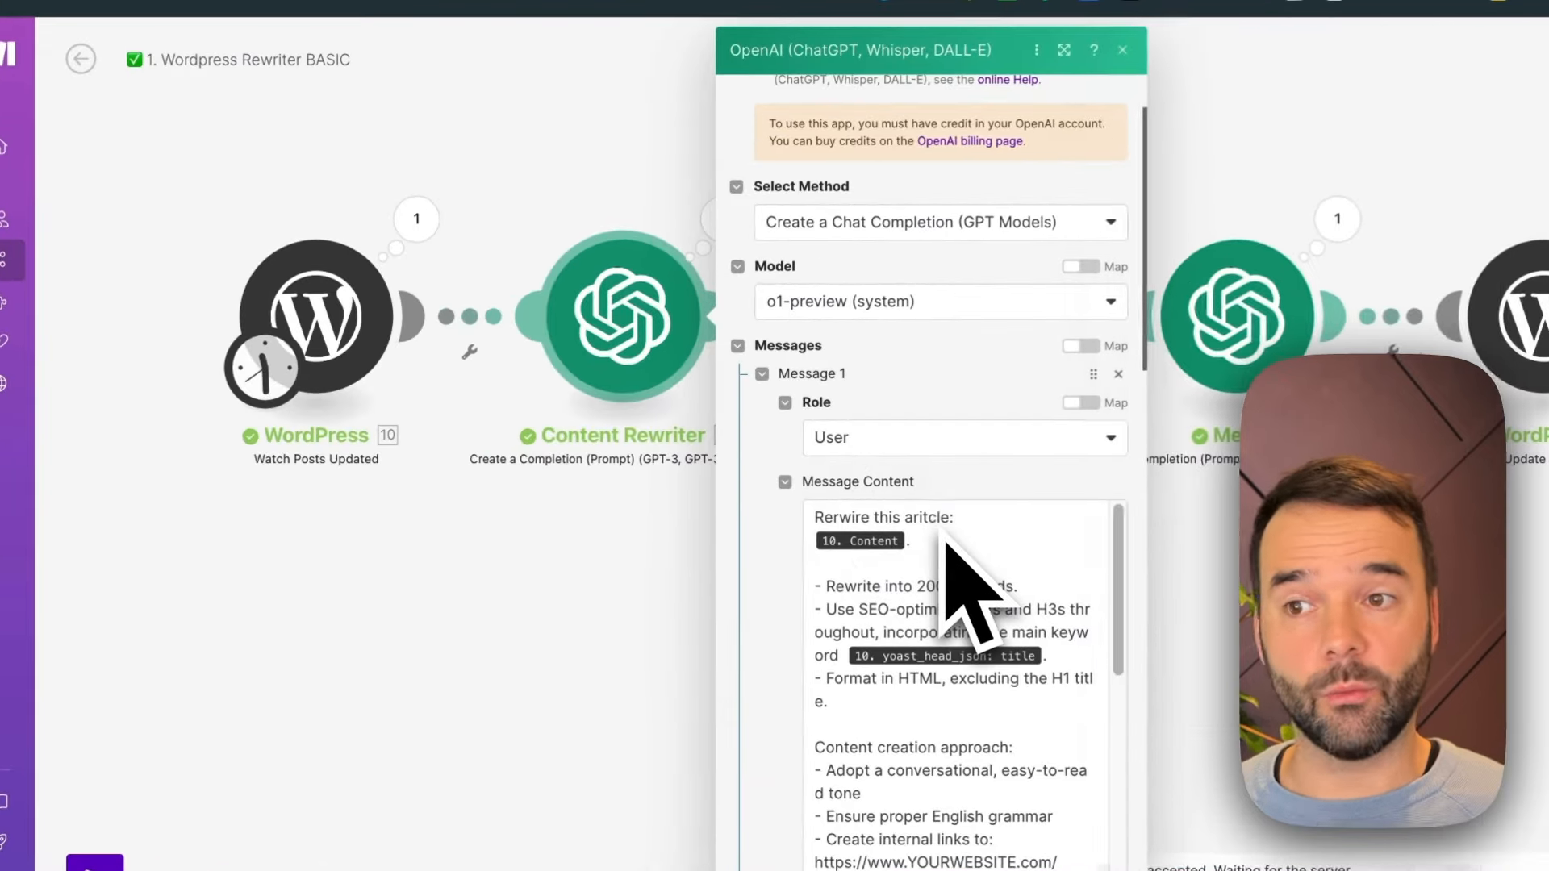
Examine the prompt's 2000+ word length and SEO heading instructions, and find the Yoast title among the available WordPress fields
left_click(741, 512)
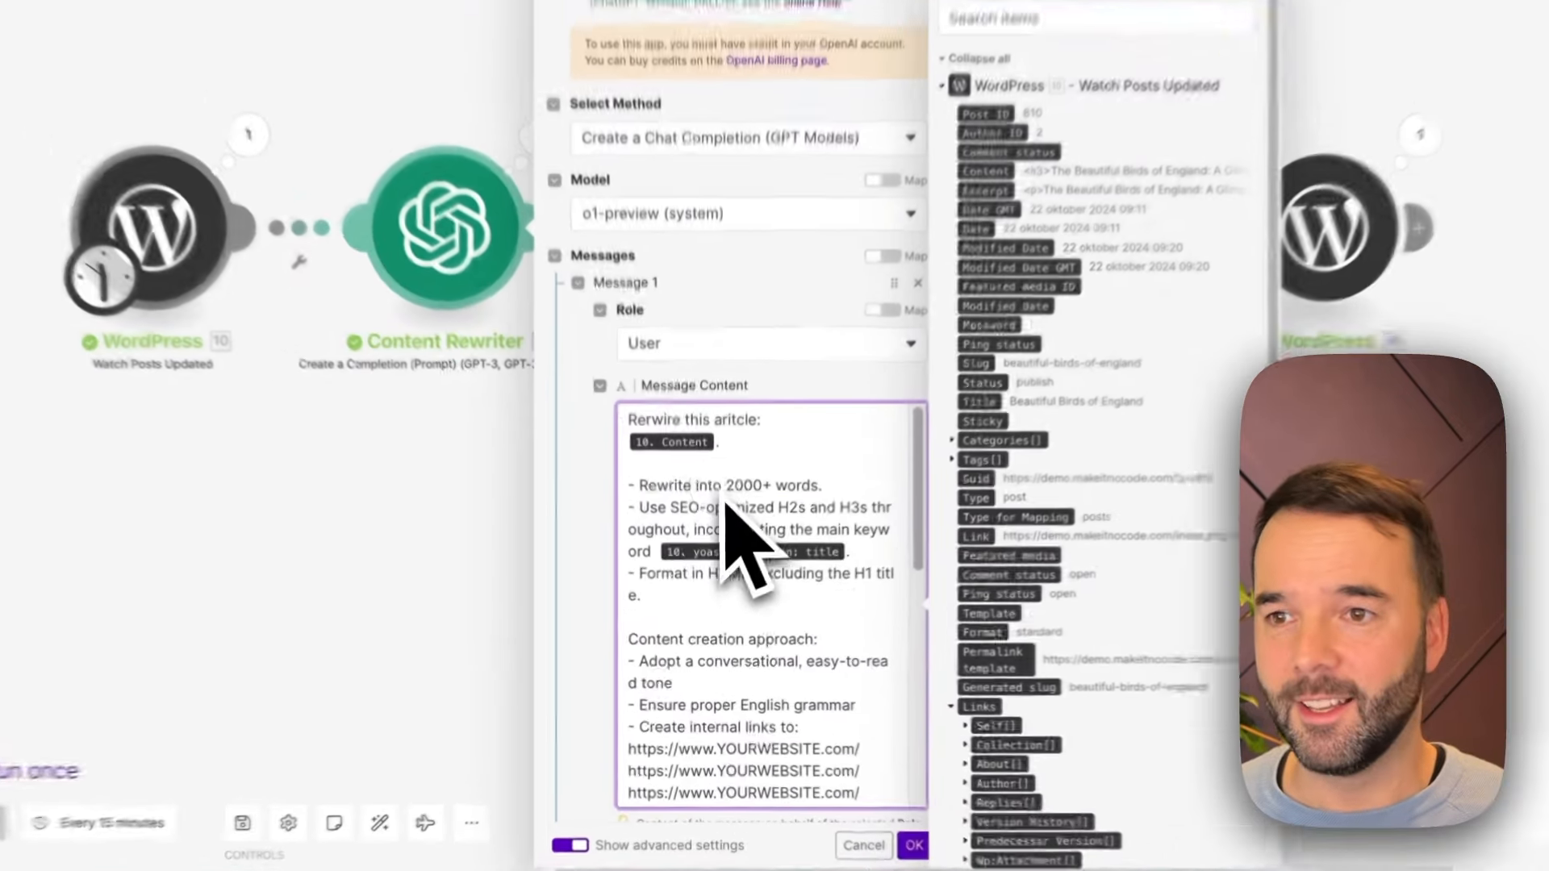
scroll(760, 563, "down", 2)
scroll(778, 502, "up", 2)
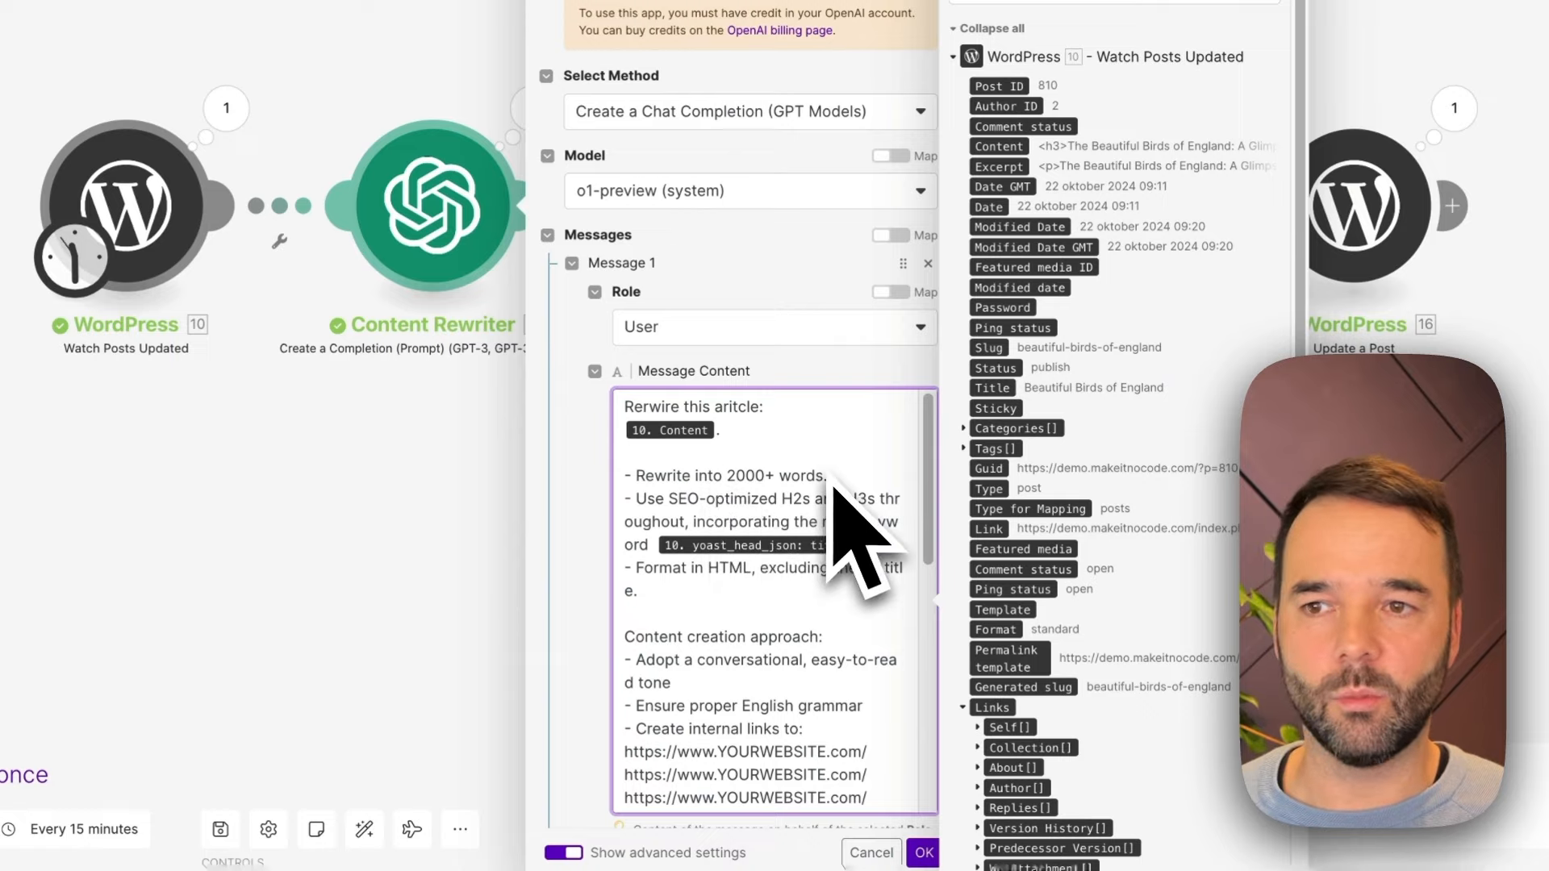
double_click(746, 476)
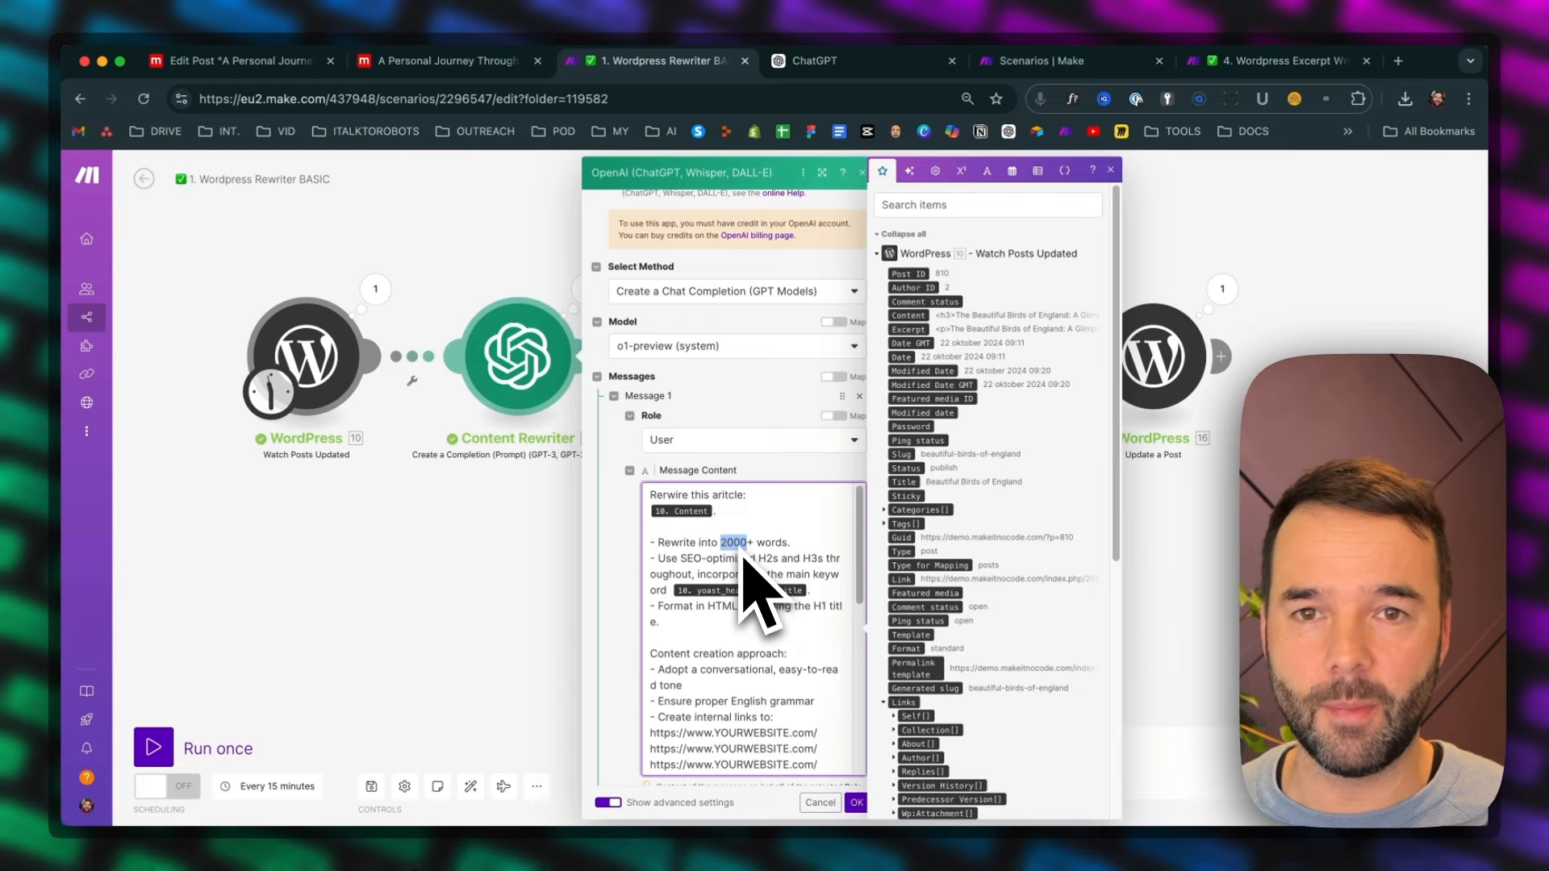
left_click(703, 557)
scroll(741, 581, "down", 1)
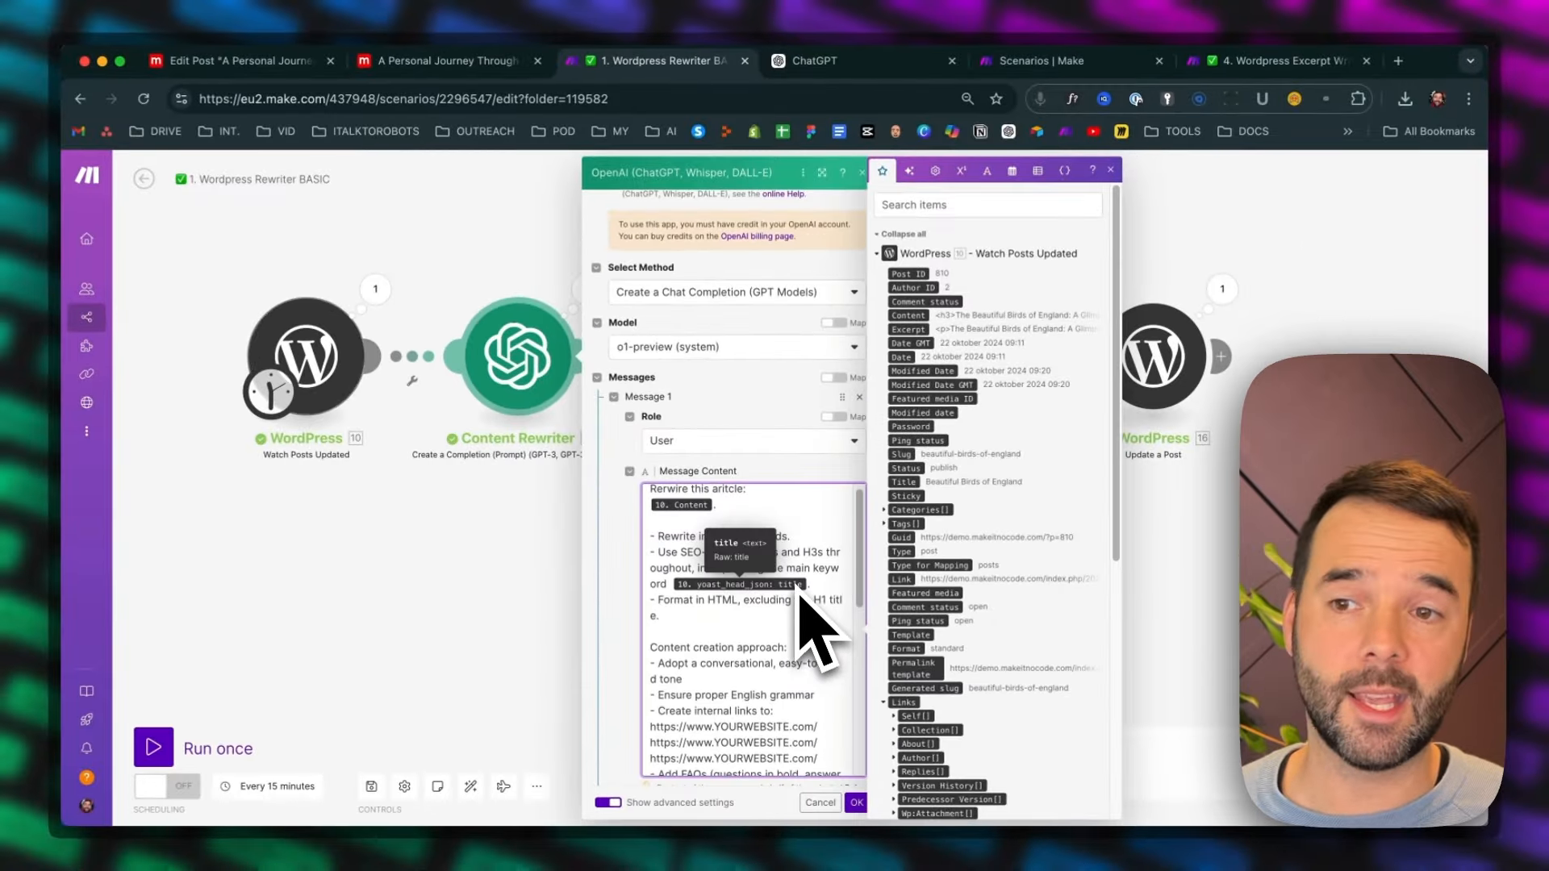
scroll(950, 691, "down", 5)
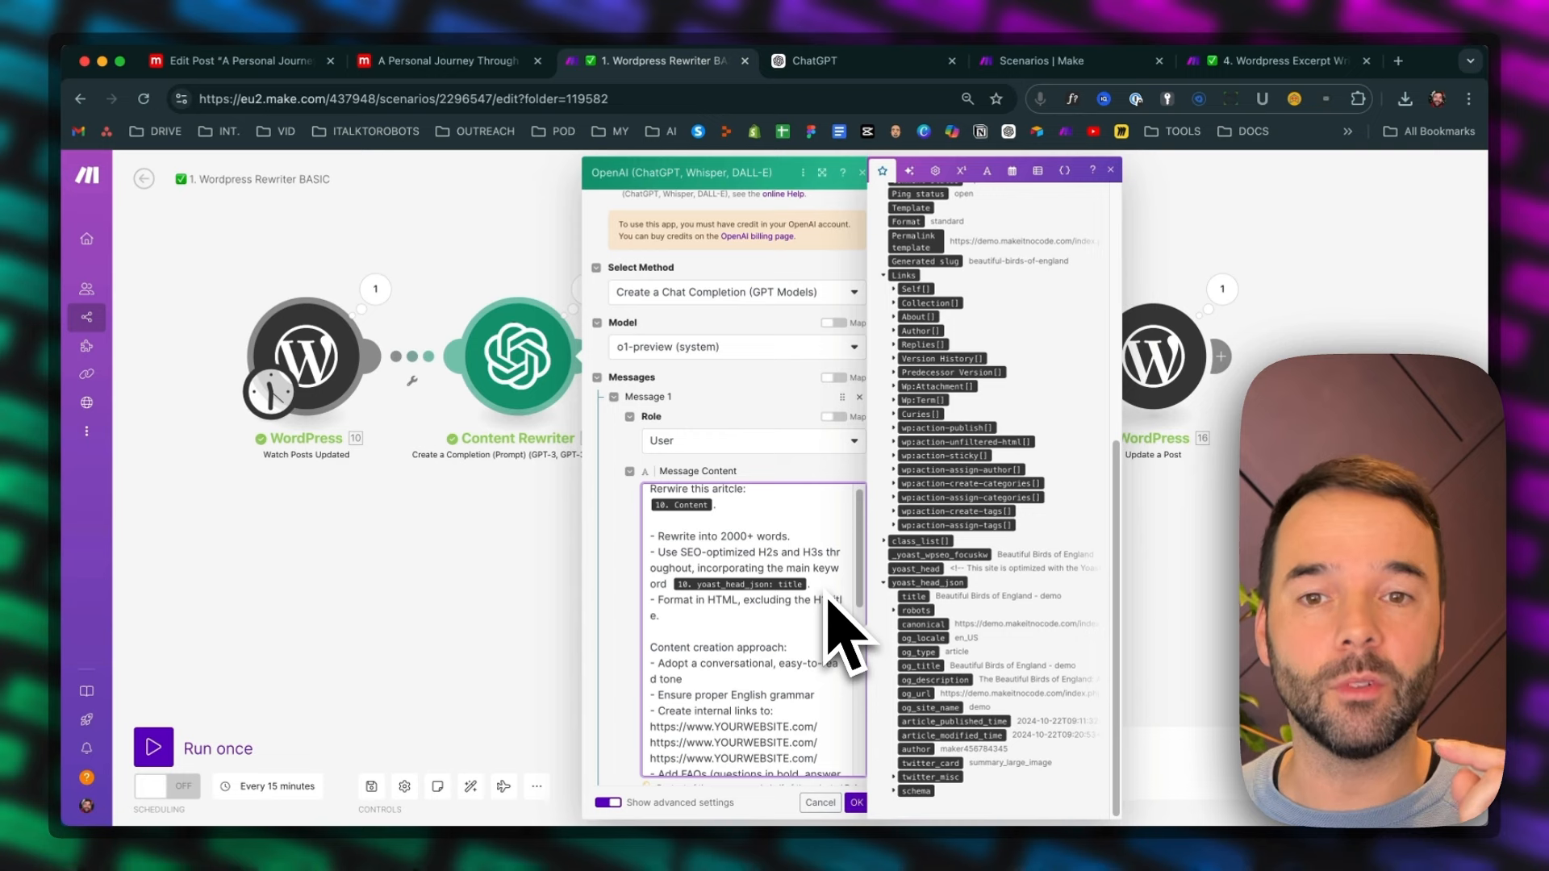
Inspect the post title in the Elementor Single Post template, then return to the prompt's instruction about excluding the H1 title
left_click(721, 633)
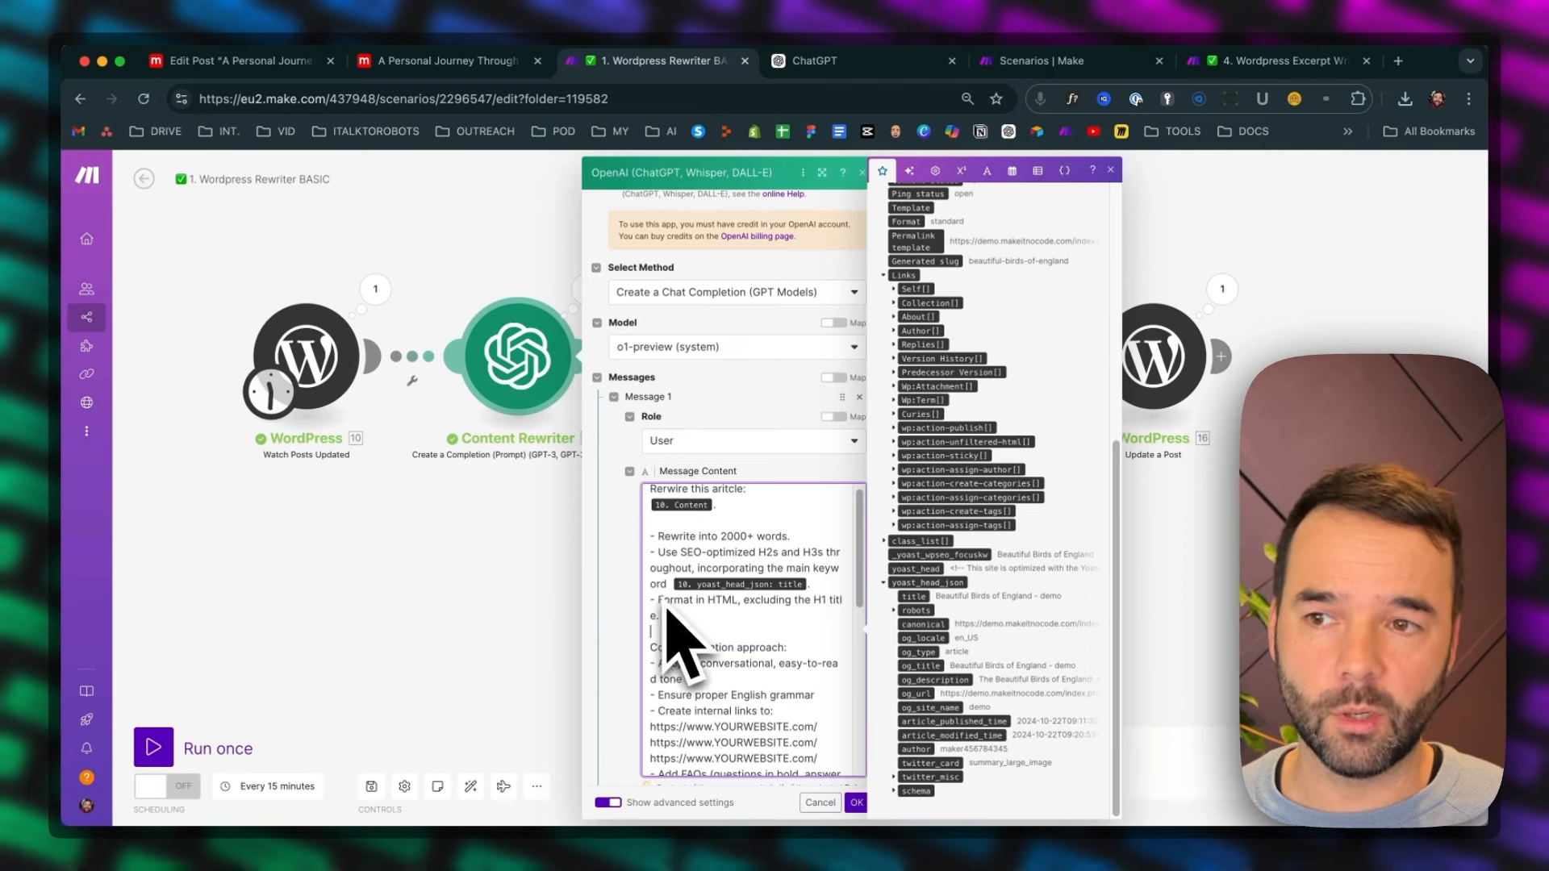
left_click(476, 62)
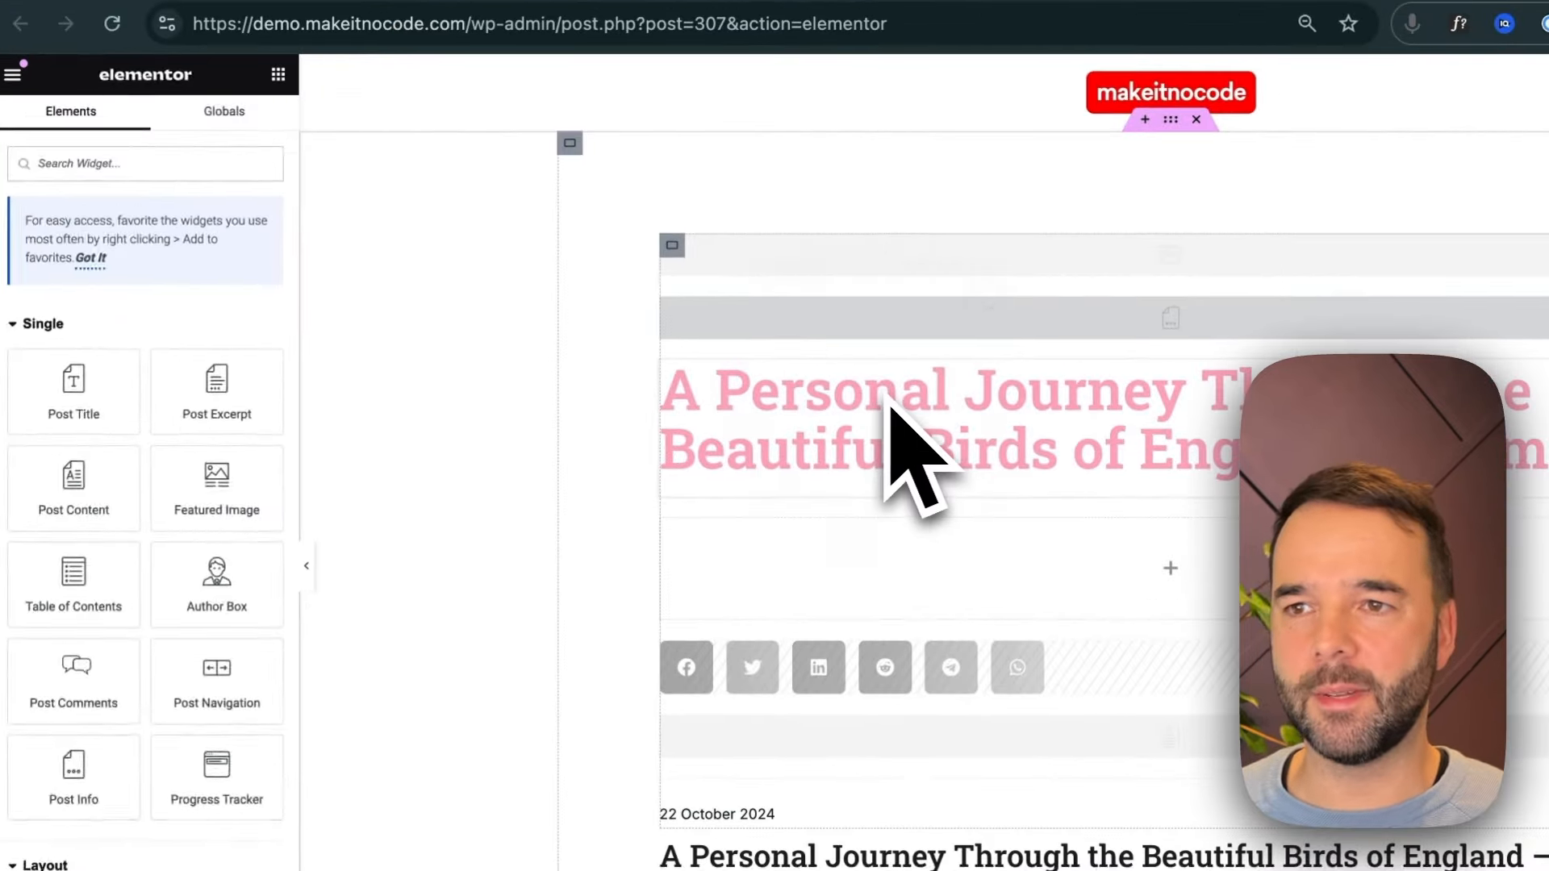
left_click(680, 365)
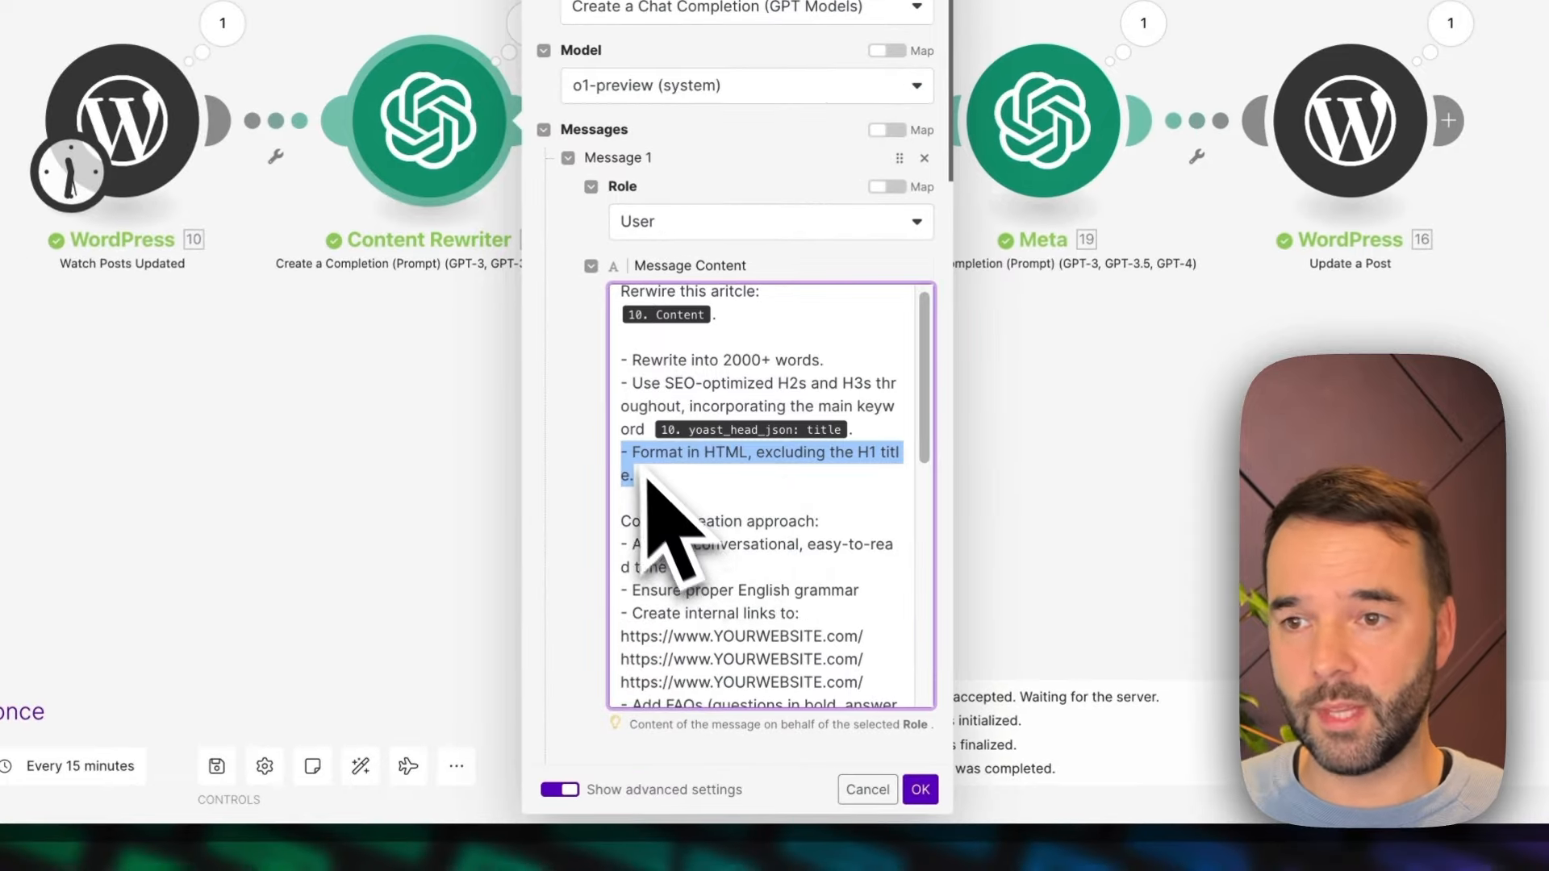
left_click(748, 561)
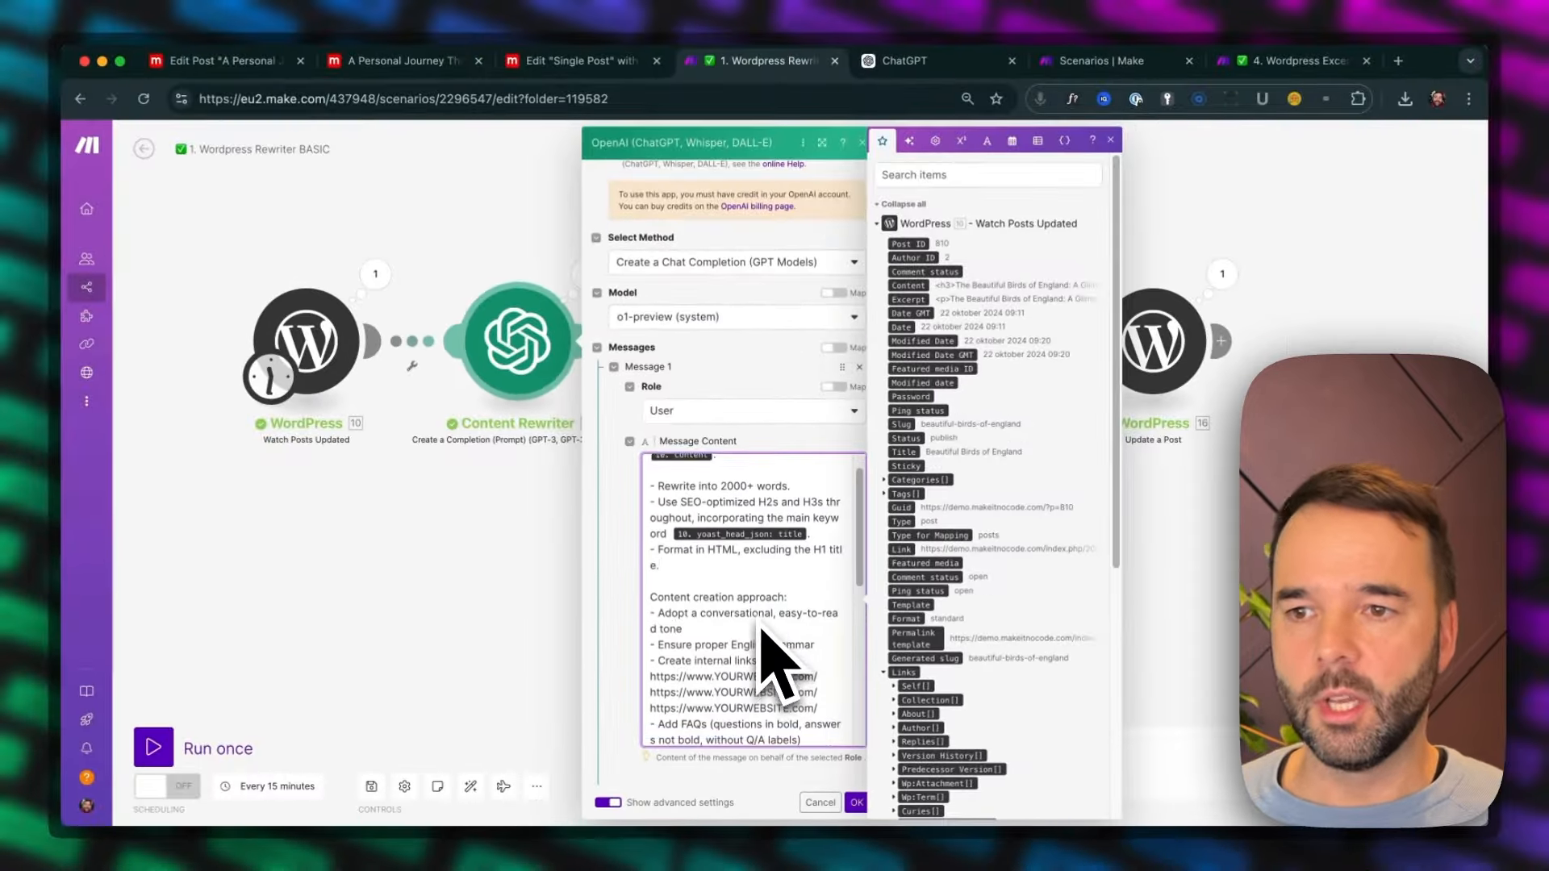
Review the prompt's content creation approach and highlight the internal links instruction with its three placeholder website URLs
scroll(776, 601, "down", 2)
scroll(761, 632, "down", 2)
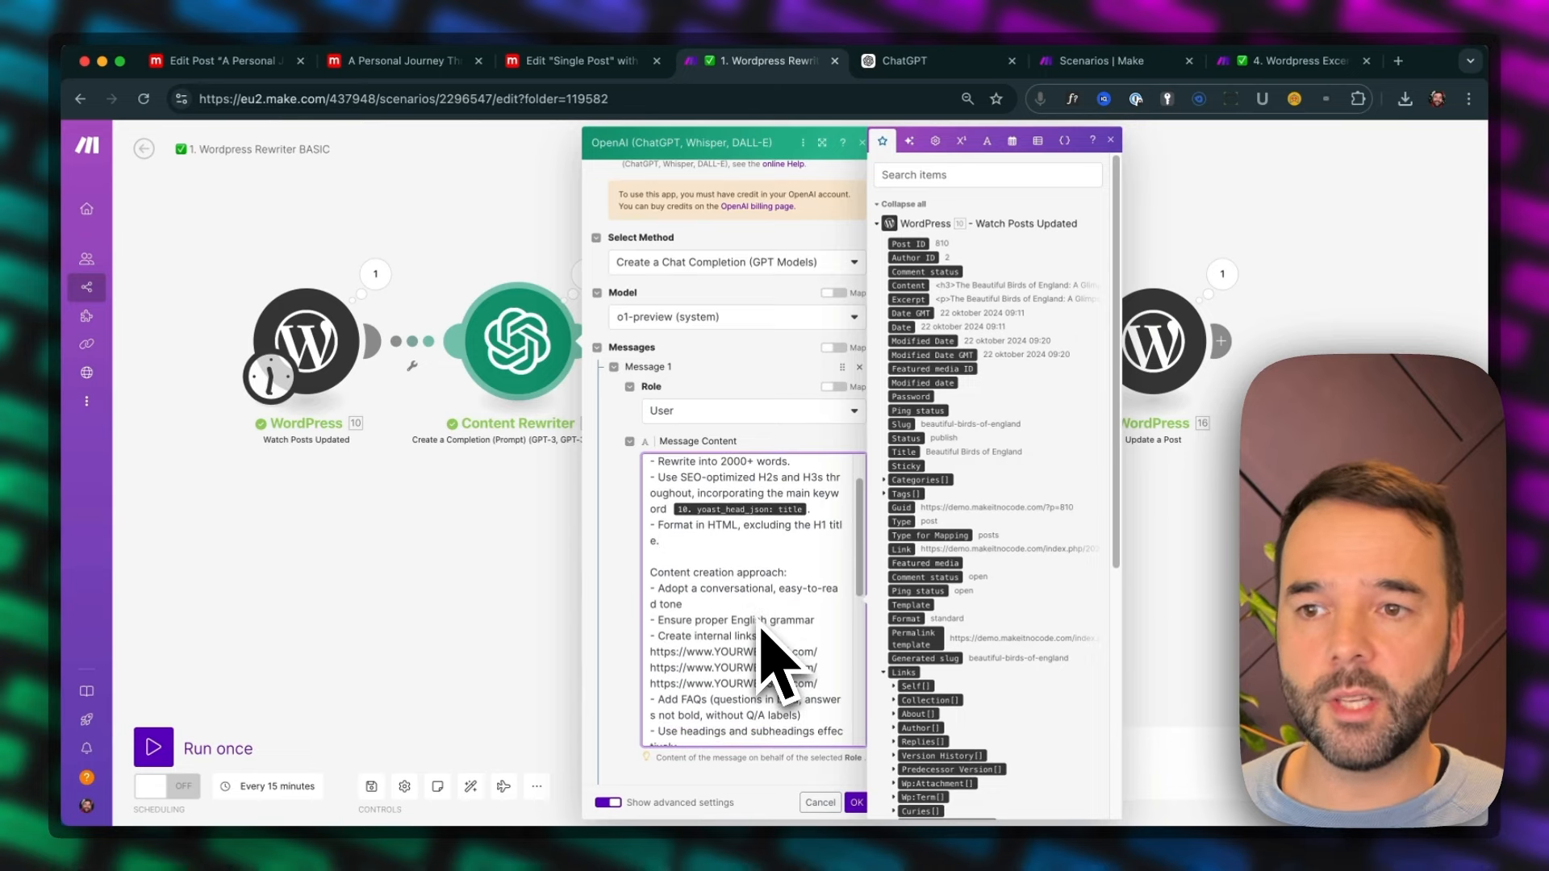
scroll(756, 628, "down", 1)
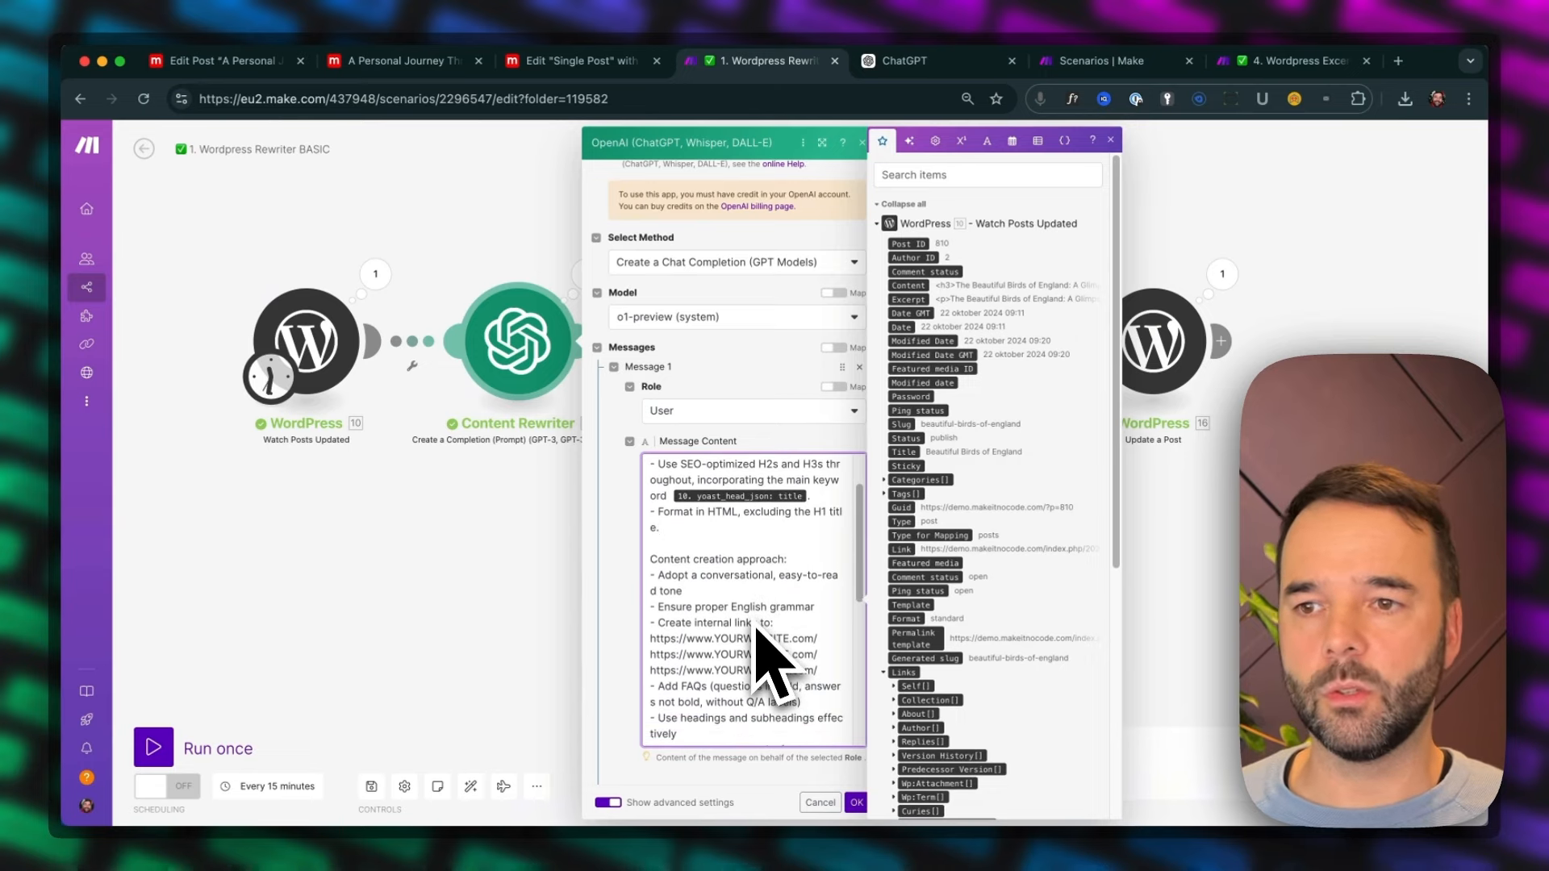
scroll(755, 626, "down", 1)
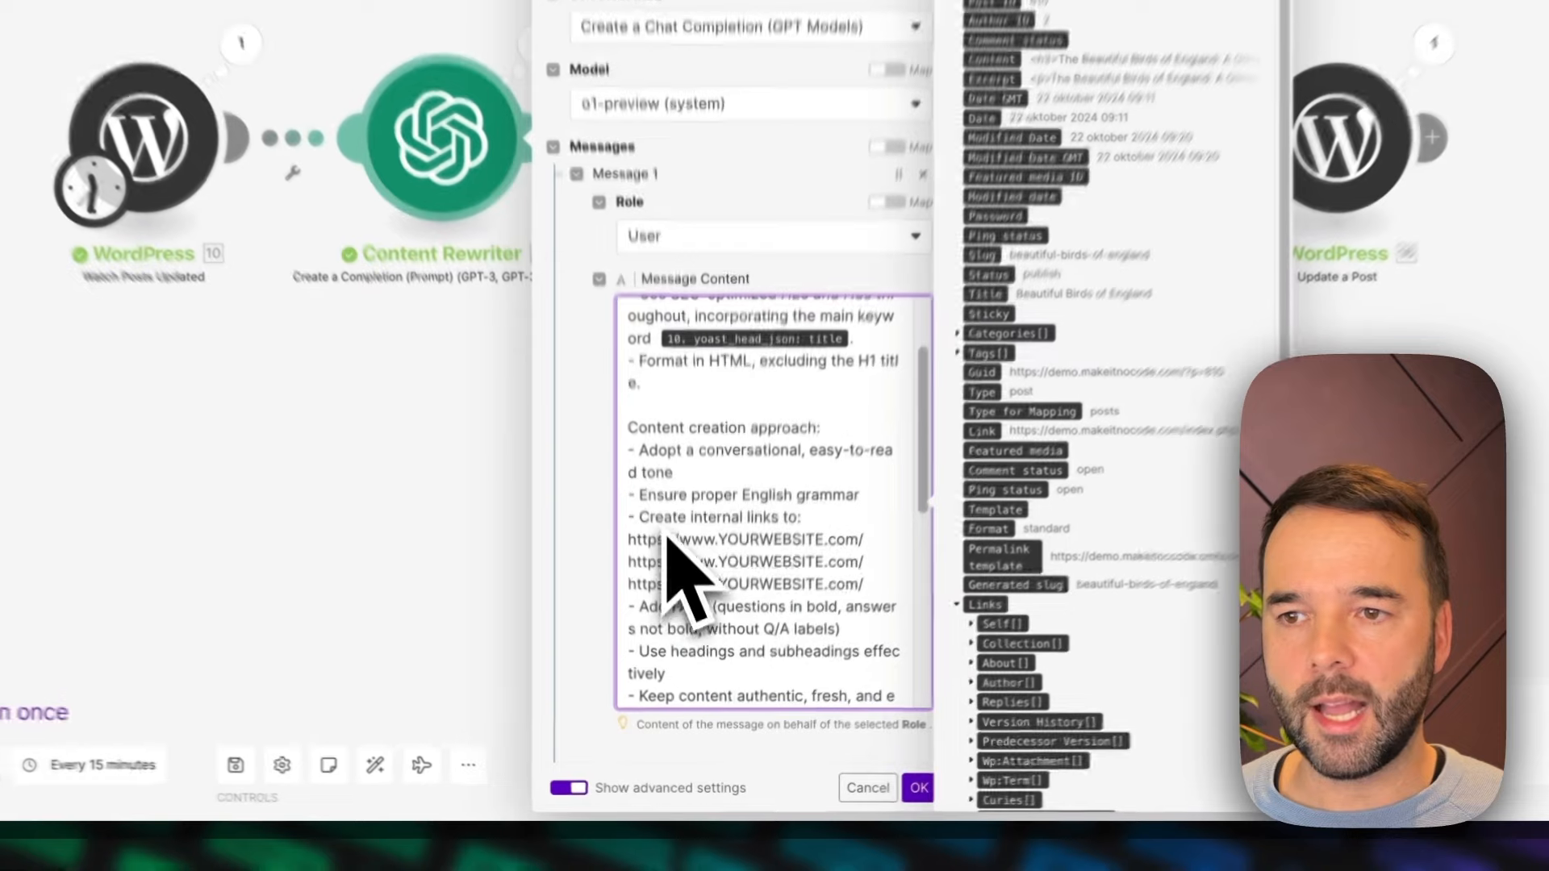
left_click_drag(675, 615, 776, 622)
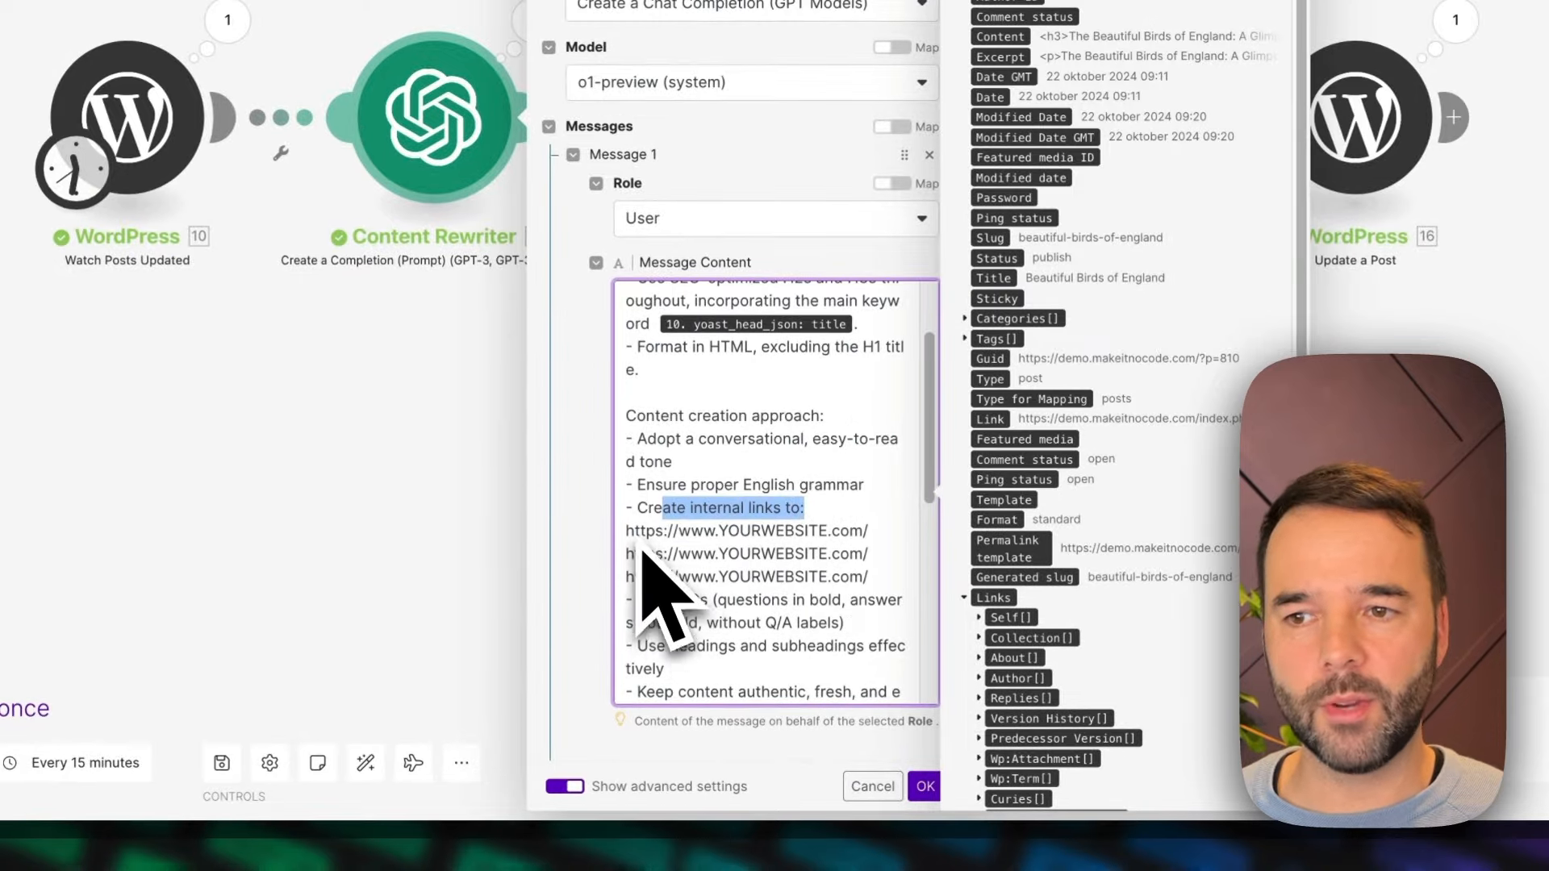
left_click_drag(635, 531, 858, 579)
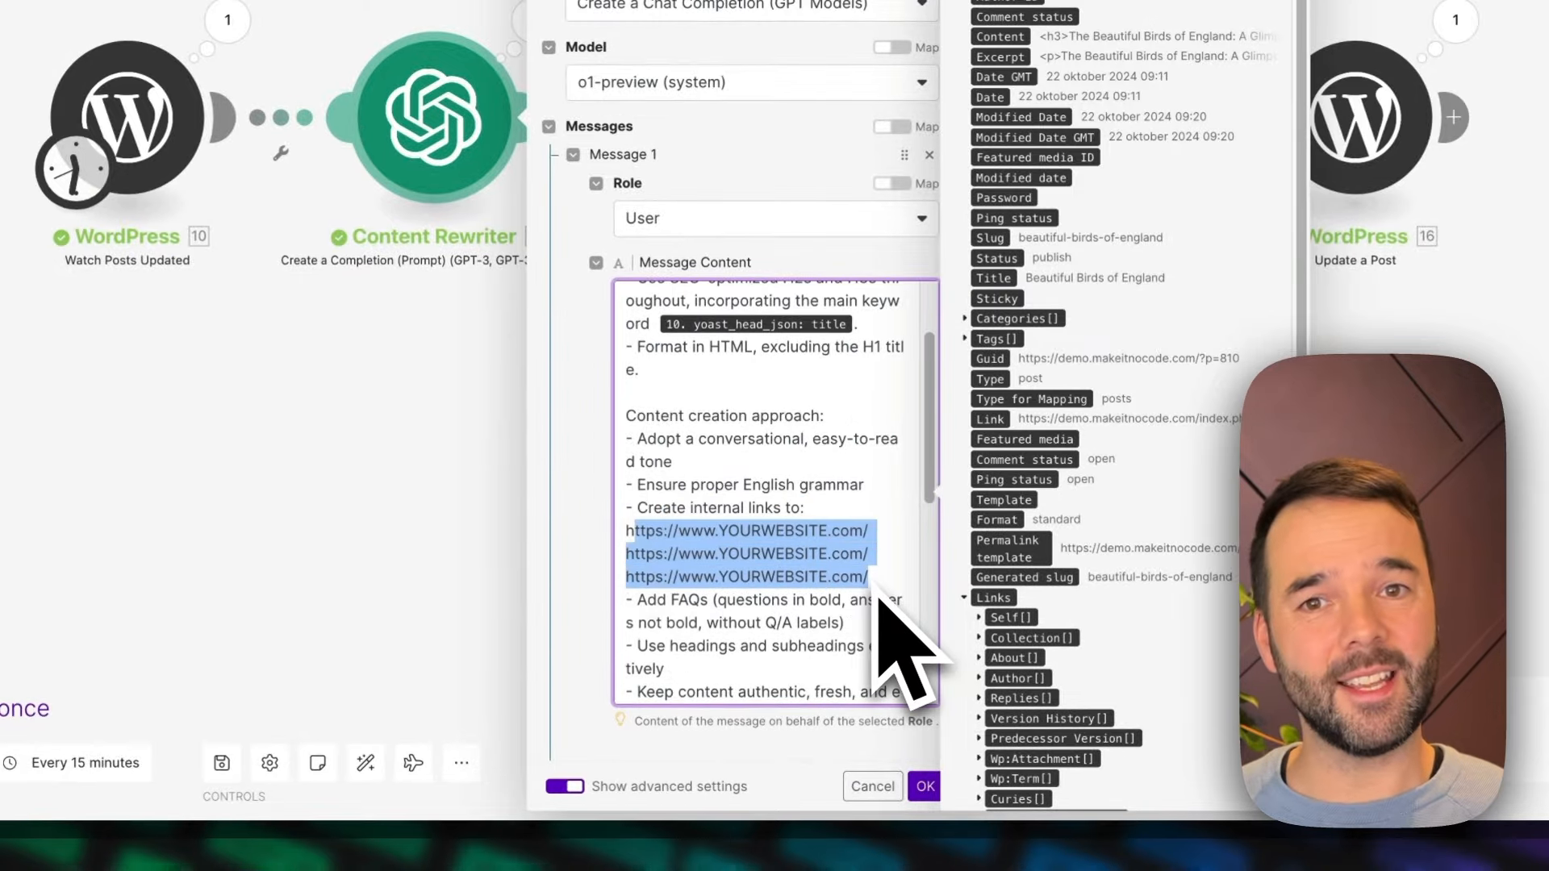
key("Right")
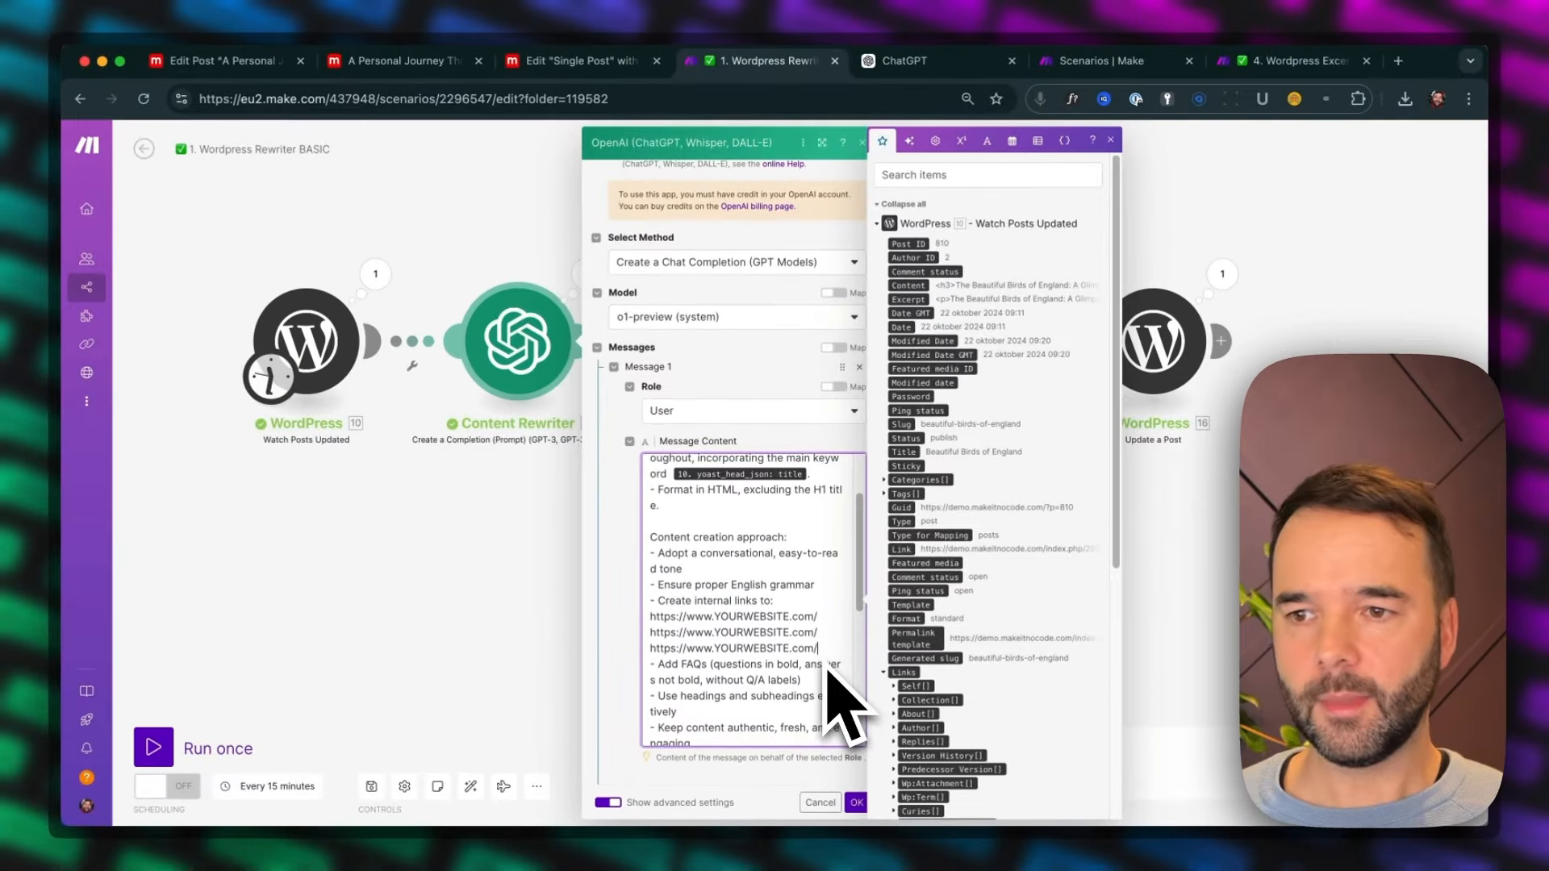
Read the prompt's remaining writing guidelines, from the FAQs and headings to first-person perspective, tone and transition words
scroll(831, 702, "down", 2)
scroll(826, 671, "down", 1)
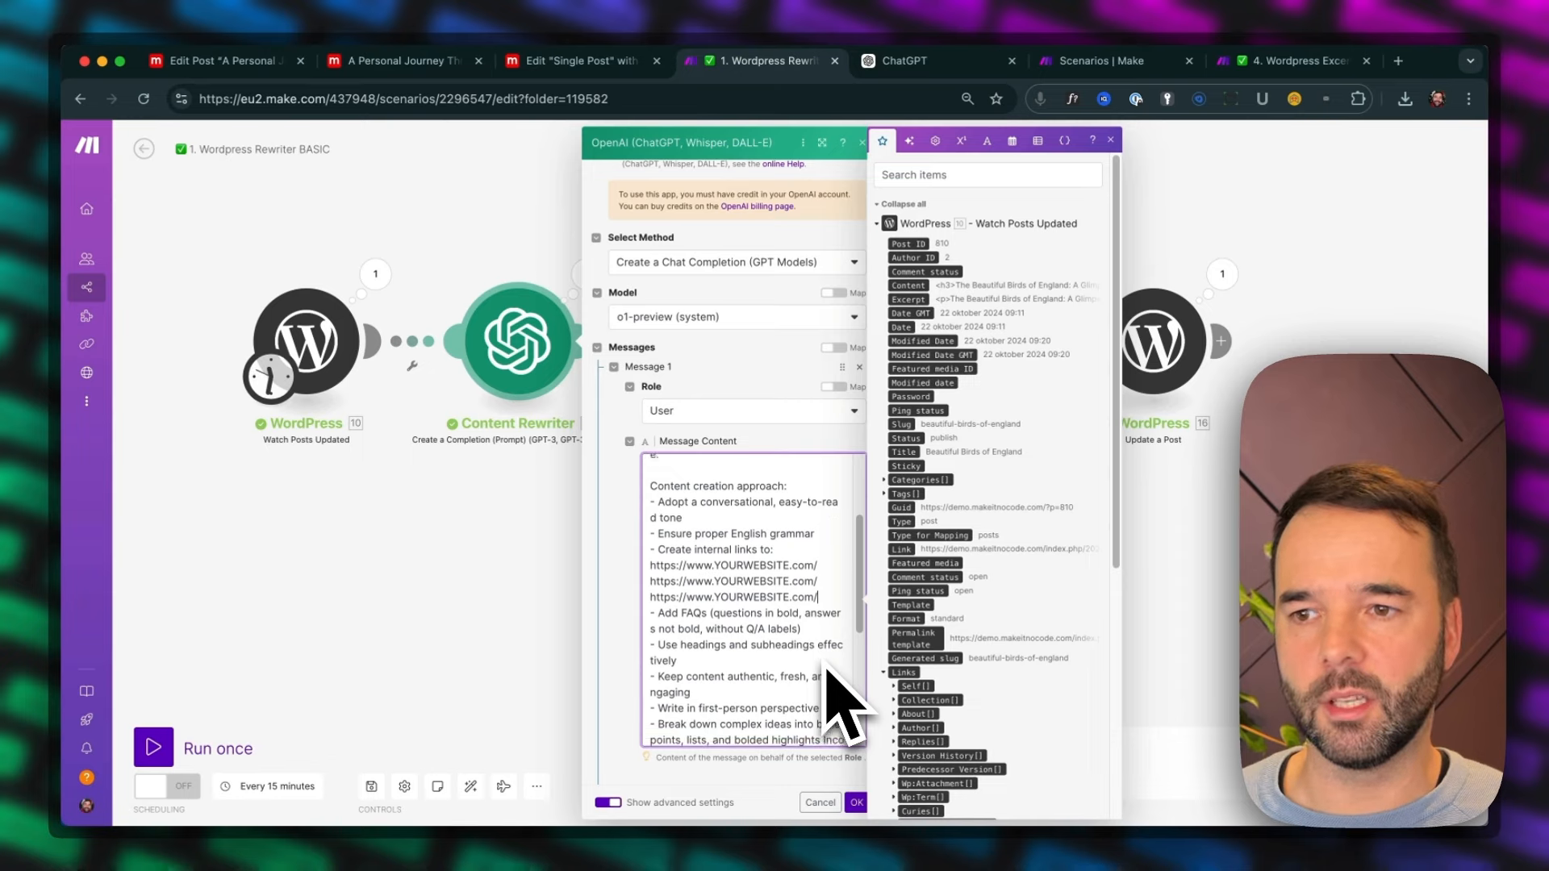
left_click(797, 638)
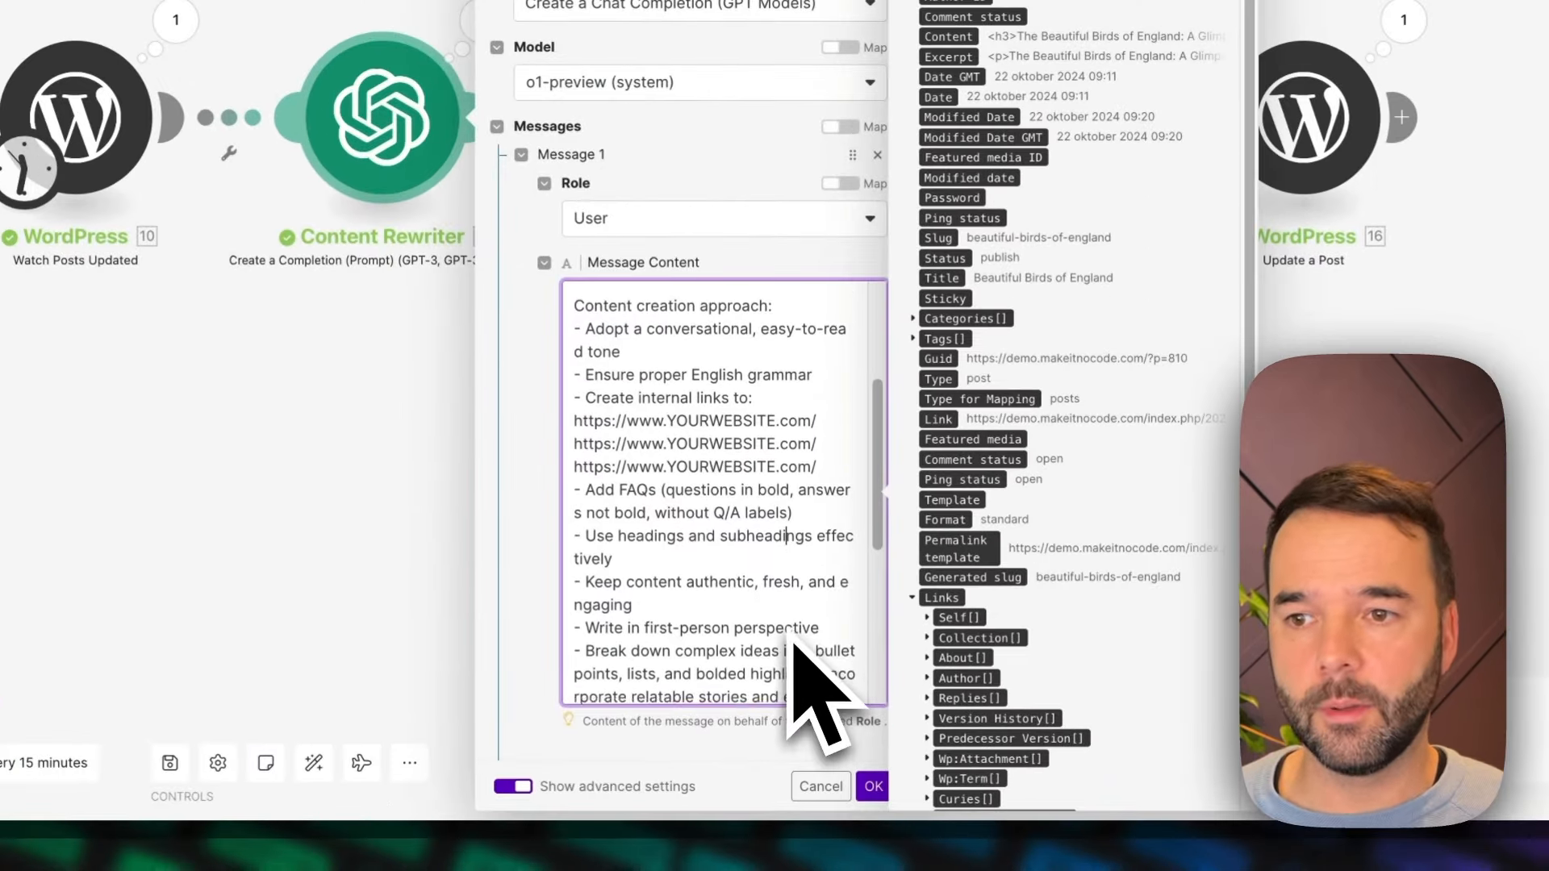
scroll(794, 639, "down", 2)
scroll(796, 699, "down", 1)
scroll(797, 700, "down", 3)
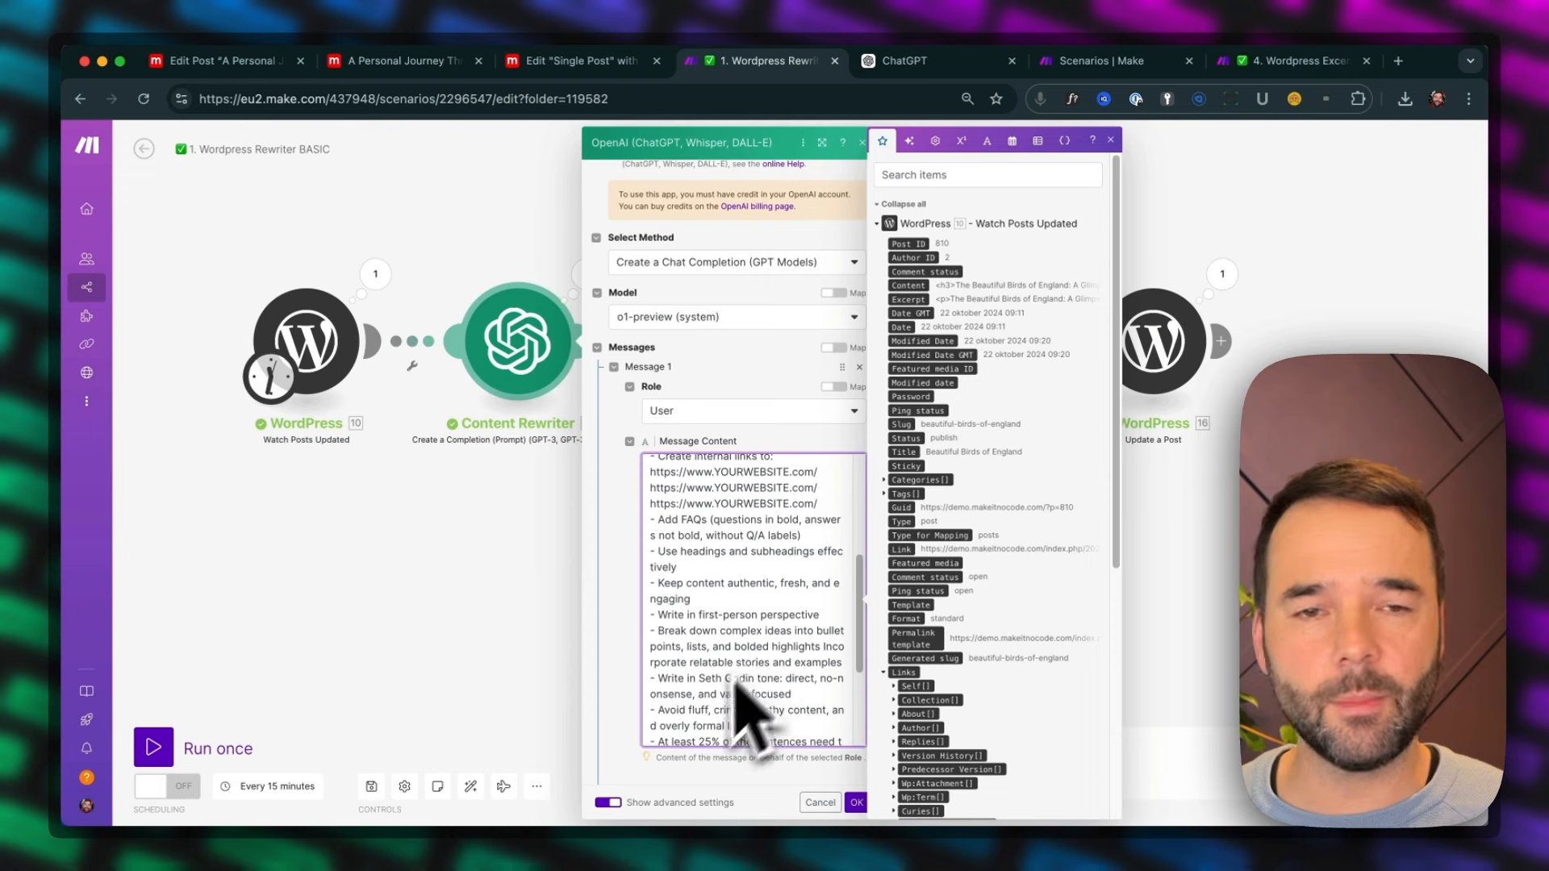
scroll(717, 707, "down", 3)
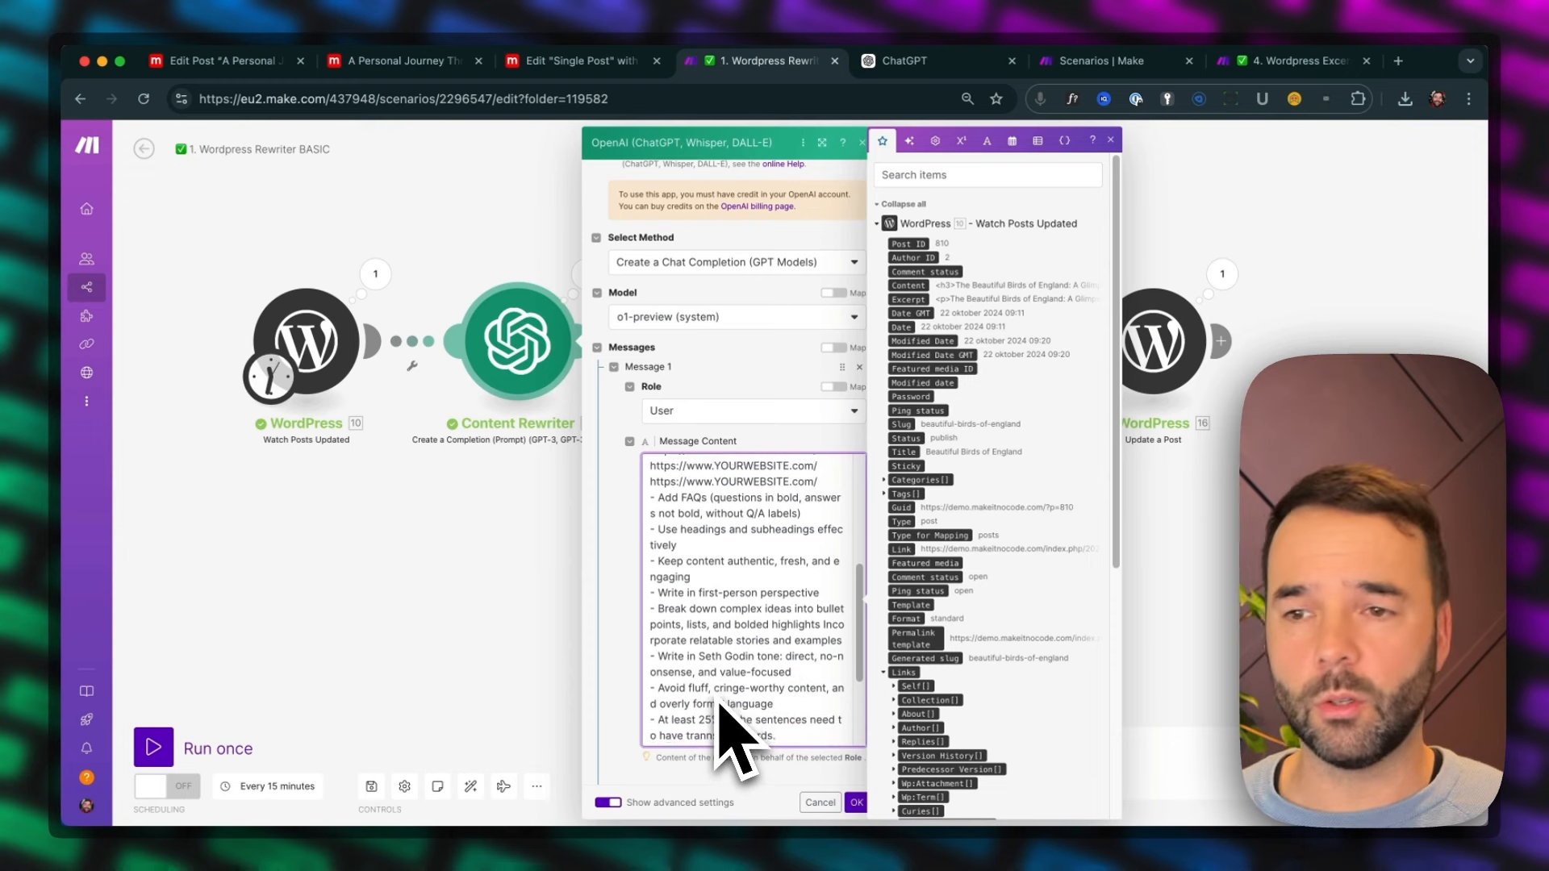
scroll(717, 706, "down", 5)
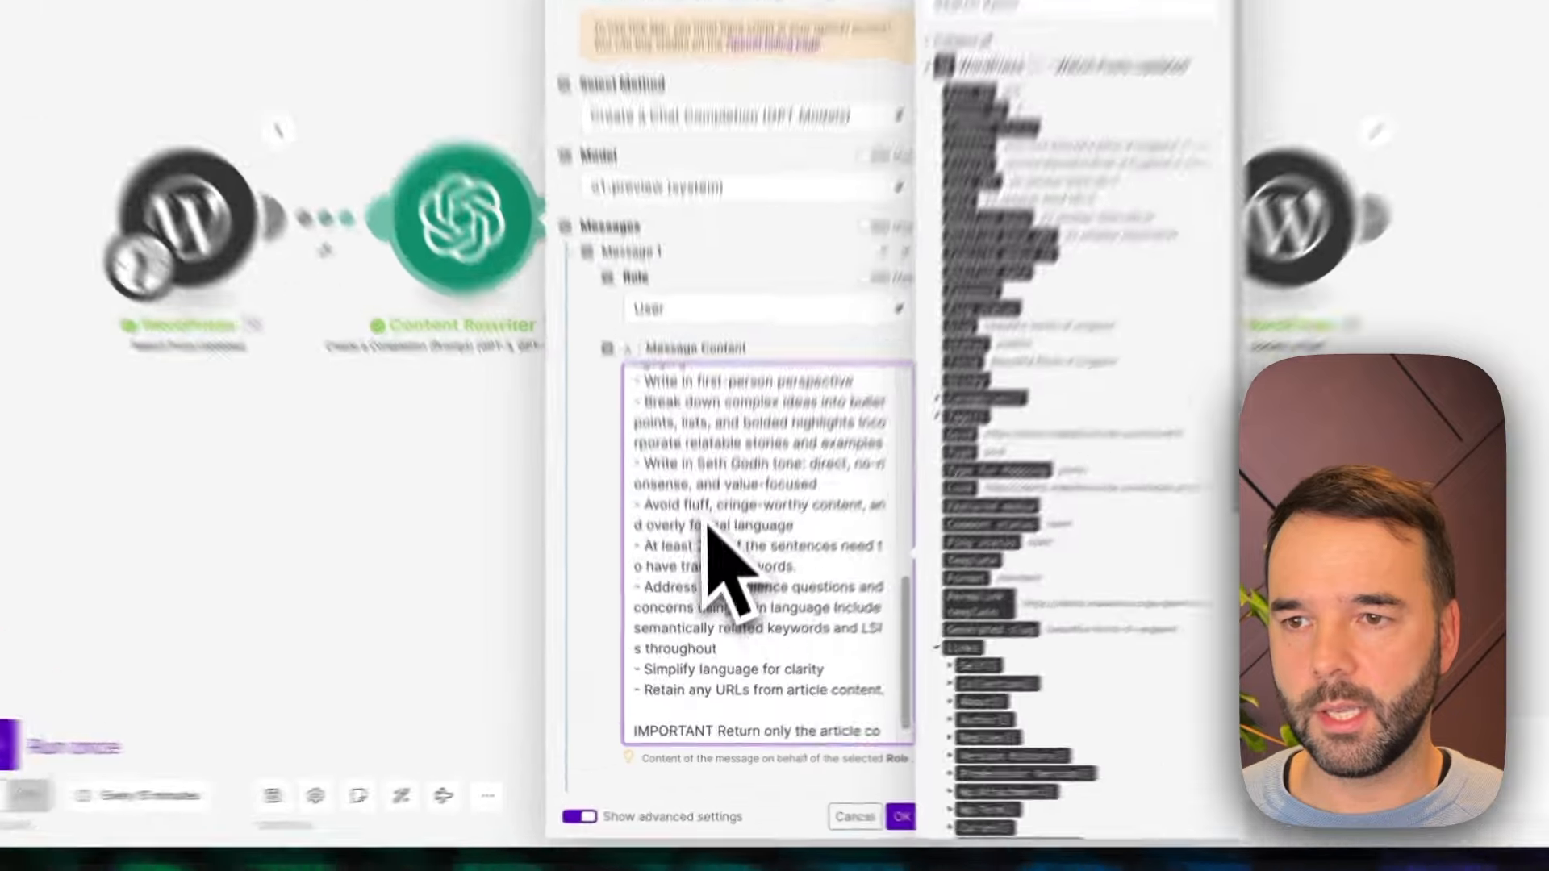
Search the page for "seth" to locate the writing tone instruction, then highlight the end of the prompt's closing IMPORTANT line
key("ctrl+f")
type("seth")
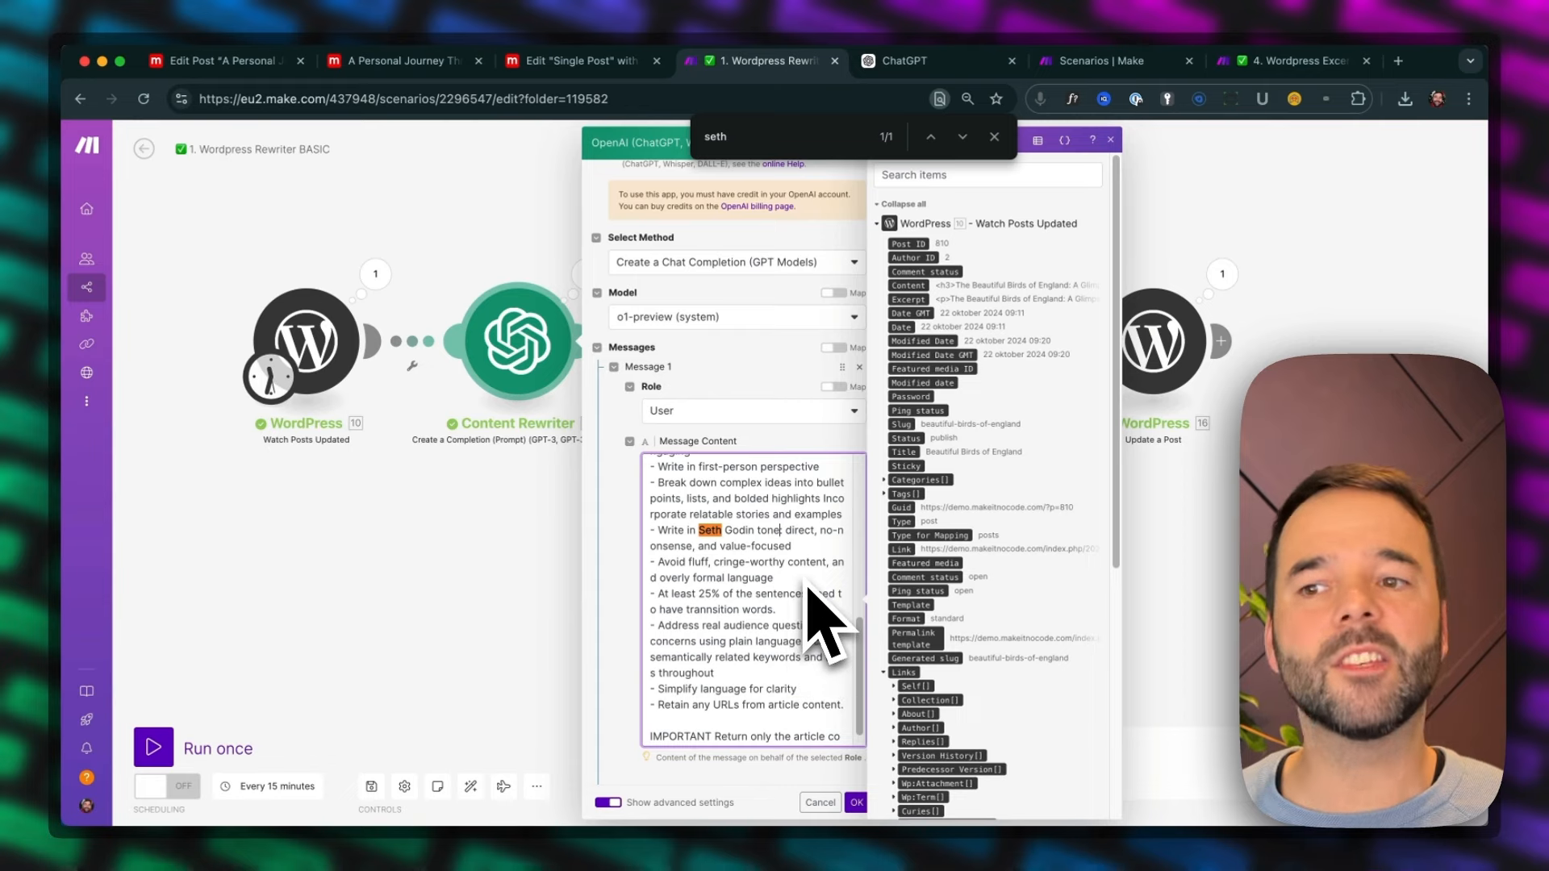
scroll(789, 679, "down", 1)
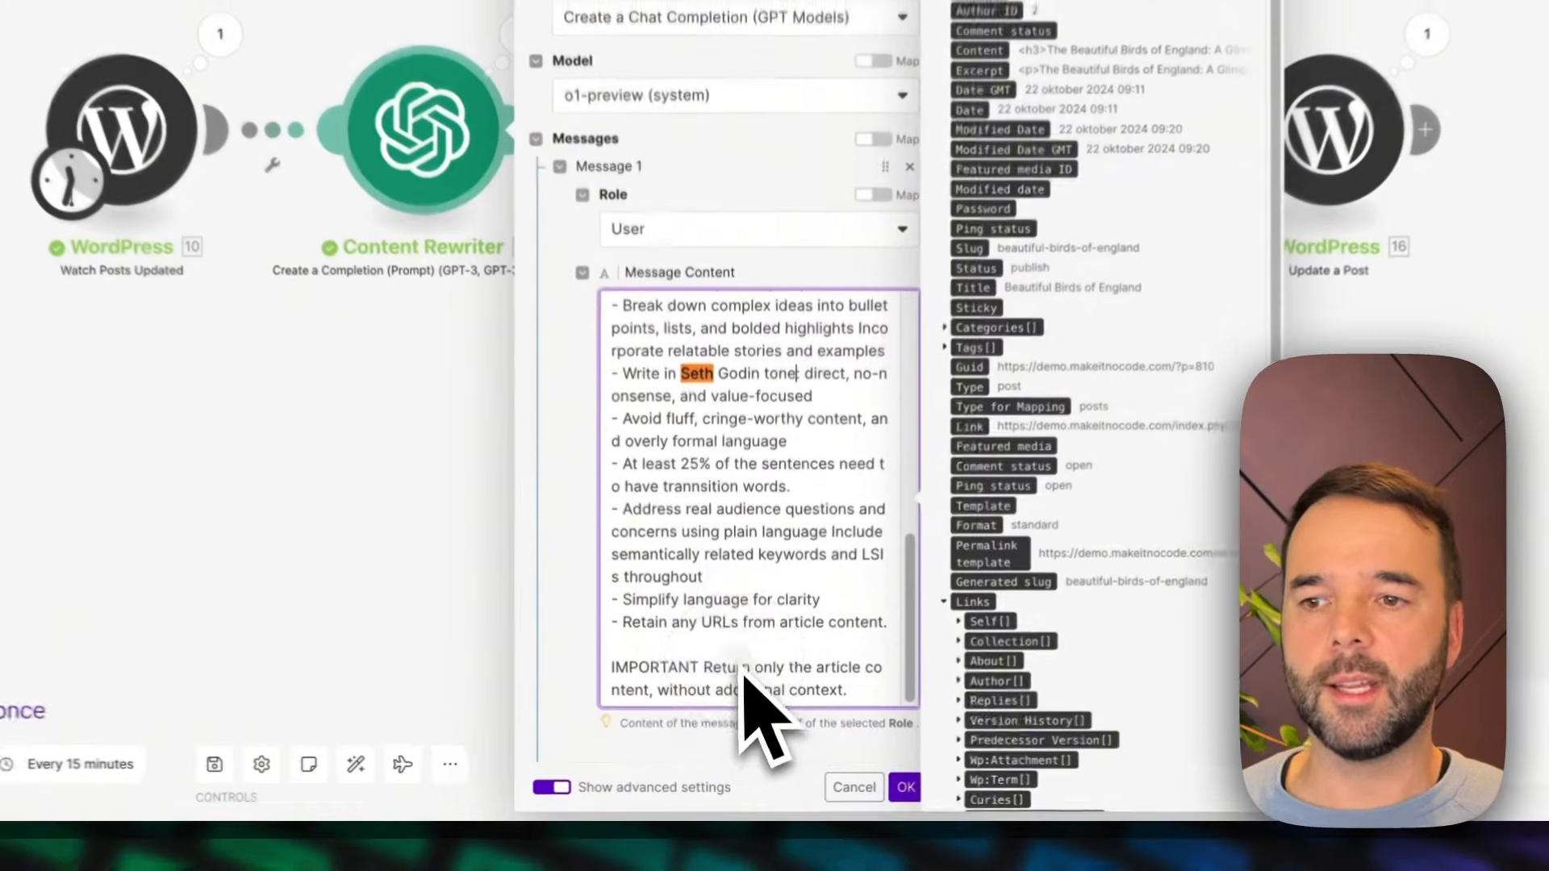
left_click_drag(764, 691, 810, 709)
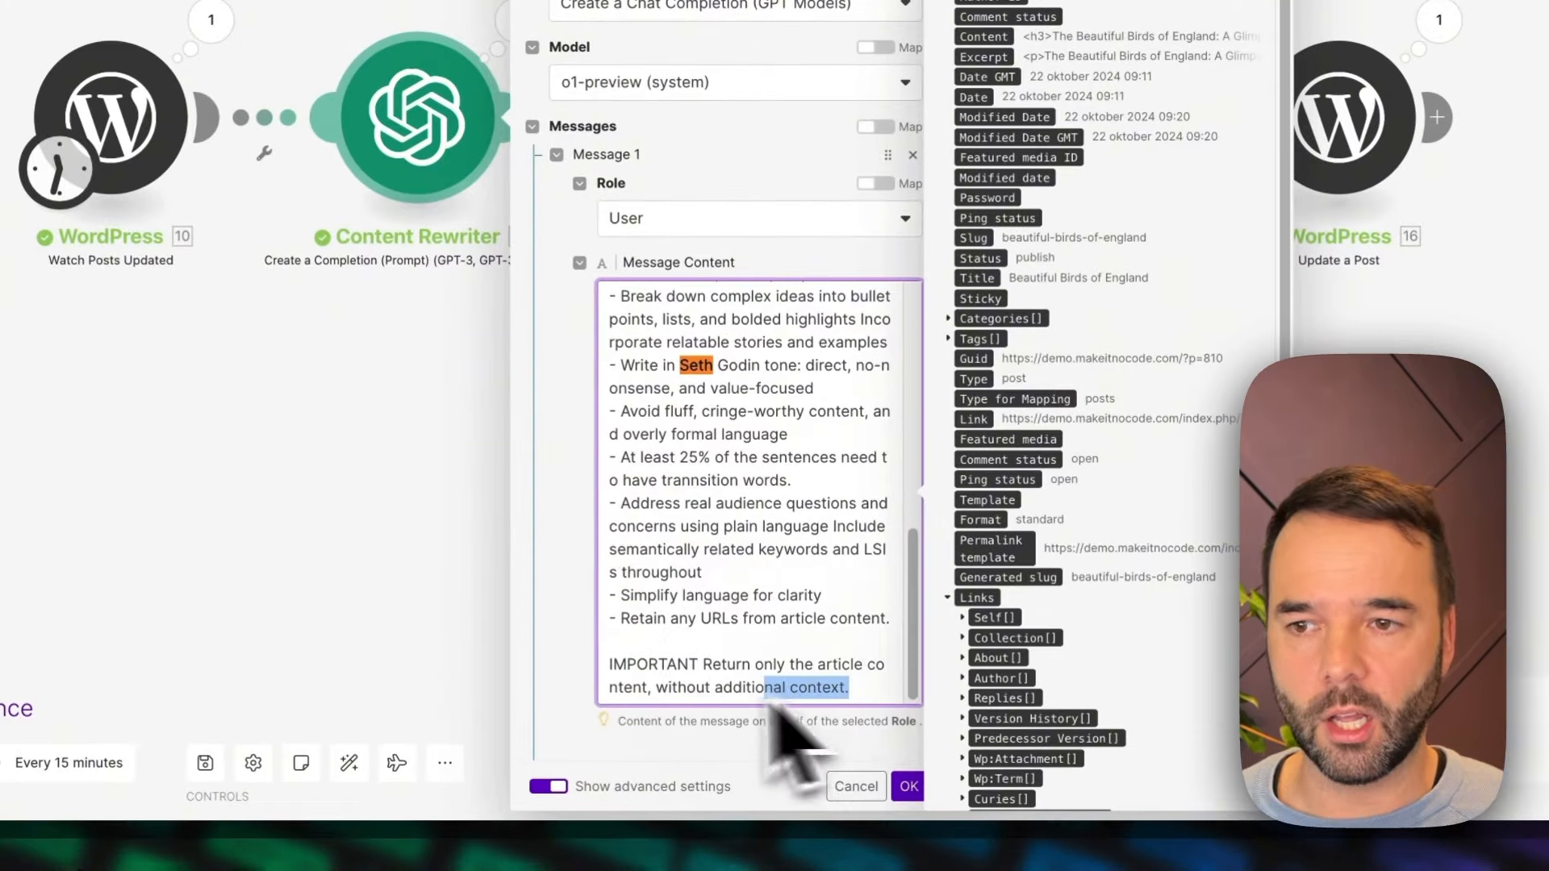
Highlight the rewriting prompt's full closing IMPORTANT line, then review the Title Creator module's title prompt and its keyword mapping
left_click_drag(628, 666, 811, 714)
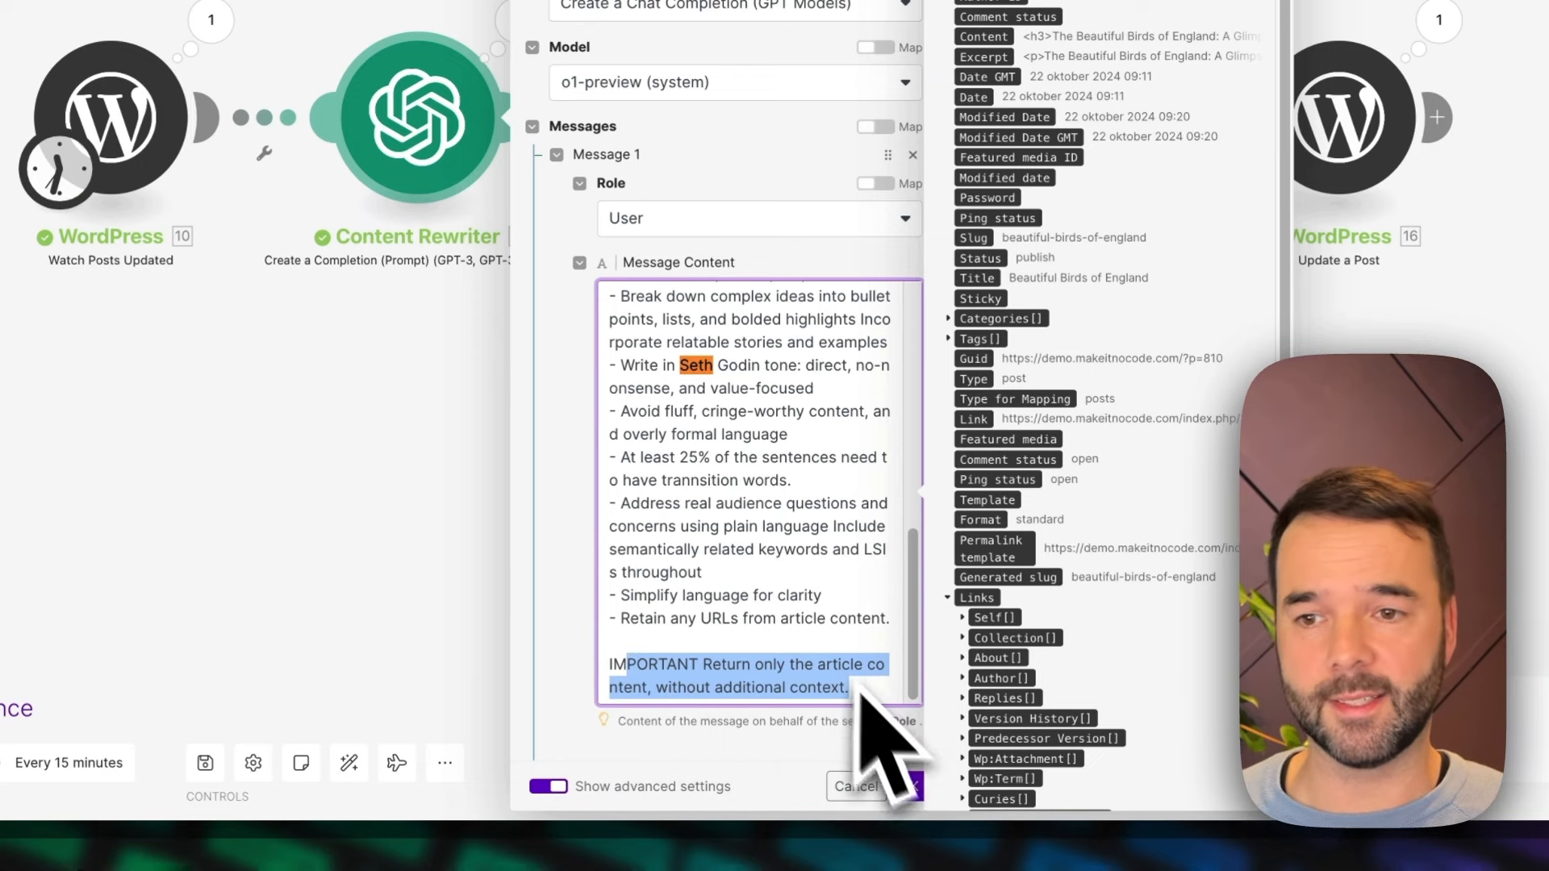
left_click(910, 786)
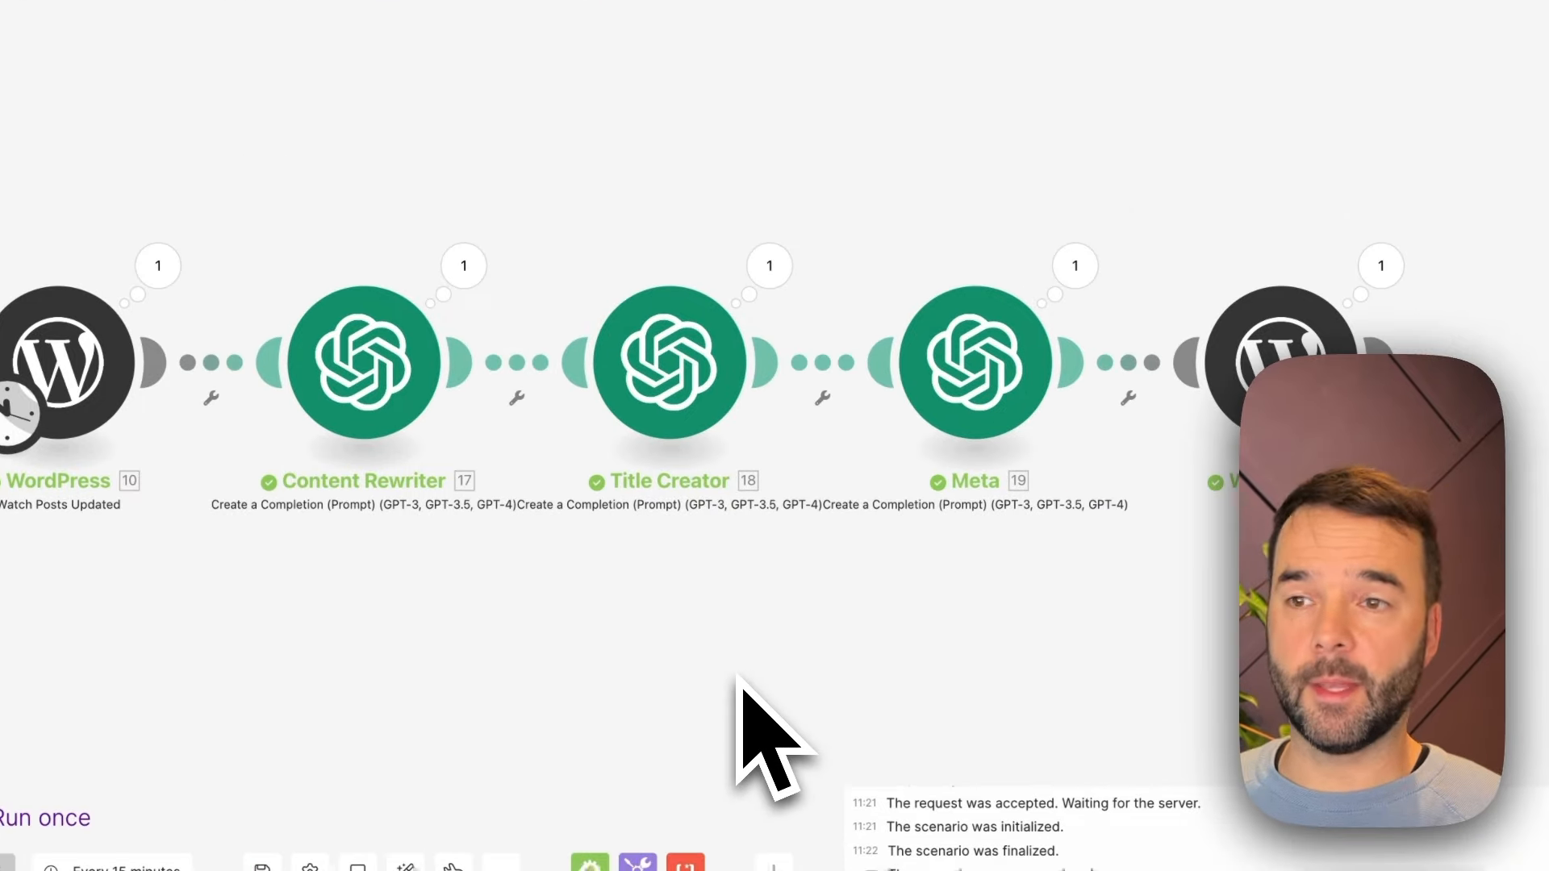
left_click(684, 349)
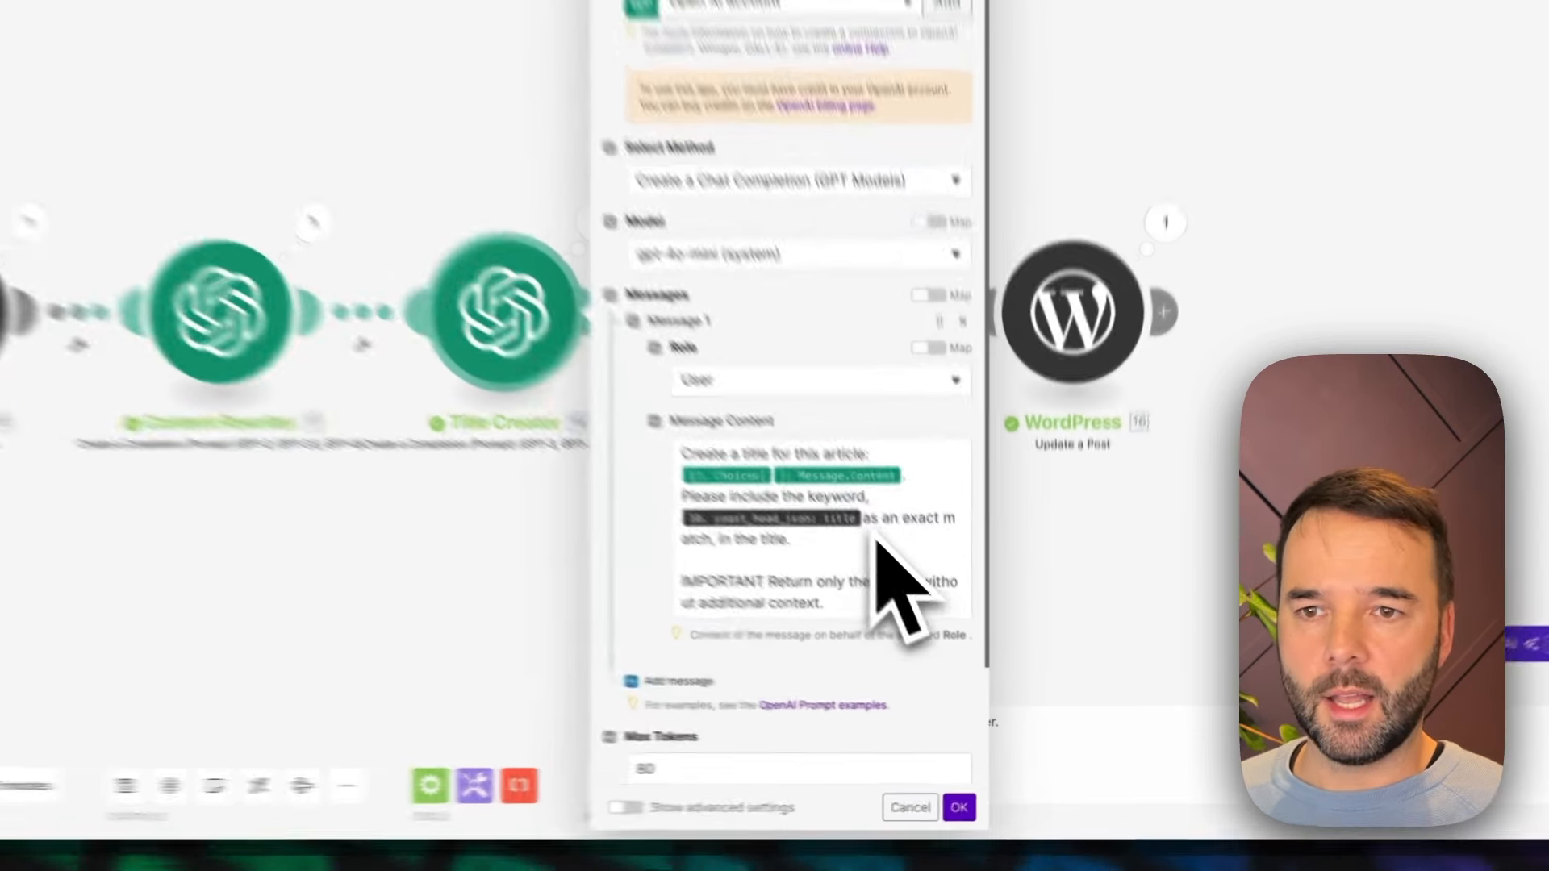
left_click(938, 614)
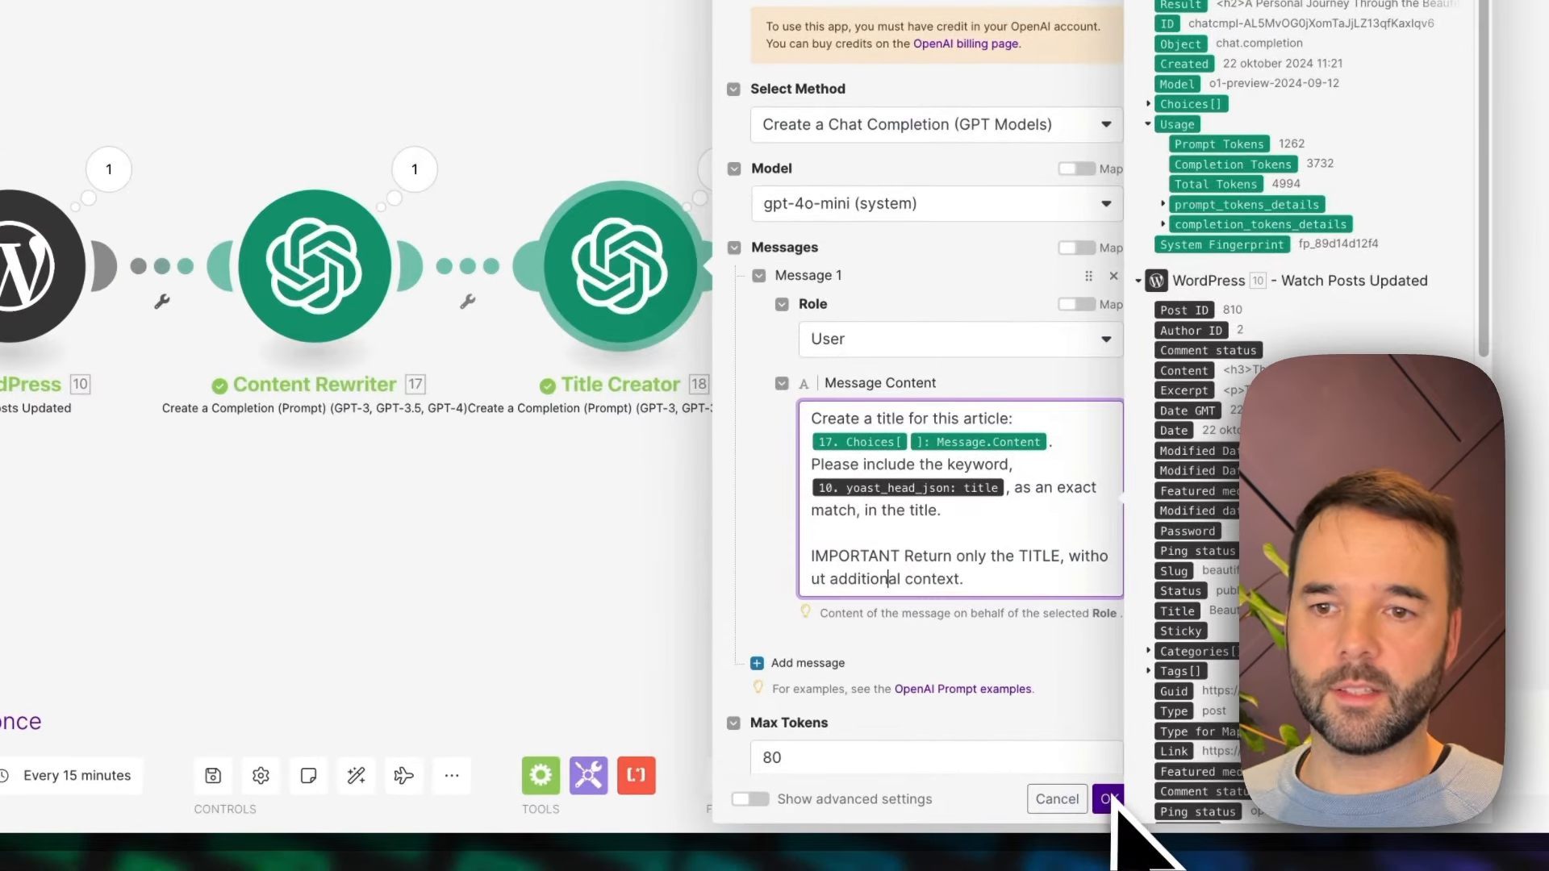
left_click(1107, 799)
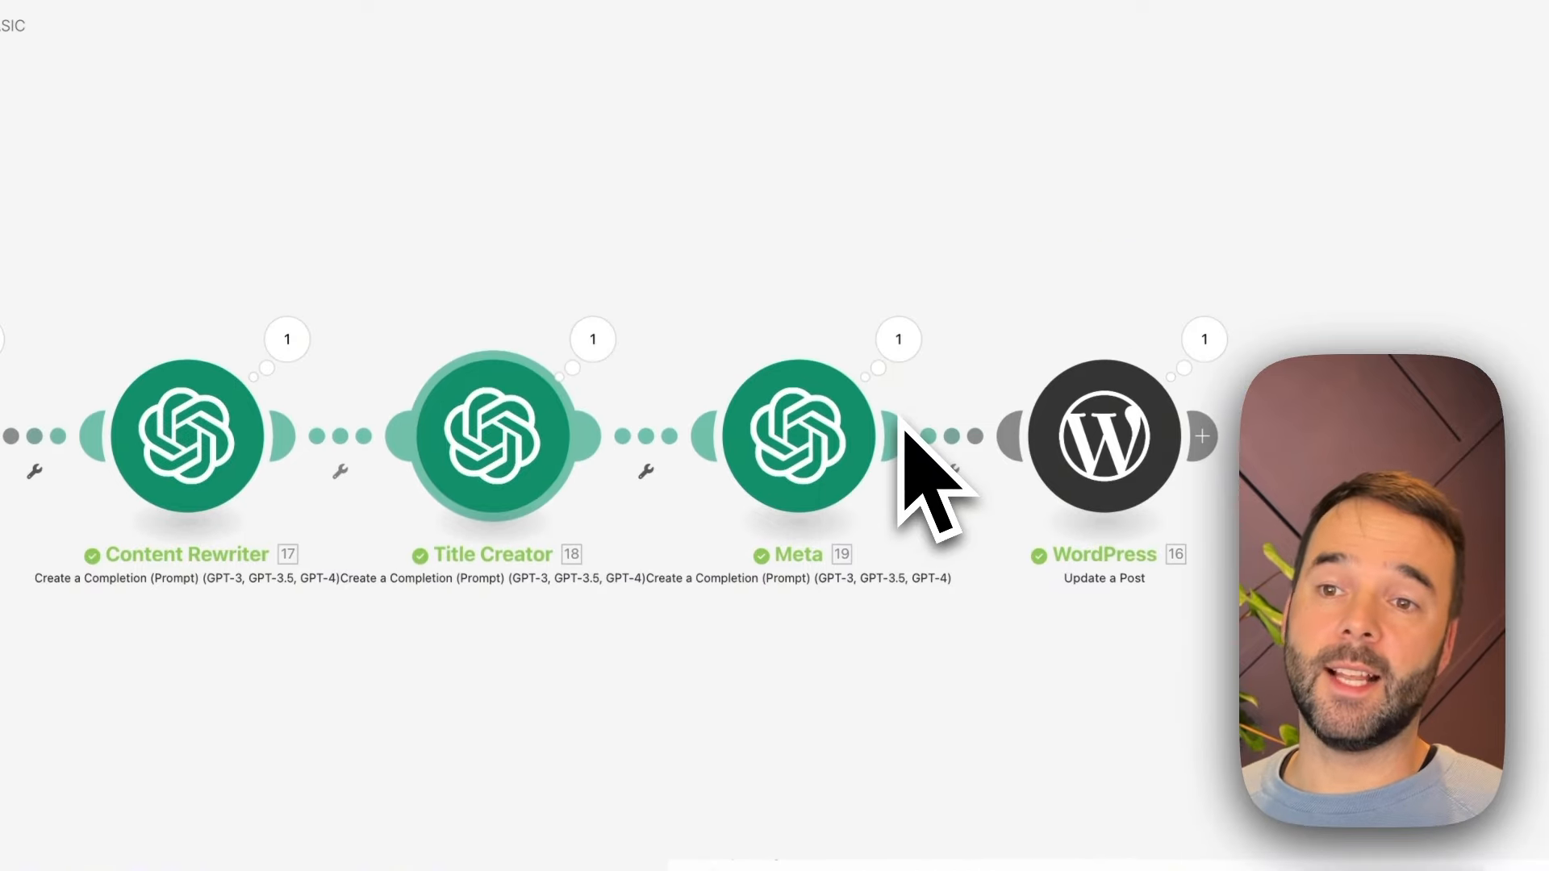
Review the Meta module's prompt for a meta description of at most 125 characters, then close its settings
left_click(835, 439)
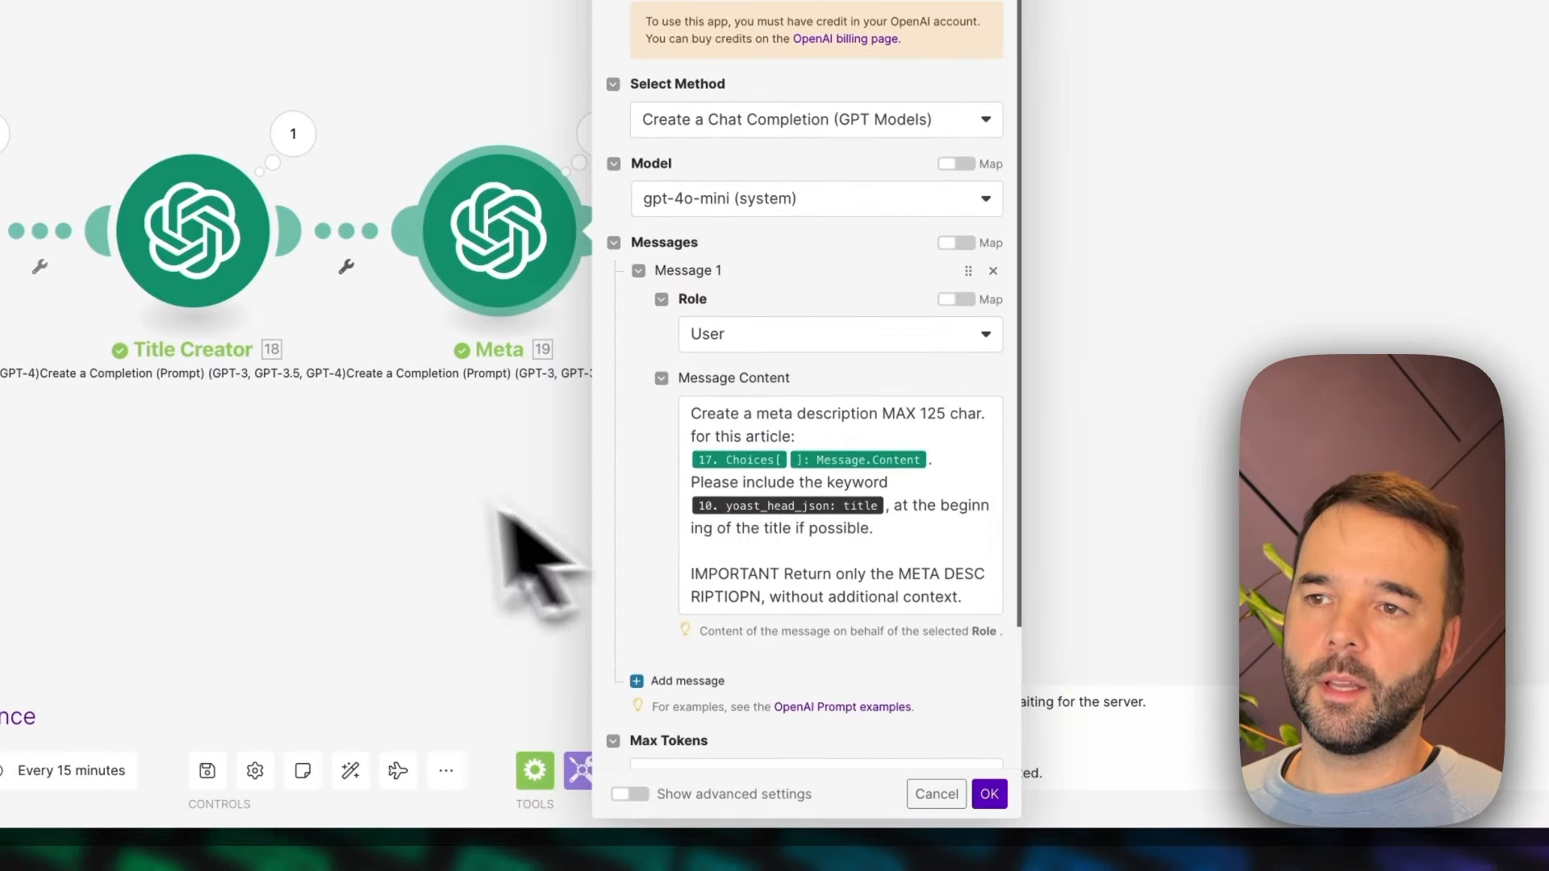
left_click(527, 599)
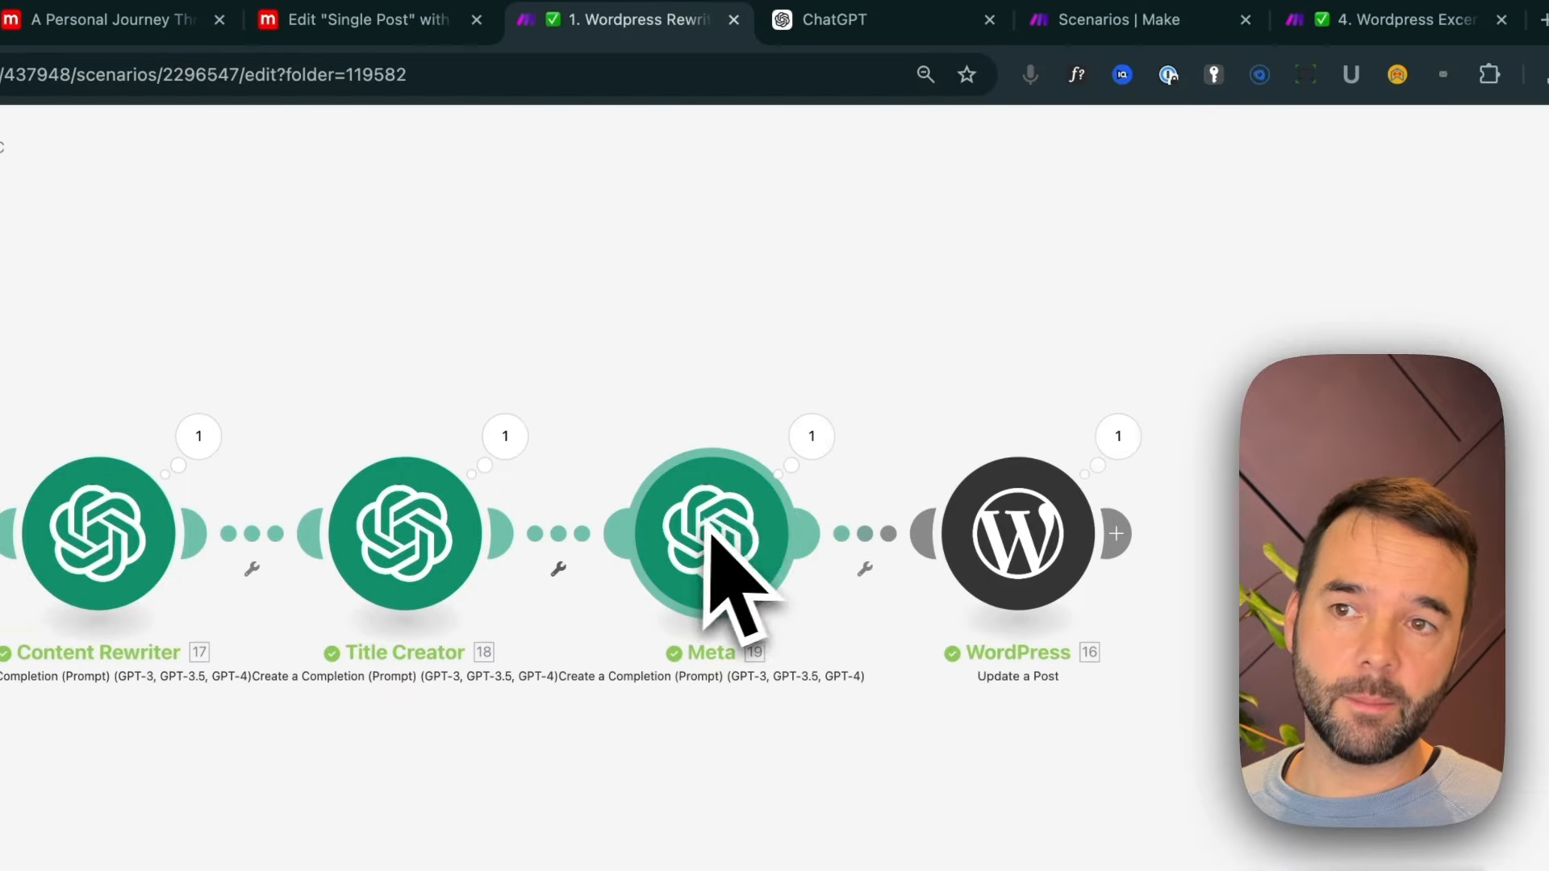
left_click(803, 226)
Review the field mappings of the WordPress Update a Post module and turn off mapping for its Categories
left_click(1015, 536)
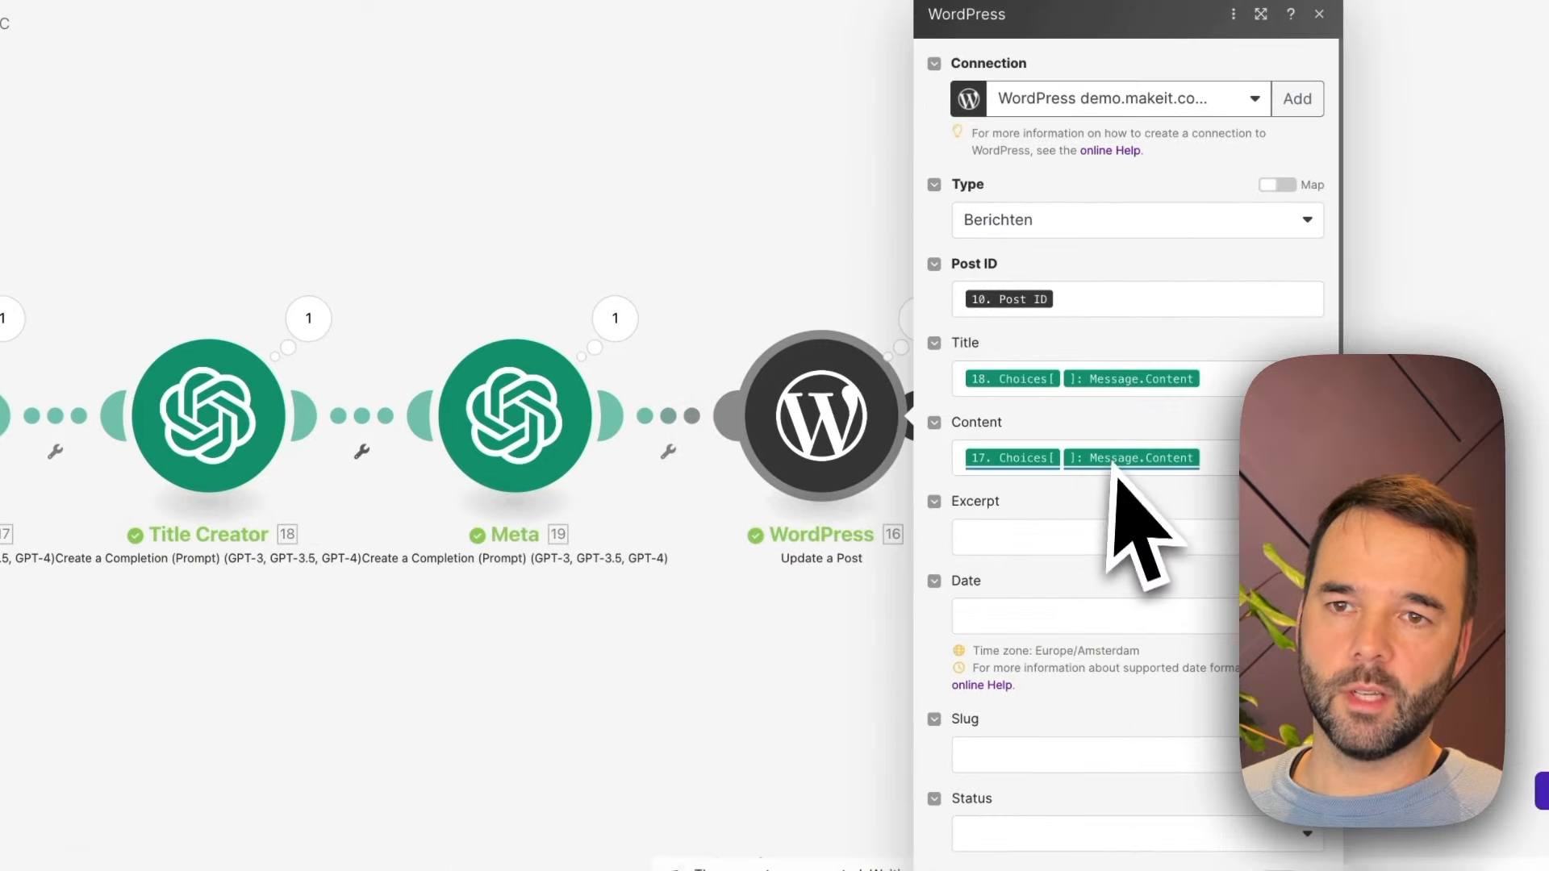
left_click(1065, 539)
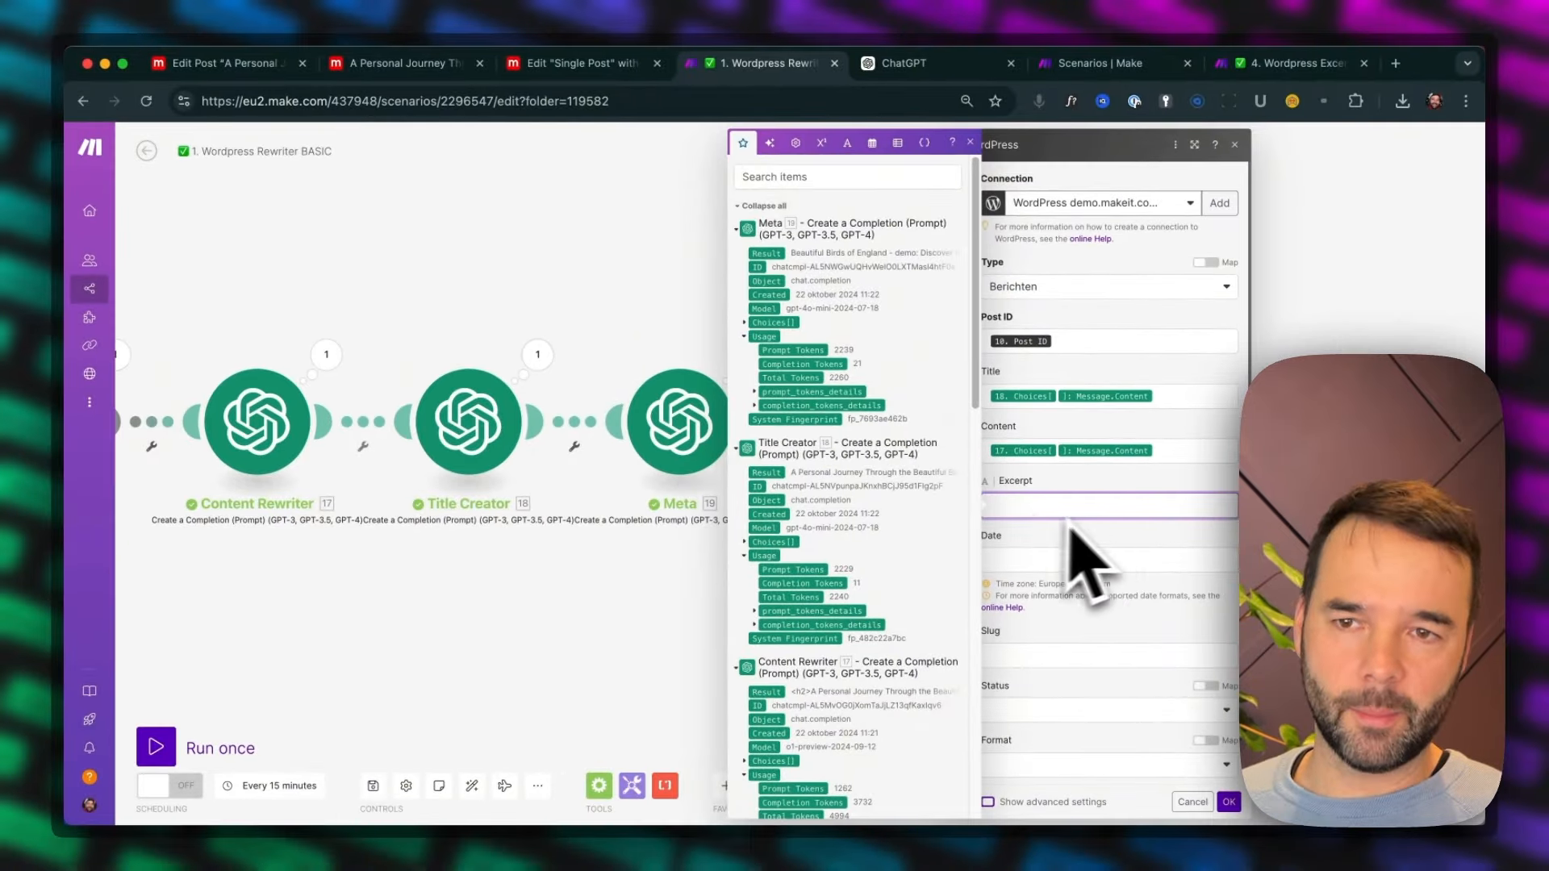
left_click(1092, 475)
scroll(1079, 680, "down", 4)
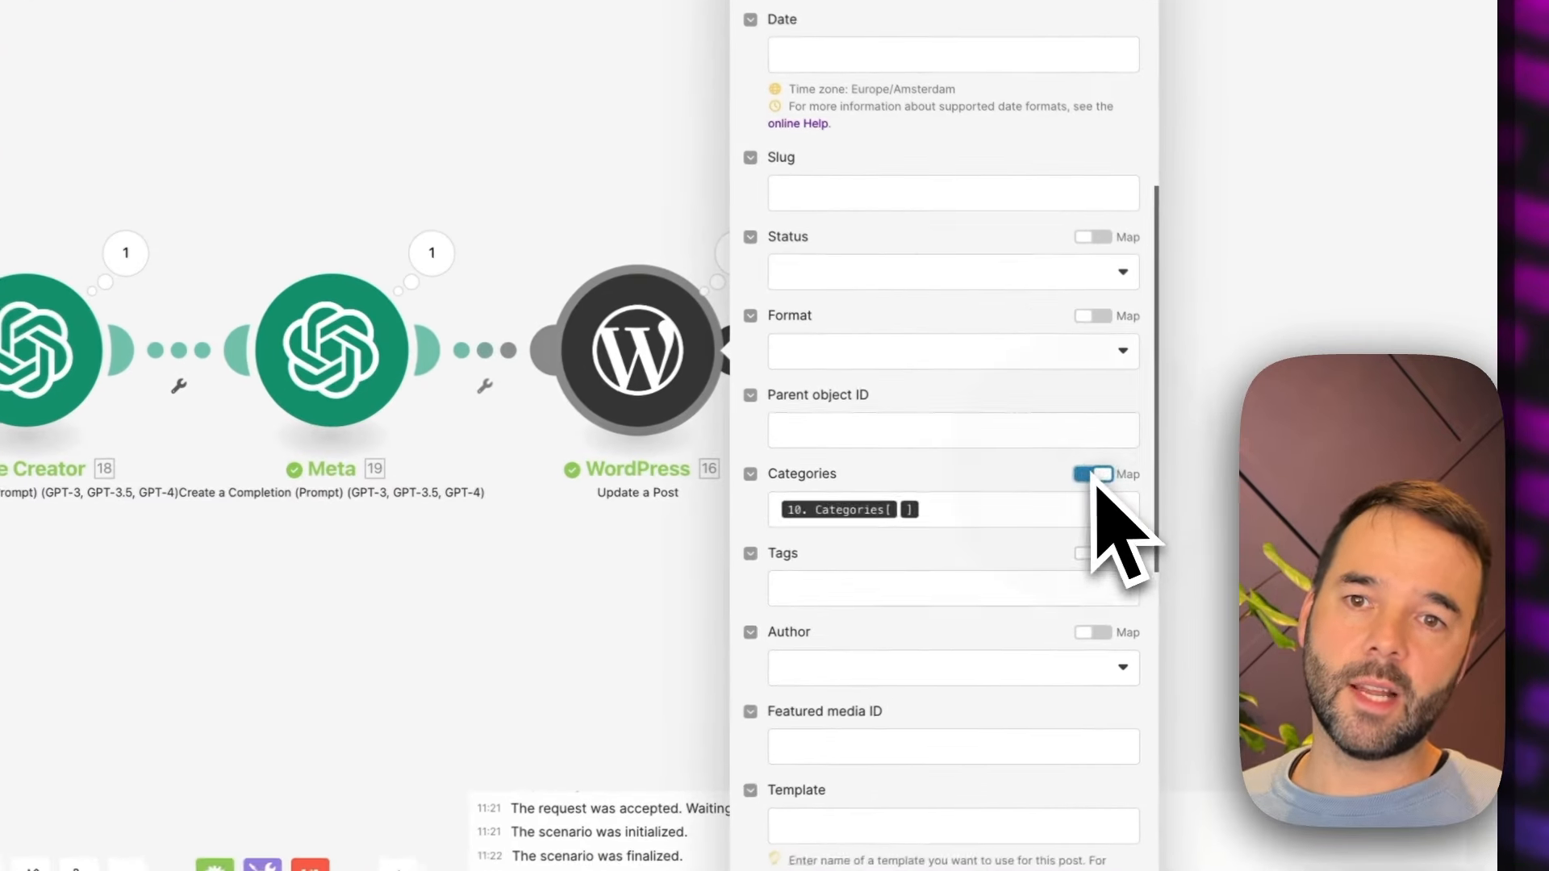
left_click(1206, 507)
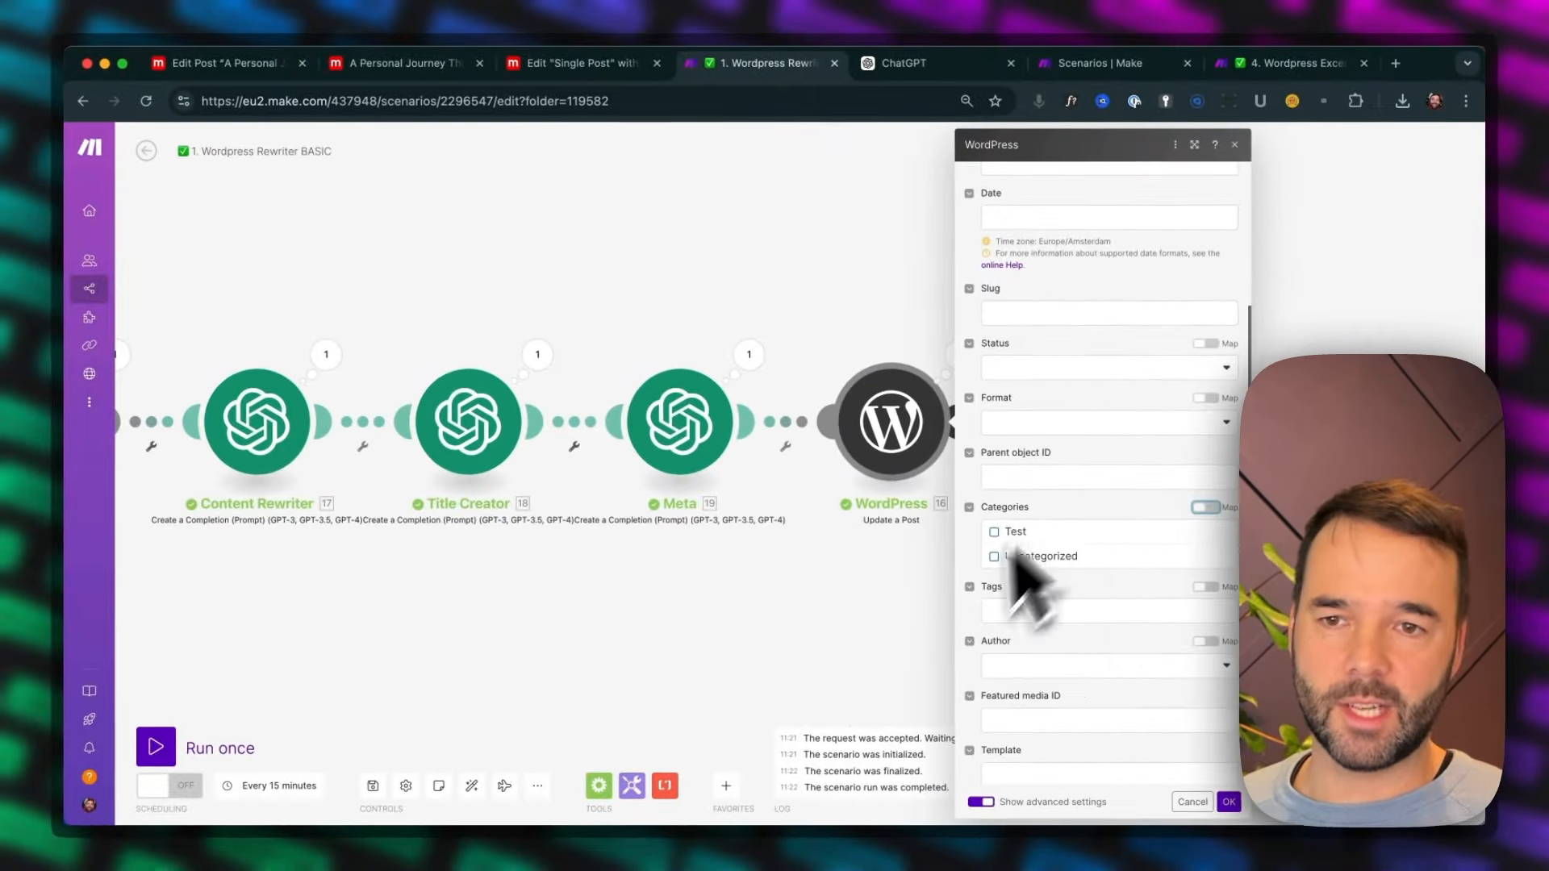
Review the post module's remaining settings and select the metadata field name _yoast_wpseo_metadesc
scroll(1122, 662, "down", 5)
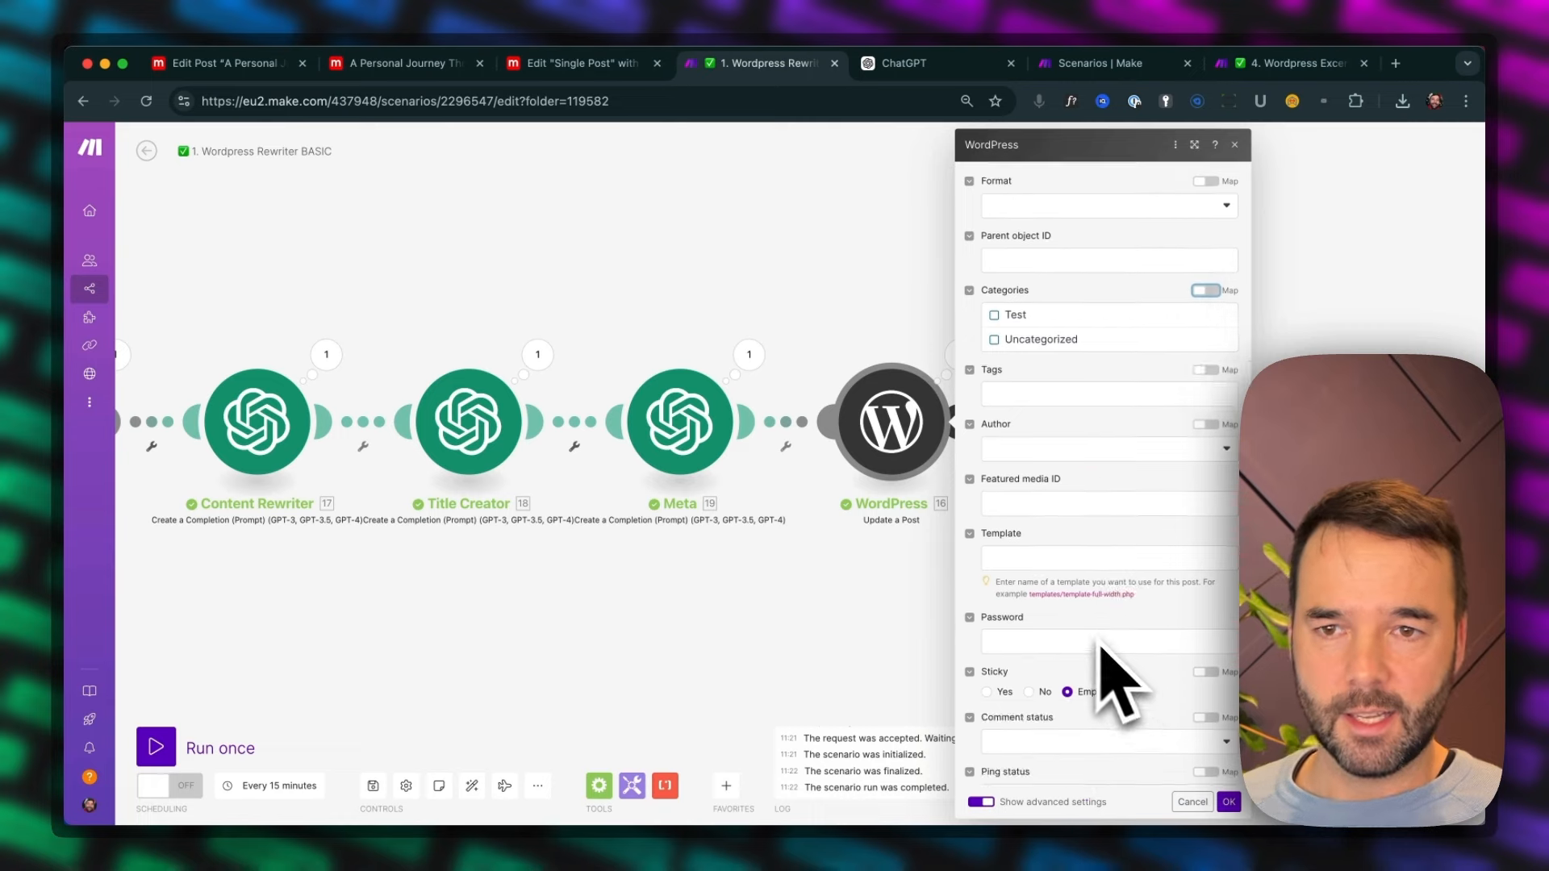
scroll(1107, 650, "down", 5)
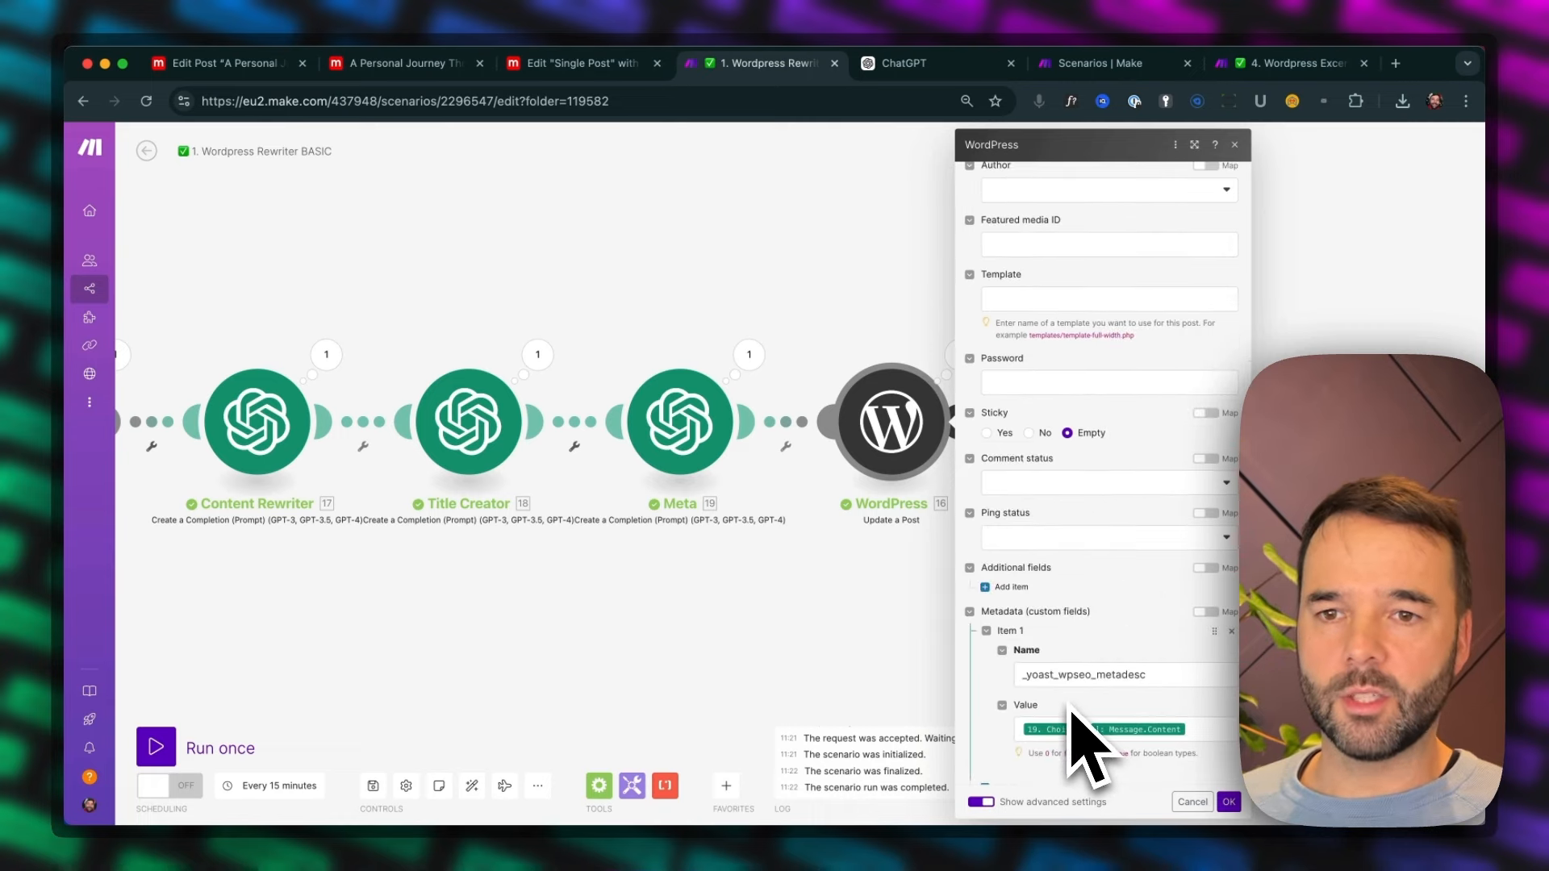
scroll(1008, 613, "down", 1)
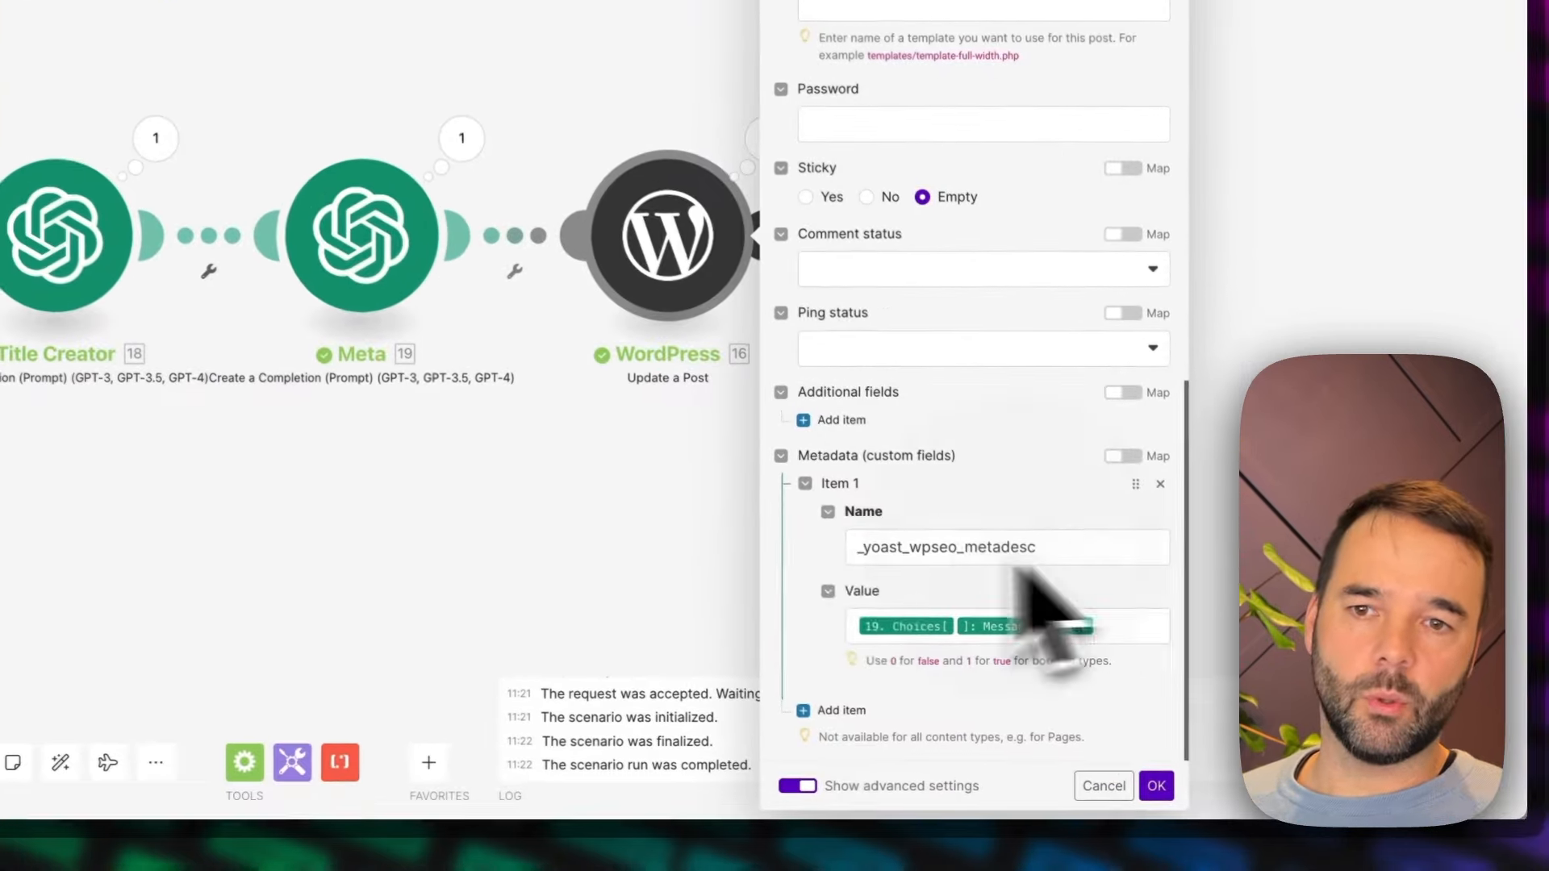
double_click(1048, 638)
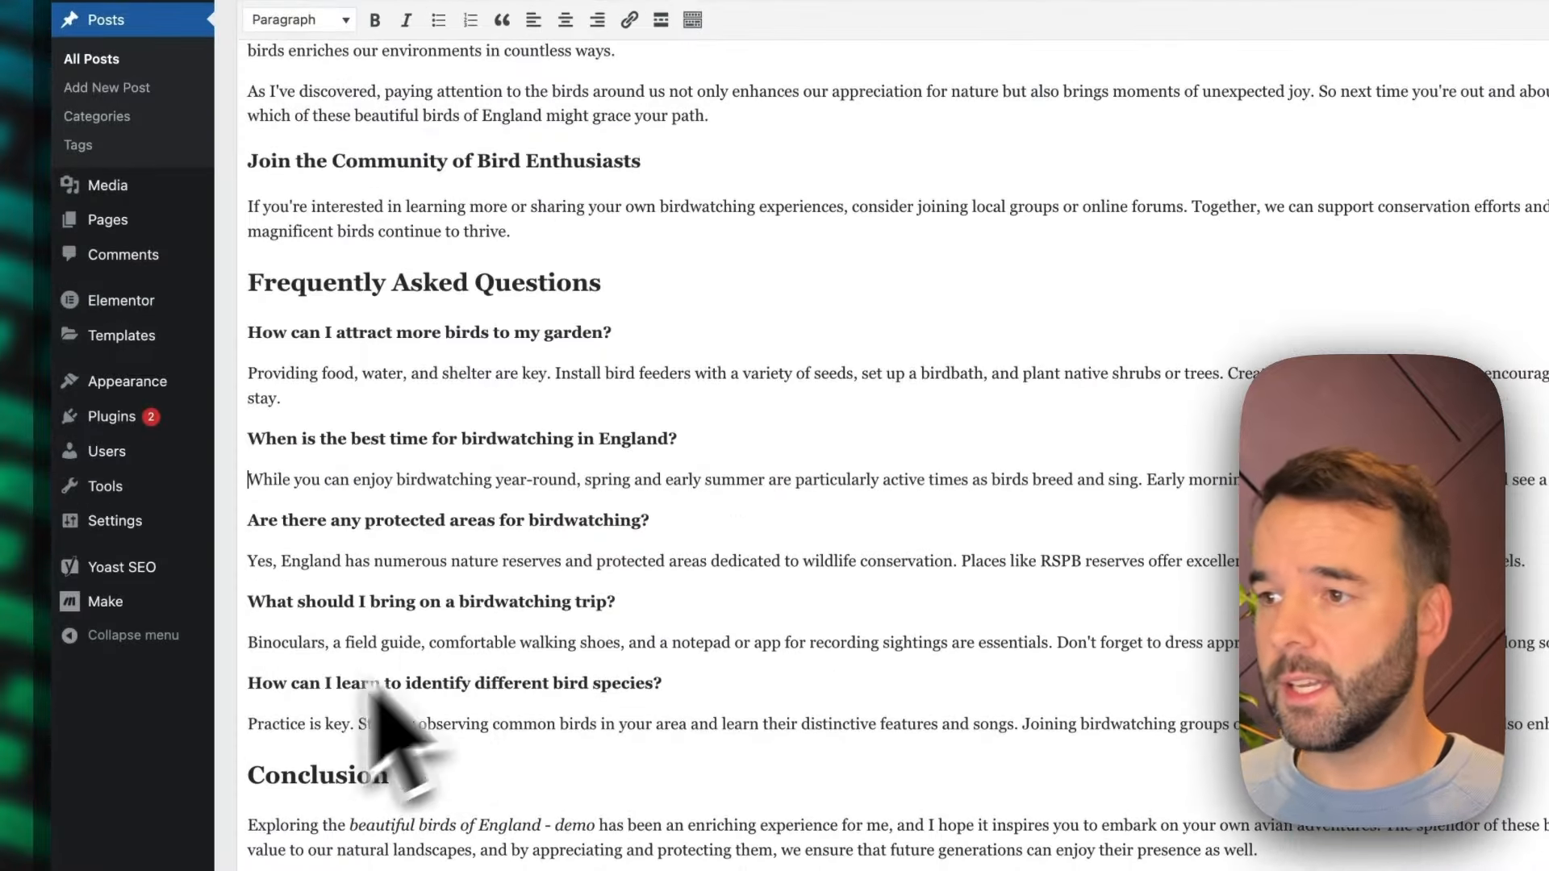
Find _yoast_wpseo_metadesc among the Make plugin's Custom API Fields in WordPress, review the available post metadata and save the settings
mouse_move(172, 597)
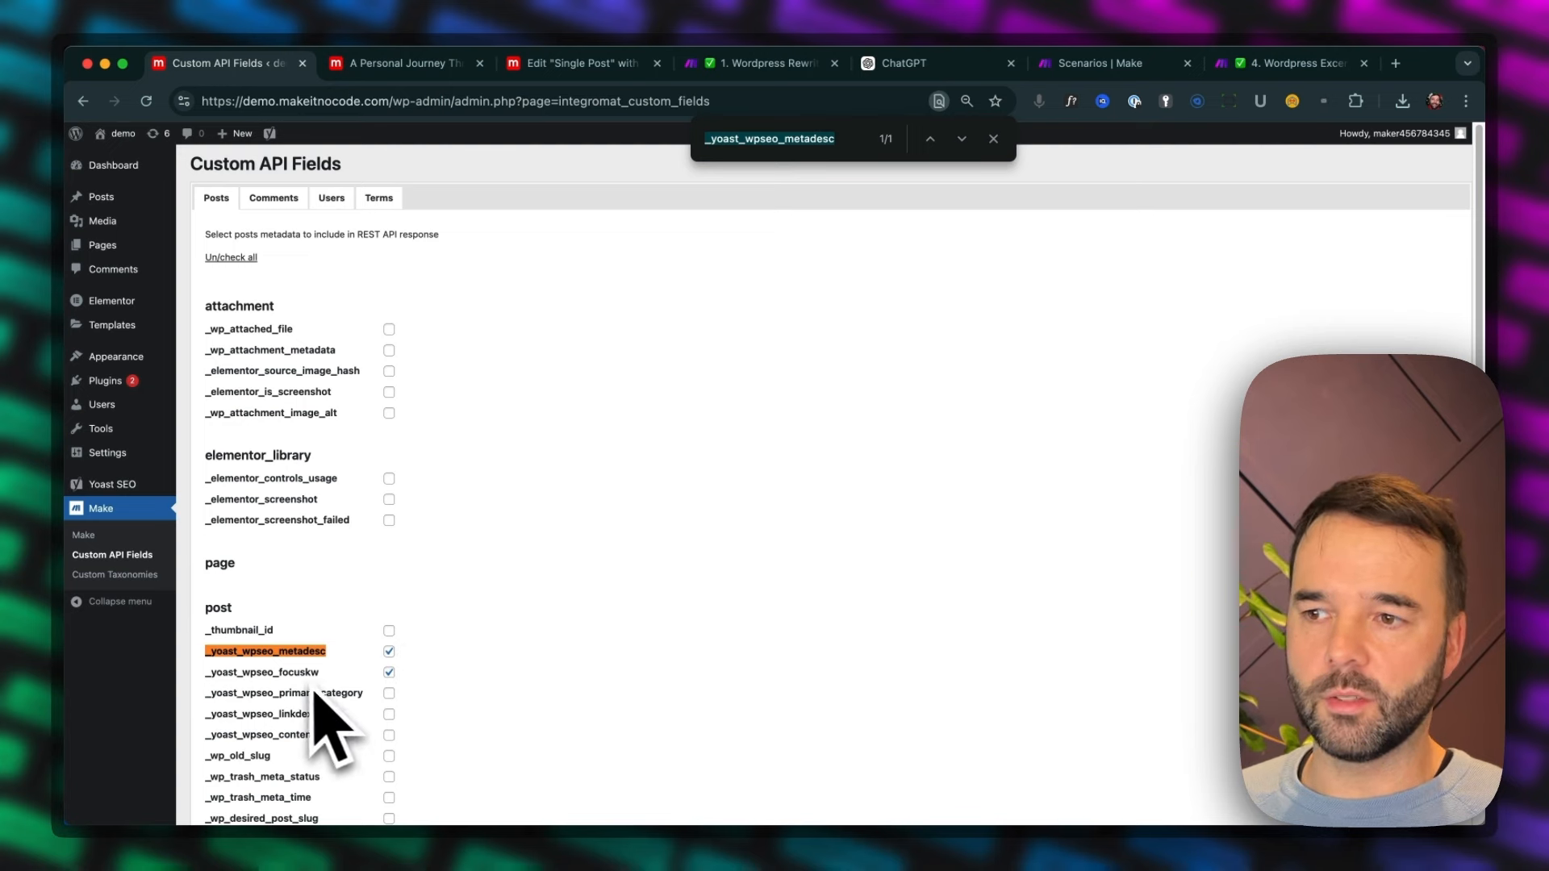
scroll(484, 686, "down", 4)
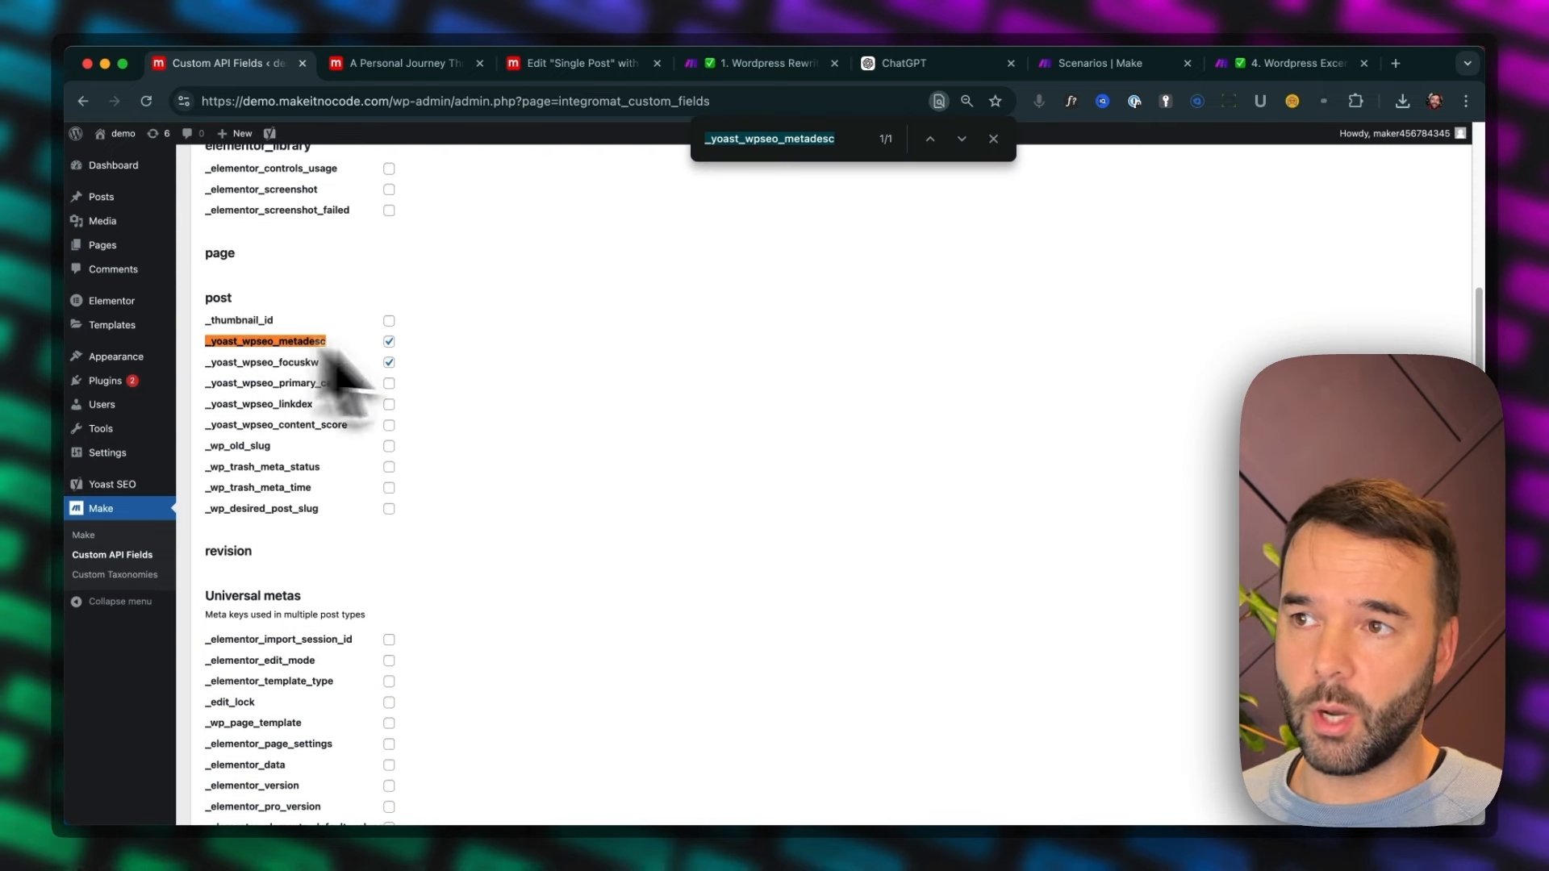
scroll(484, 565, "down", 4)
scroll(496, 581, "down", 1)
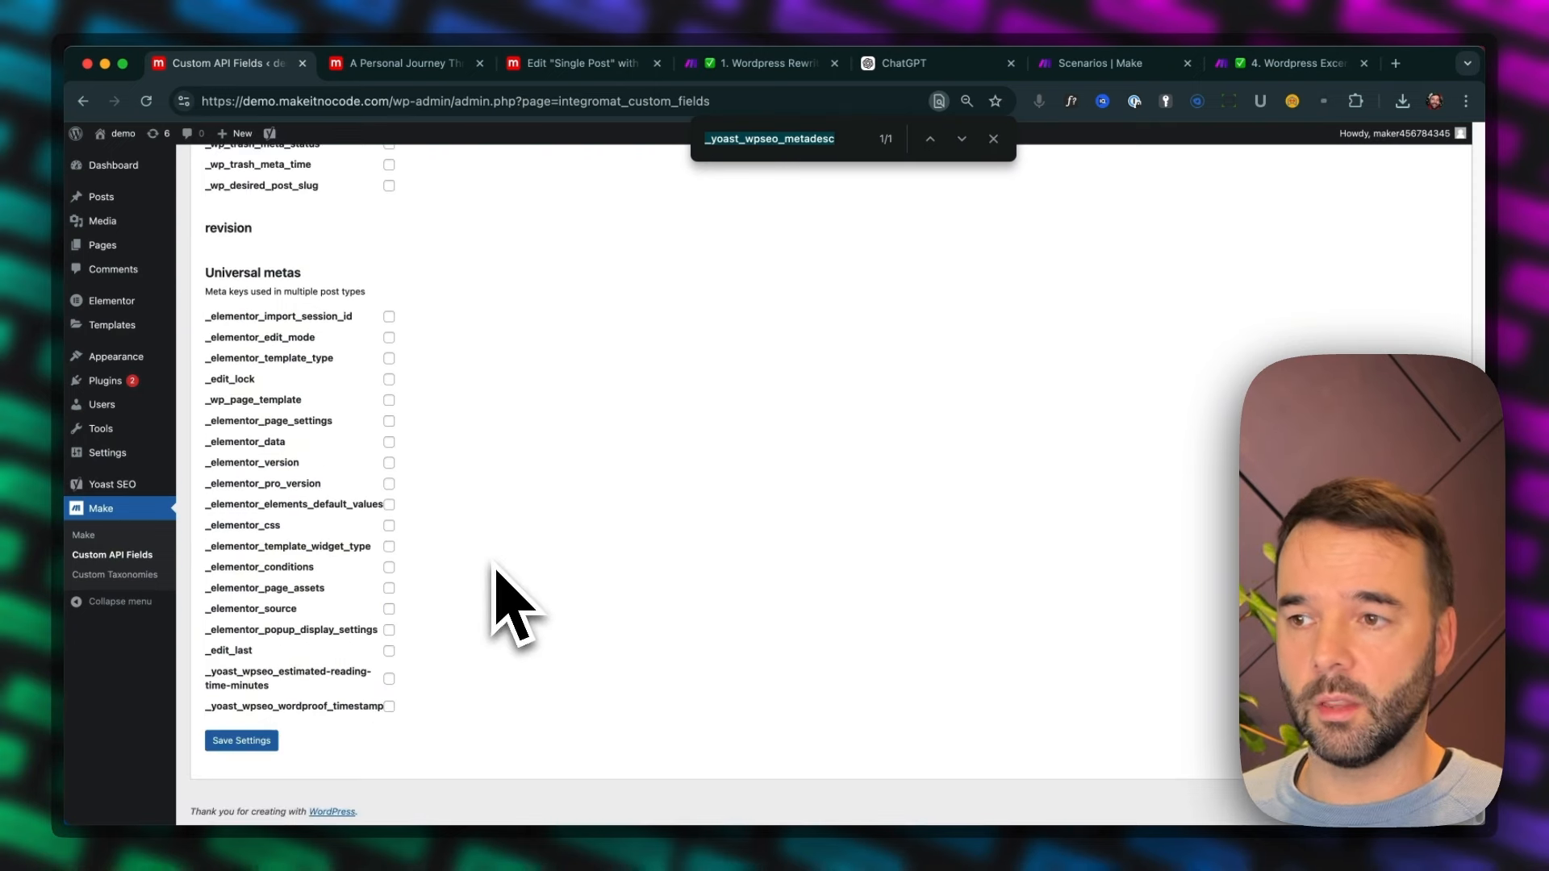
scroll(484, 613, "up", 5)
scroll(291, 750, "down", 5)
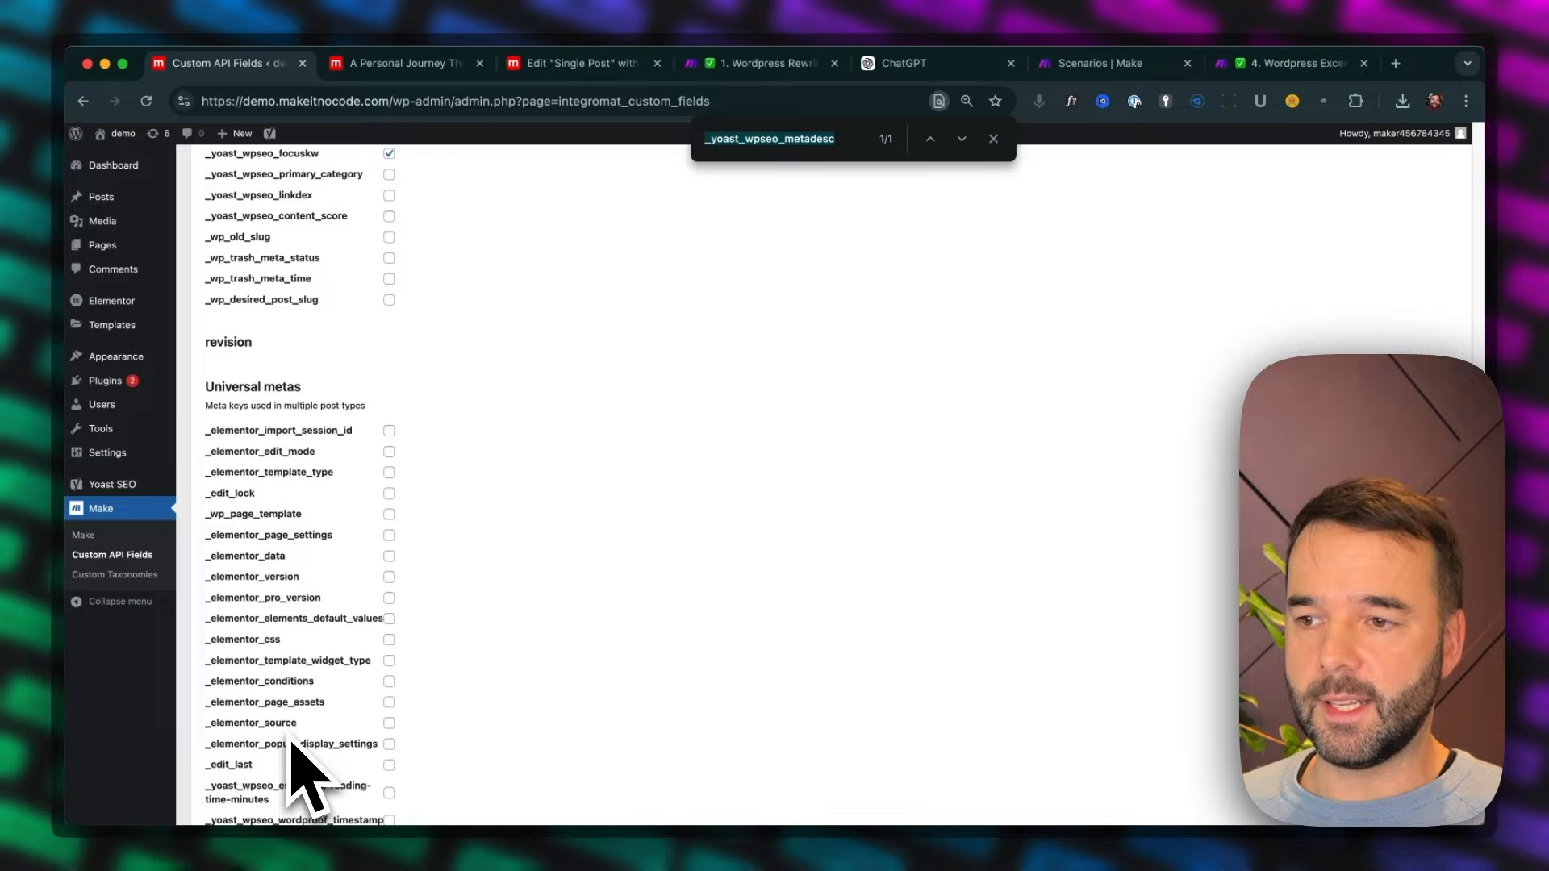
left_click(252, 741)
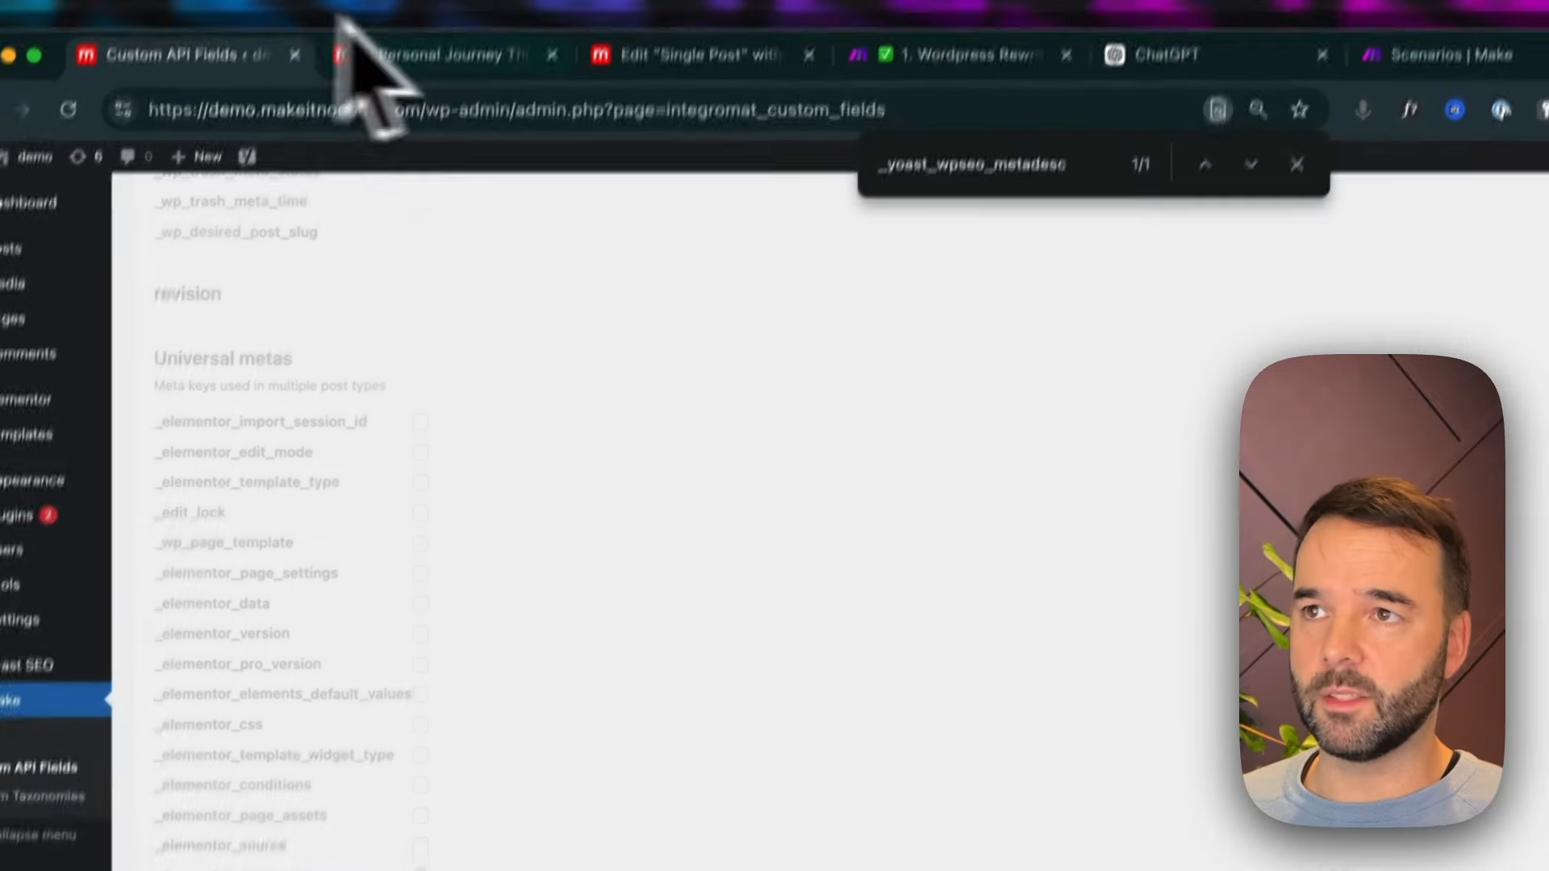
Return to the Wordpress Rewriter BASIC scenario, recheck the _yoast_wpseo_metadesc metadata item and confirm the Update a Post settings
left_click(451, 88)
left_click(974, 72)
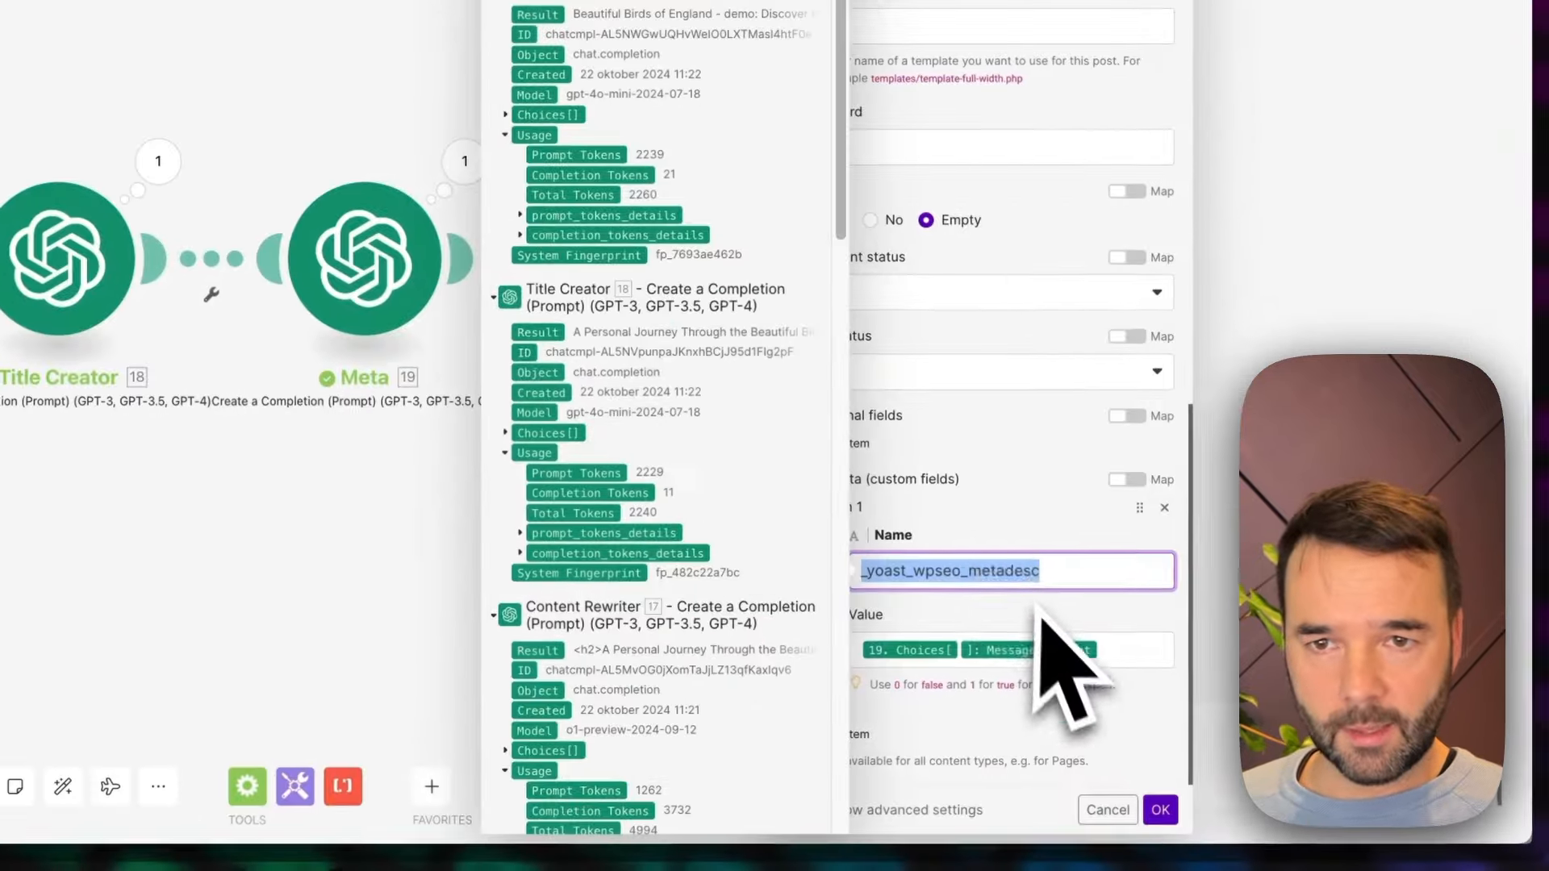
left_click(985, 492)
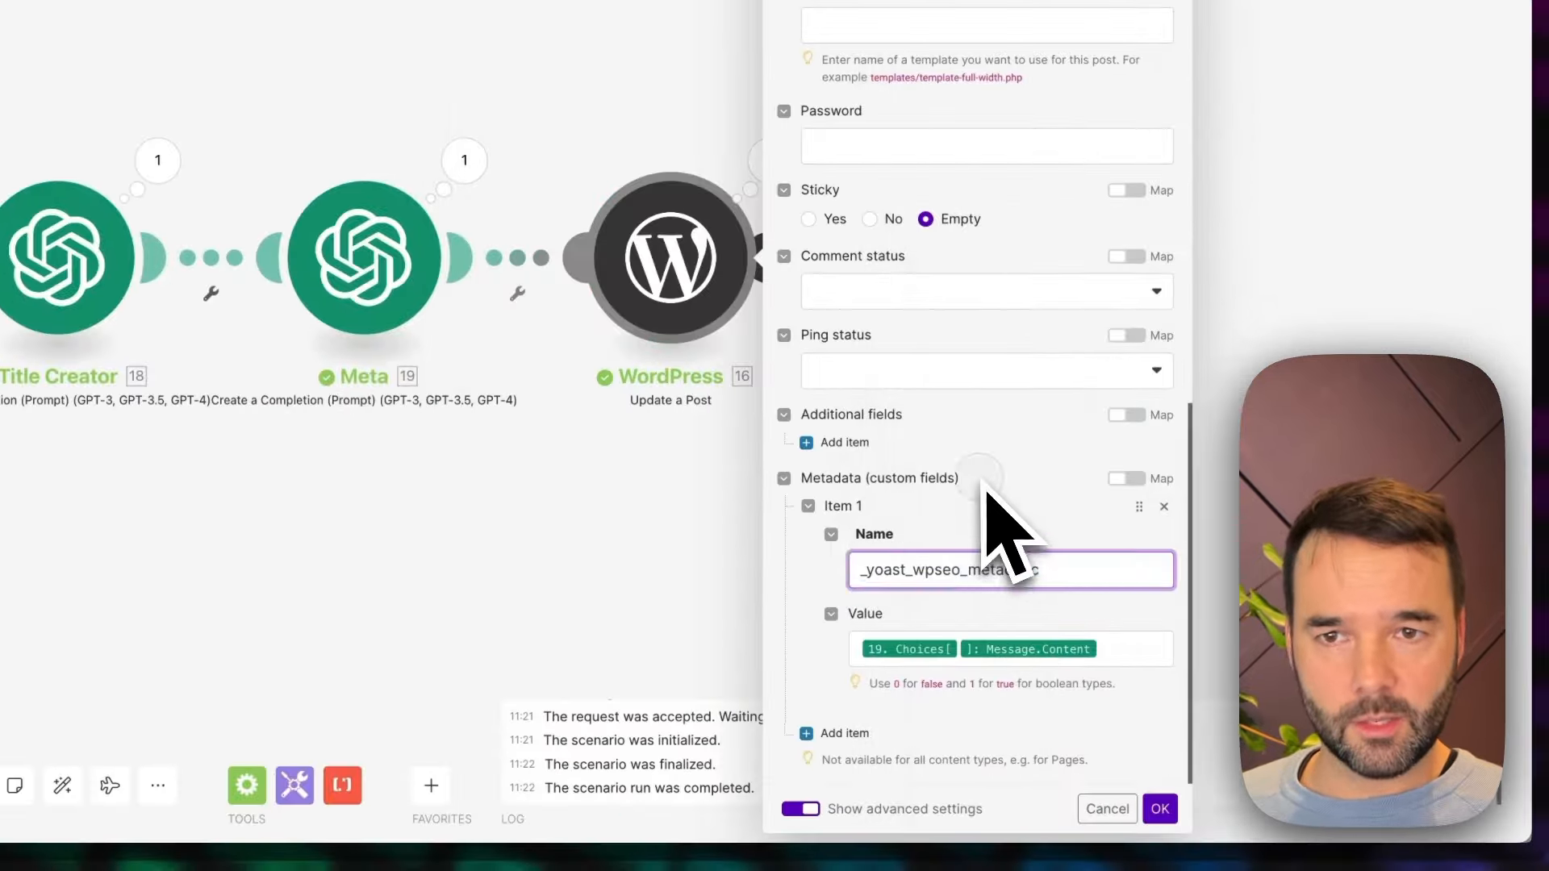
left_click(1053, 577)
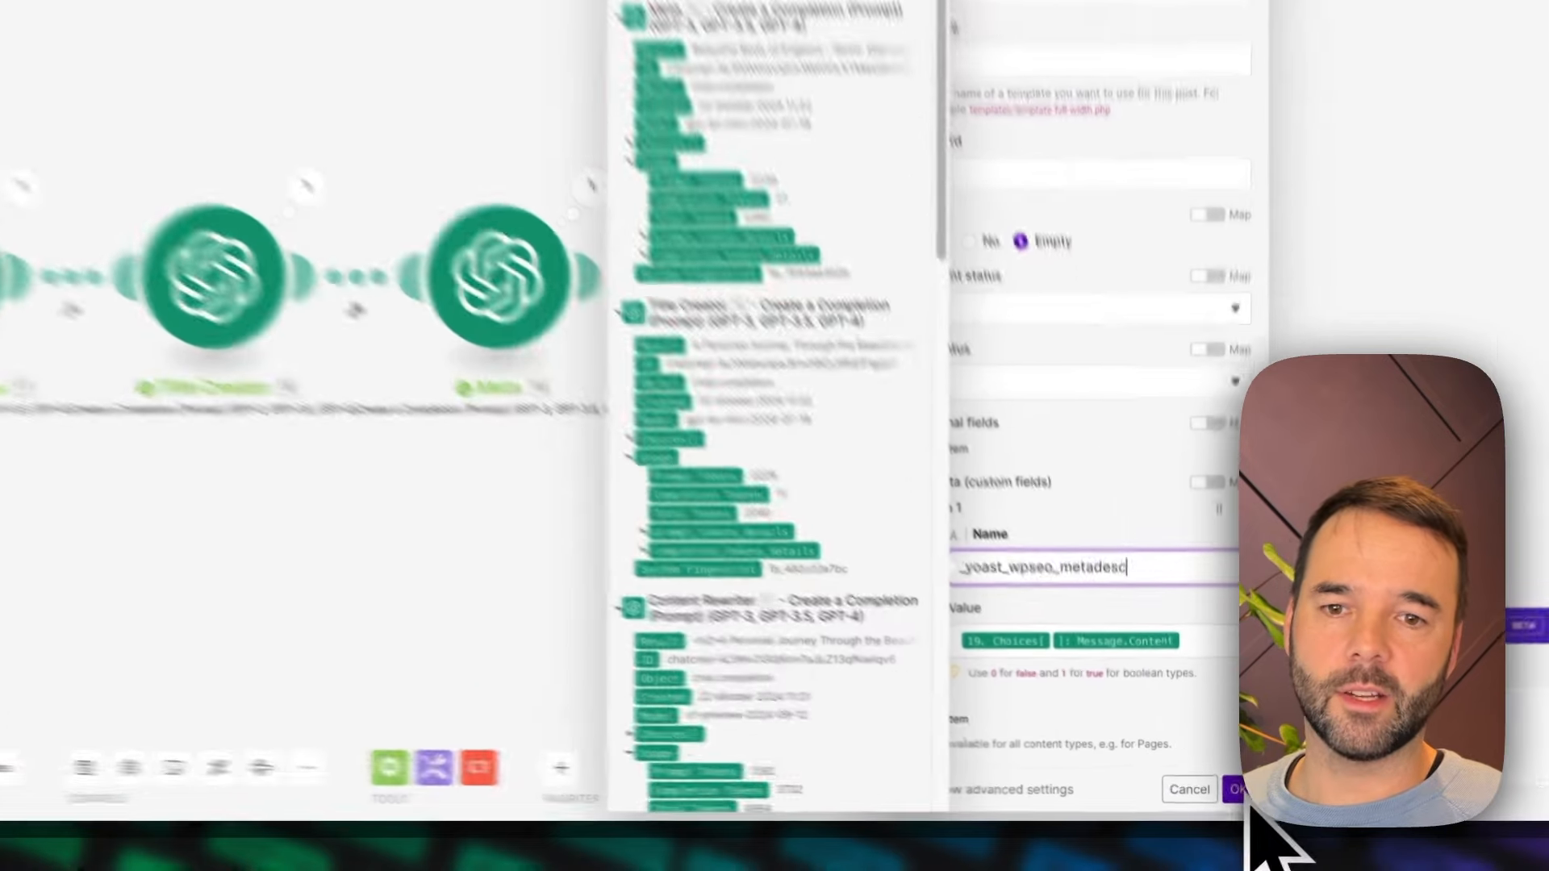
left_click(1226, 801)
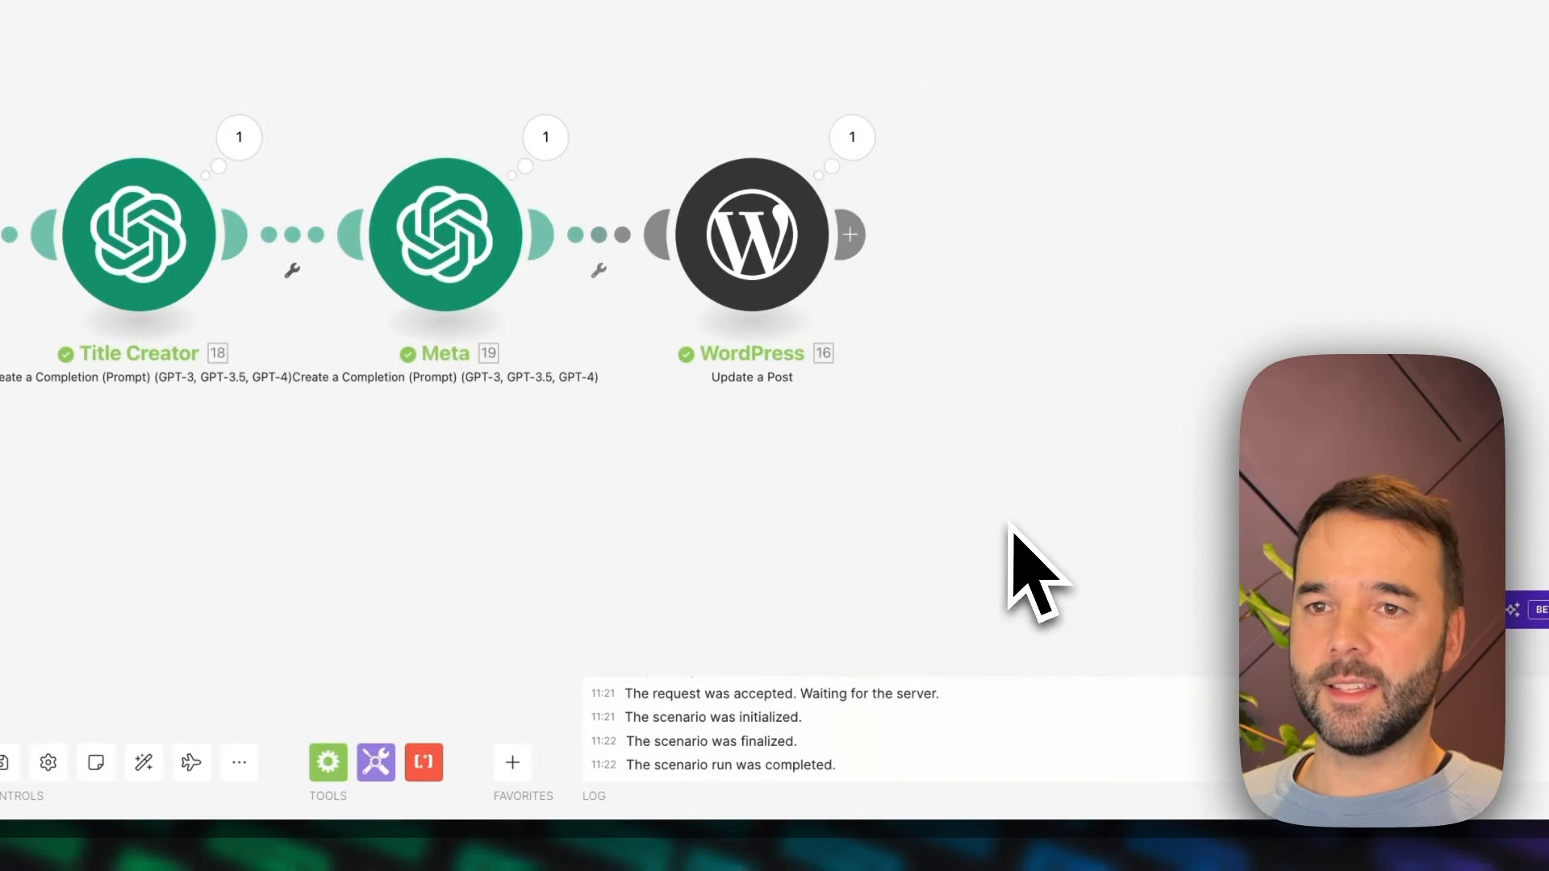
Look through the module flows of the Wordpress Excerpt Writer, Rewriter ADVANCED and Writer ADVANCED Manual scenarios
left_click_drag(565, 565, 1009, 511)
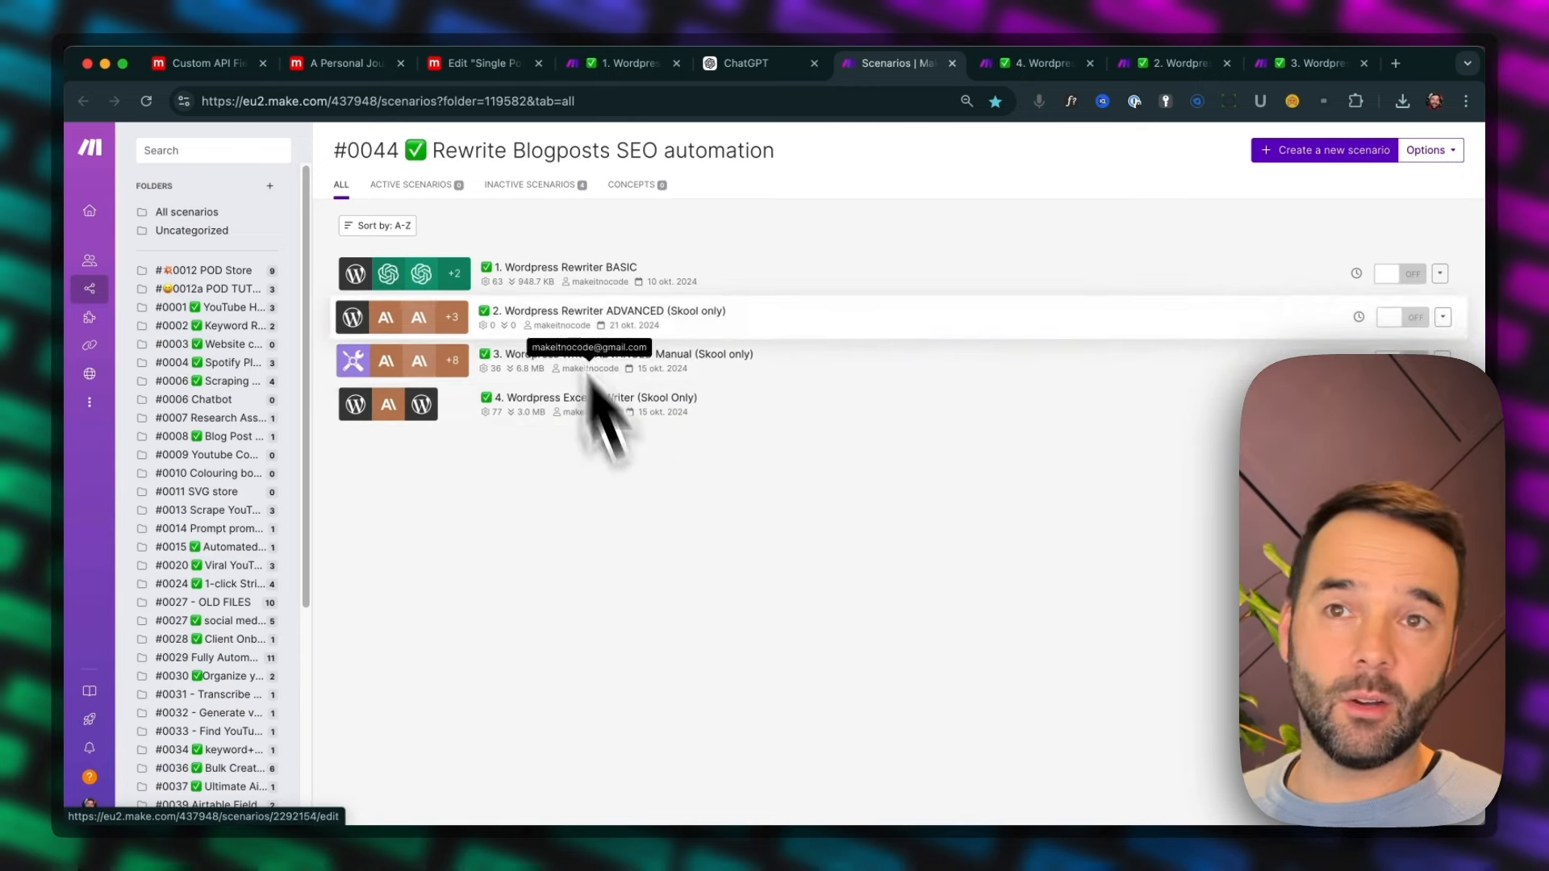
left_click(1048, 66)
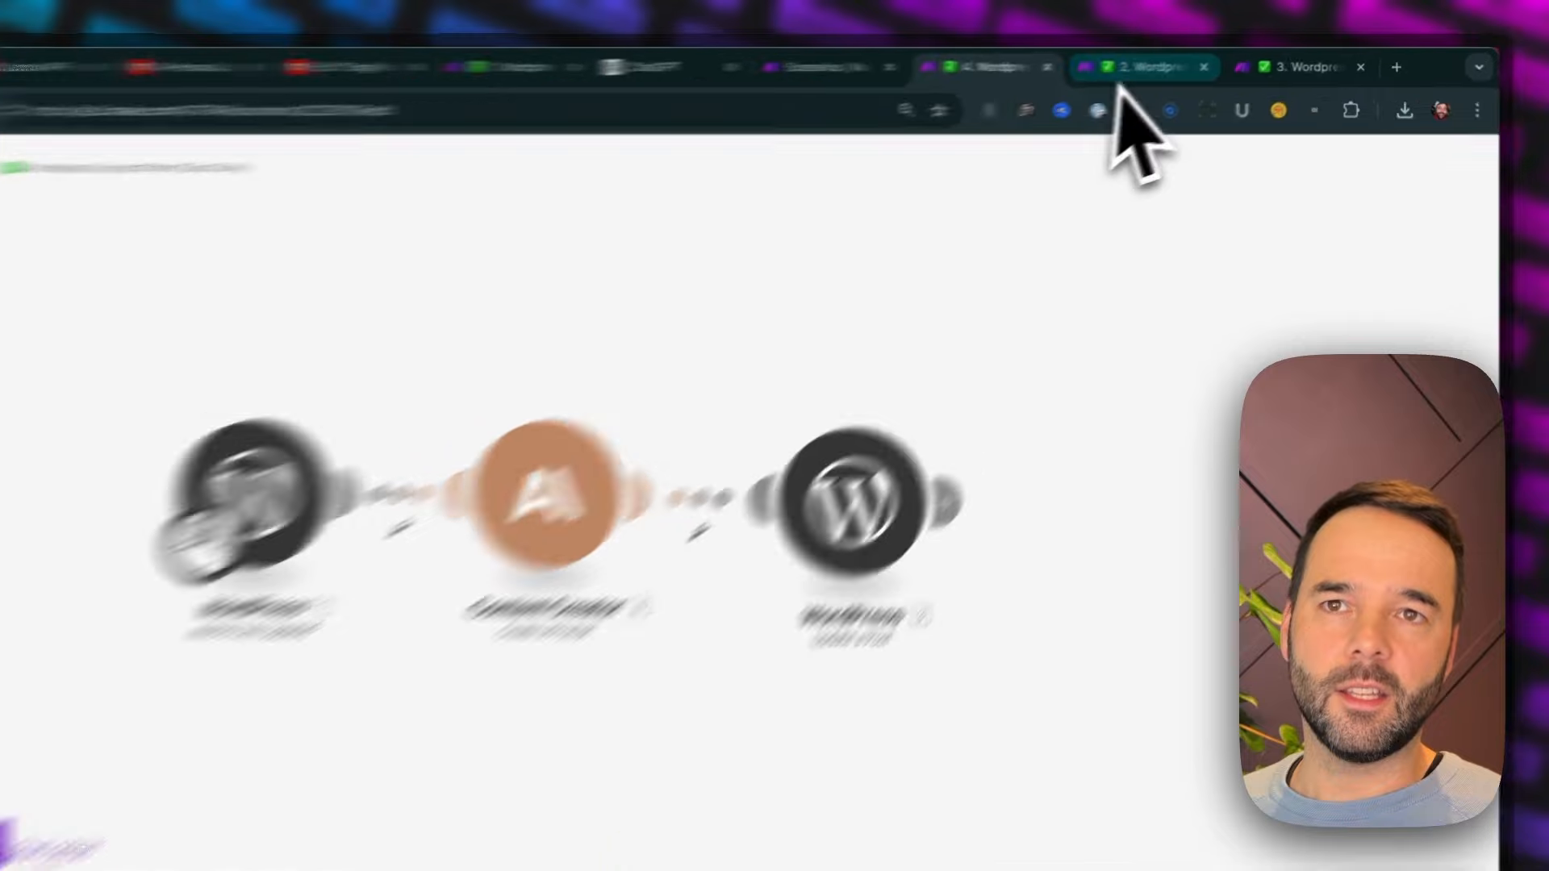
left_click(1155, 68)
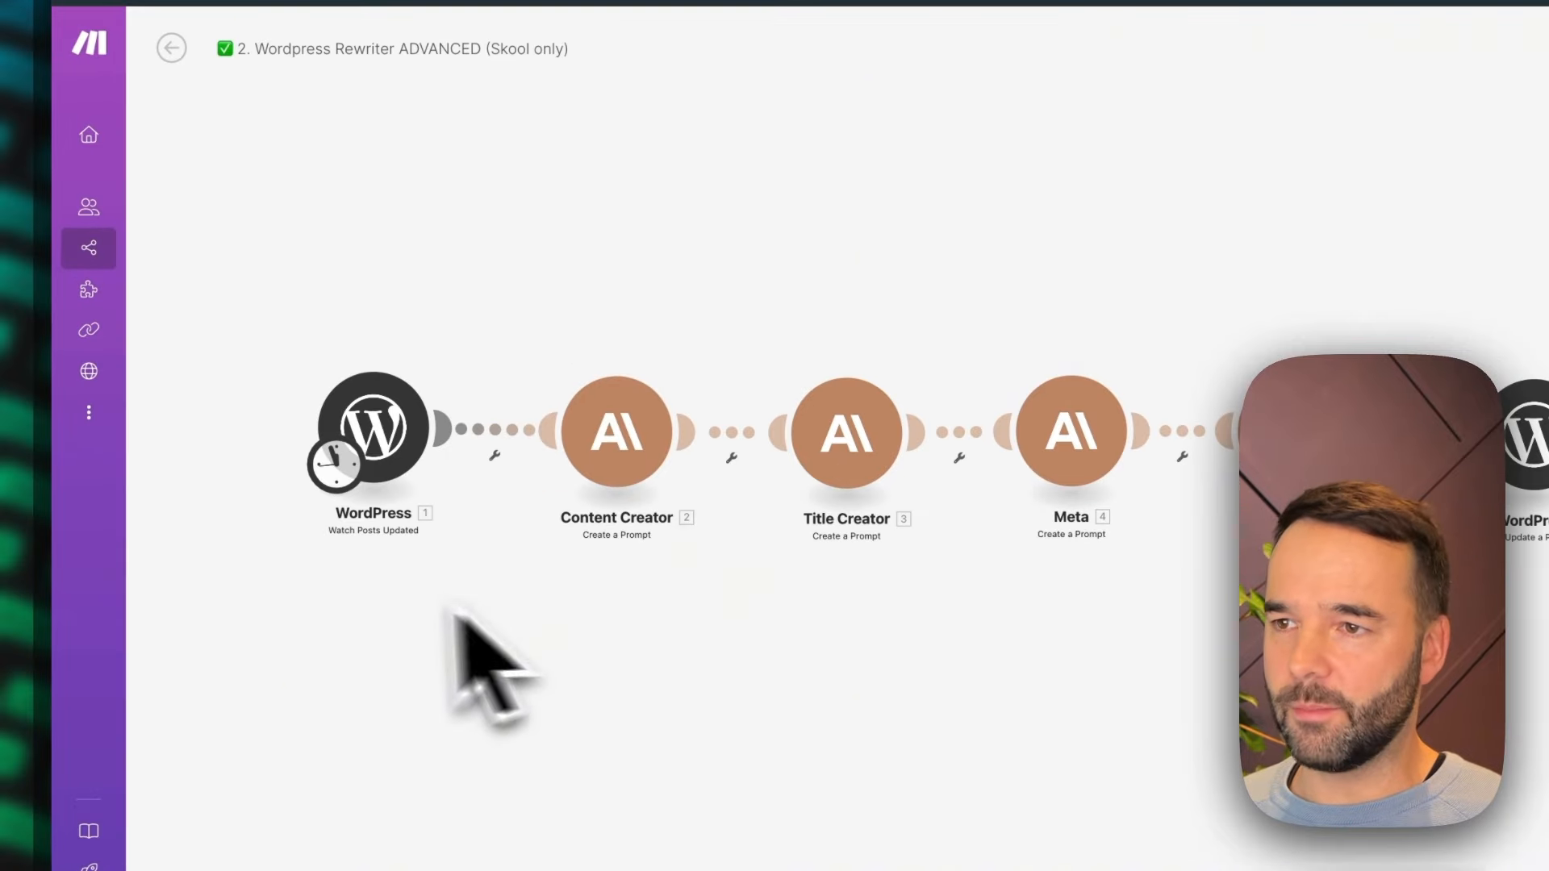
scroll(595, 656, "right", 1)
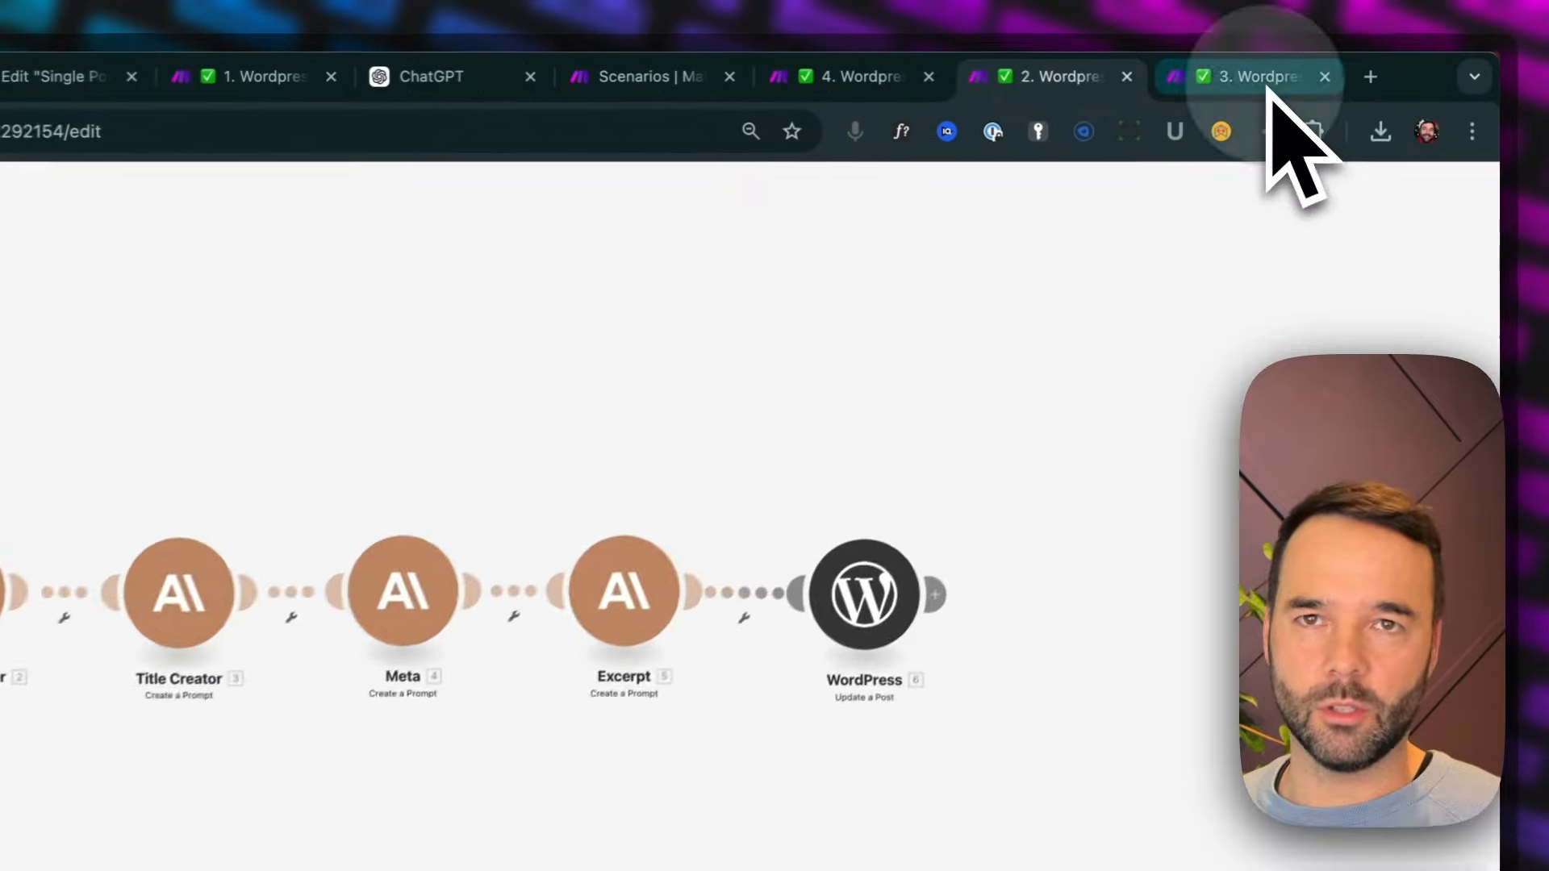
left_click(1319, 63)
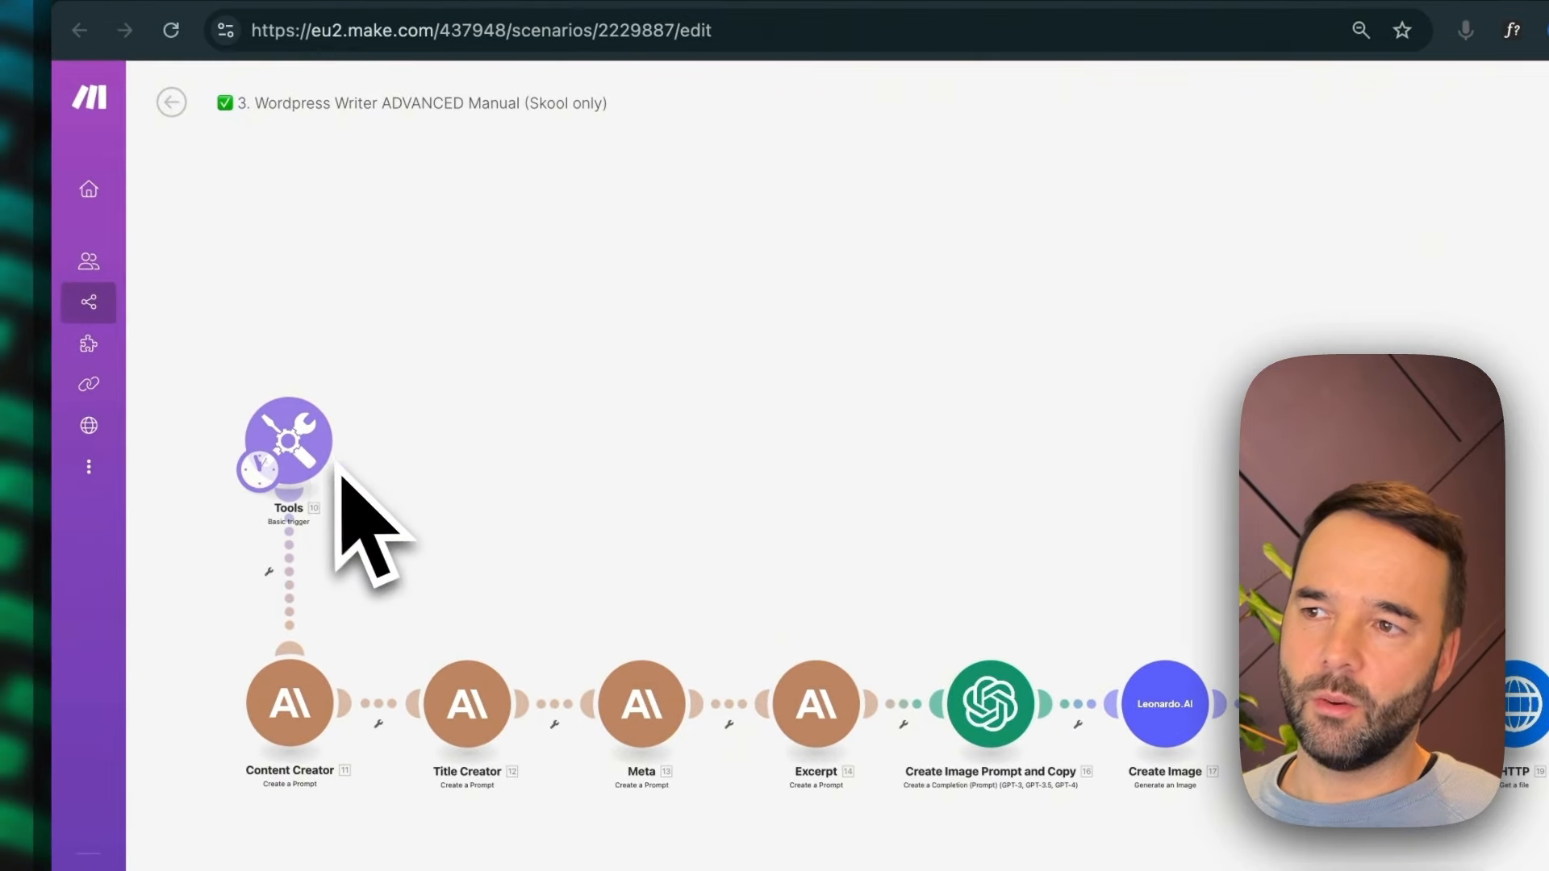
Open the Tools basic trigger's settings and review the content type, word count, internal link and focus keyword items
left_click(290, 440)
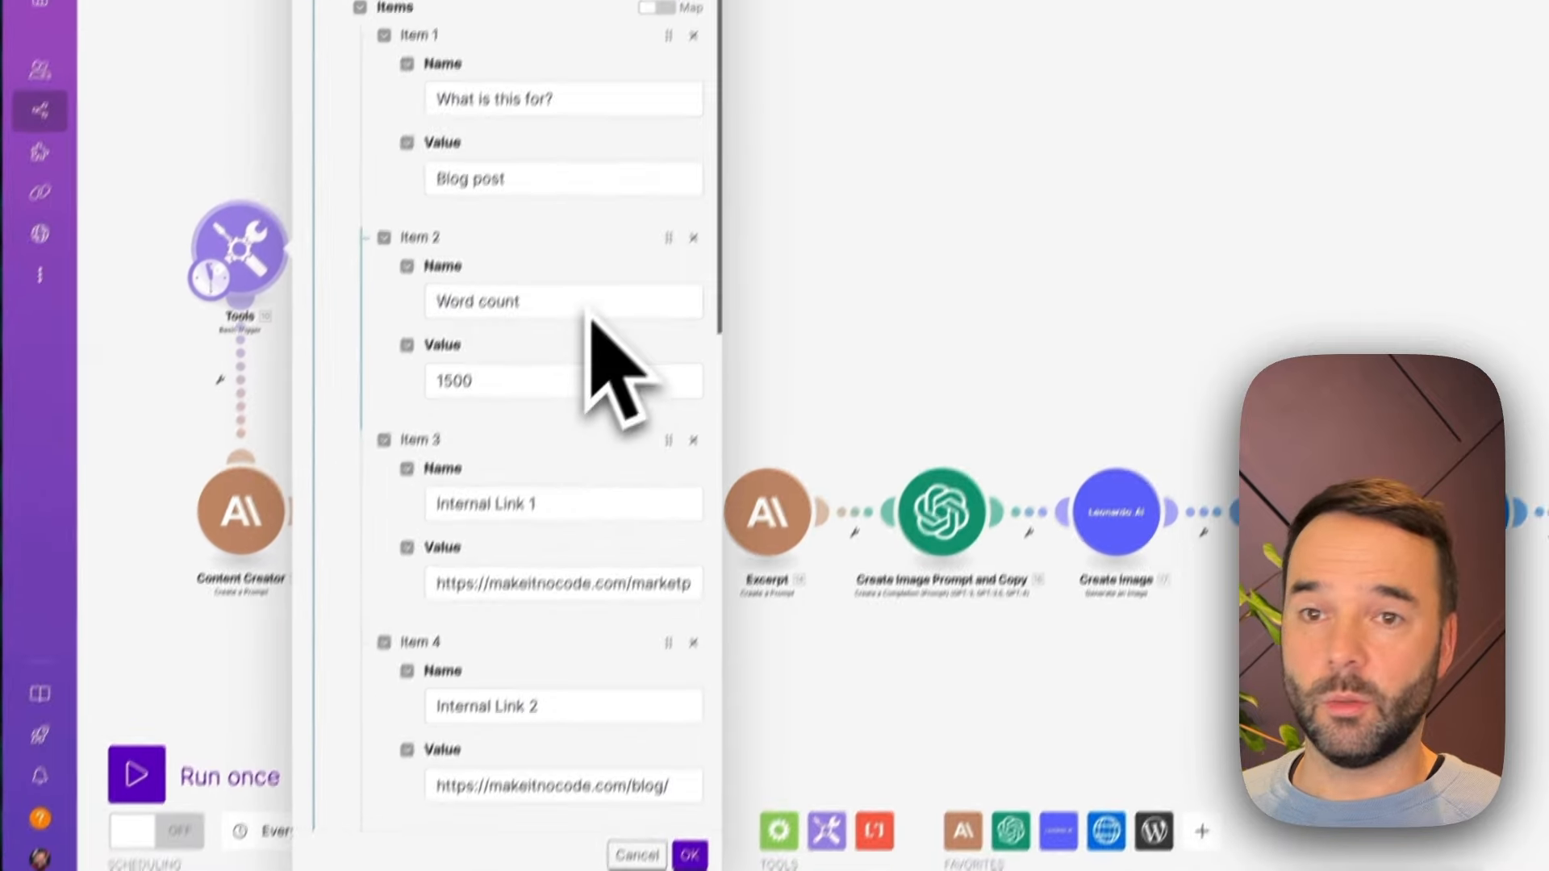
left_click_drag(632, 622, 761, 623)
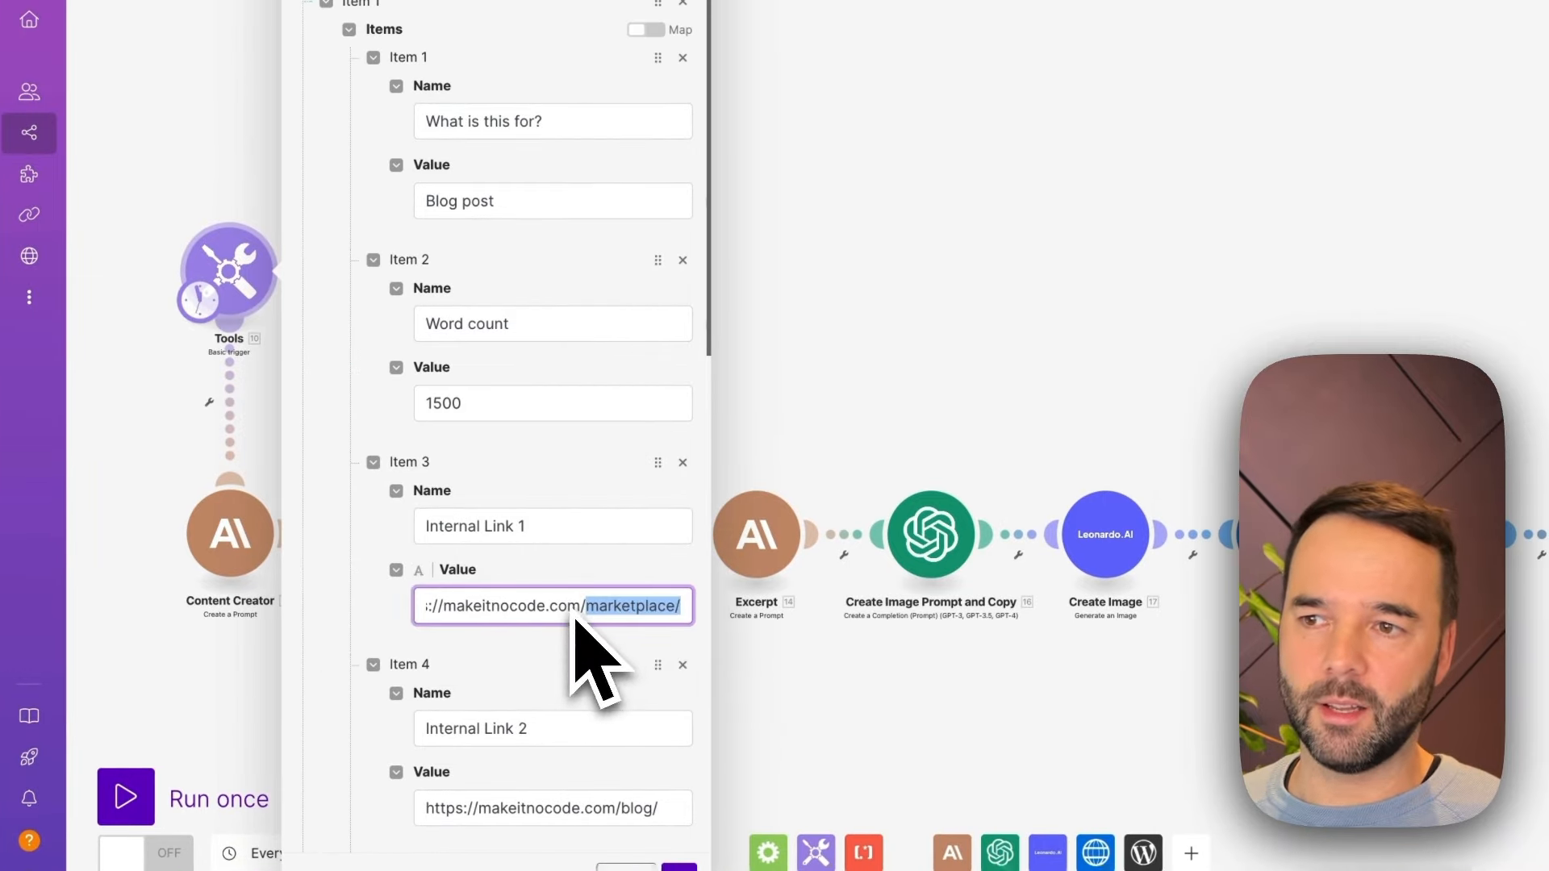
left_click(586, 558)
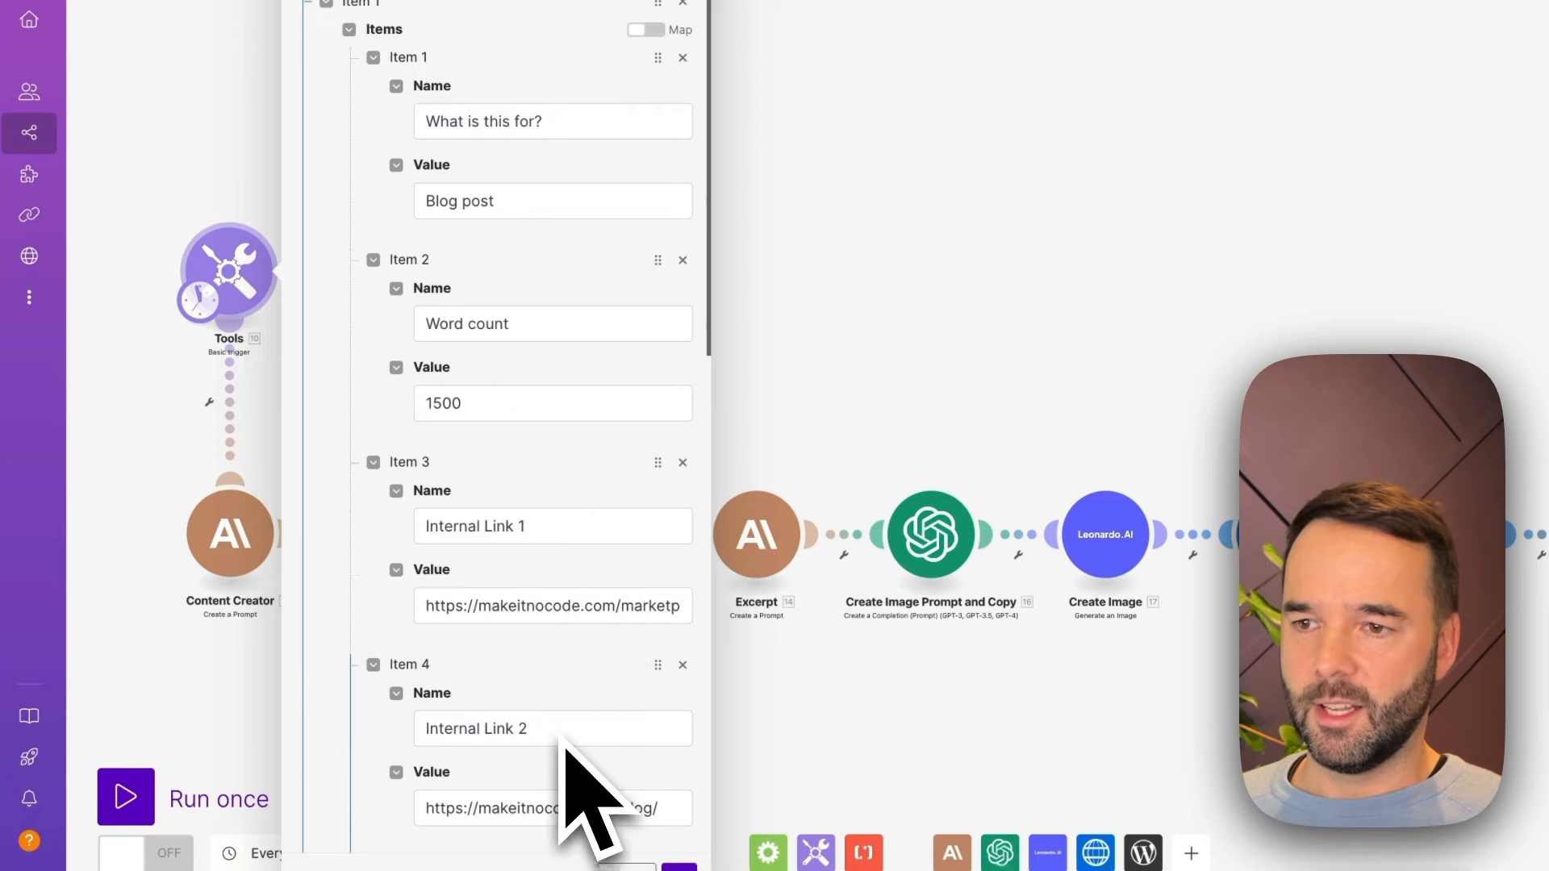
scroll(565, 746, "down", 5)
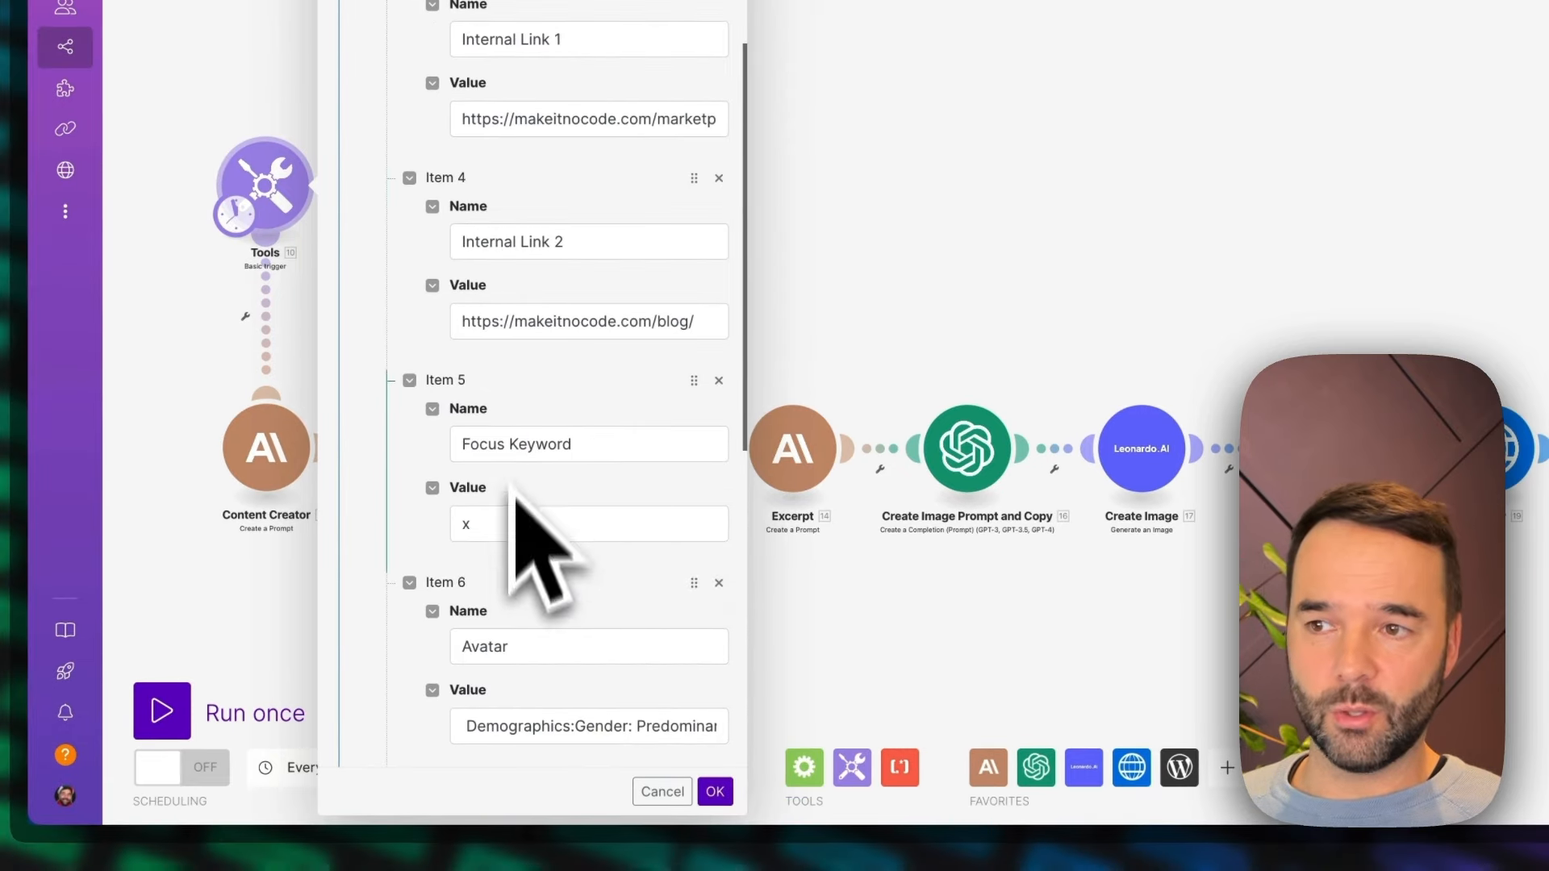
double_click(466, 524)
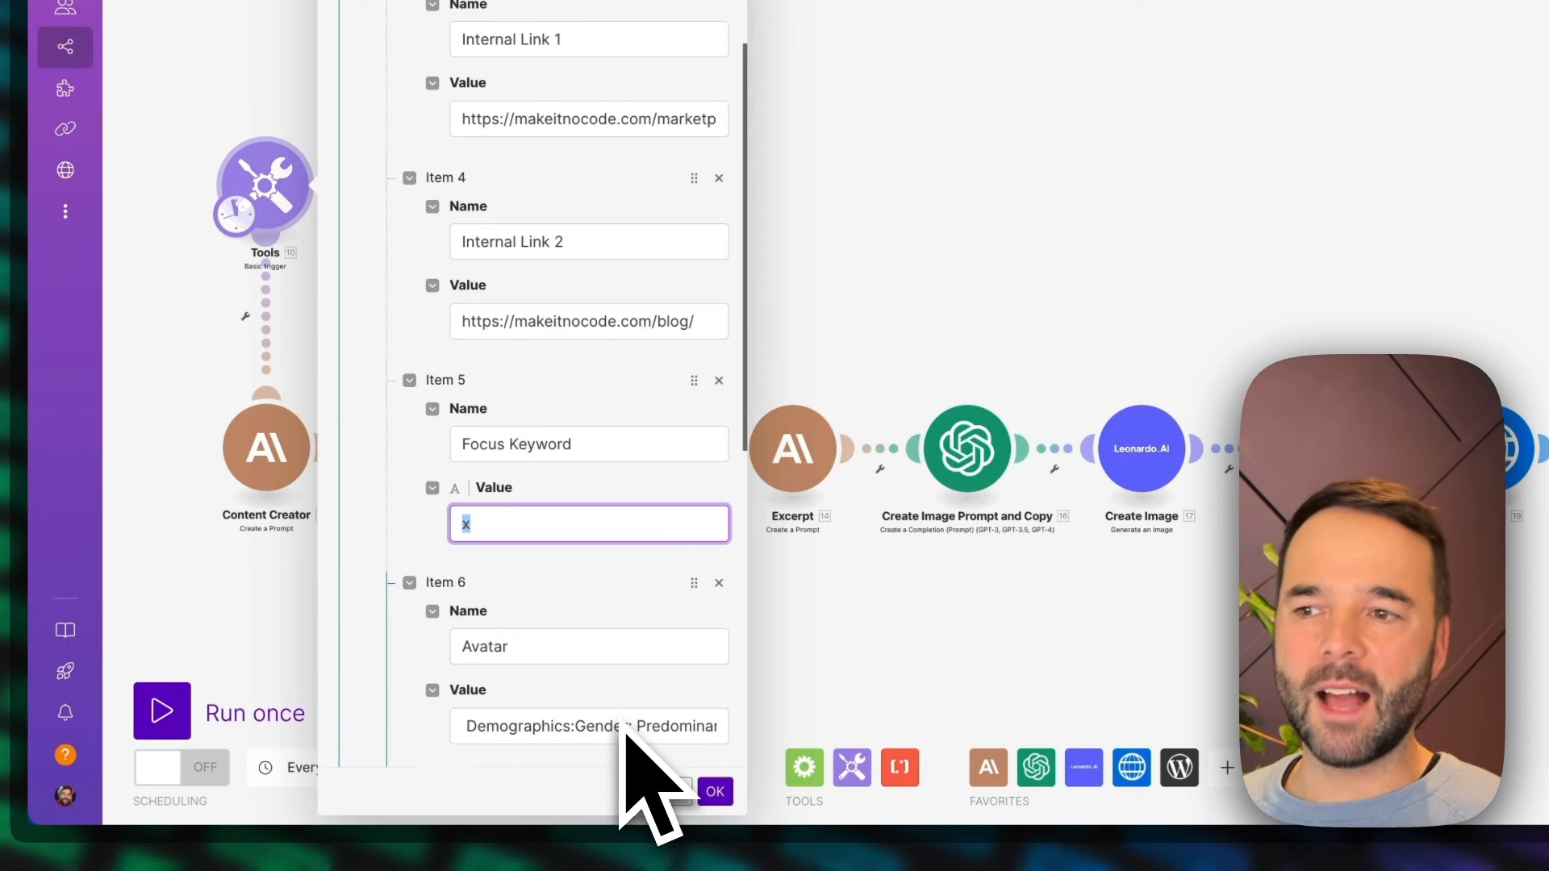
left_click(634, 587)
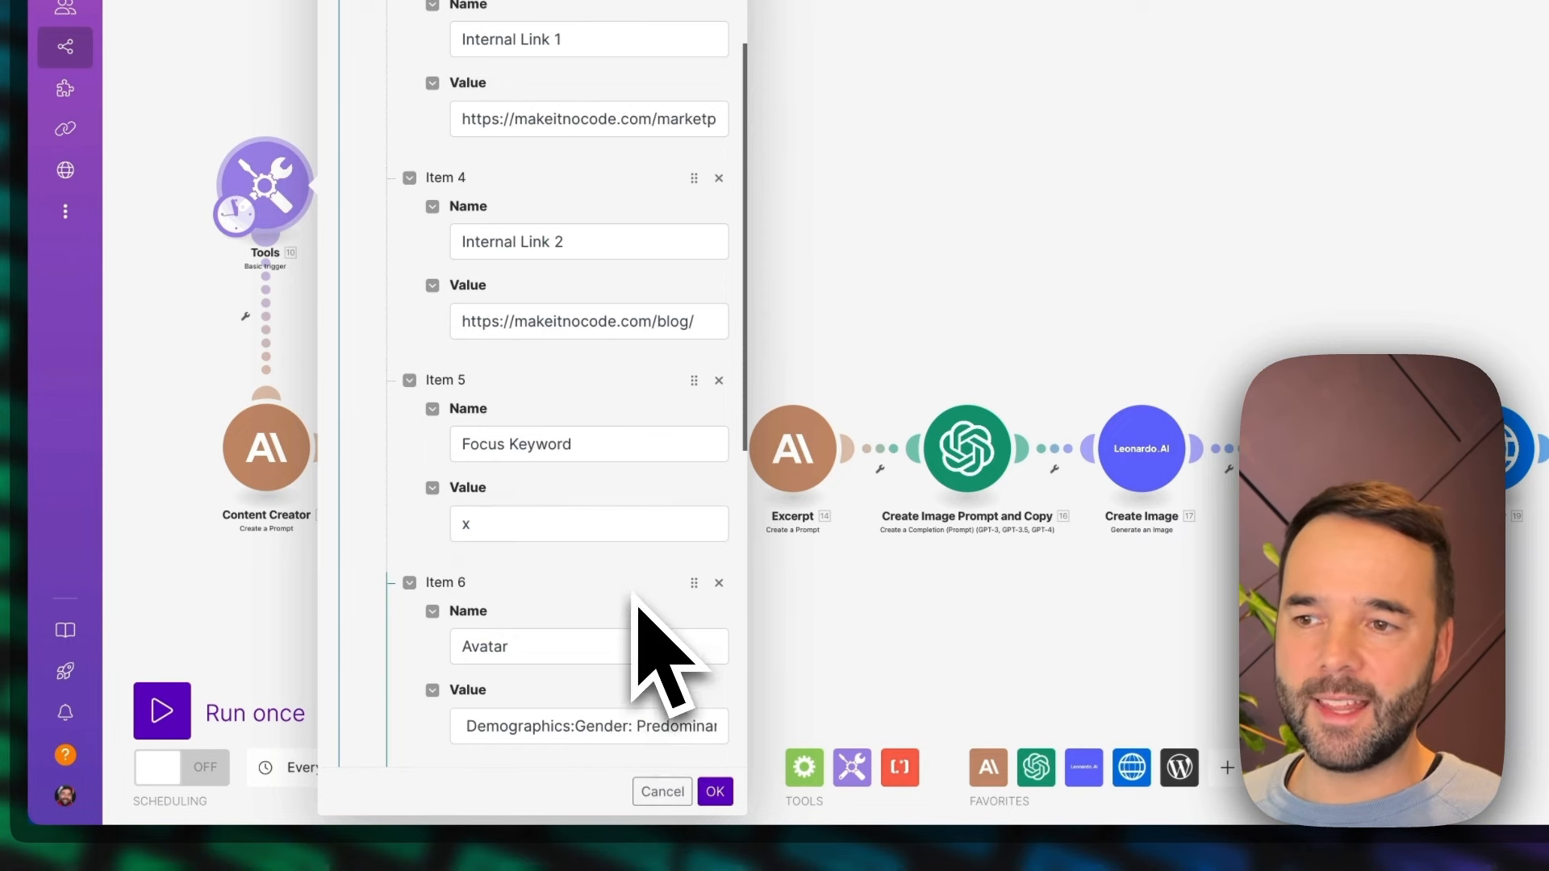
Review the trigger's Avatar, Business Outline, Further context for this article and Tonality items, and close the Tools settings
scroll(634, 591, "down", 1)
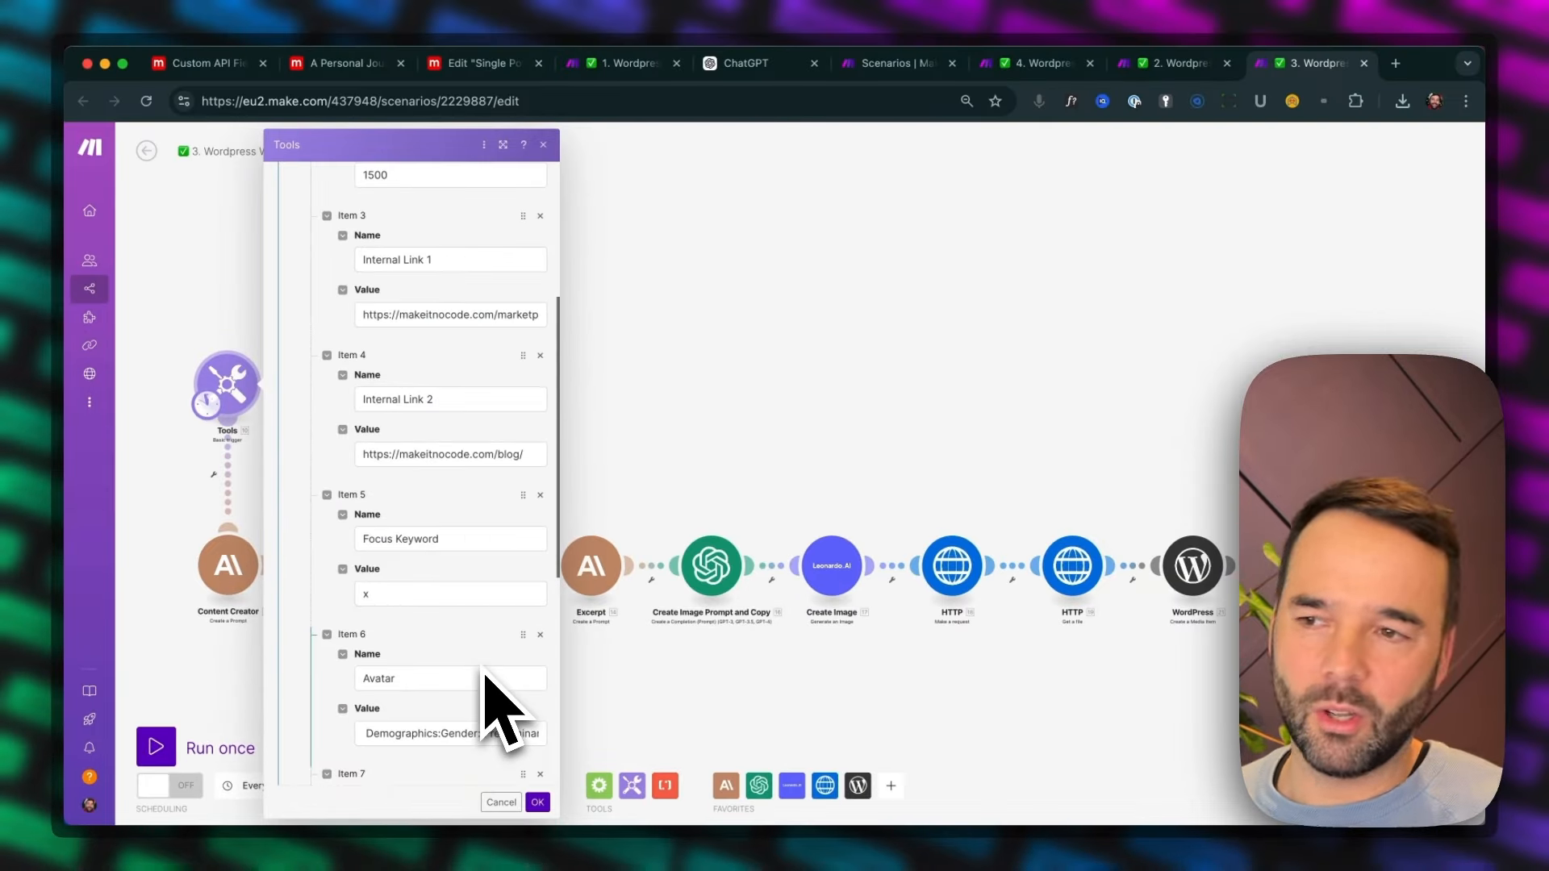
scroll(483, 670, "down", 2)
scroll(472, 650, "up", 3)
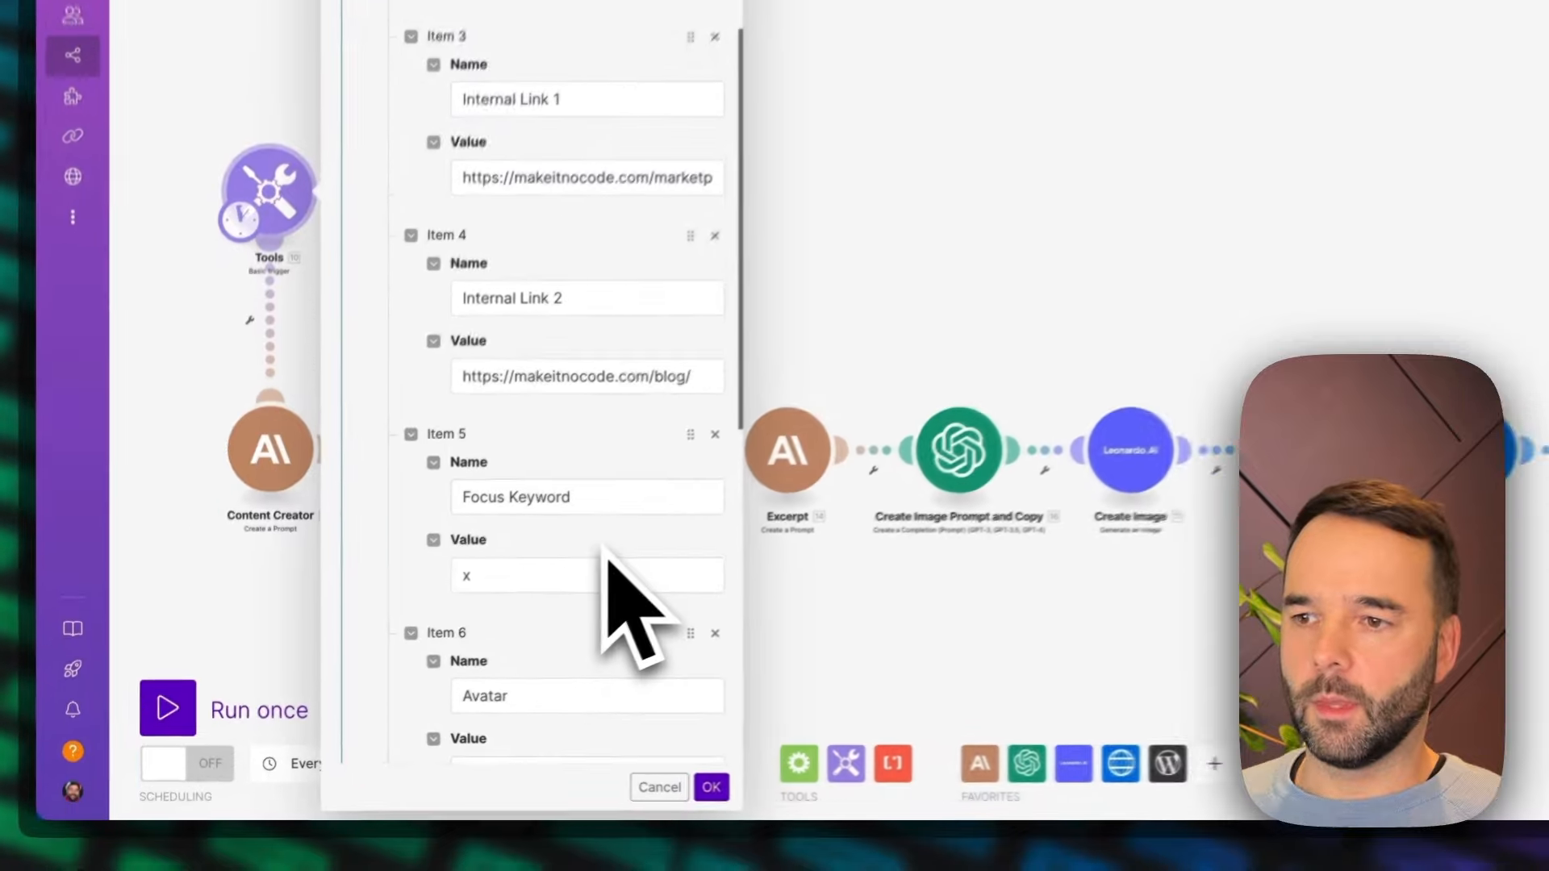
scroll(463, 639, "down", 1)
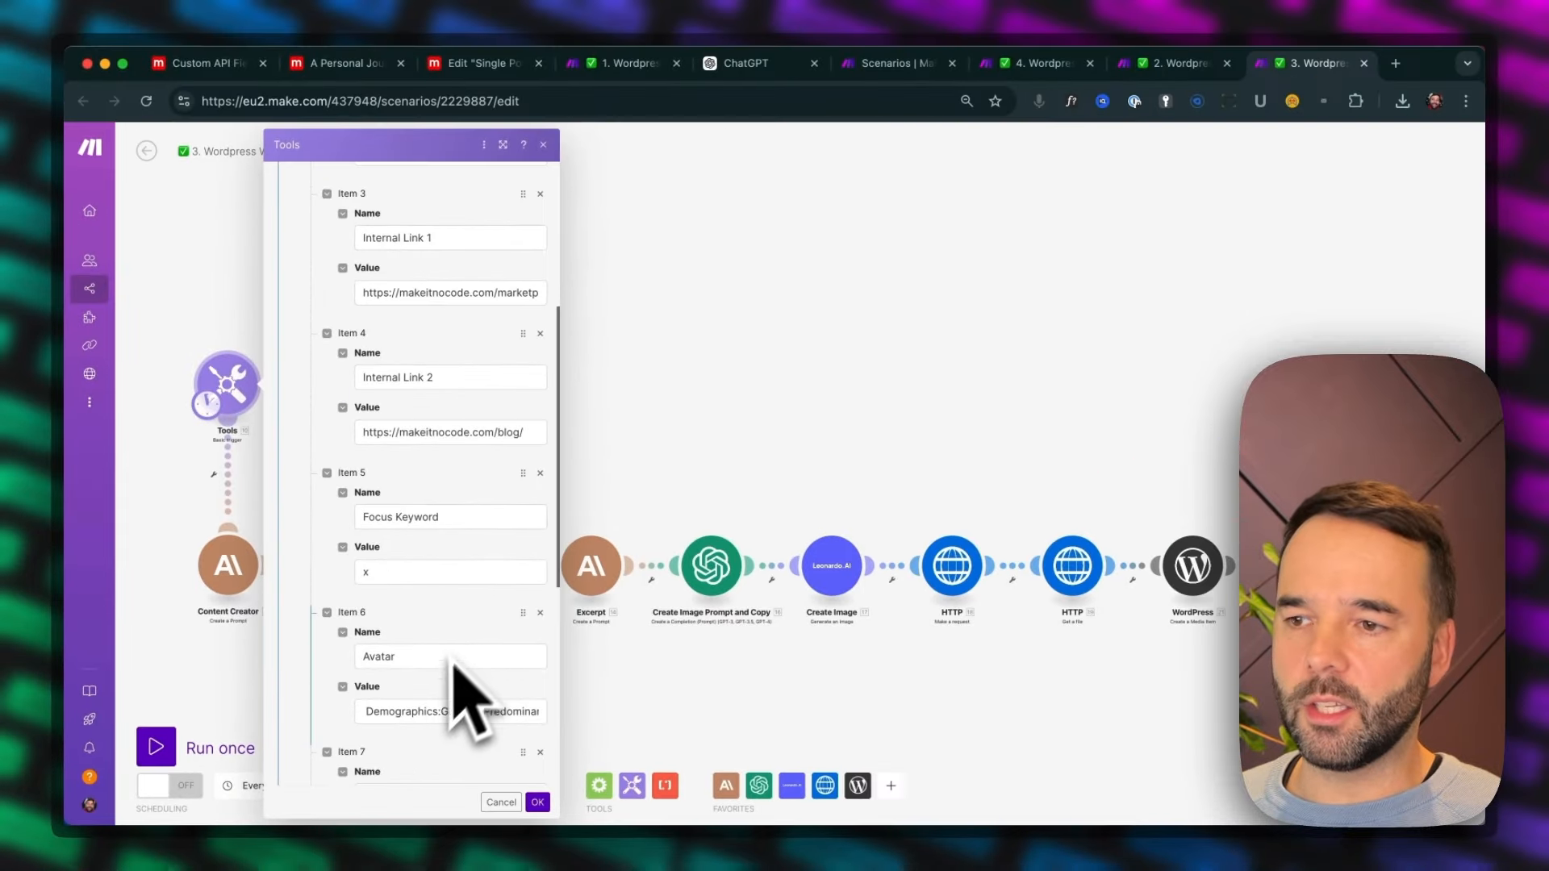
scroll(565, 597, "down", 2)
left_click(450, 671)
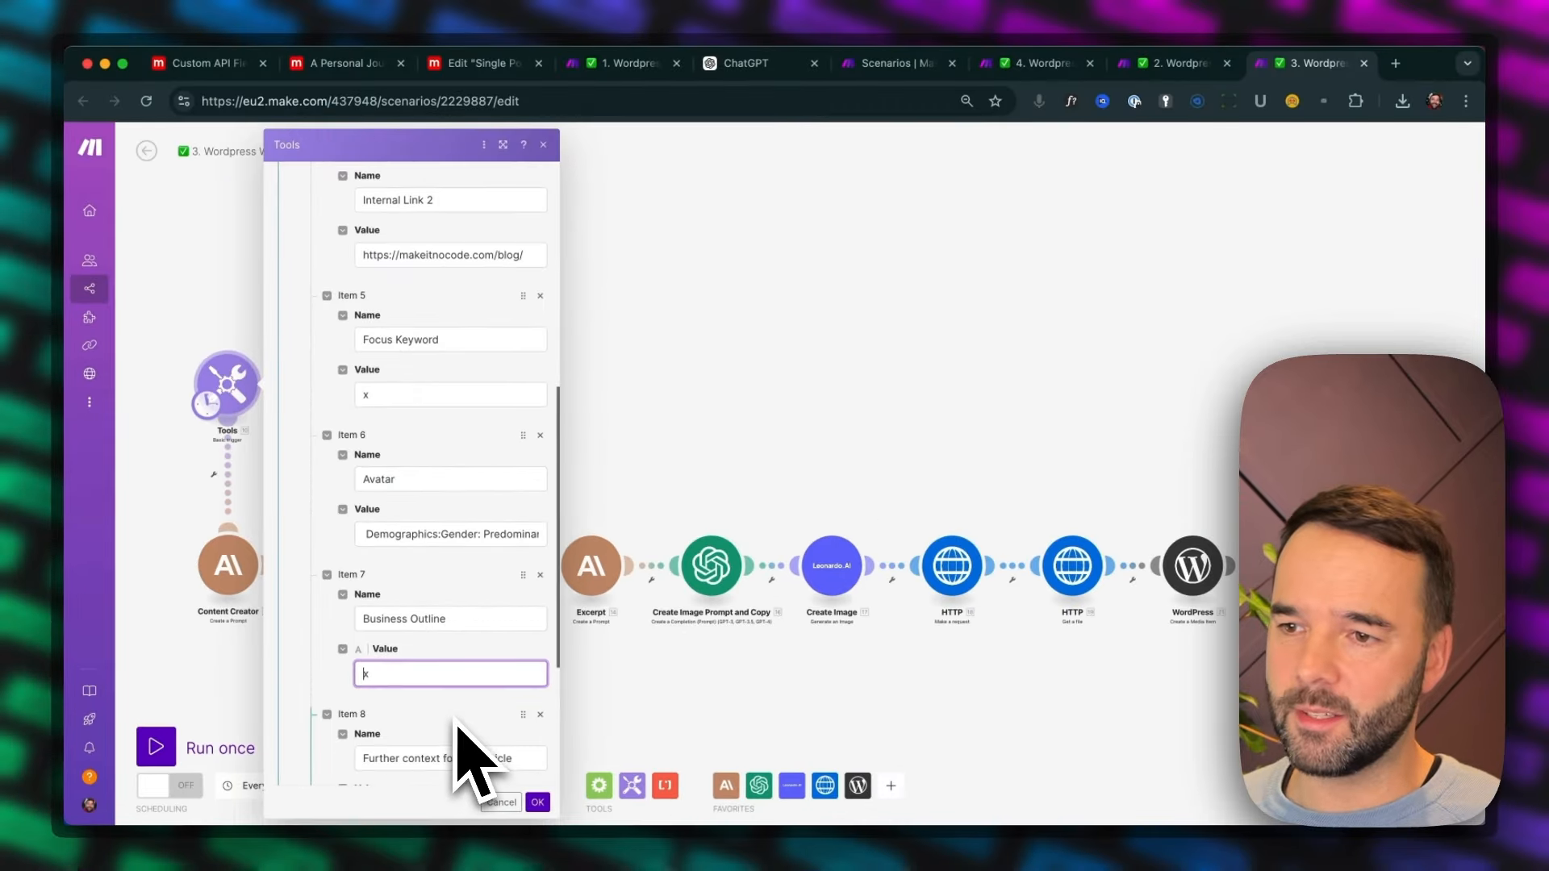
scroll(594, 661, "down", 1)
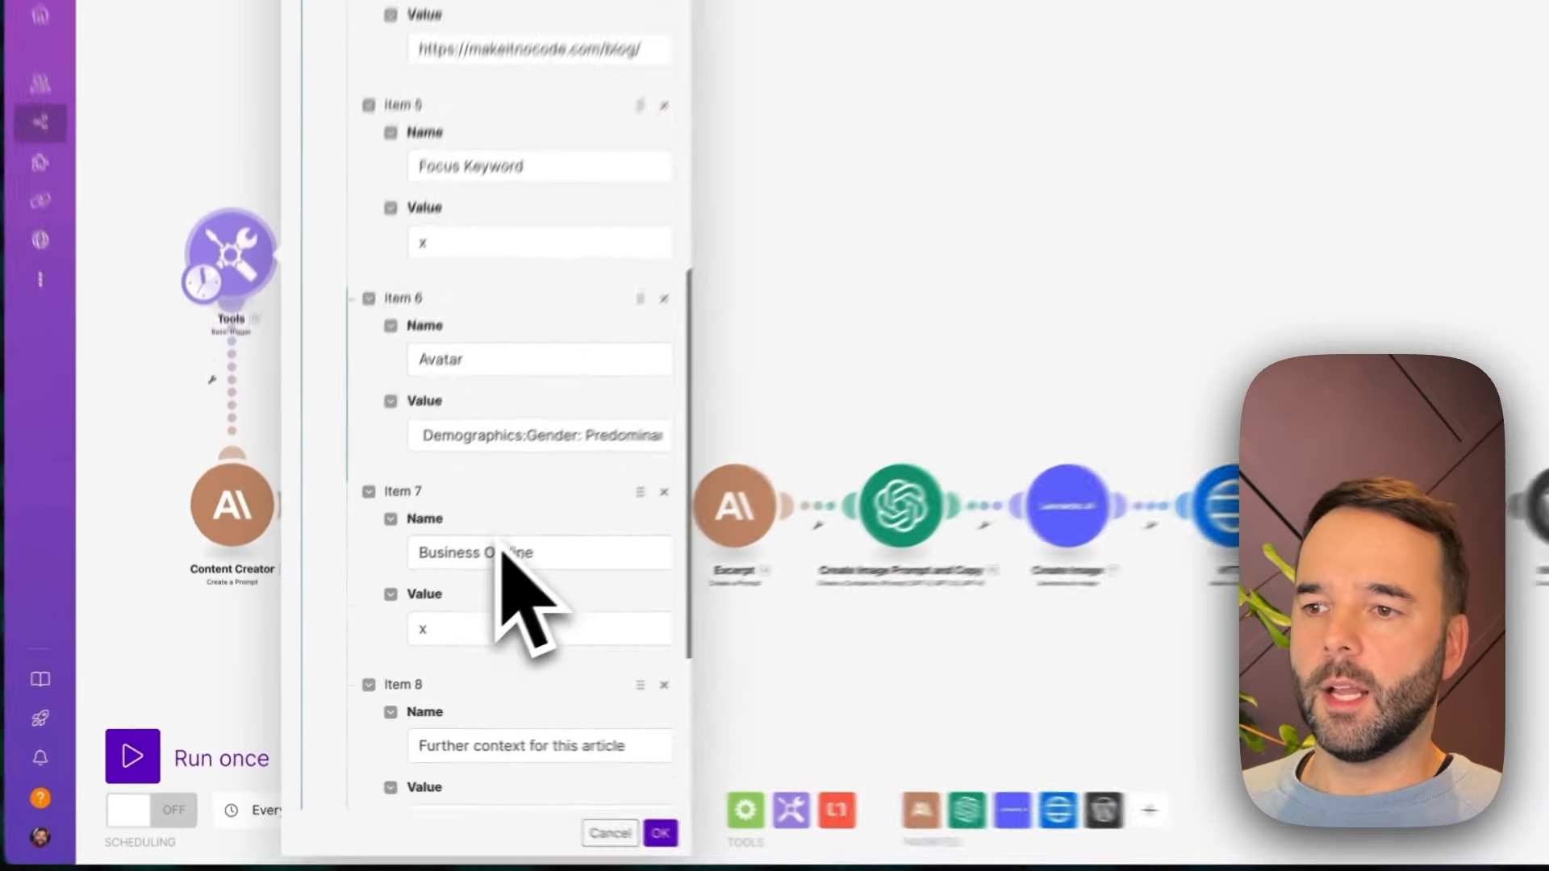
scroll(426, 629, "down", 5)
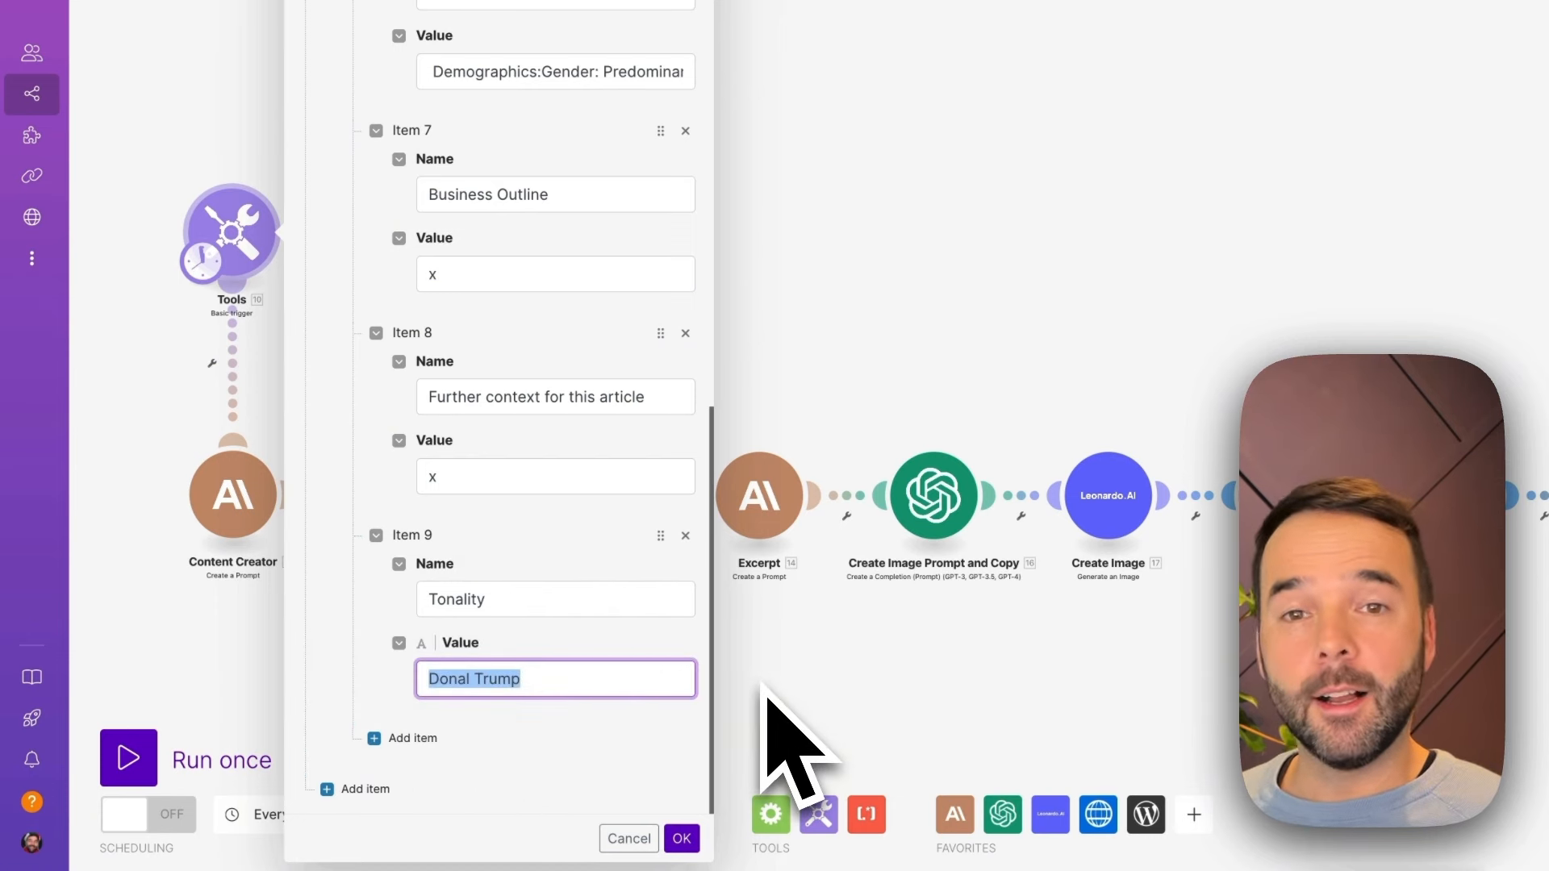
left_click(556, 677)
scroll(565, 677, "up", 5)
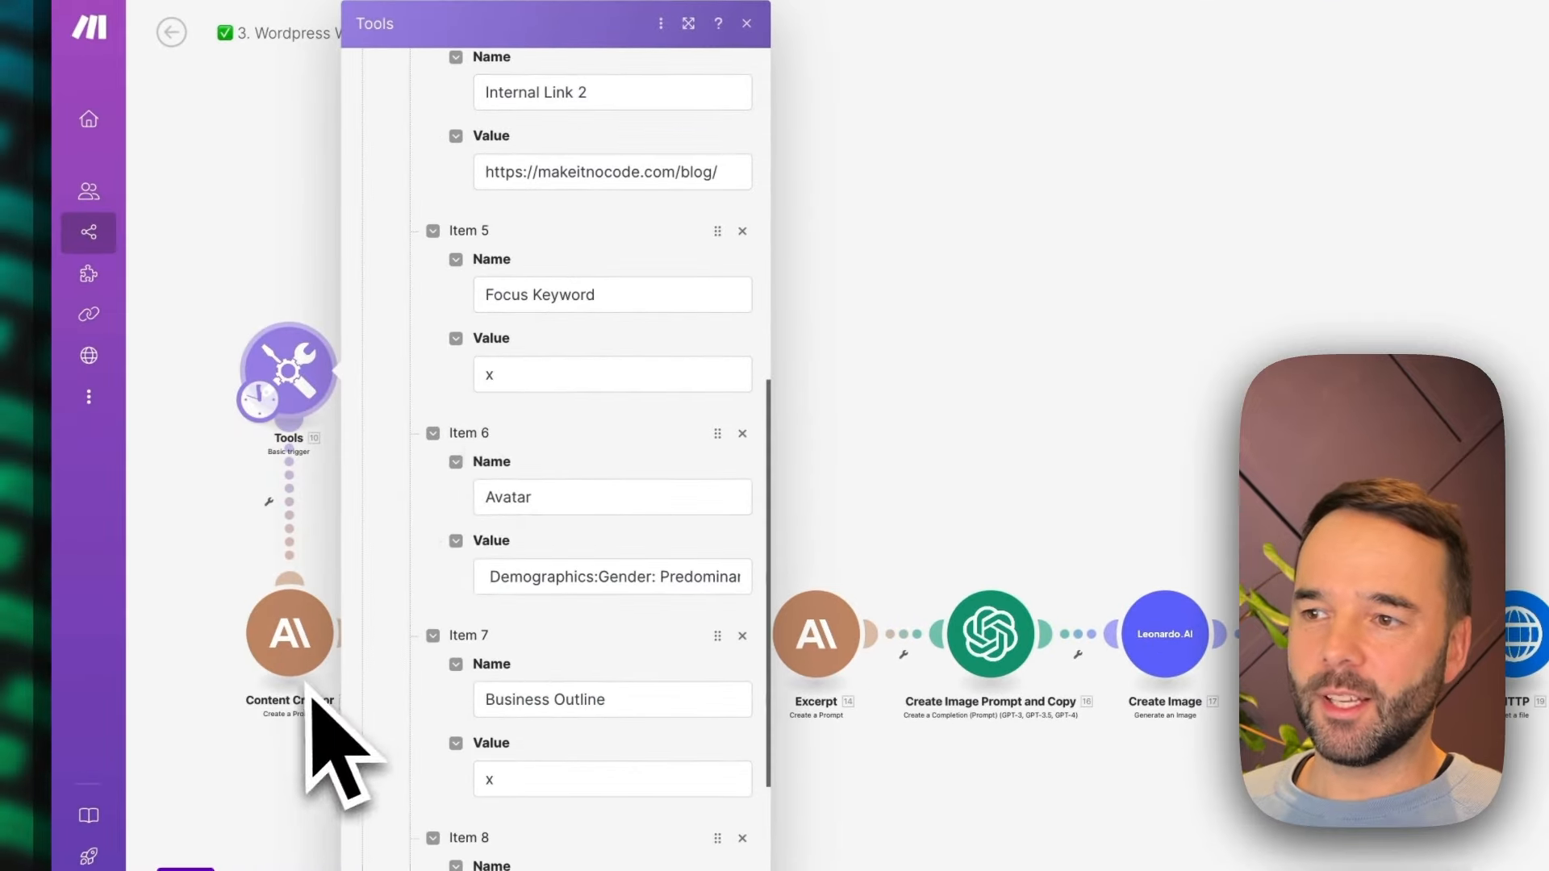
left_click(746, 23)
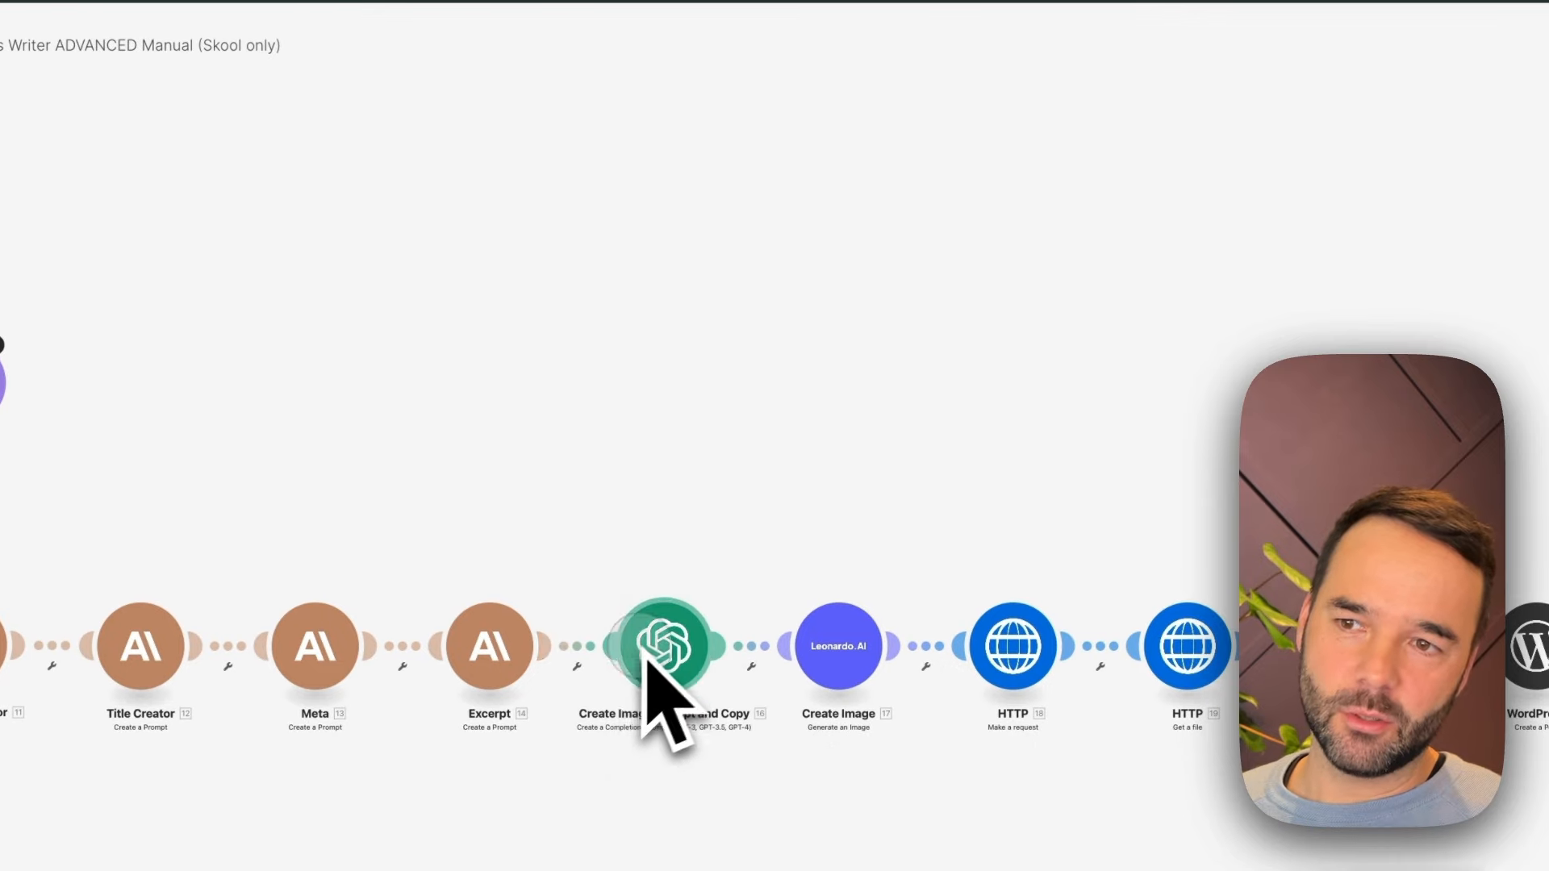
Move the Create Image Prompt and Copy module above the main row, between the Excerpt and Create Image modules
left_click_drag(643, 663, 634, 442)
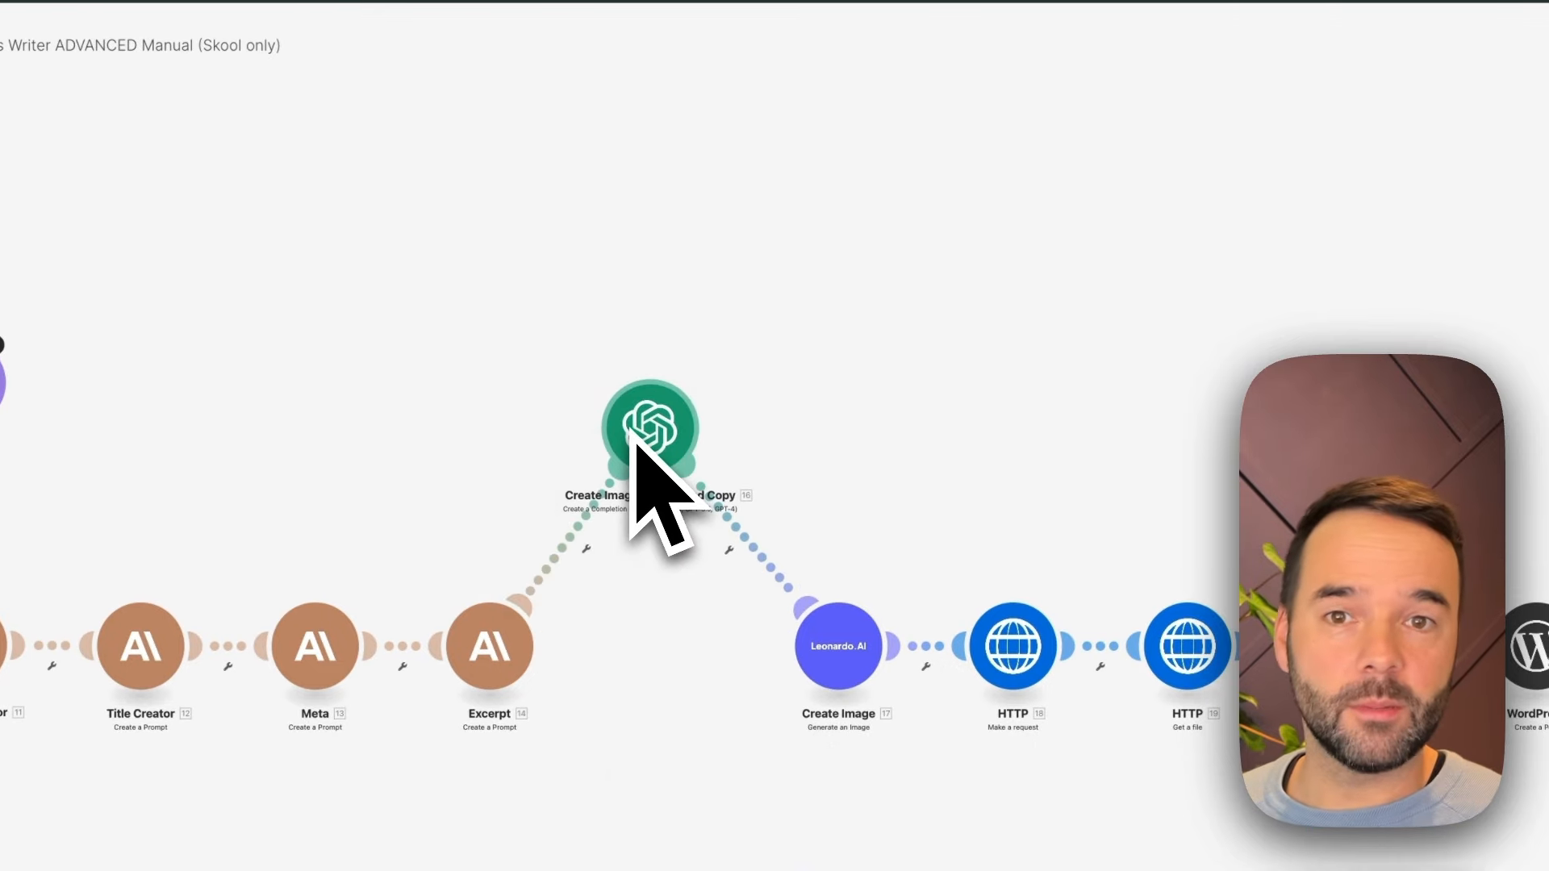
left_click_drag(634, 442, 633, 442)
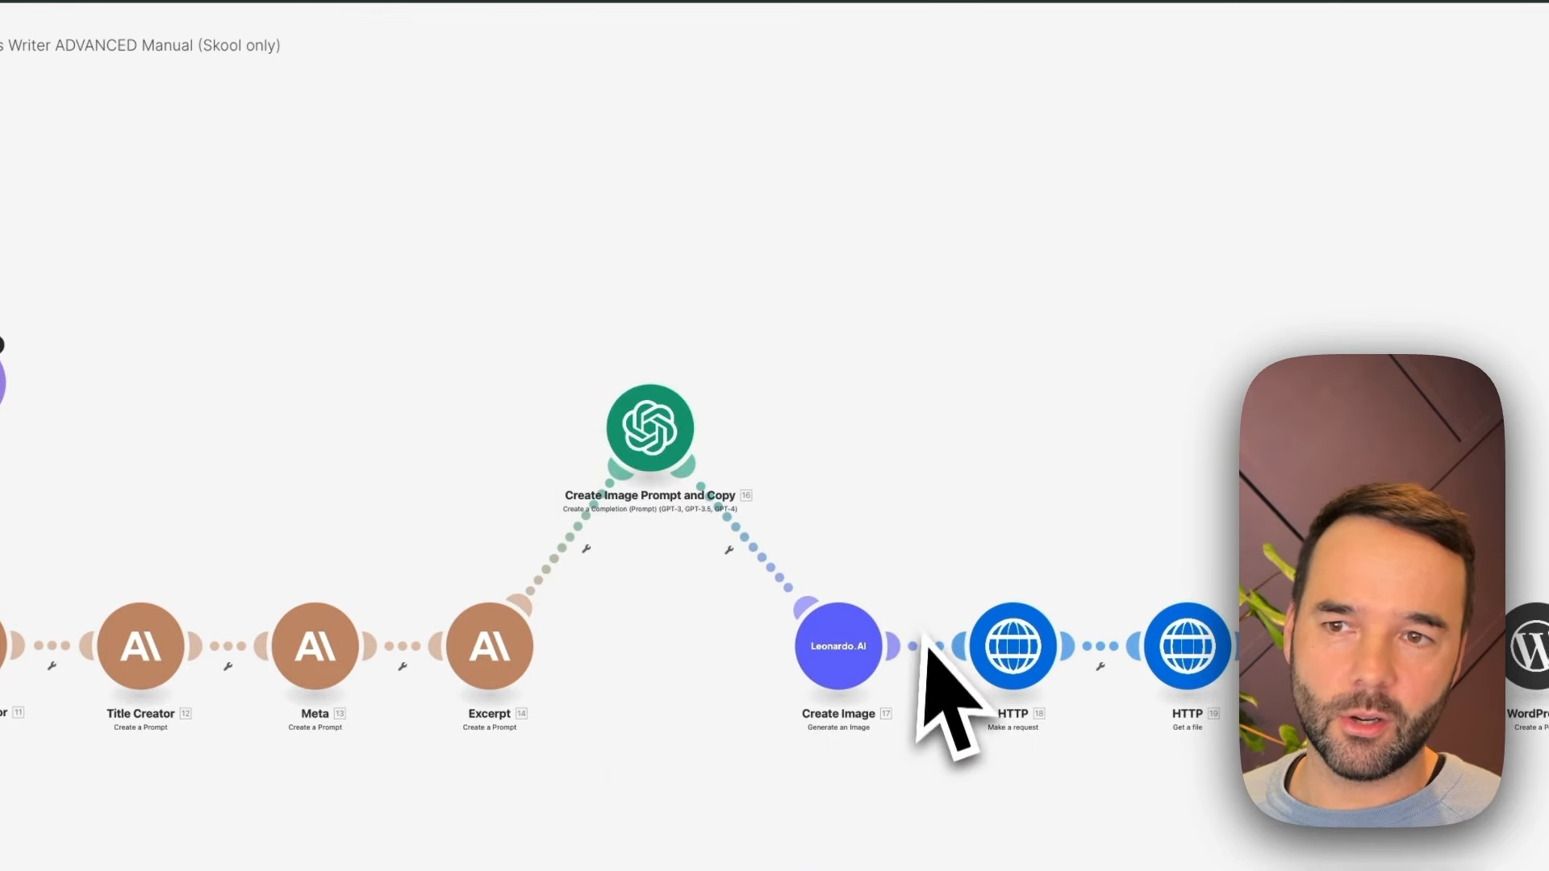